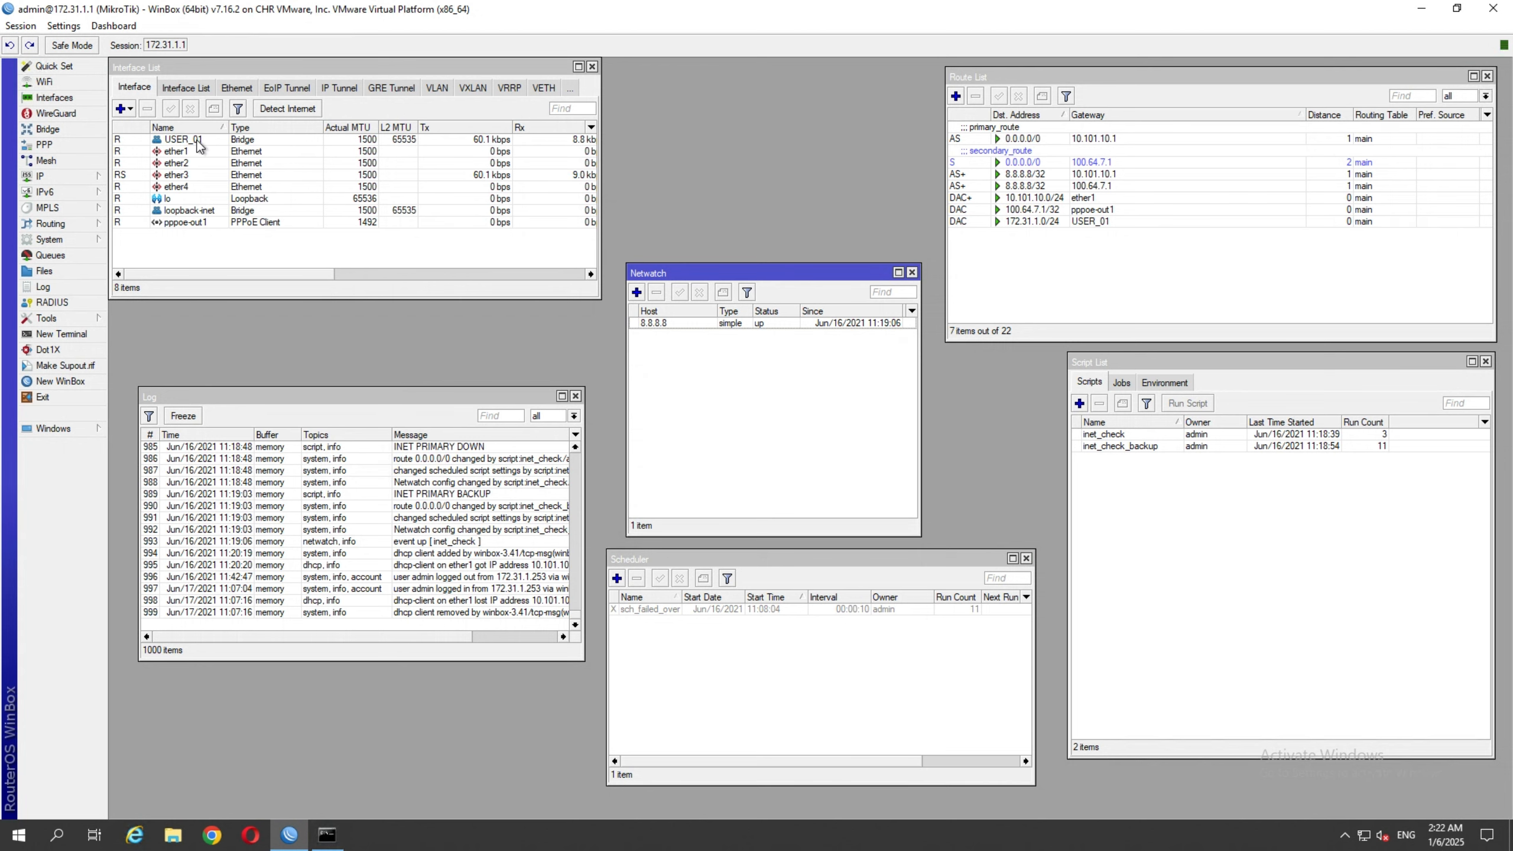
- Review the ether1, ether2, USER_01 and pppoe-out1 entries in the interface list
{"action": "left_click", "coordinate": [250, 151]}
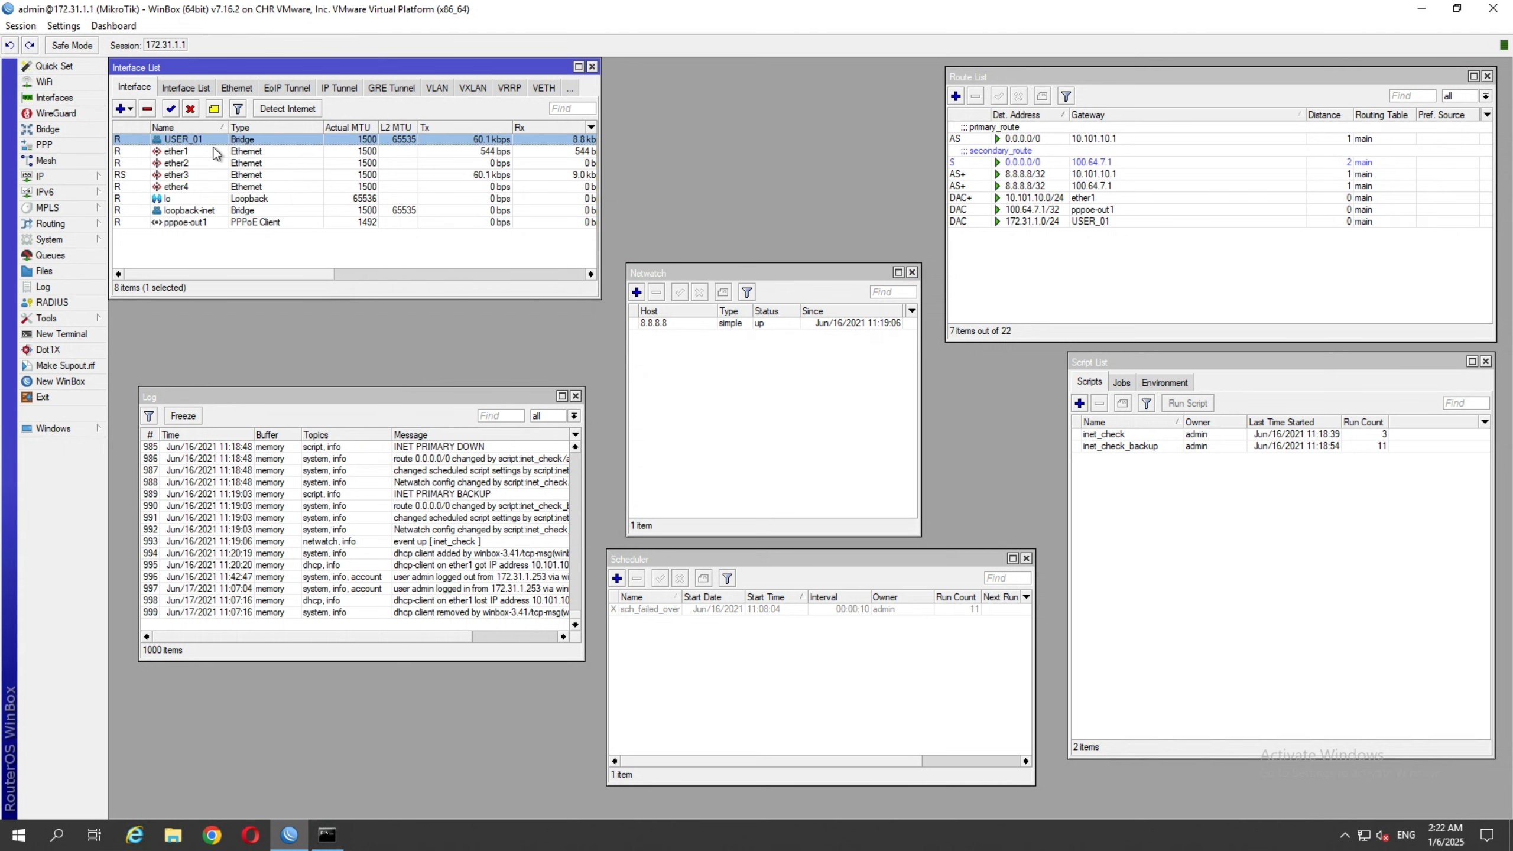
{"action": "left_click", "coordinate": [215, 164]}
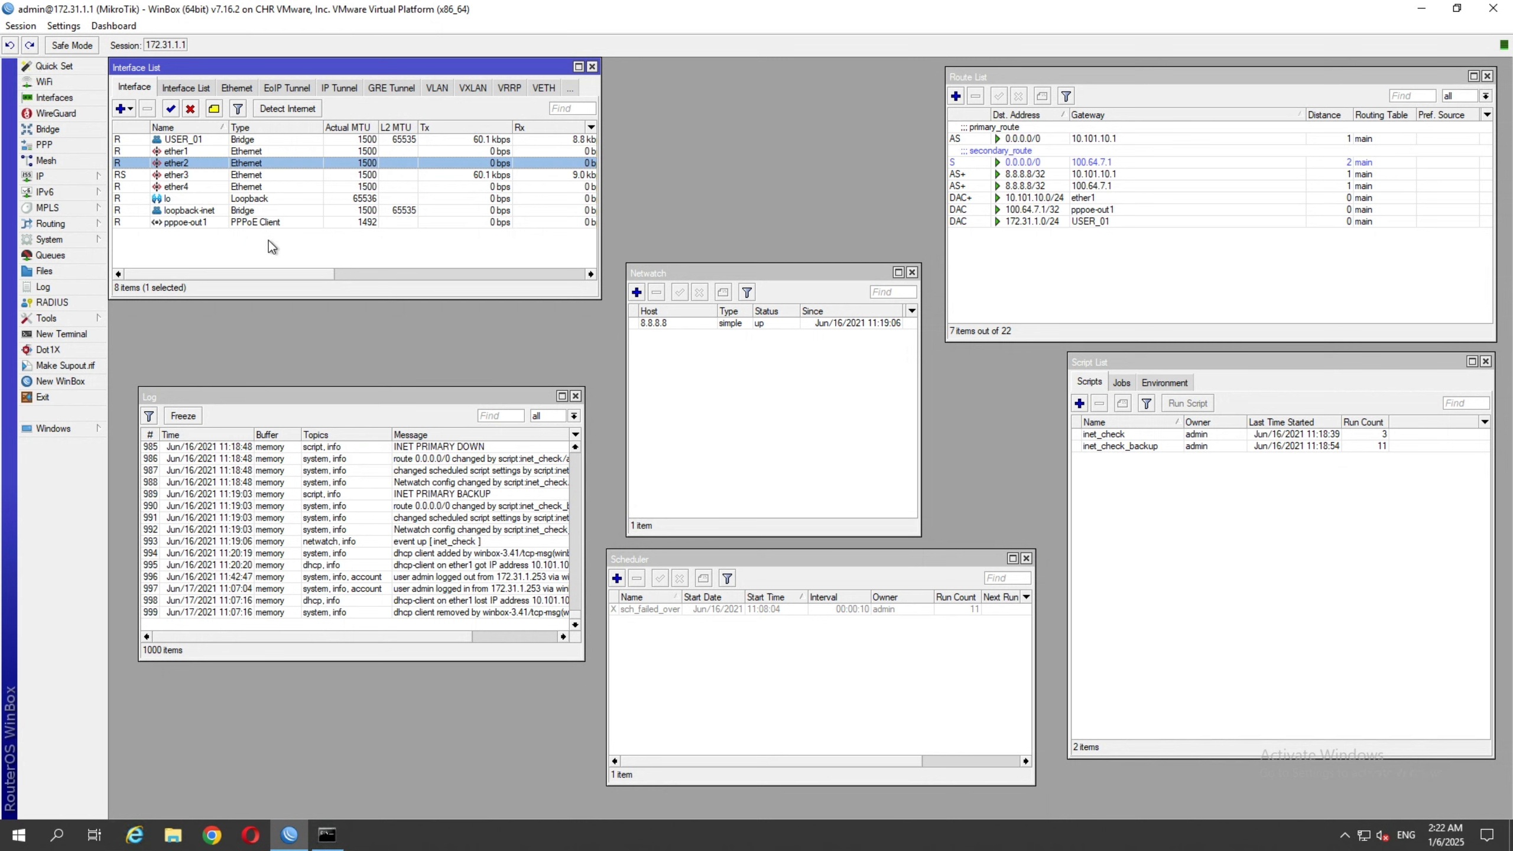
{"action": "left_click", "coordinate": [213, 223]}
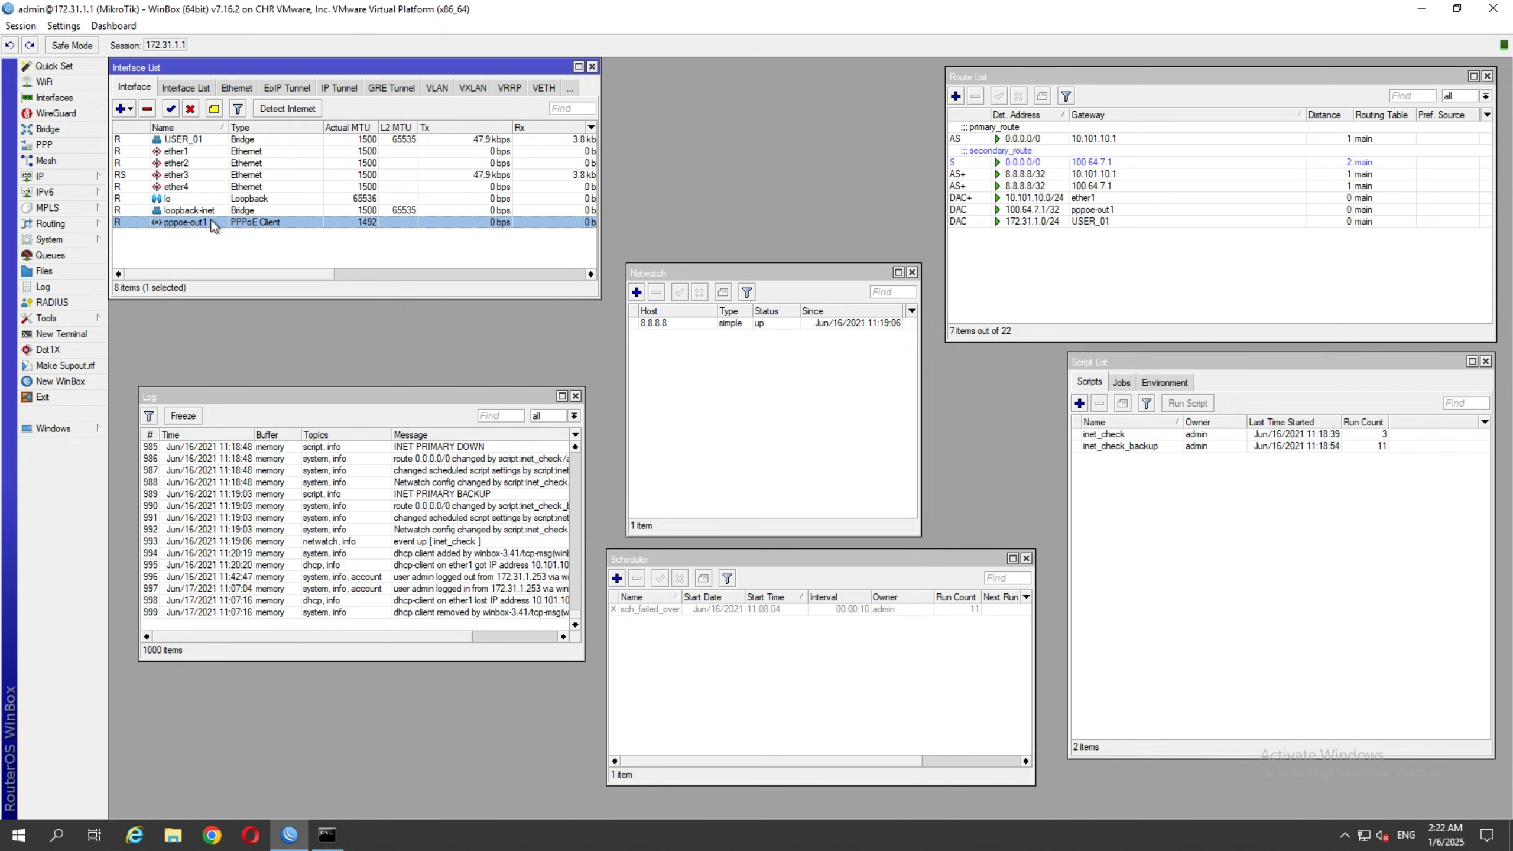
{"action": "left_click", "coordinate": [179, 162]}
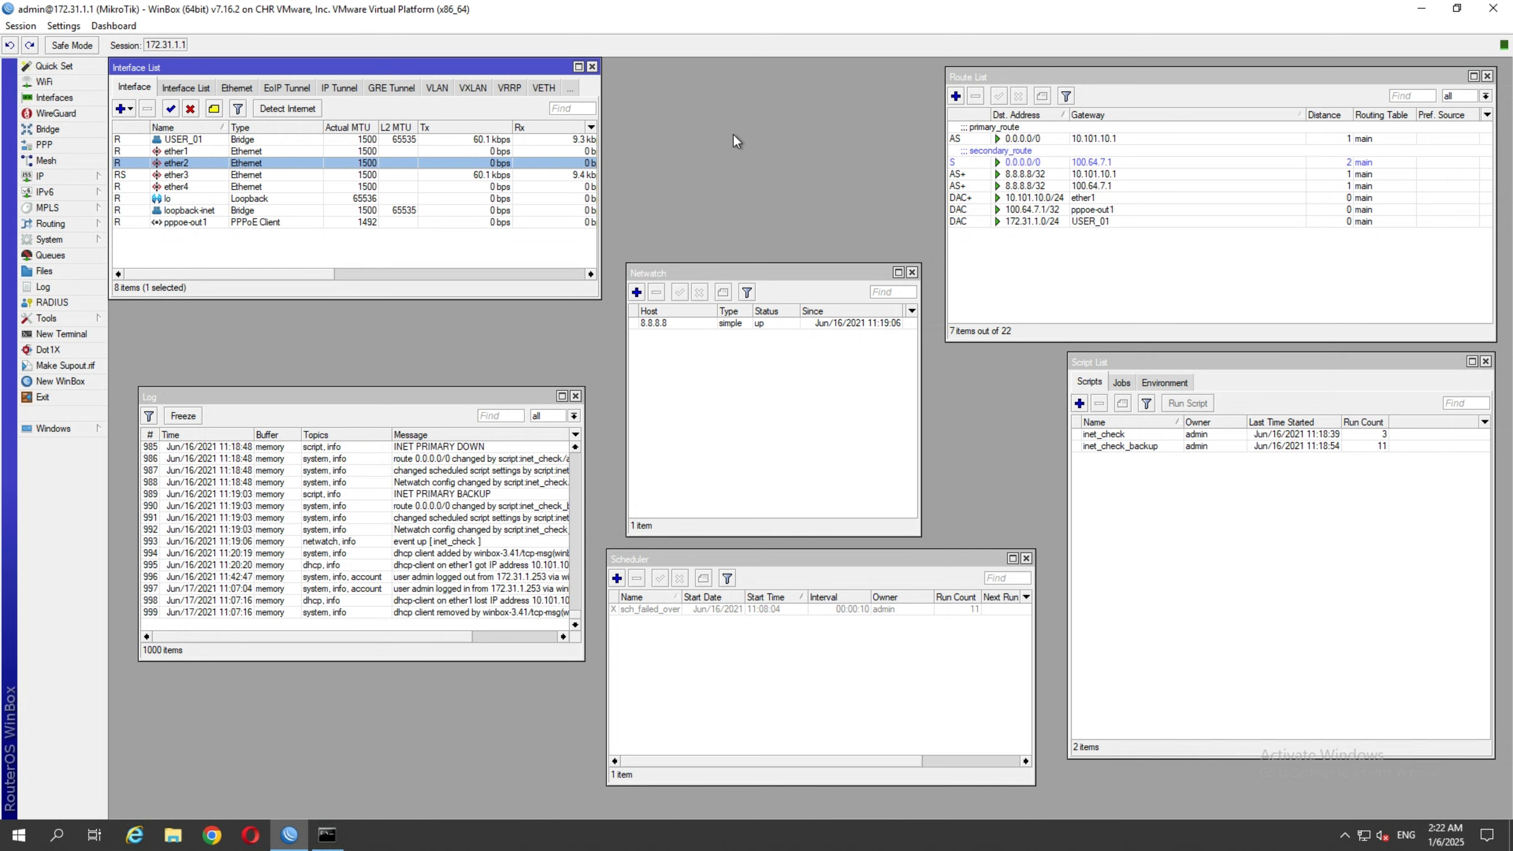
{"action": "left_click", "coordinate": [178, 151]}
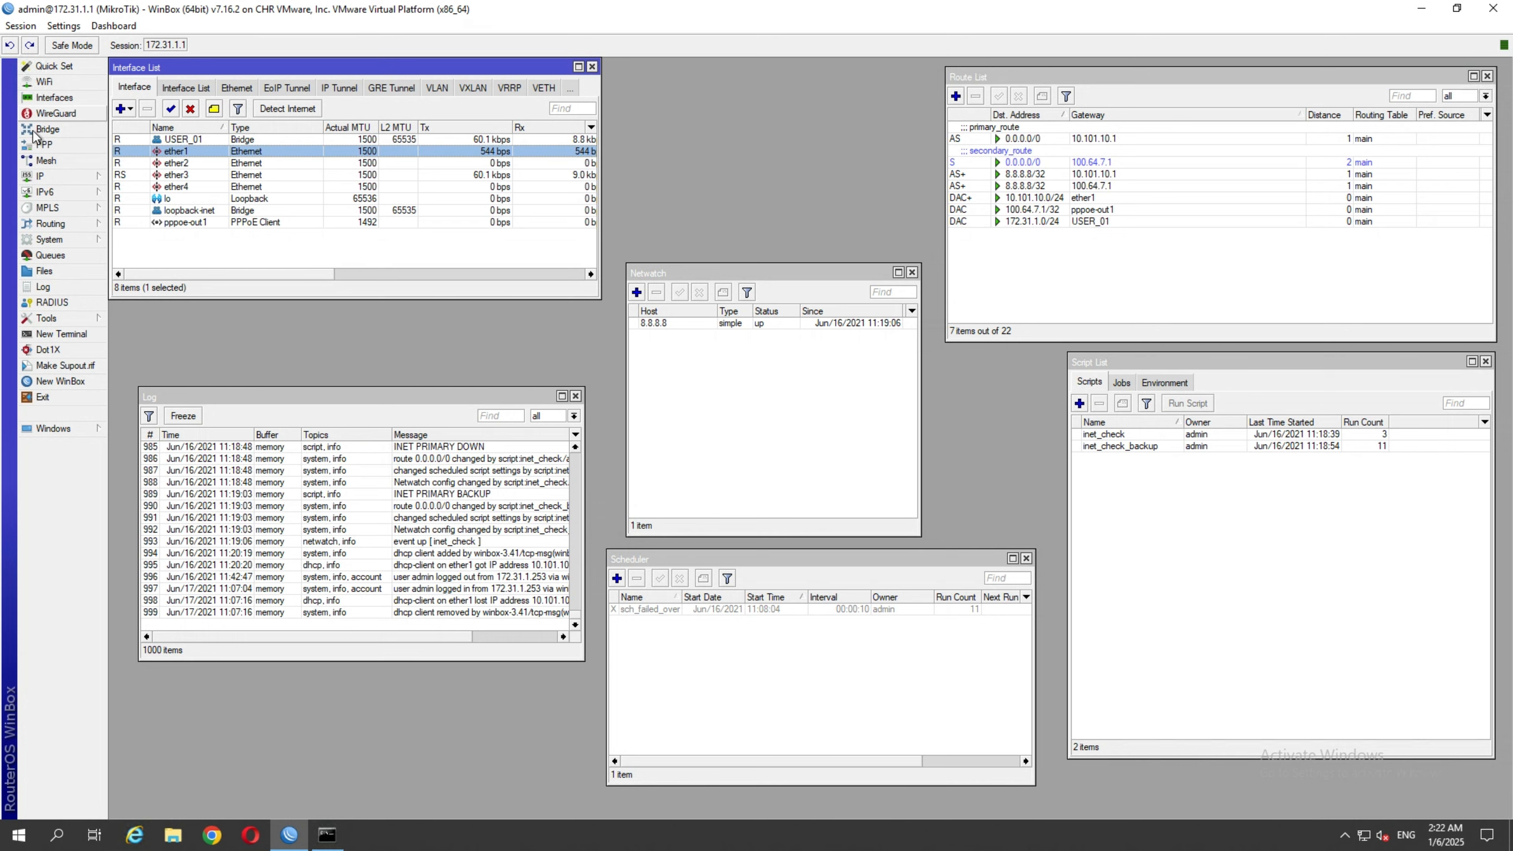
- Check the IP addresses assigned to ether1 and pppoe-out1 and the dial-out settings of the pppoe-out1 client
{"action": "left_click", "coordinate": [42, 176]}
{"action": "left_click", "coordinate": [124, 194]}
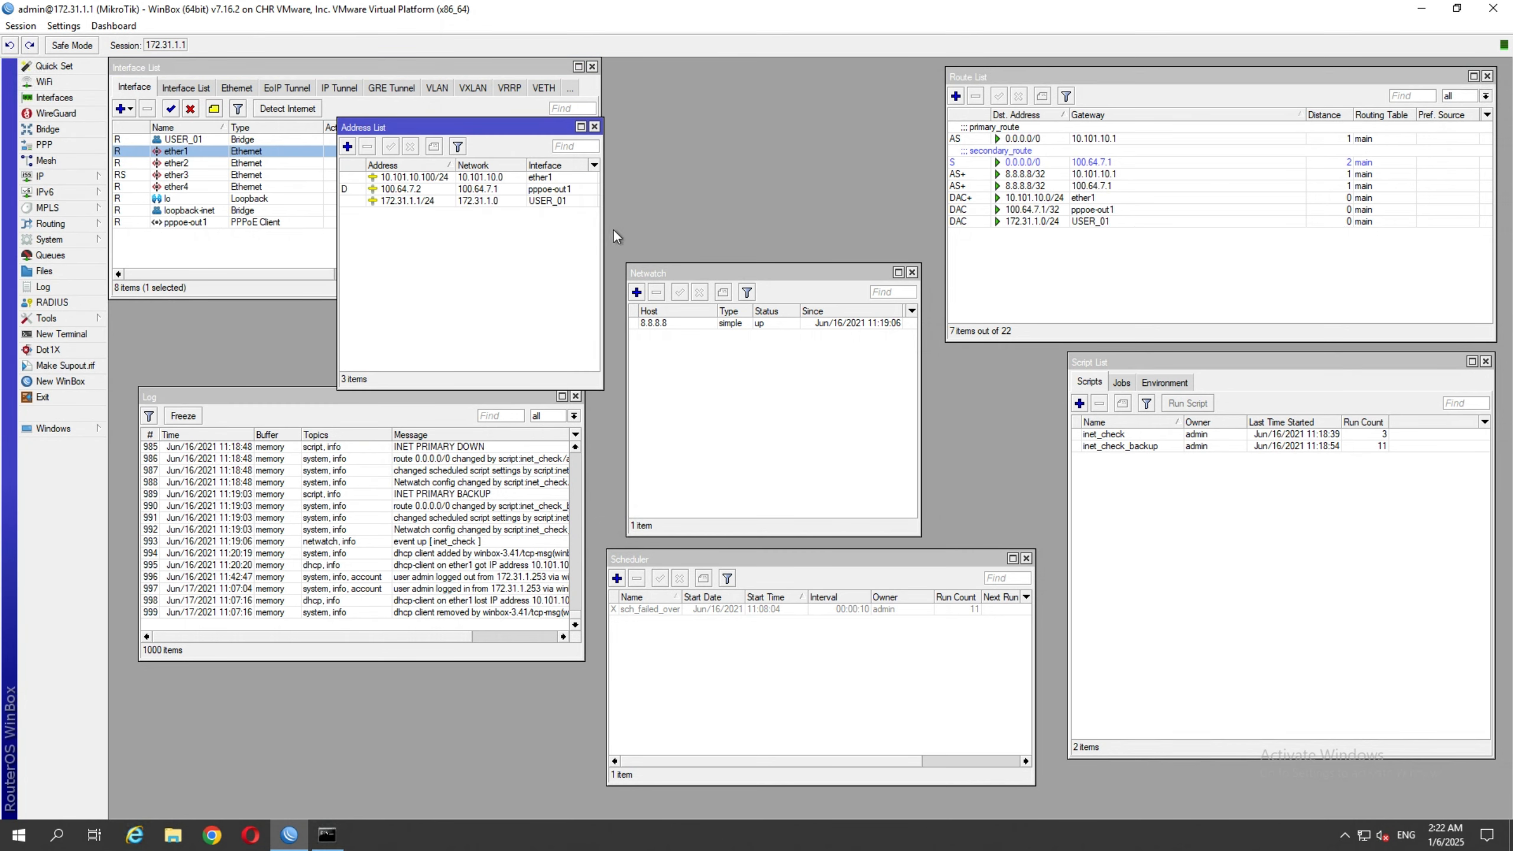
{"action": "left_click", "coordinate": [414, 177]}
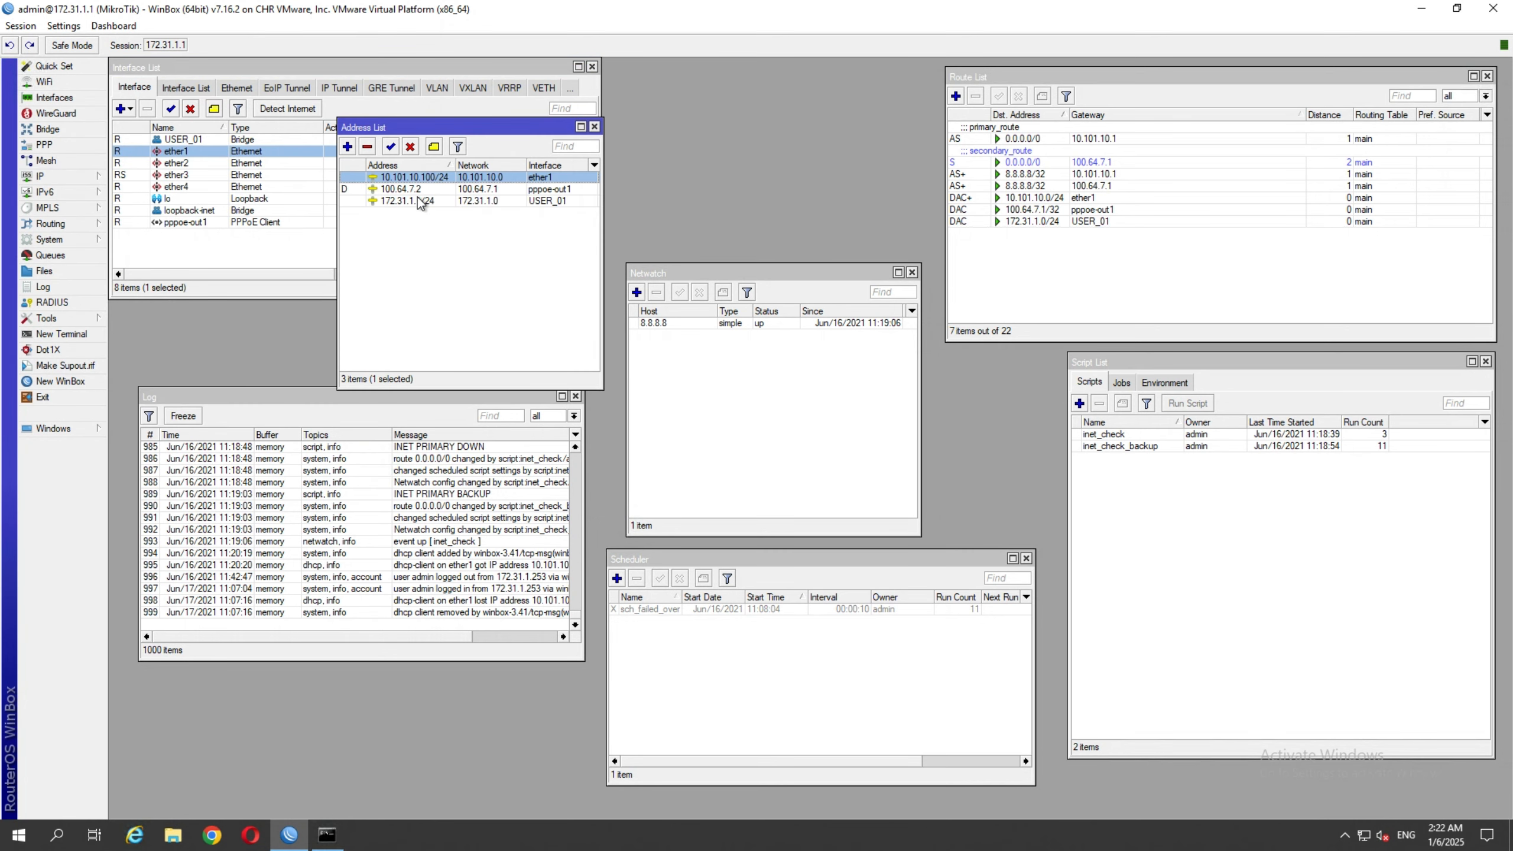
{"action": "left_click", "coordinate": [405, 190]}
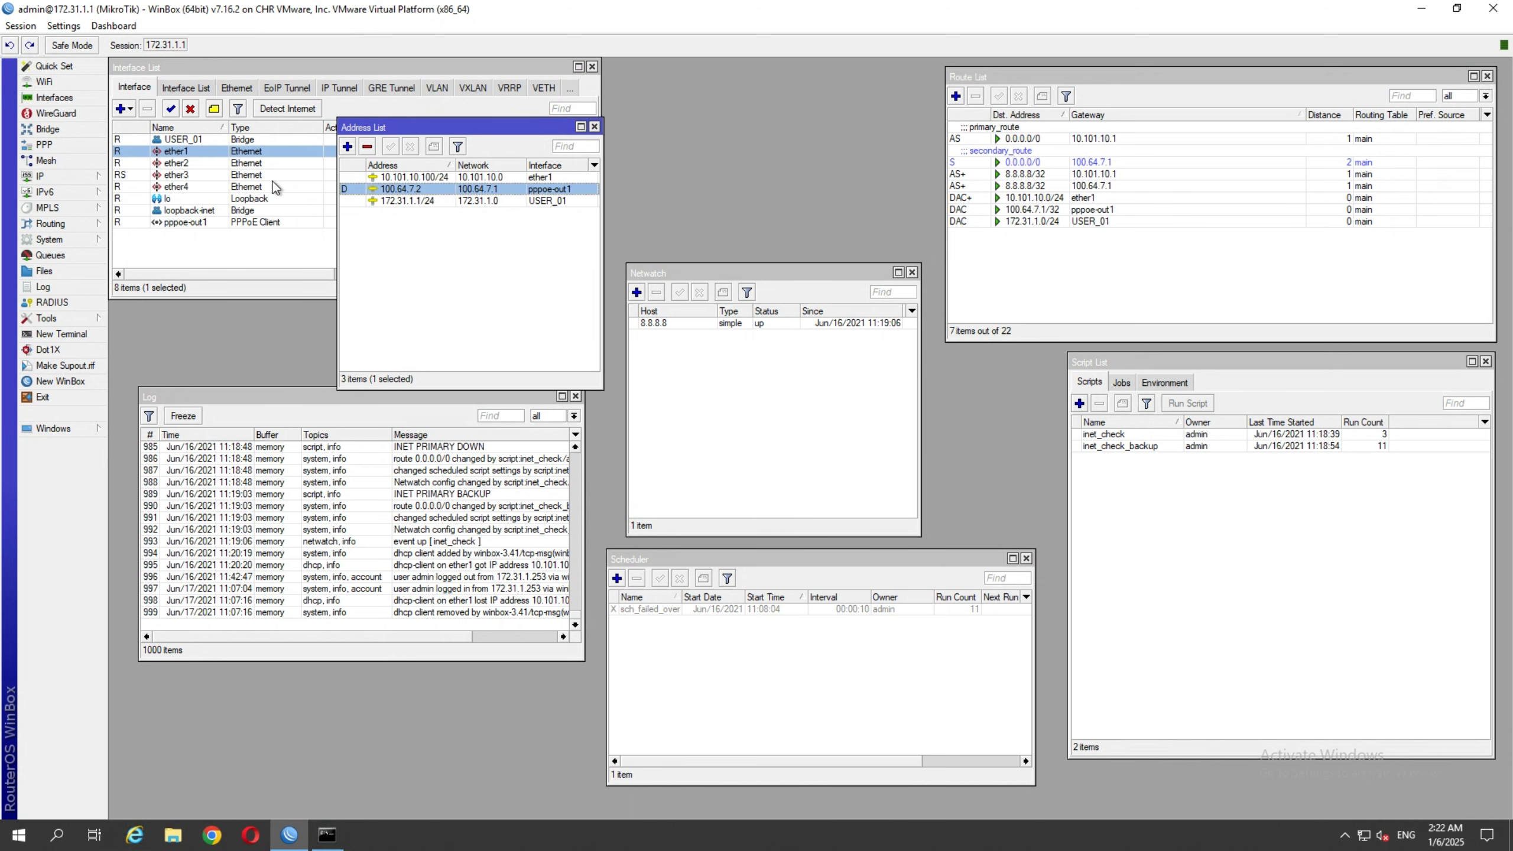
{"action": "double_click", "coordinate": [194, 222]}
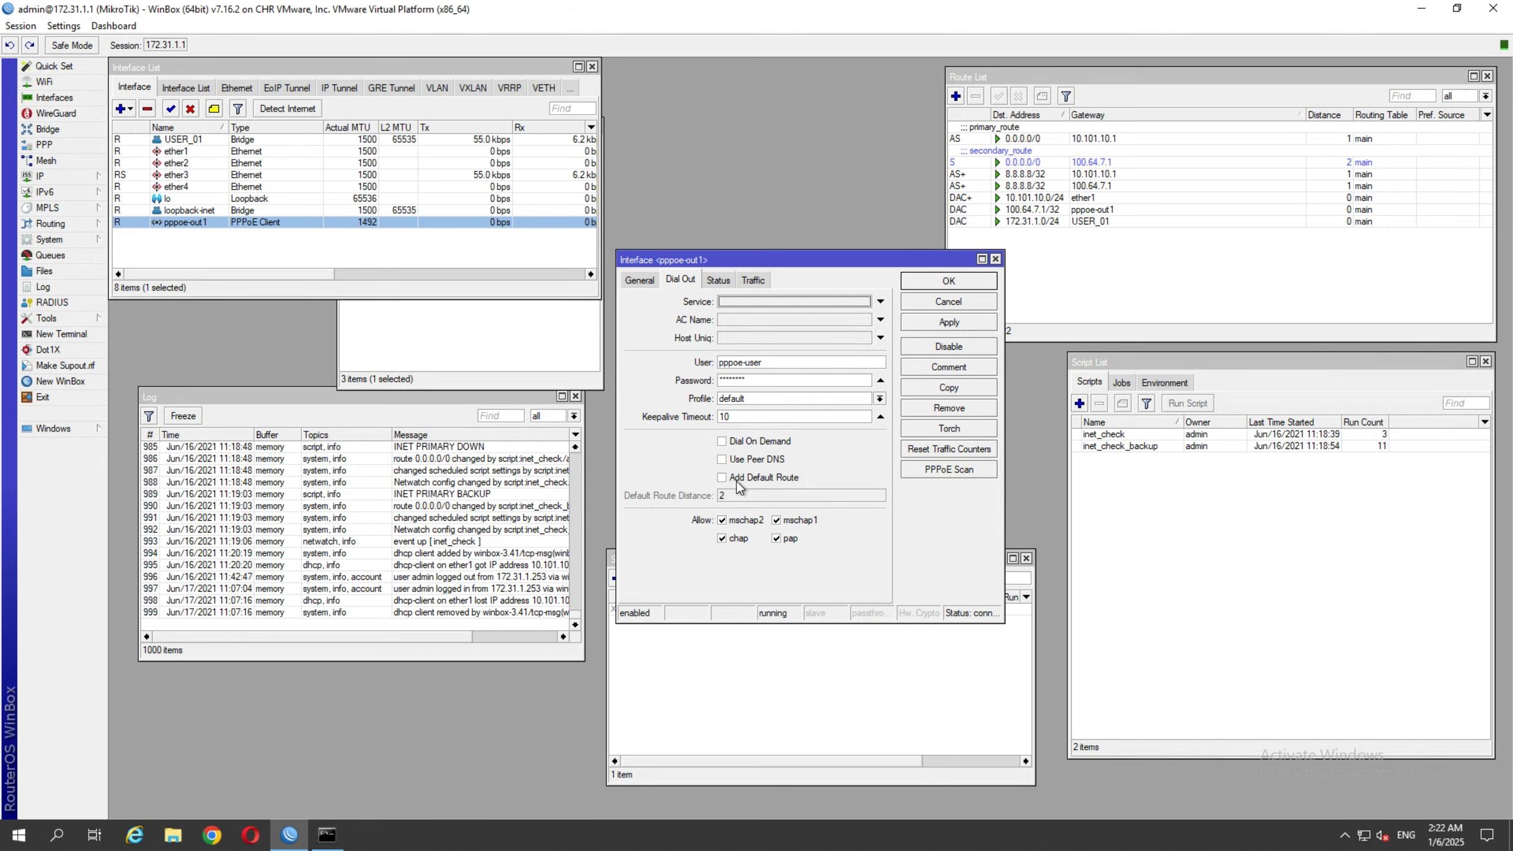
{"action": "left_click", "coordinate": [995, 259]}
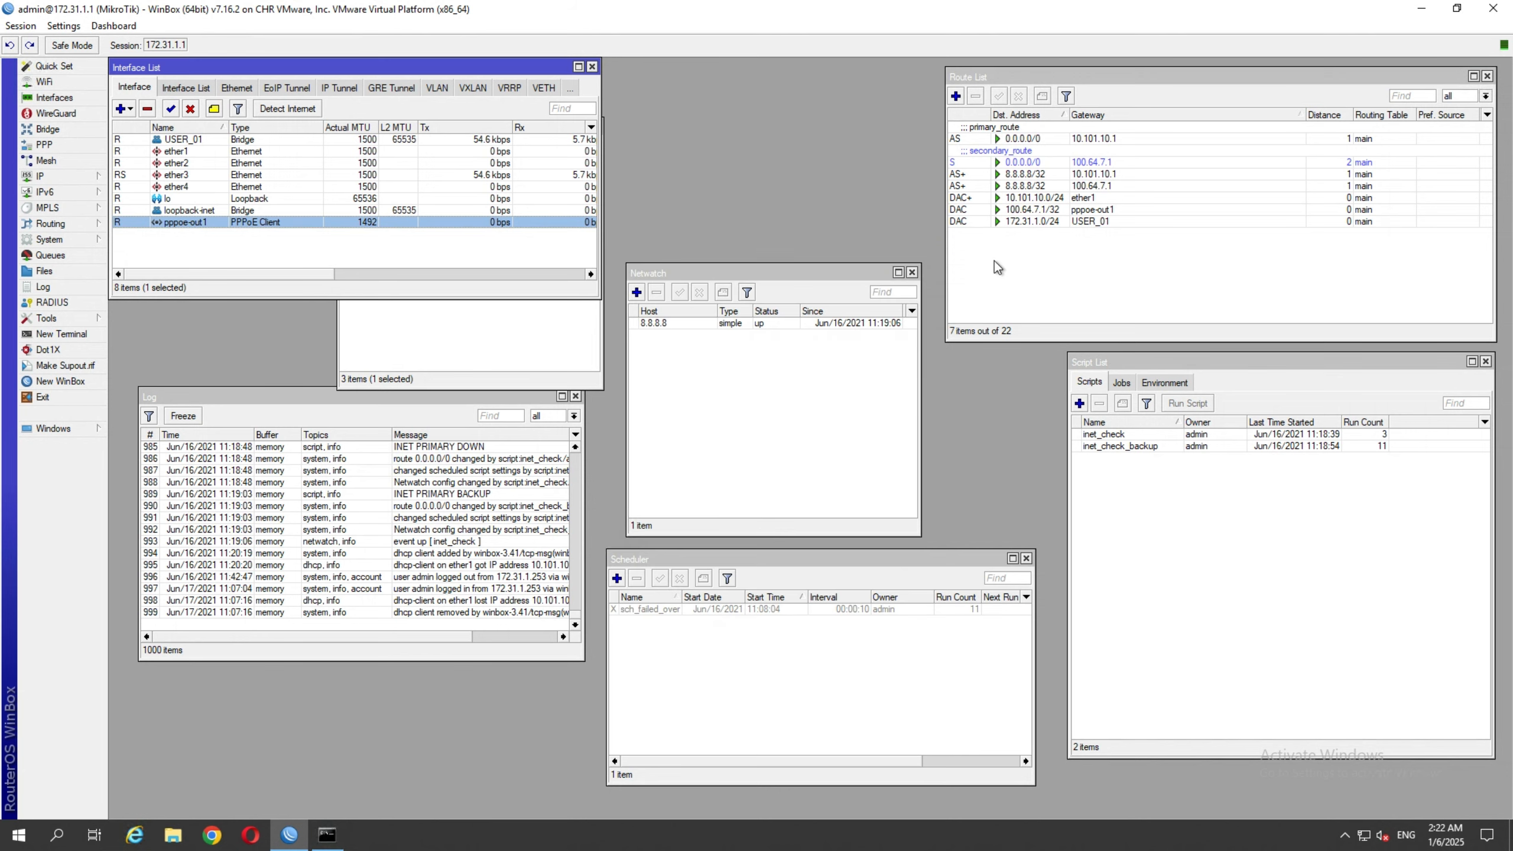
- Compare the settings of the primary_route and secondary_route default routes side by side, and close the route and address windows
{"action": "double_click", "coordinate": [1019, 138]}
{"action": "double_click", "coordinate": [1007, 164]}
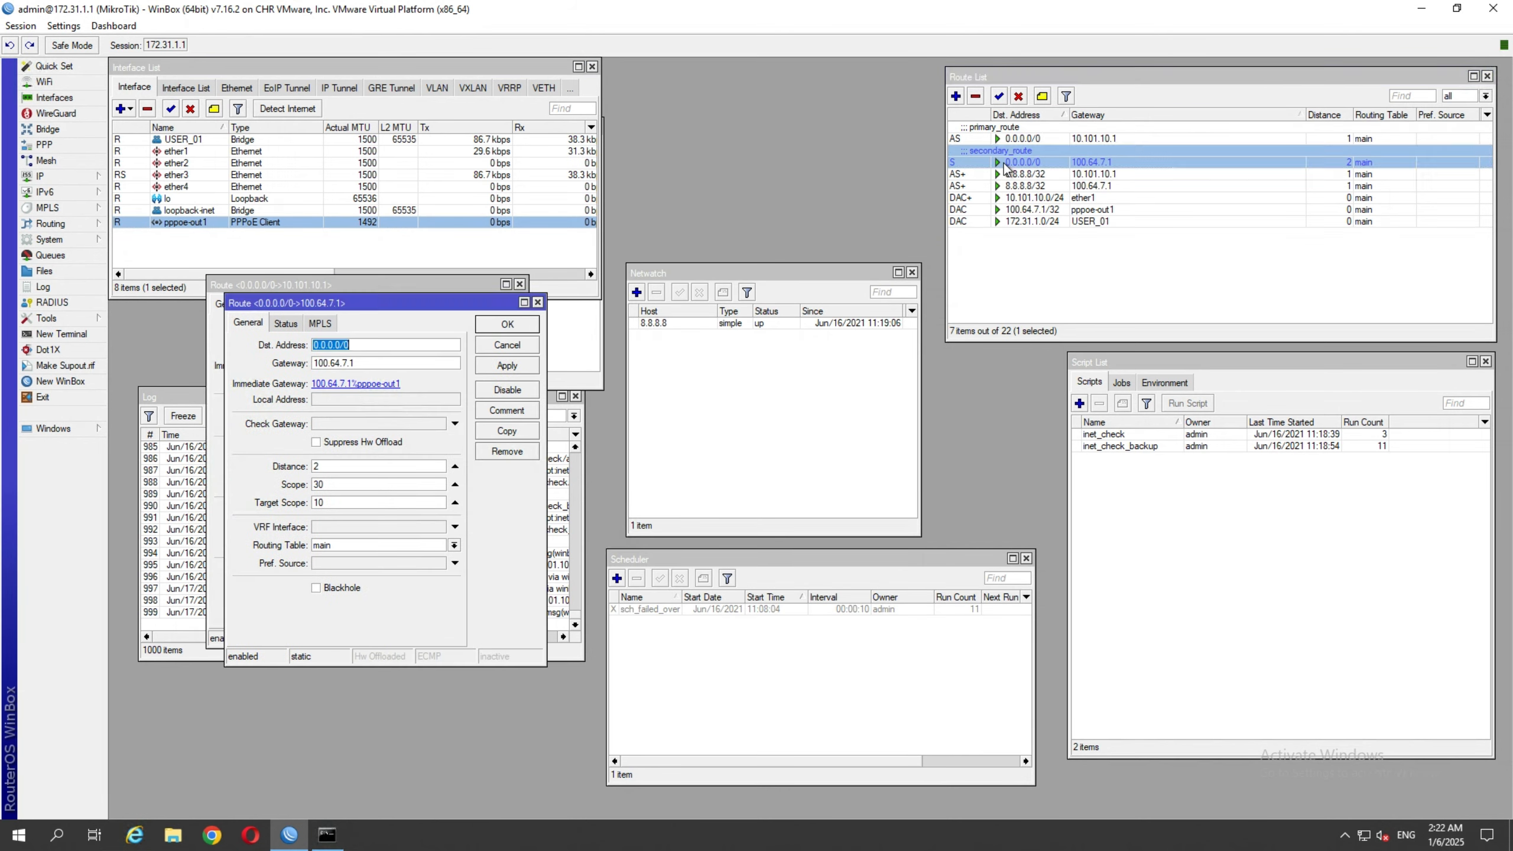
{"action": "left_click", "coordinate": [1004, 163]}
{"action": "left_click_drag", "start_coordinate": [364, 299], "coordinate": [662, 291]}
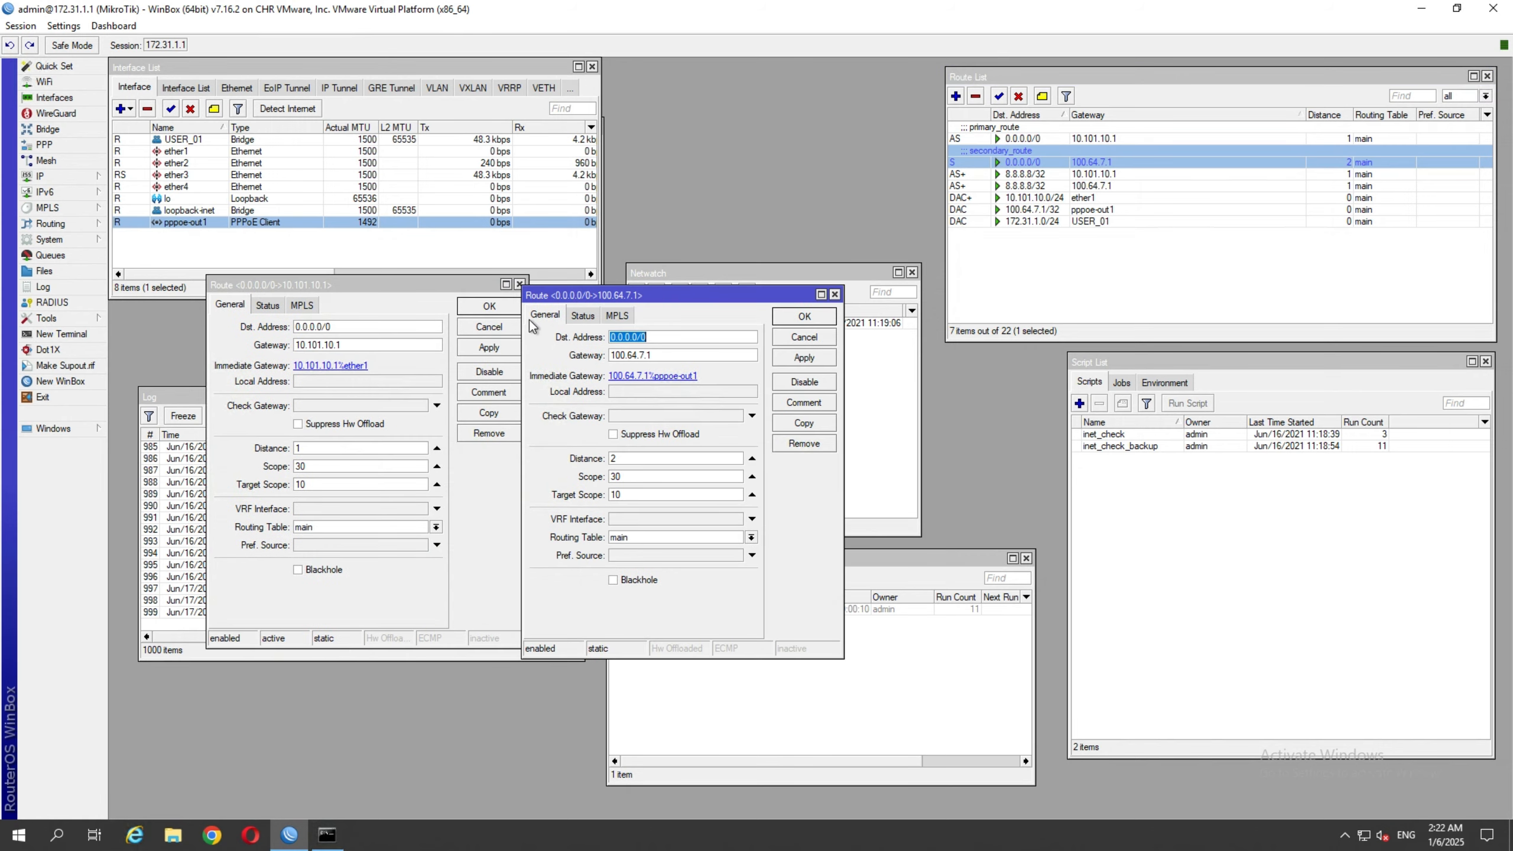
{"action": "left_click", "coordinate": [518, 284]}
{"action": "left_click", "coordinate": [835, 294]}
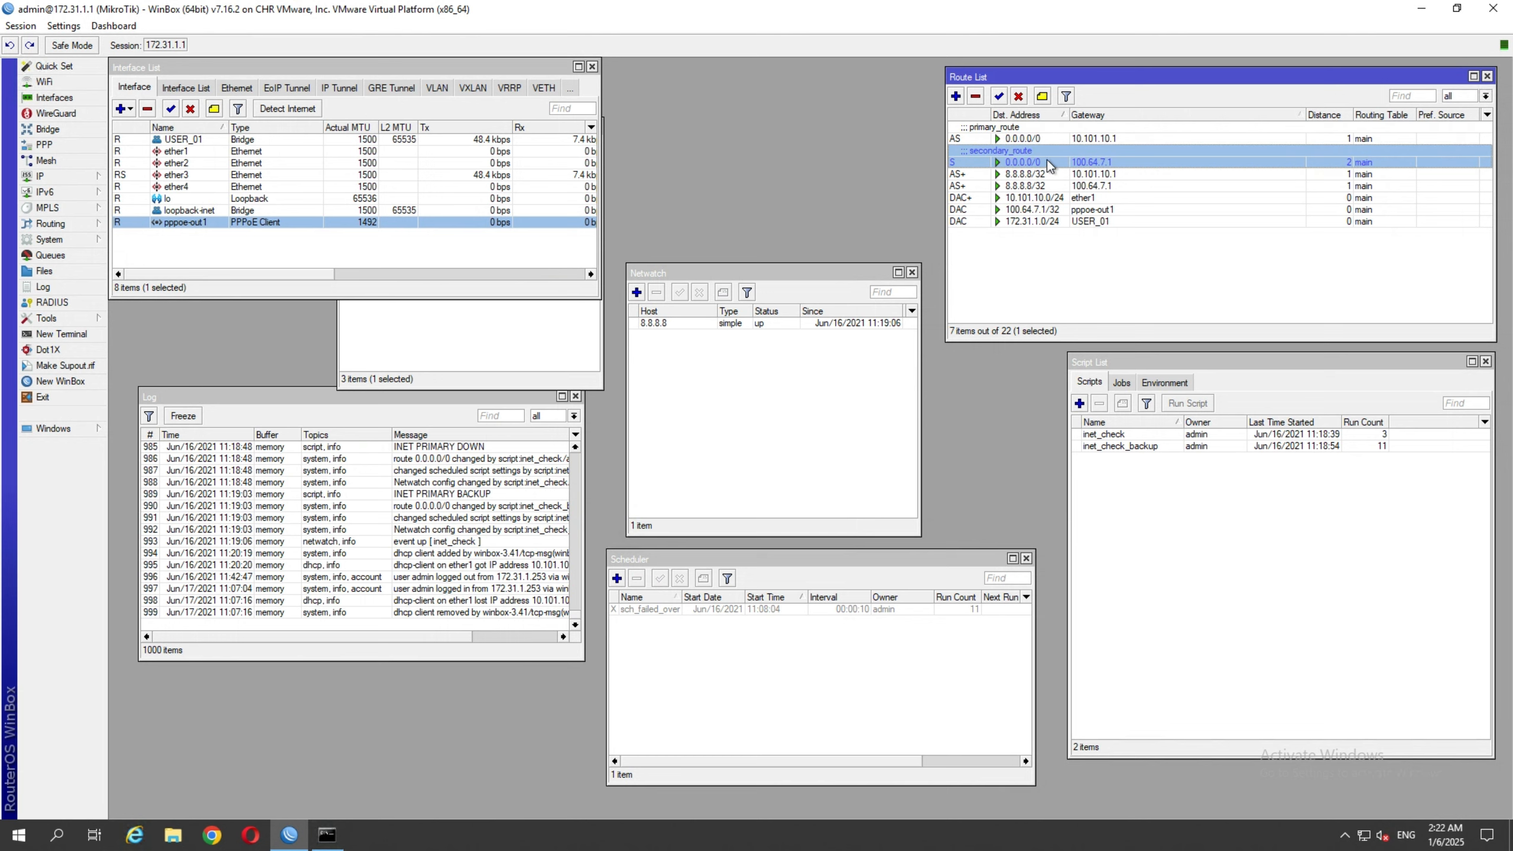
{"action": "left_click", "coordinate": [585, 306]}
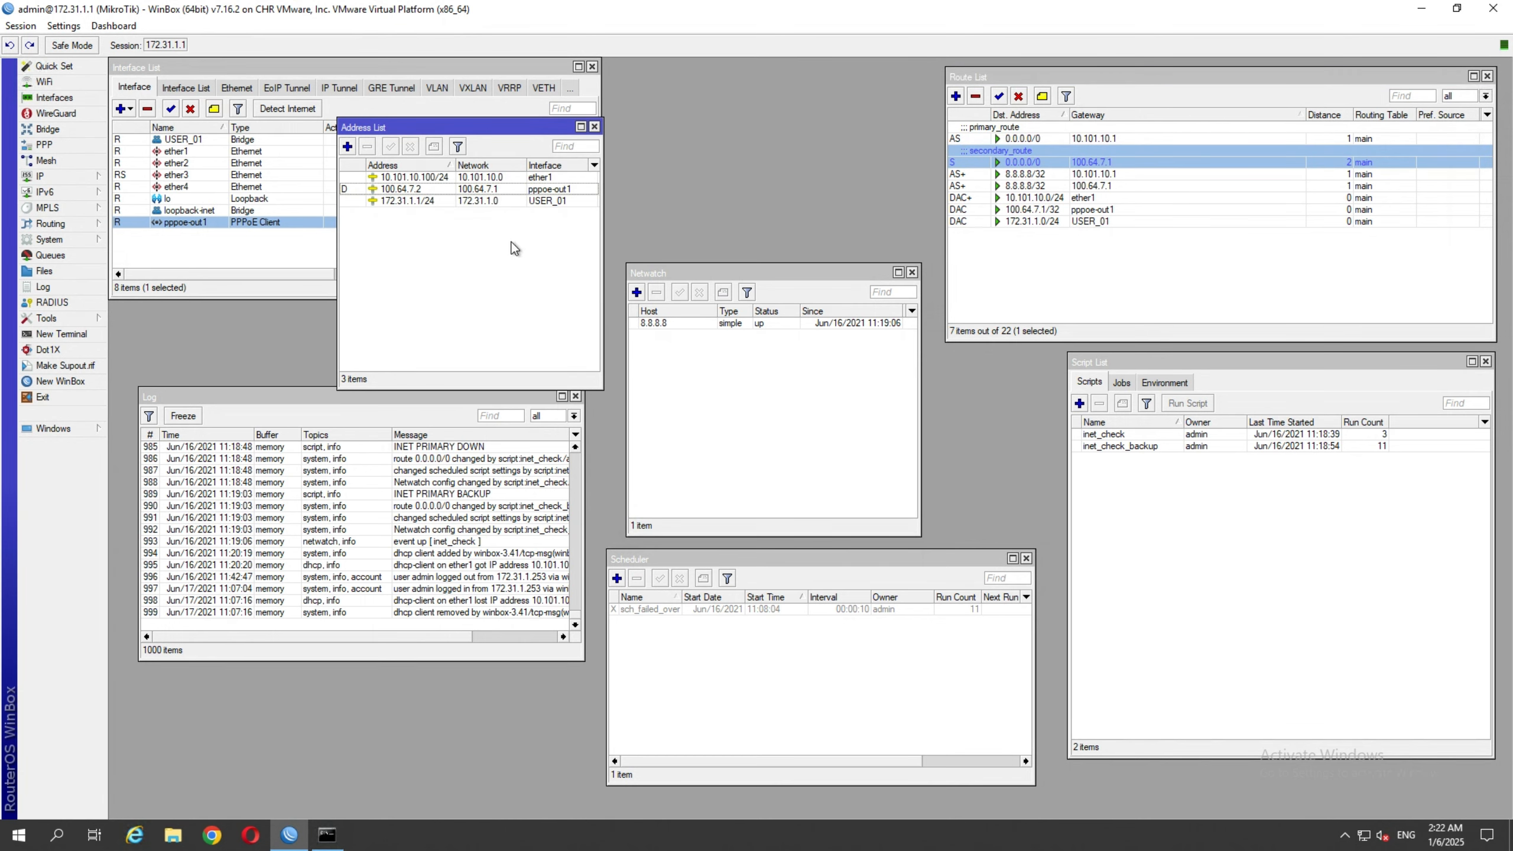
{"action": "left_click", "coordinate": [595, 127]}
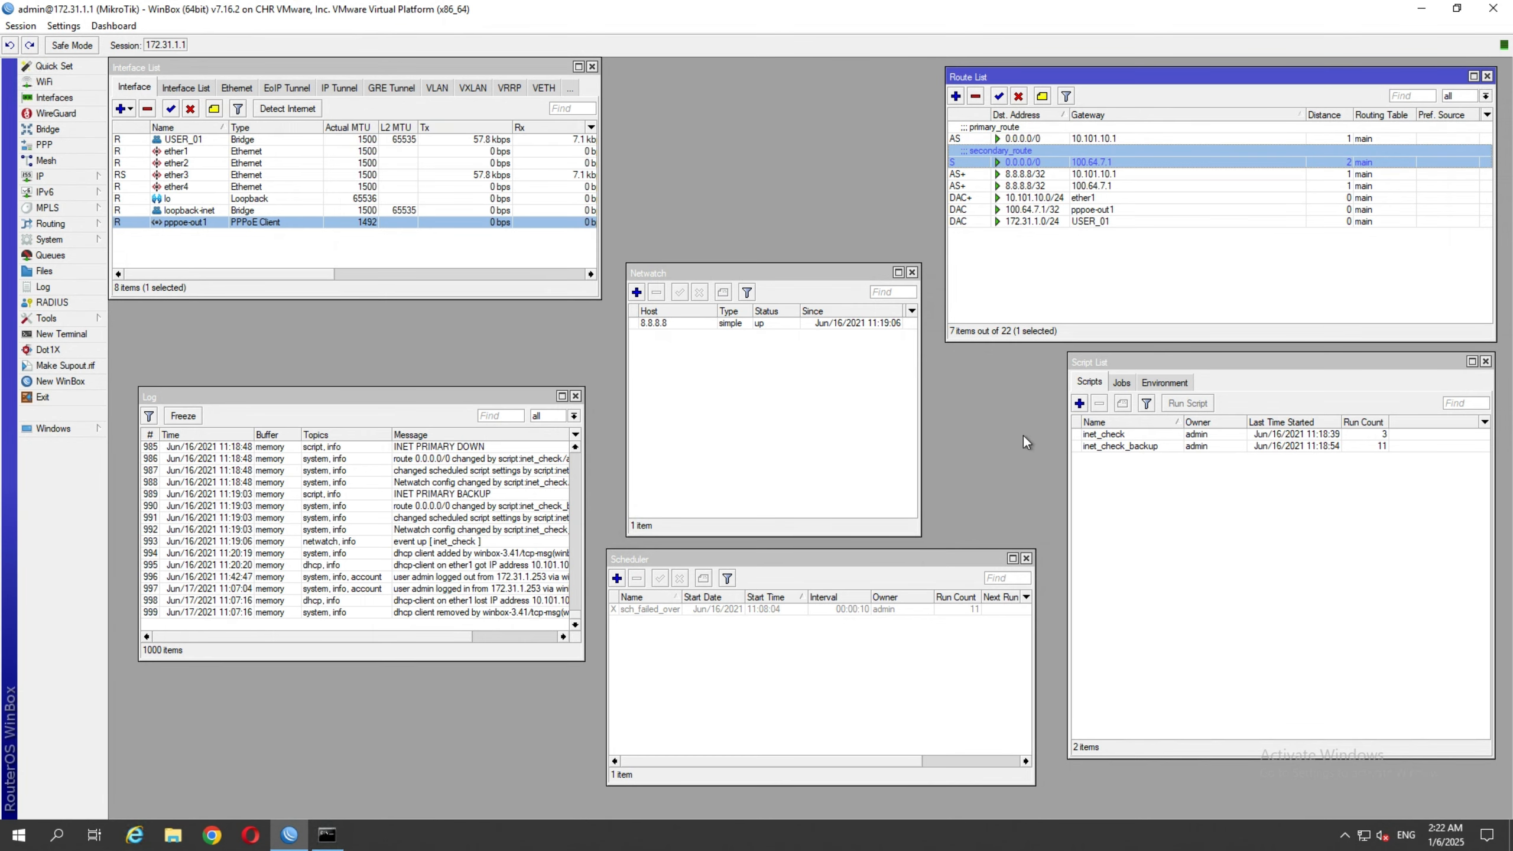
- Read the source of the inet_check script, focusing on the route comment it searches for
{"action": "double_click", "coordinate": [1141, 435]}
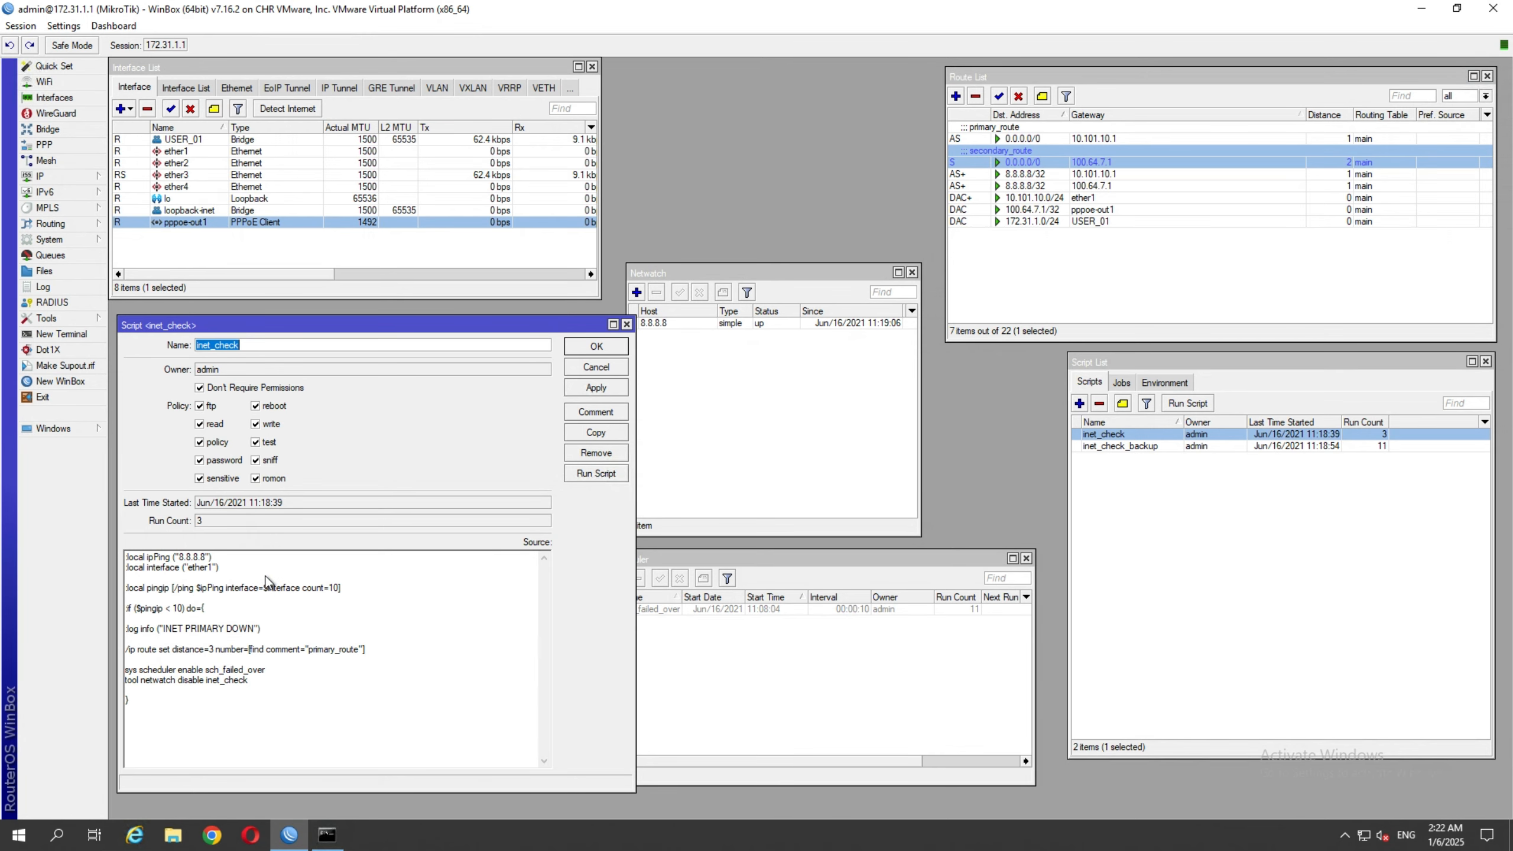
{"action": "left_click", "coordinate": [710, 398]}
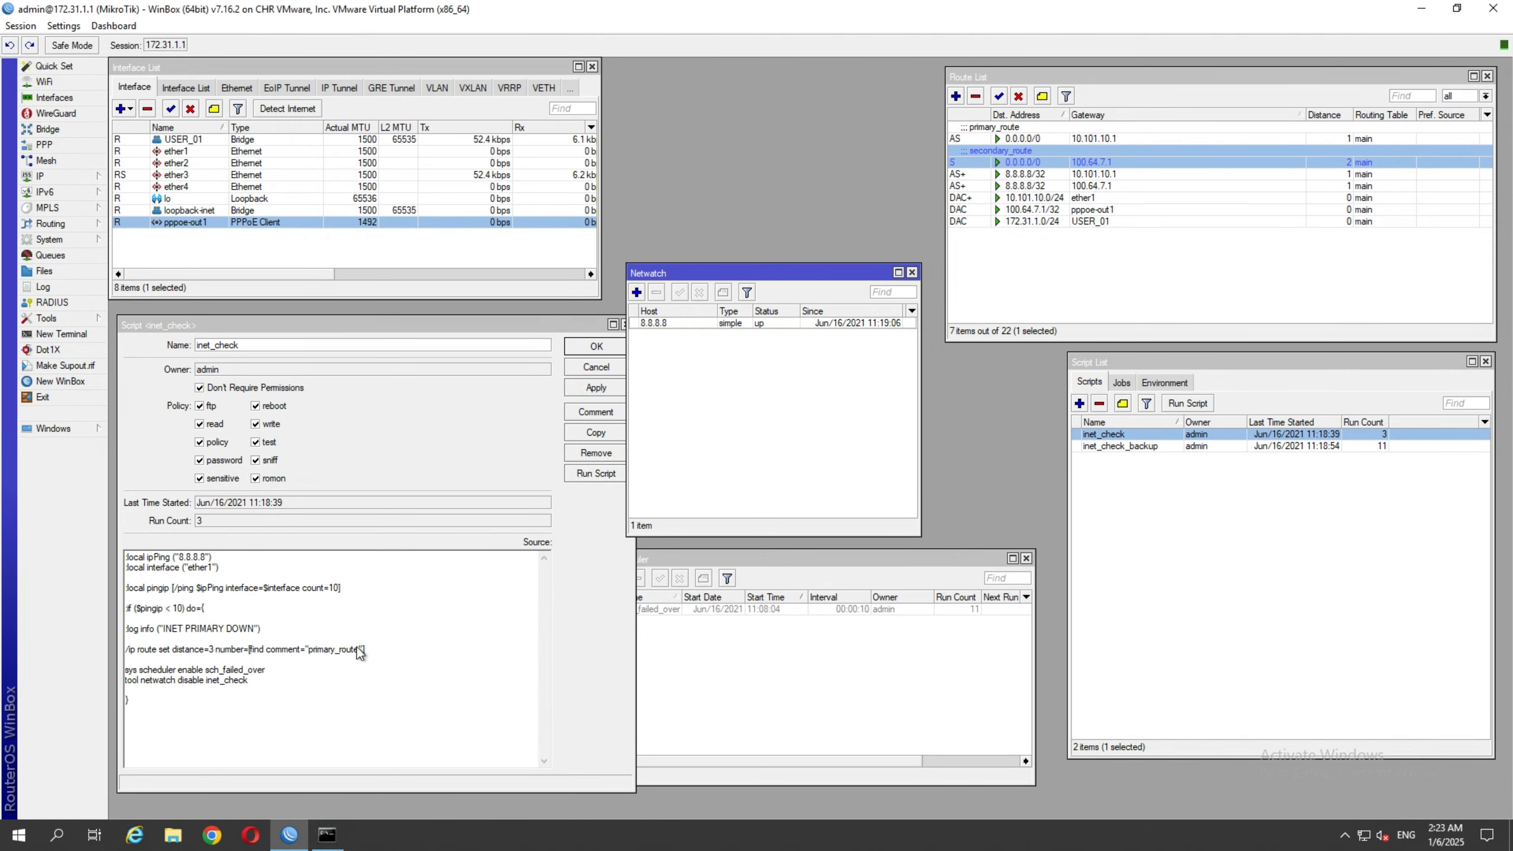
{"action": "left_click_drag", "start_coordinate": [357, 647], "coordinate": [308, 650]}
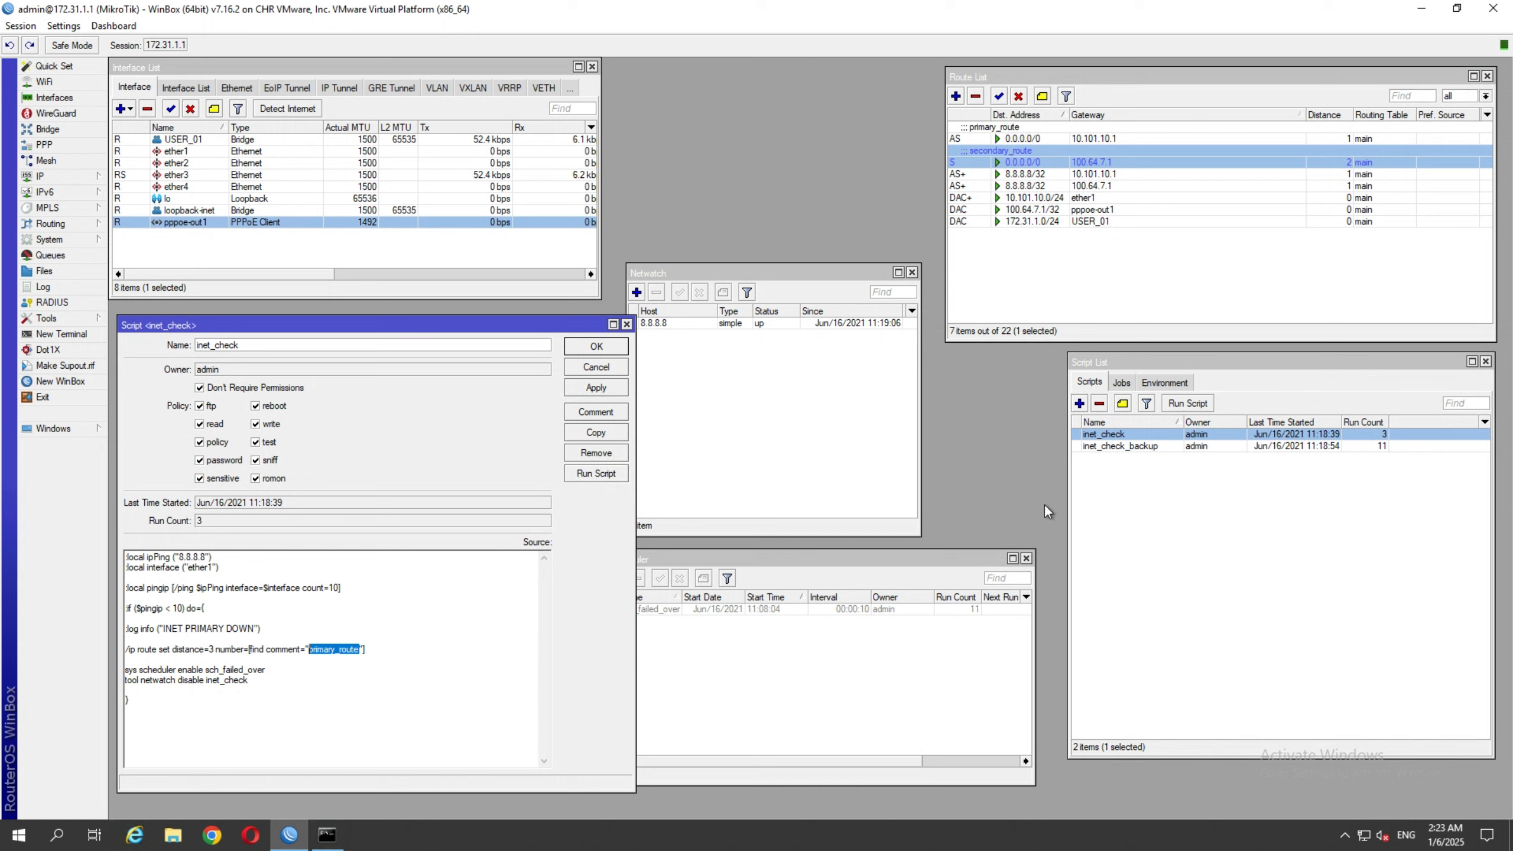
- Examine the inet_check_backup script together with the sch_failed_over schedule, and close the scheduler and both script windows
{"action": "double_click", "coordinate": [1147, 444]}
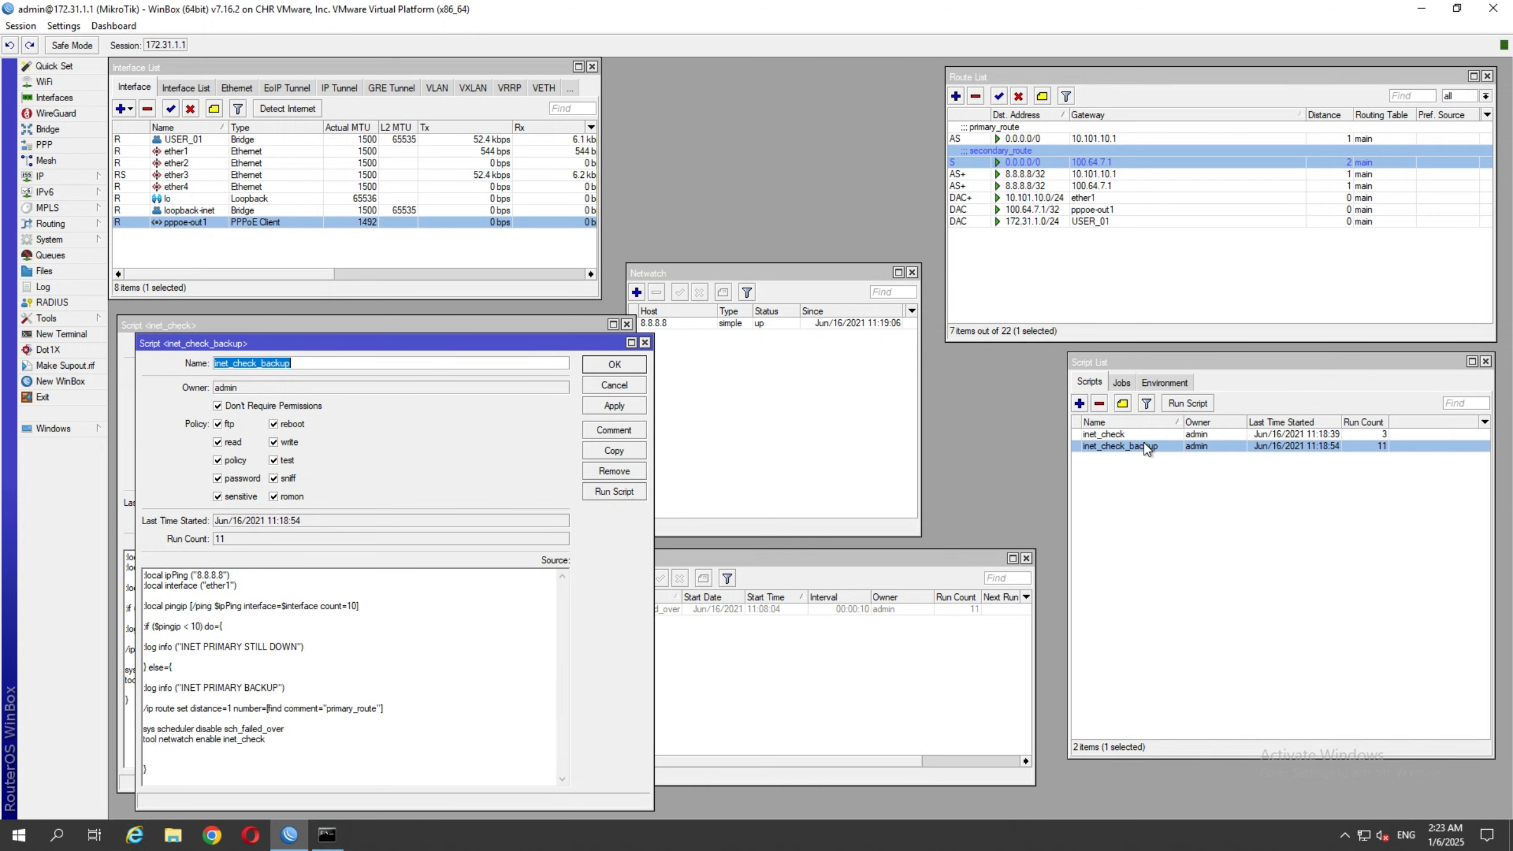
{"action": "left_click", "coordinate": [691, 638]}
{"action": "left_click", "coordinate": [658, 611]}
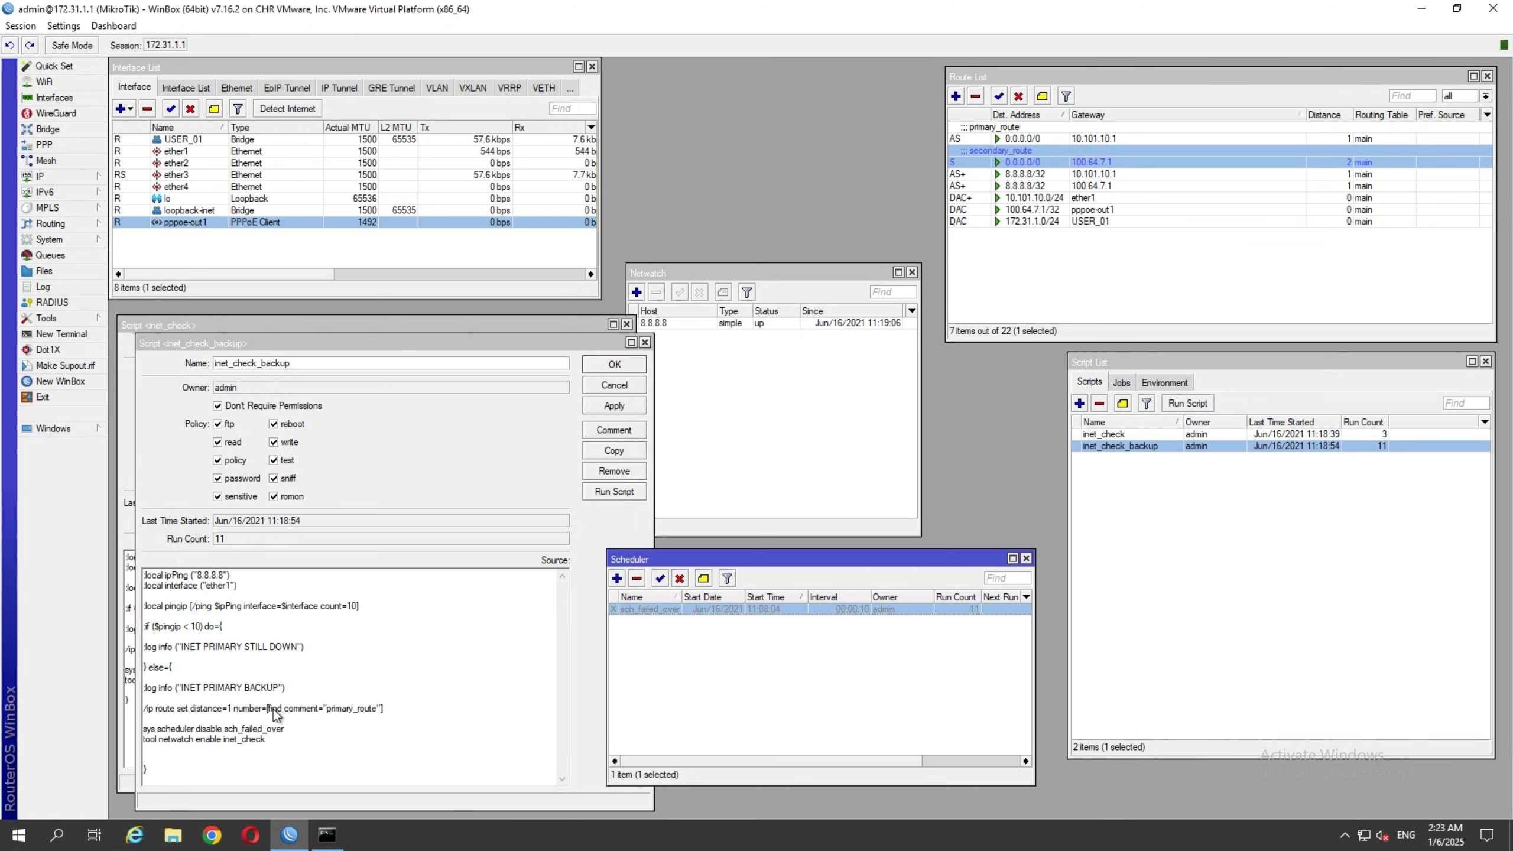
{"action": "left_click", "coordinate": [1026, 558]}
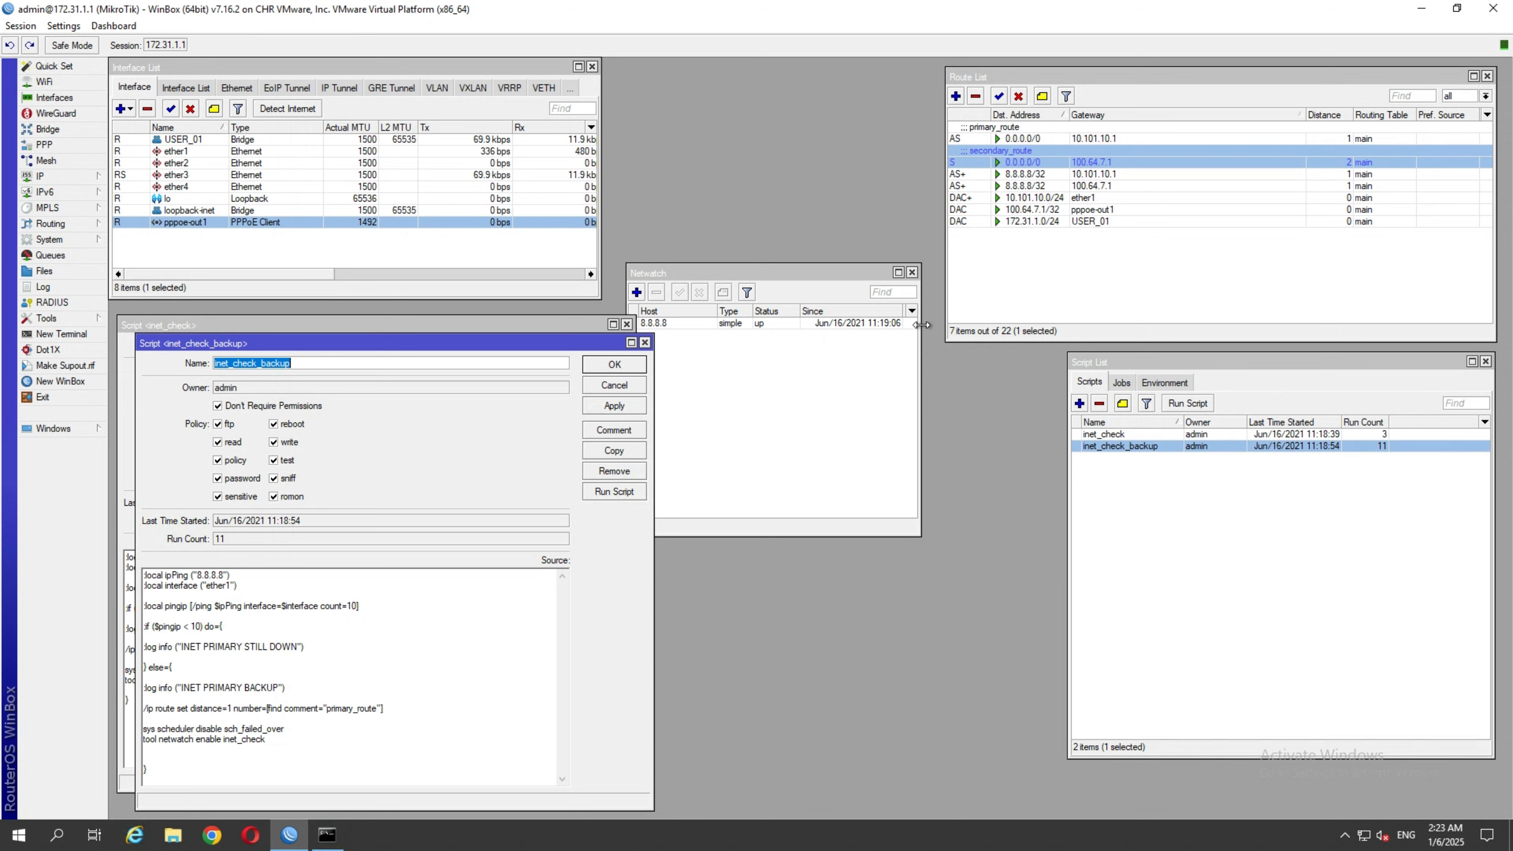
{"action": "left_click", "coordinate": [644, 342]}
{"action": "left_click", "coordinate": [627, 325]}
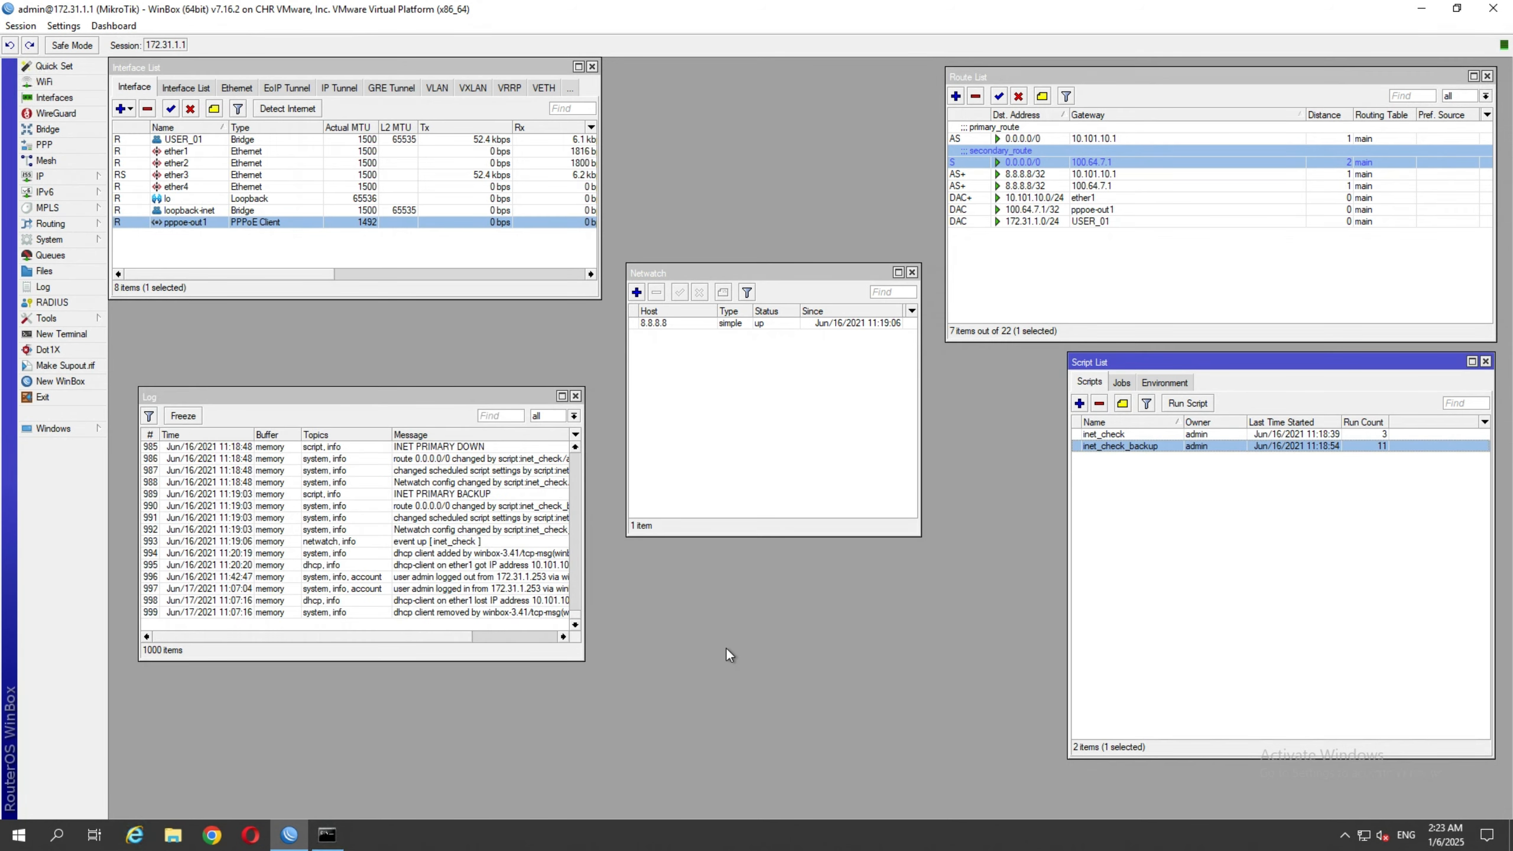
- Delete the primary_route and secondary_route static default routes from the route list
{"action": "left_click", "coordinate": [1009, 139]}
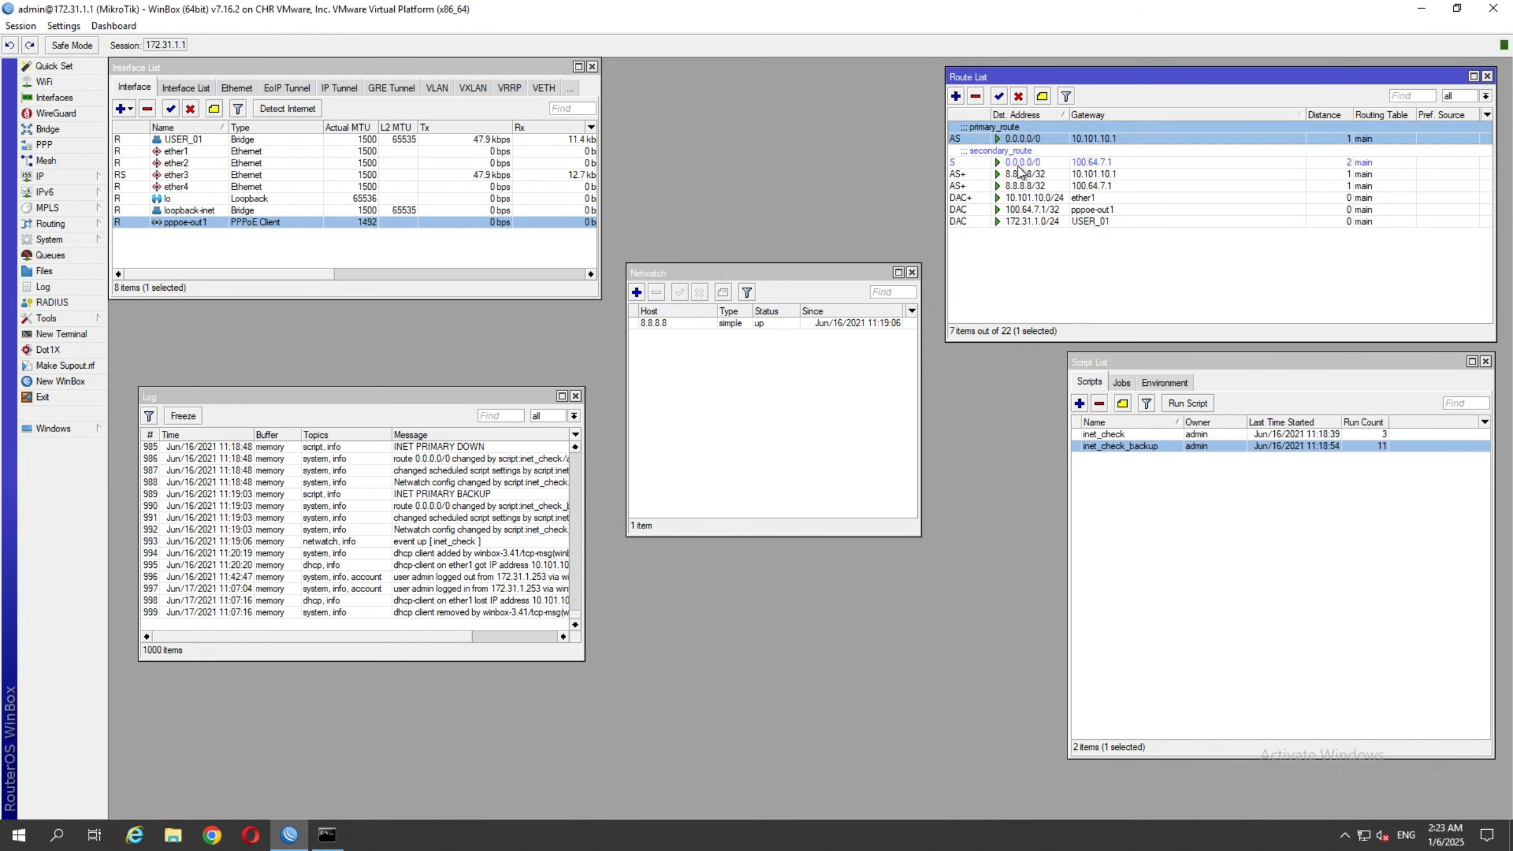
{"action": "left_click", "coordinate": [1019, 164], "text": "ctrl"}
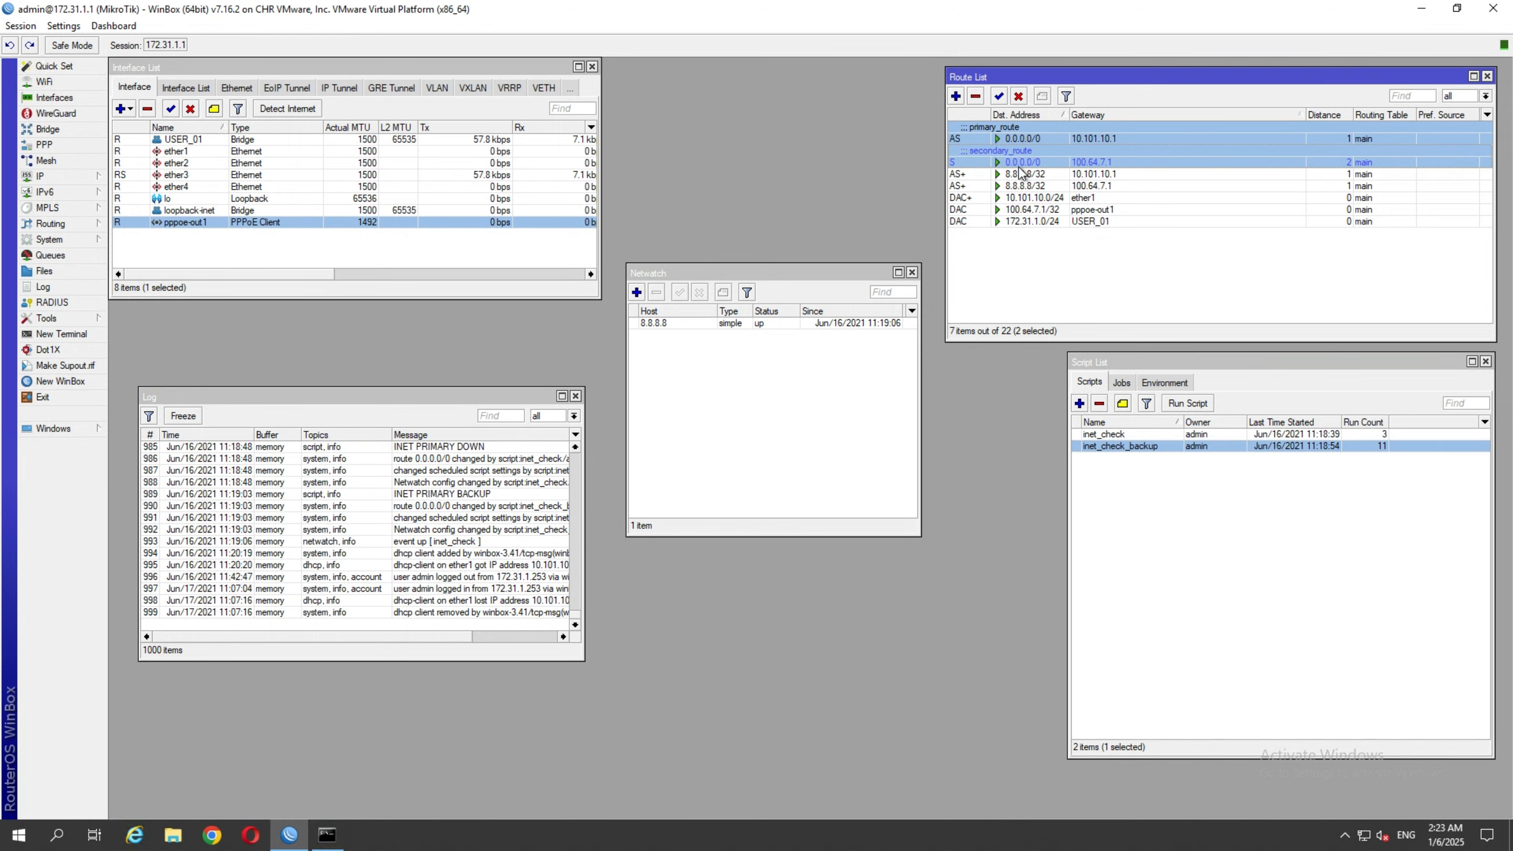
{"action": "left_click", "coordinate": [976, 96]}
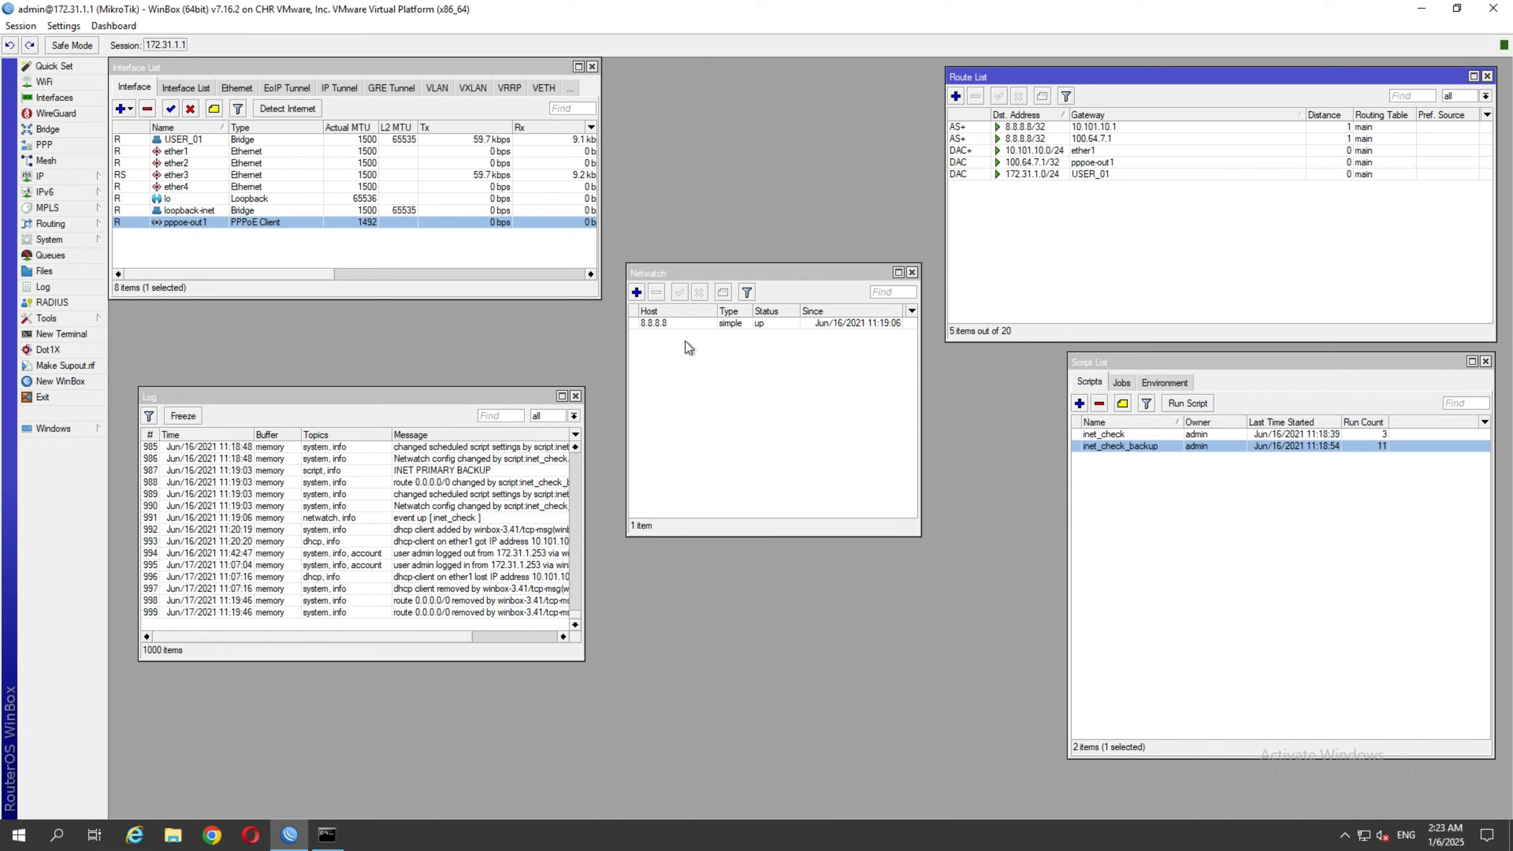
- Enable adding a default route on the pppoe-out1 client with a default route distance of 2
{"action": "left_click", "coordinate": [667, 323]}
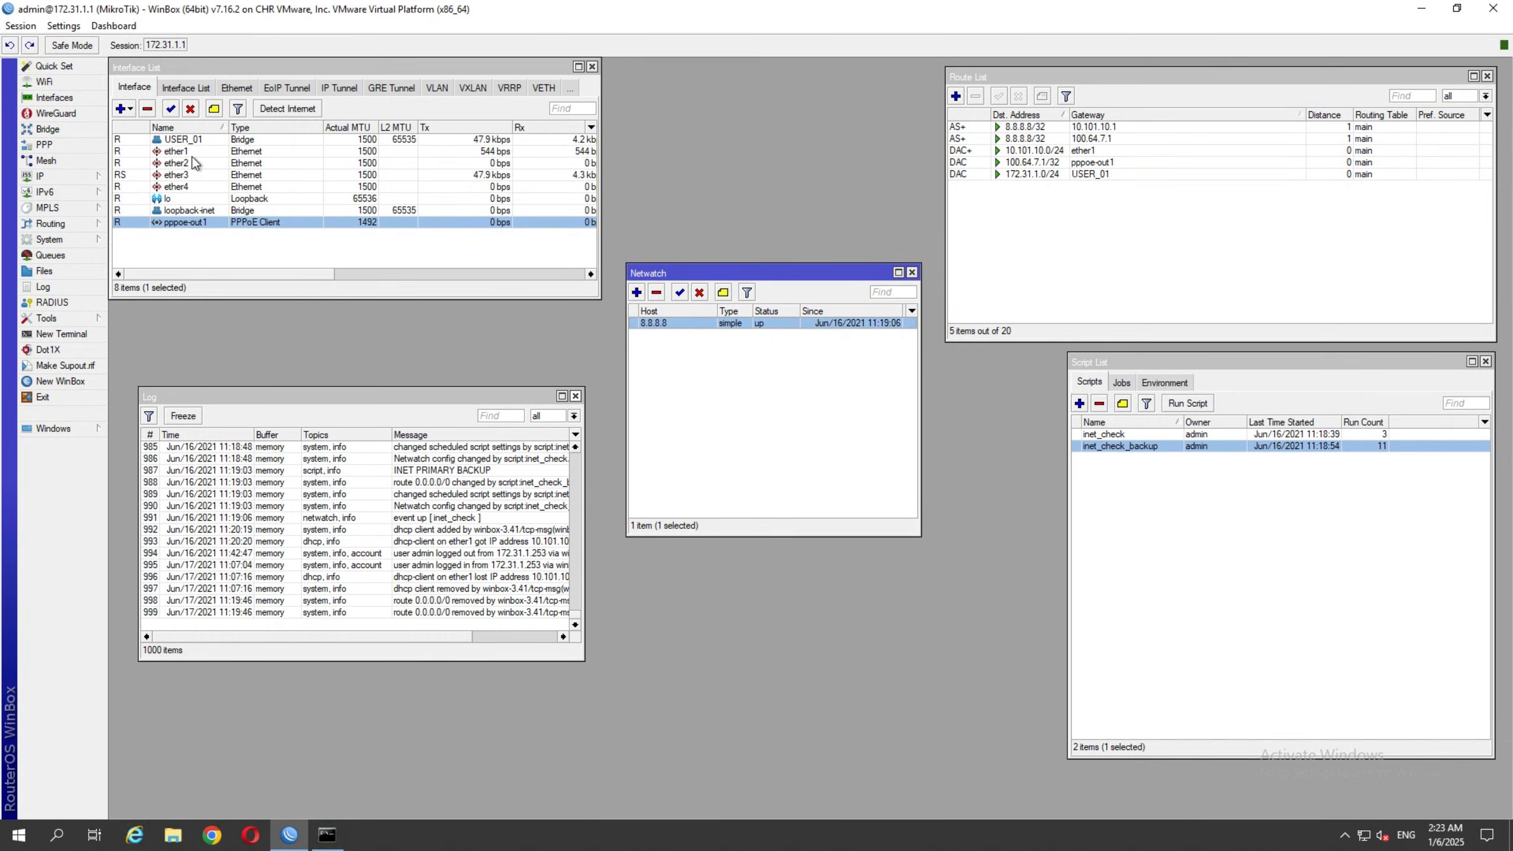
{"action": "double_click", "coordinate": [188, 221]}
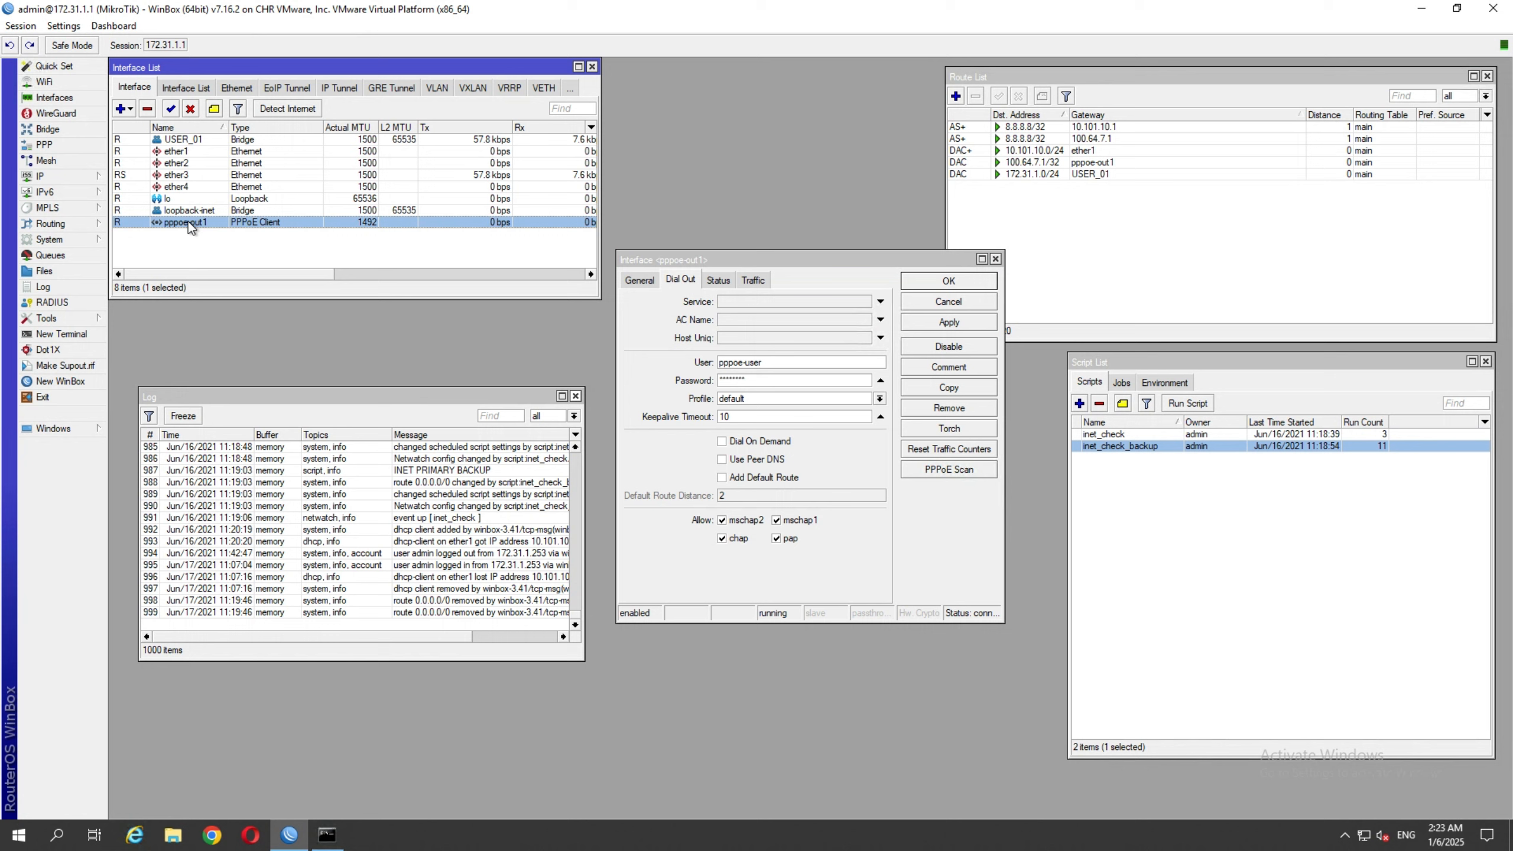
{"action": "left_click", "coordinate": [757, 478]}
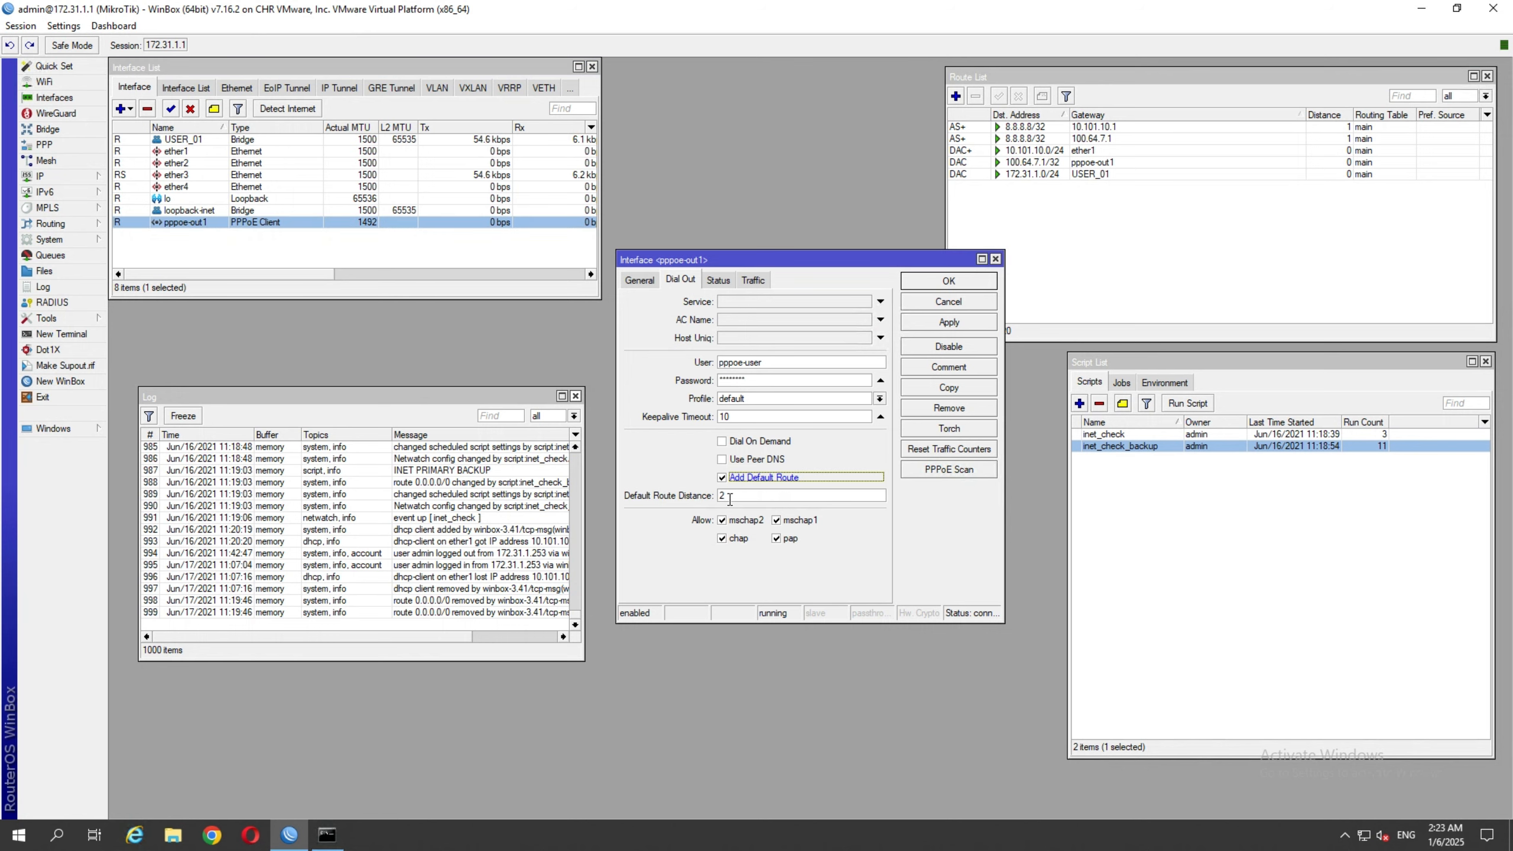
{"action": "left_click", "coordinate": [730, 498]}
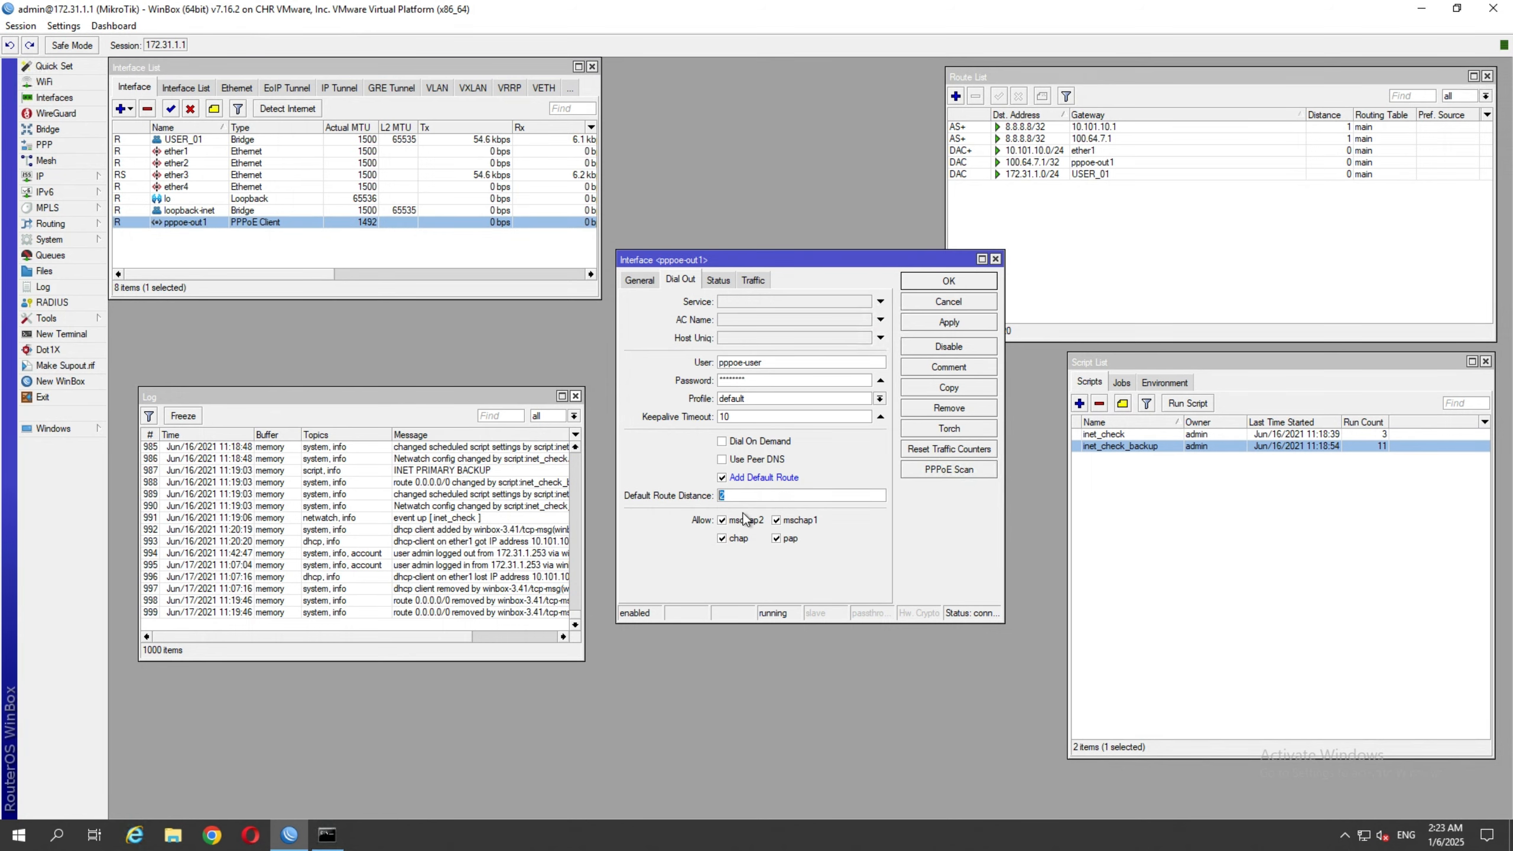
{"action": "left_click", "coordinate": [923, 286]}
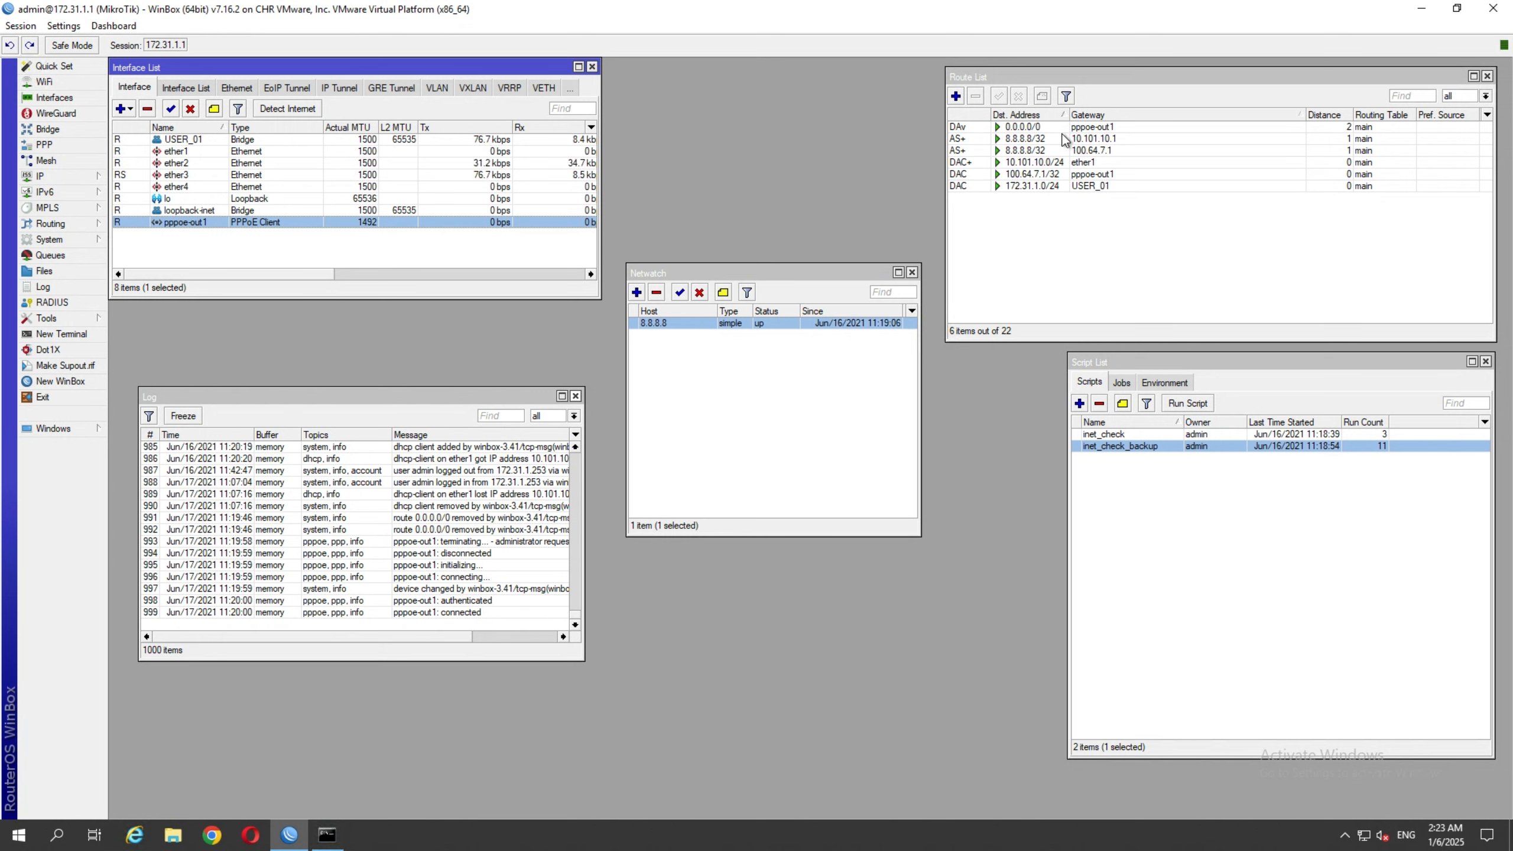
- Inspect the details of the dynamic default route through pppoe-out1
{"action": "left_click", "coordinate": [962, 128]}
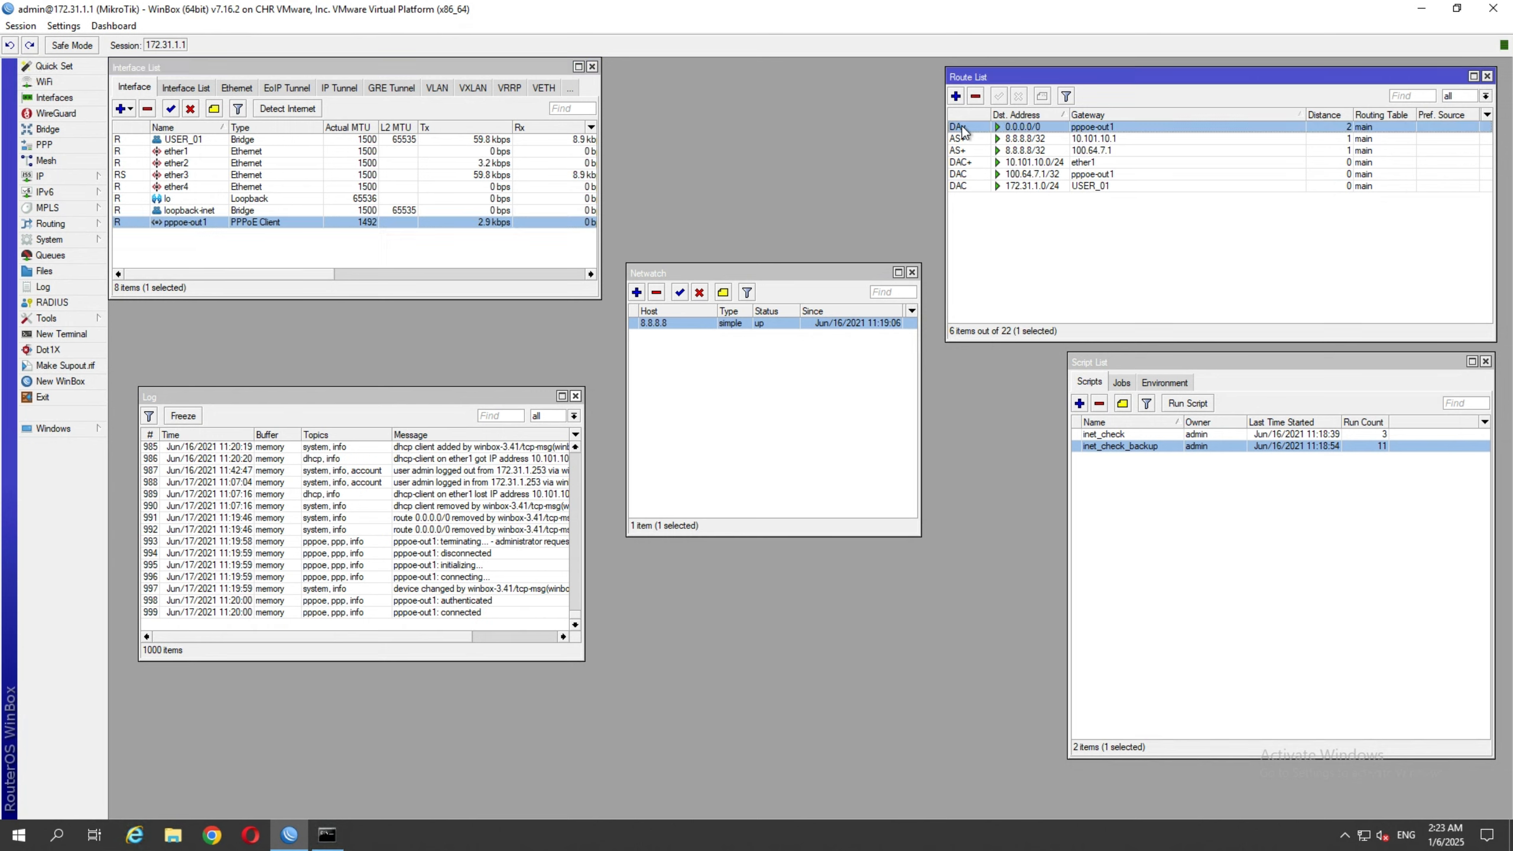
{"action": "double_click", "coordinate": [1080, 128]}
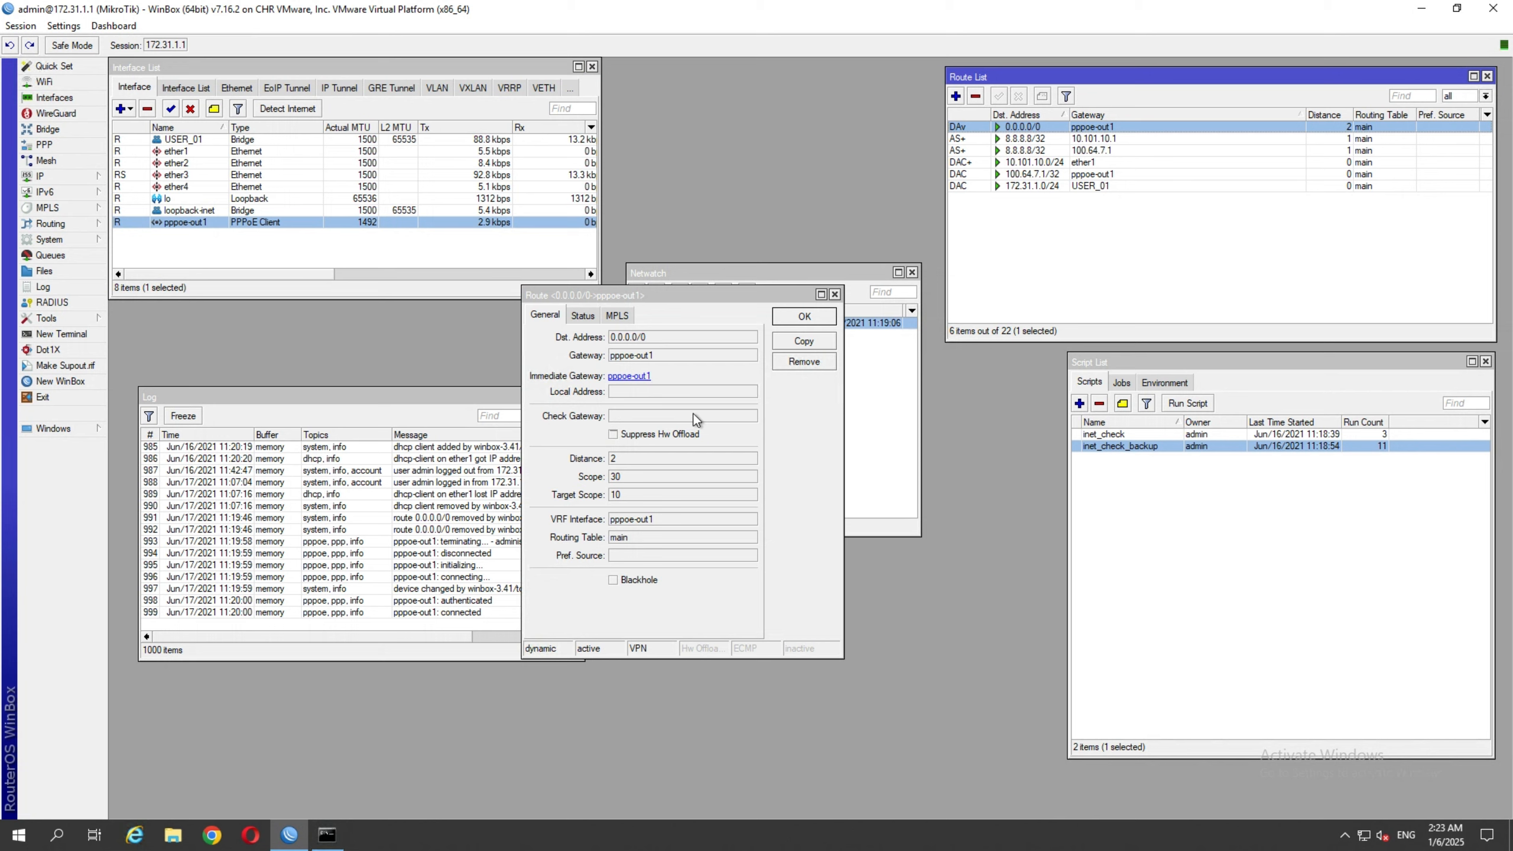
{"action": "left_click", "coordinate": [808, 316]}
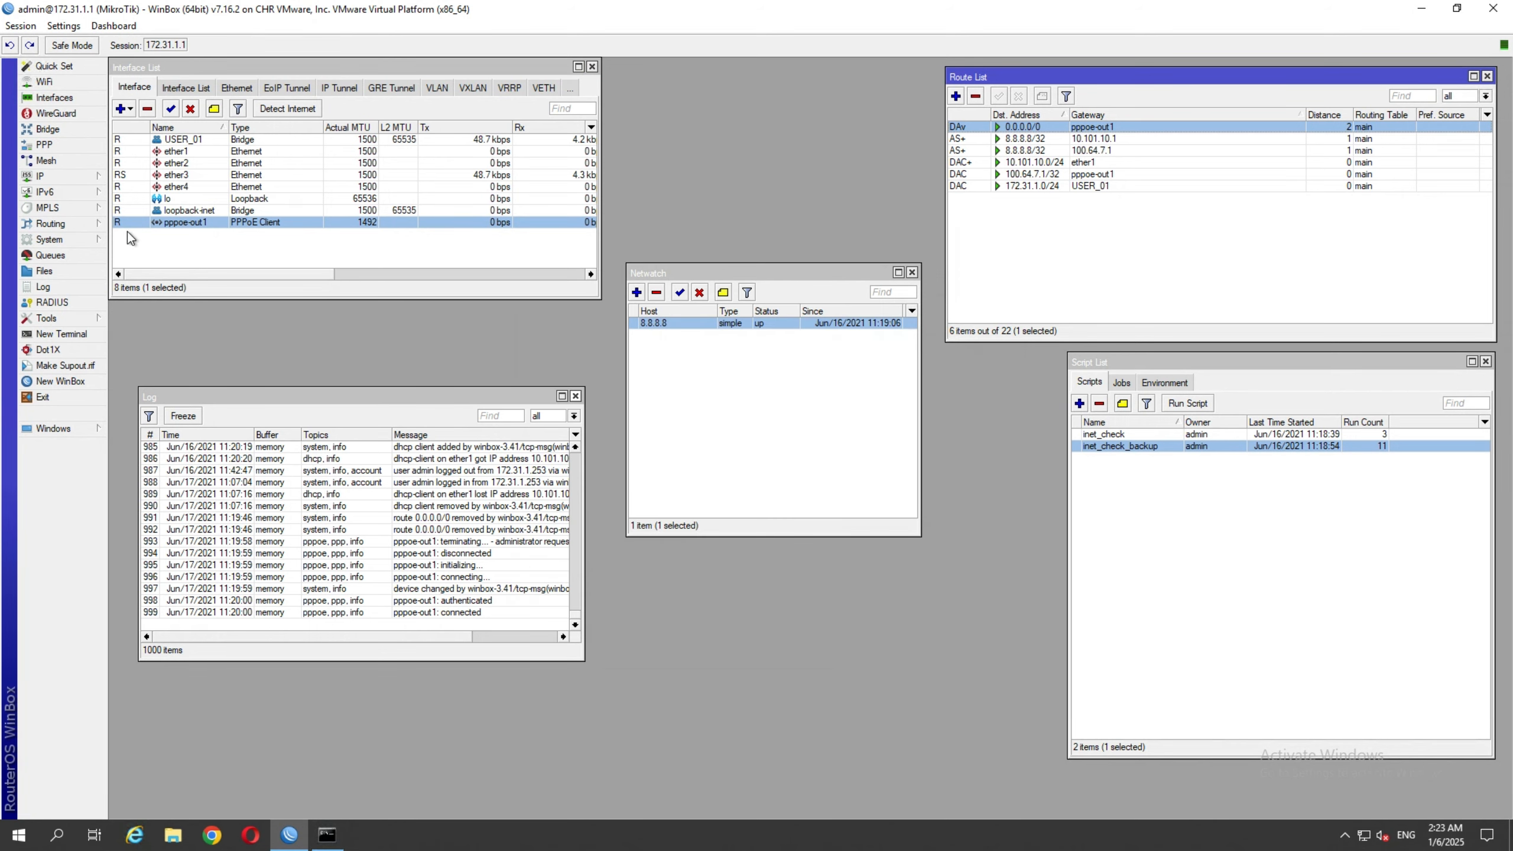
- Add a DHCP client on ether1 that adds a default route with distance 1, and close the DHCP client list
{"action": "left_click", "coordinate": [69, 175]}
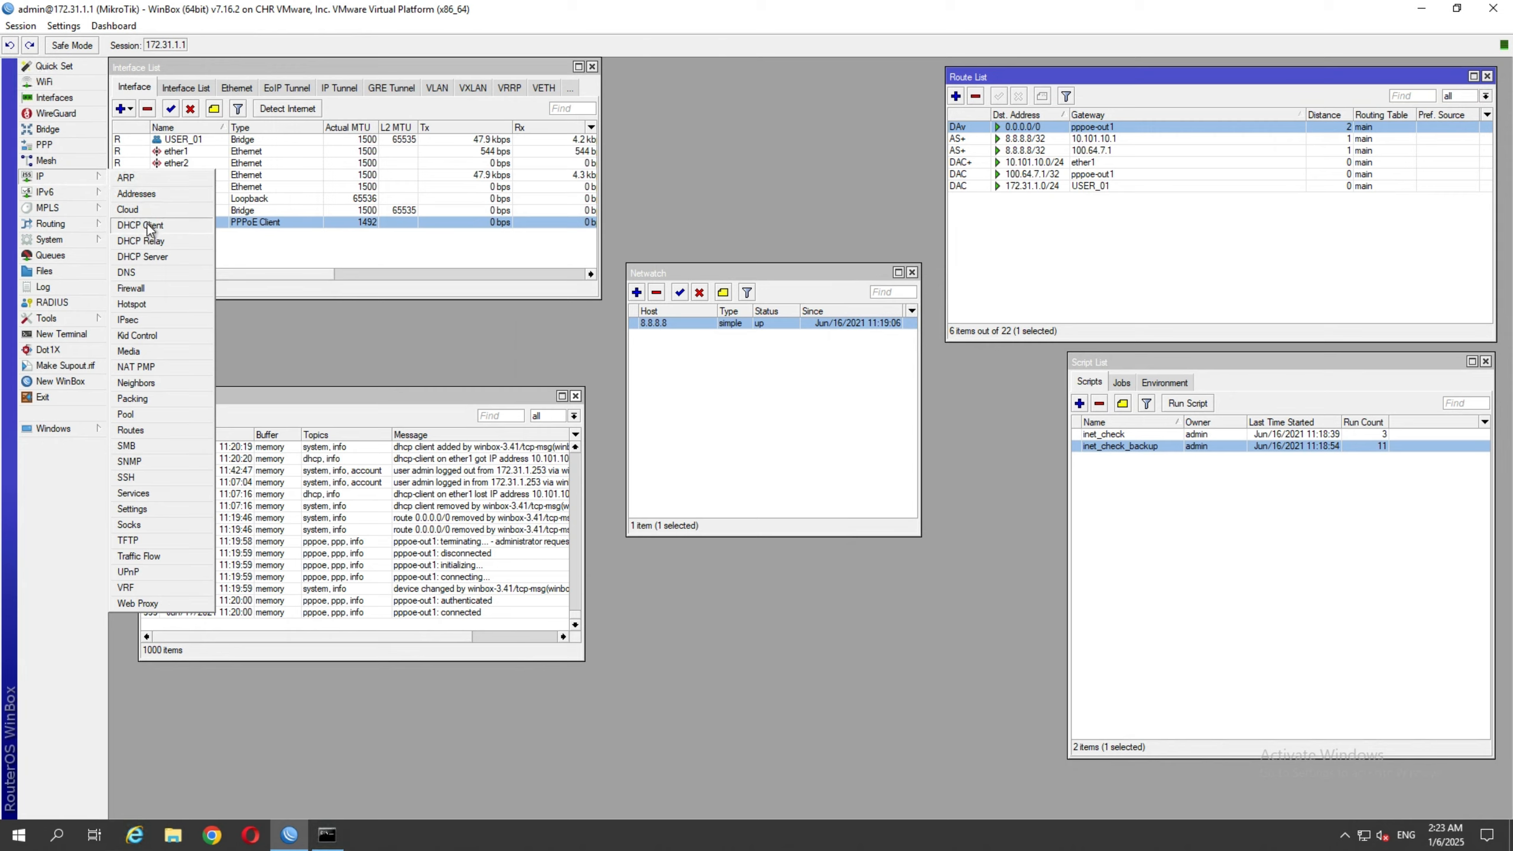
{"action": "left_click", "coordinate": [147, 224]}
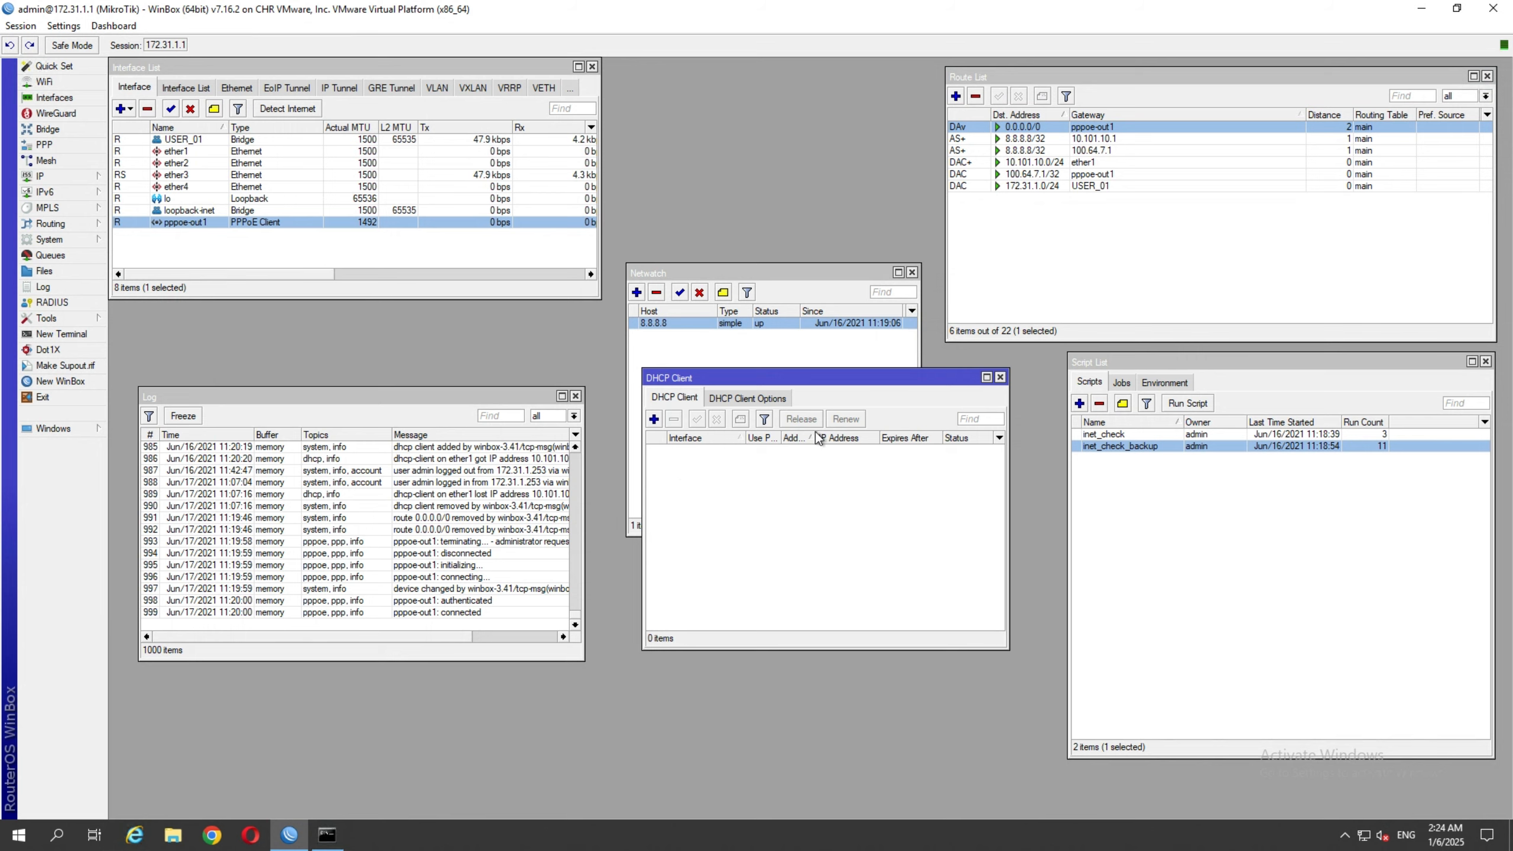
{"action": "left_click", "coordinate": [655, 422]}
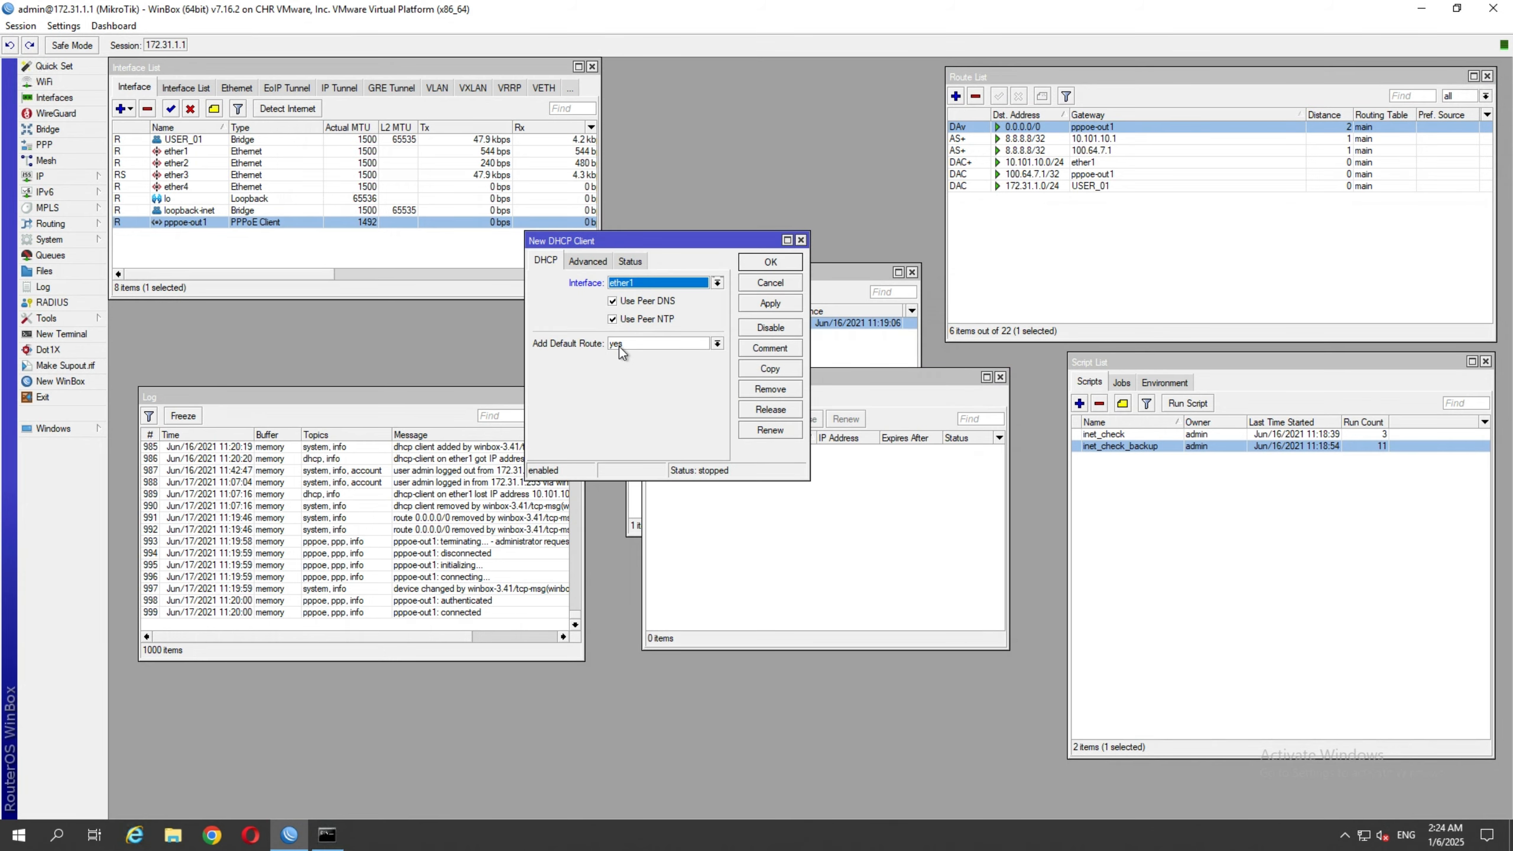
{"action": "left_click", "coordinate": [585, 261]}
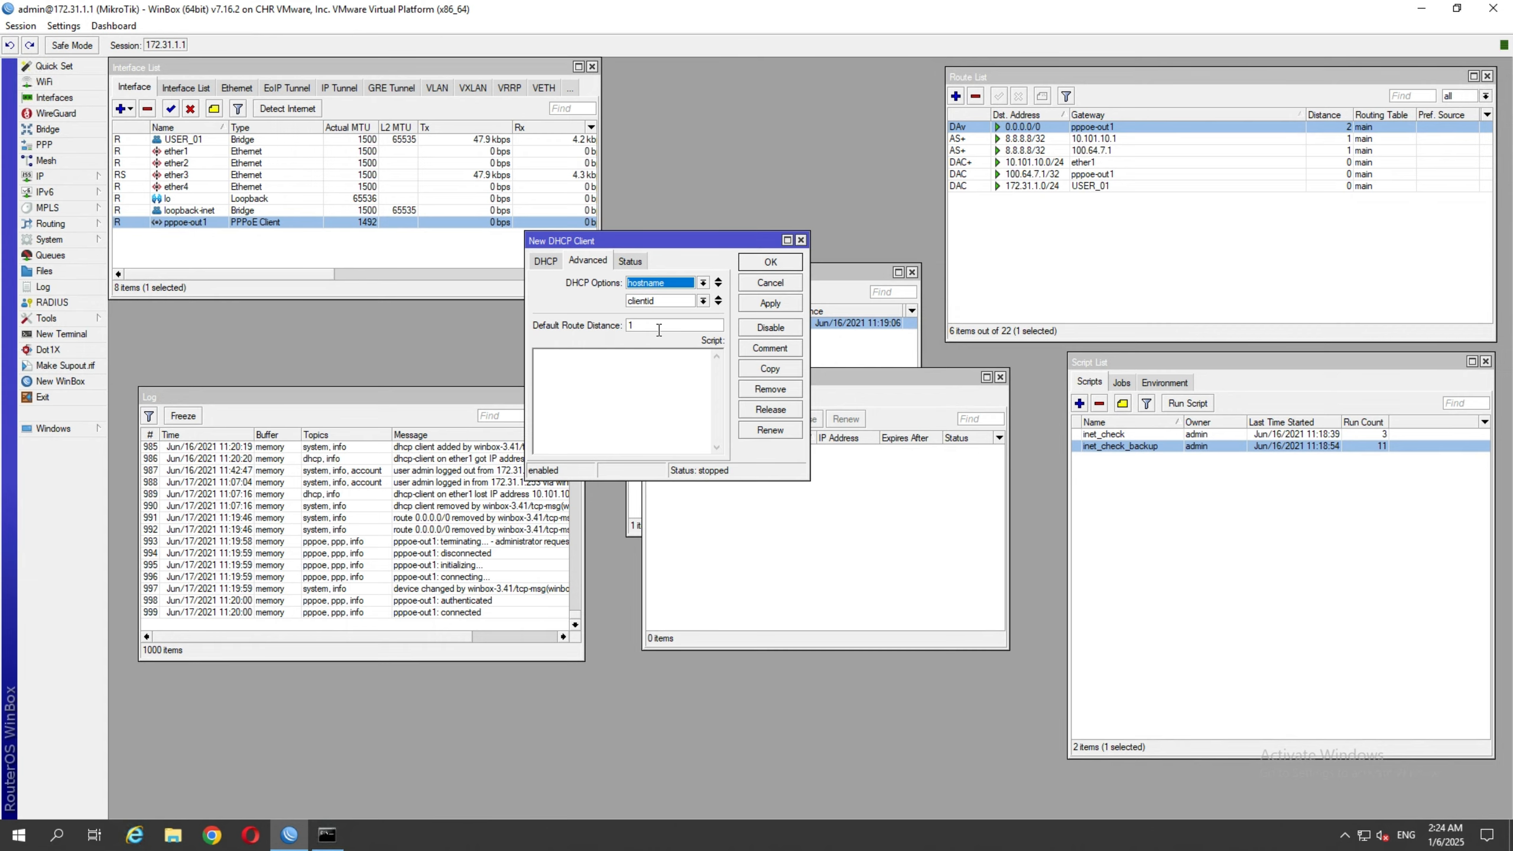
{"action": "left_click_drag", "start_coordinate": [659, 327], "coordinate": [626, 339]}
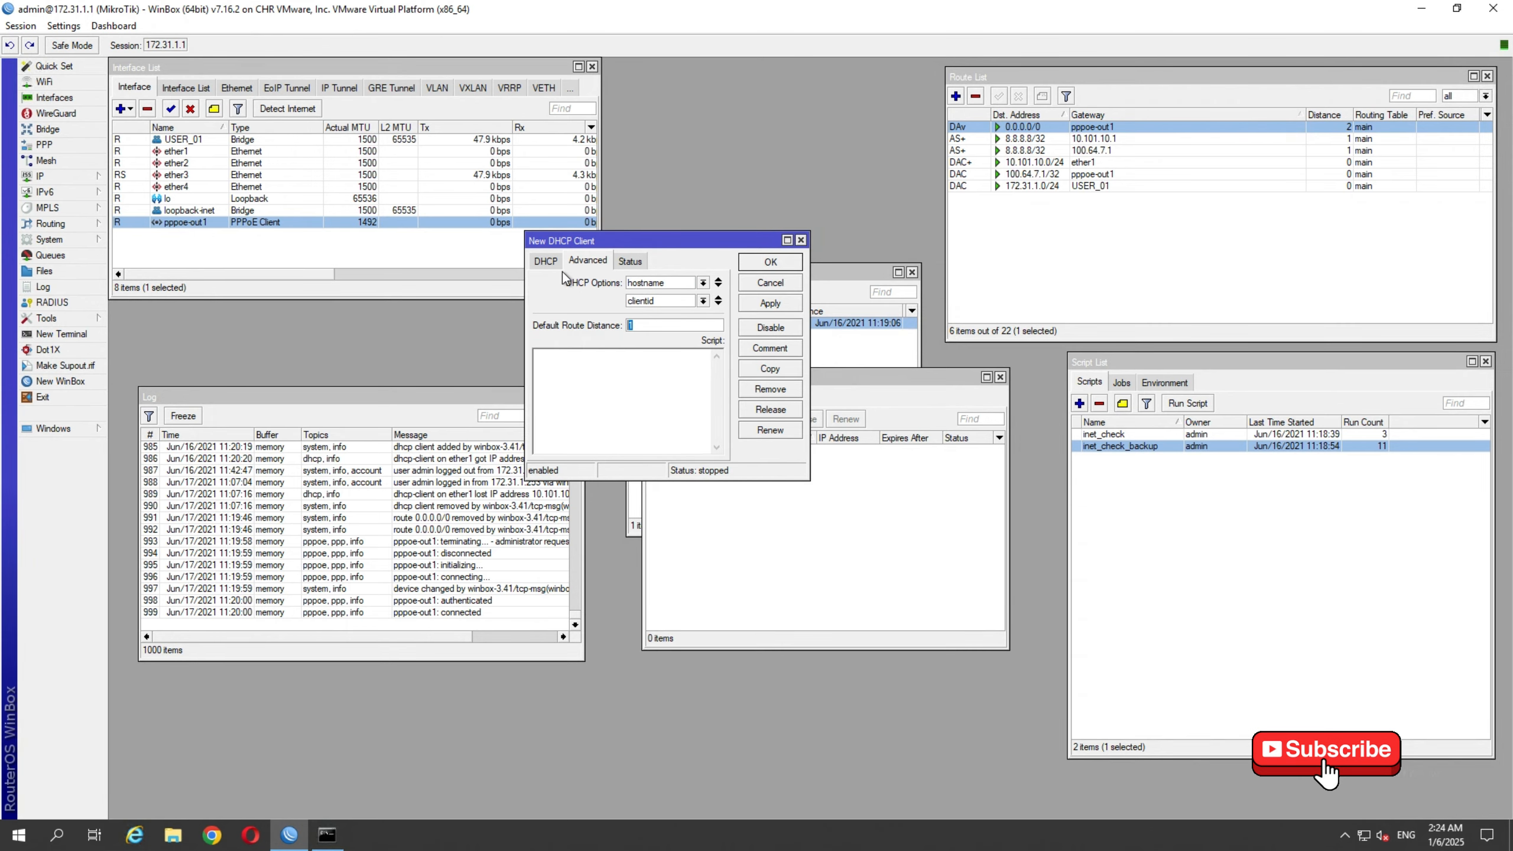
{"action": "left_click", "coordinate": [547, 263]}
{"action": "left_click", "coordinate": [768, 262]}
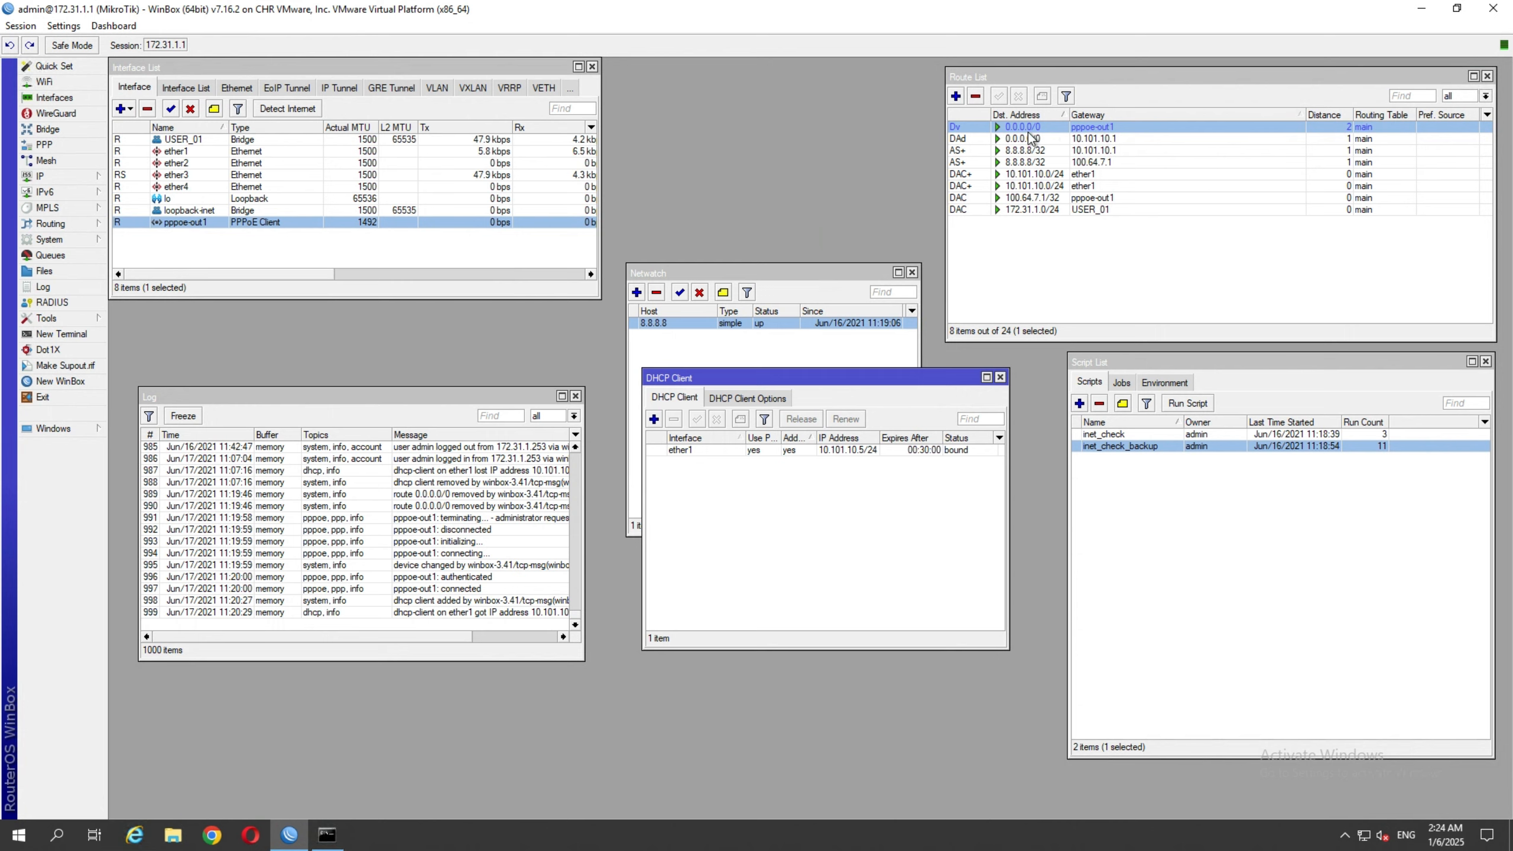
{"action": "left_click", "coordinate": [1066, 129]}
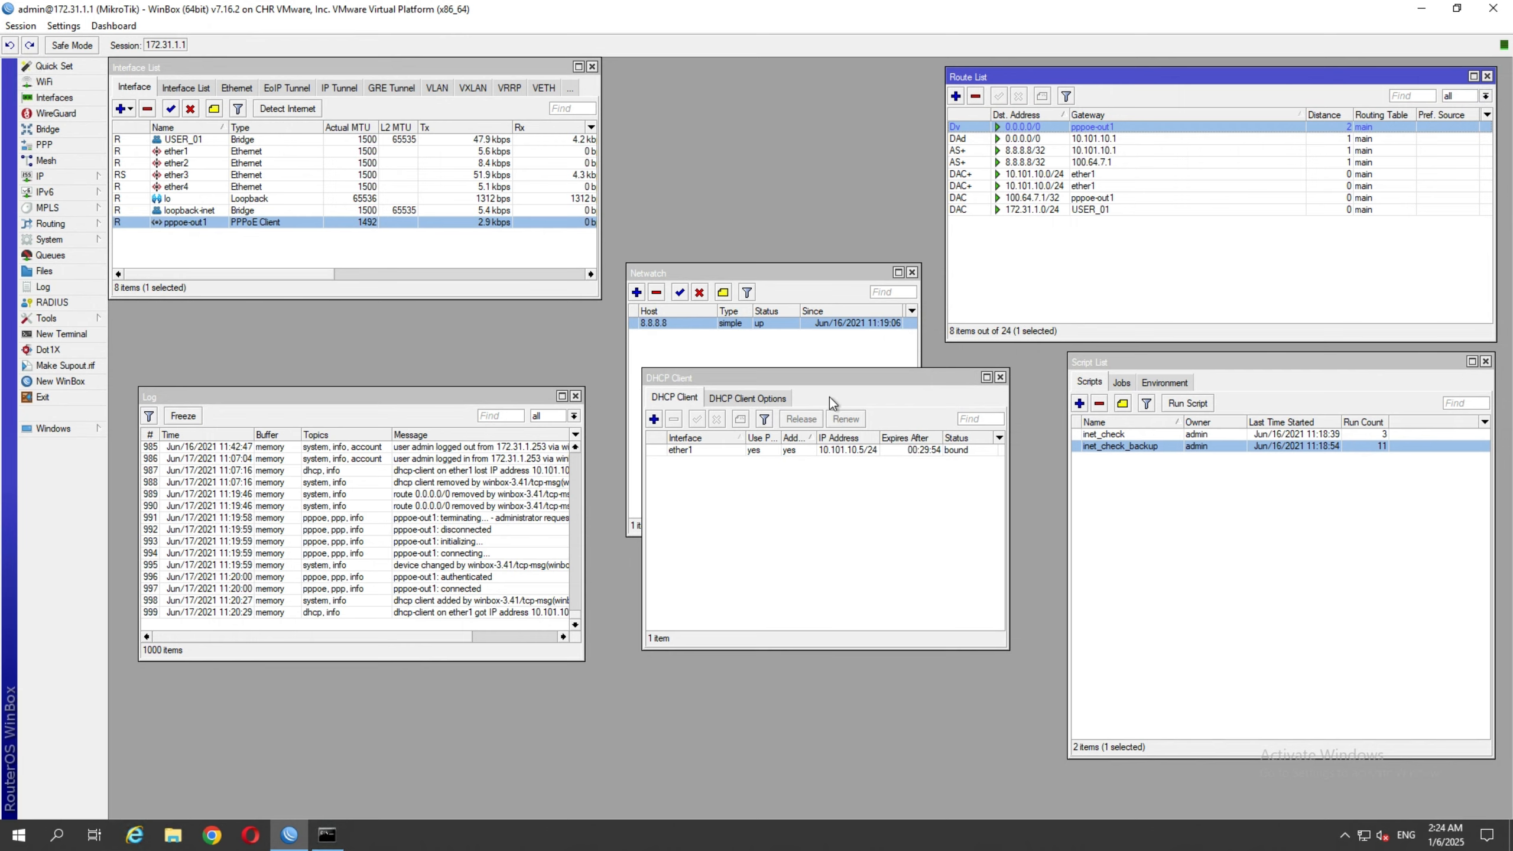
{"action": "left_click", "coordinate": [999, 378]}
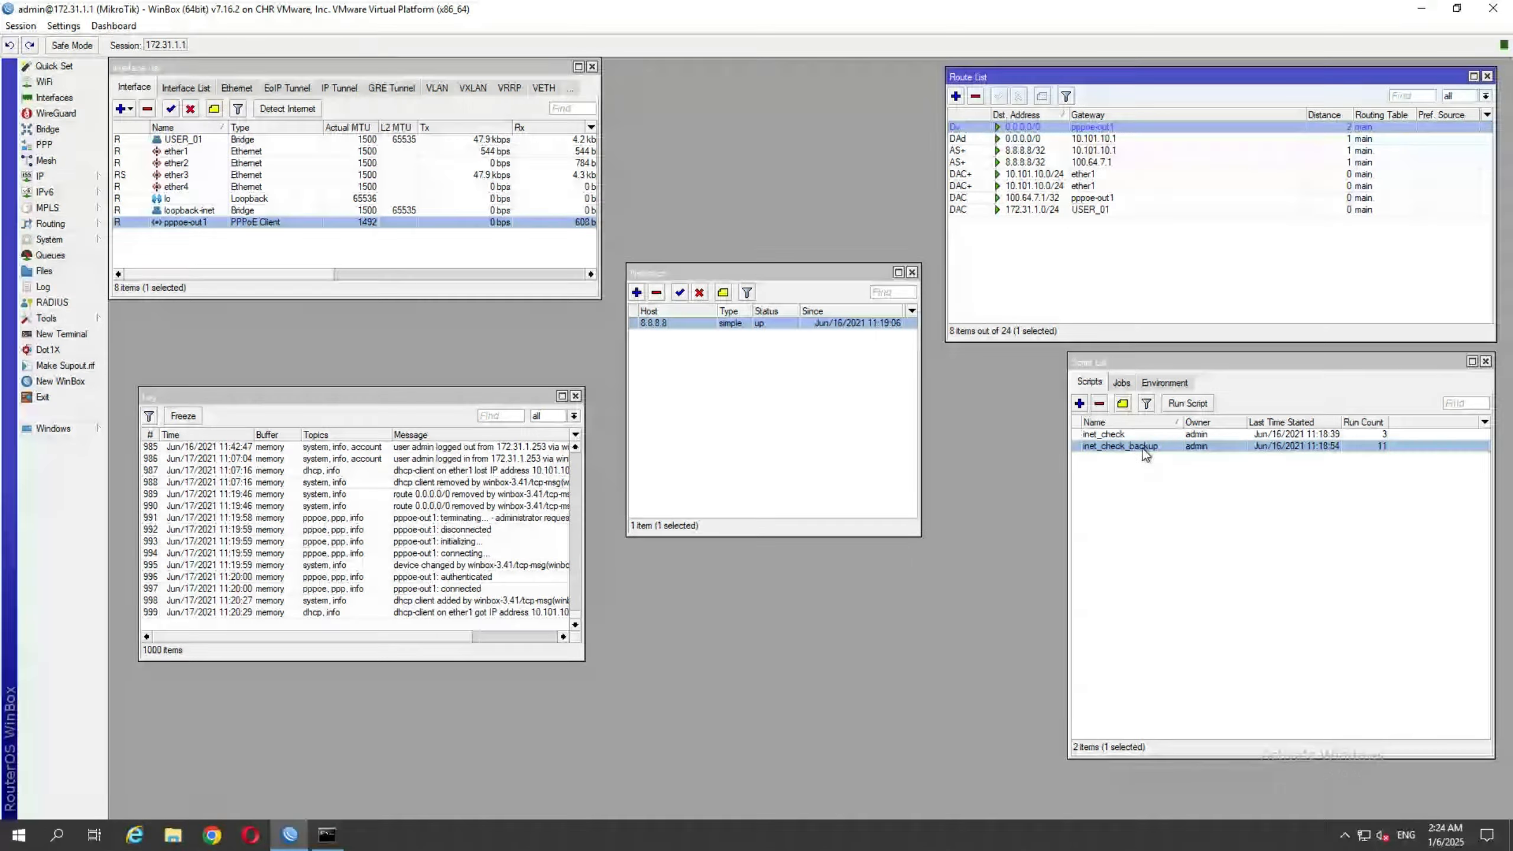
- Delete the command that sets the primary_route distance from the source of the inet_check script
{"action": "left_click", "coordinate": [1128, 440]}
{"action": "double_click", "coordinate": [1127, 435]}
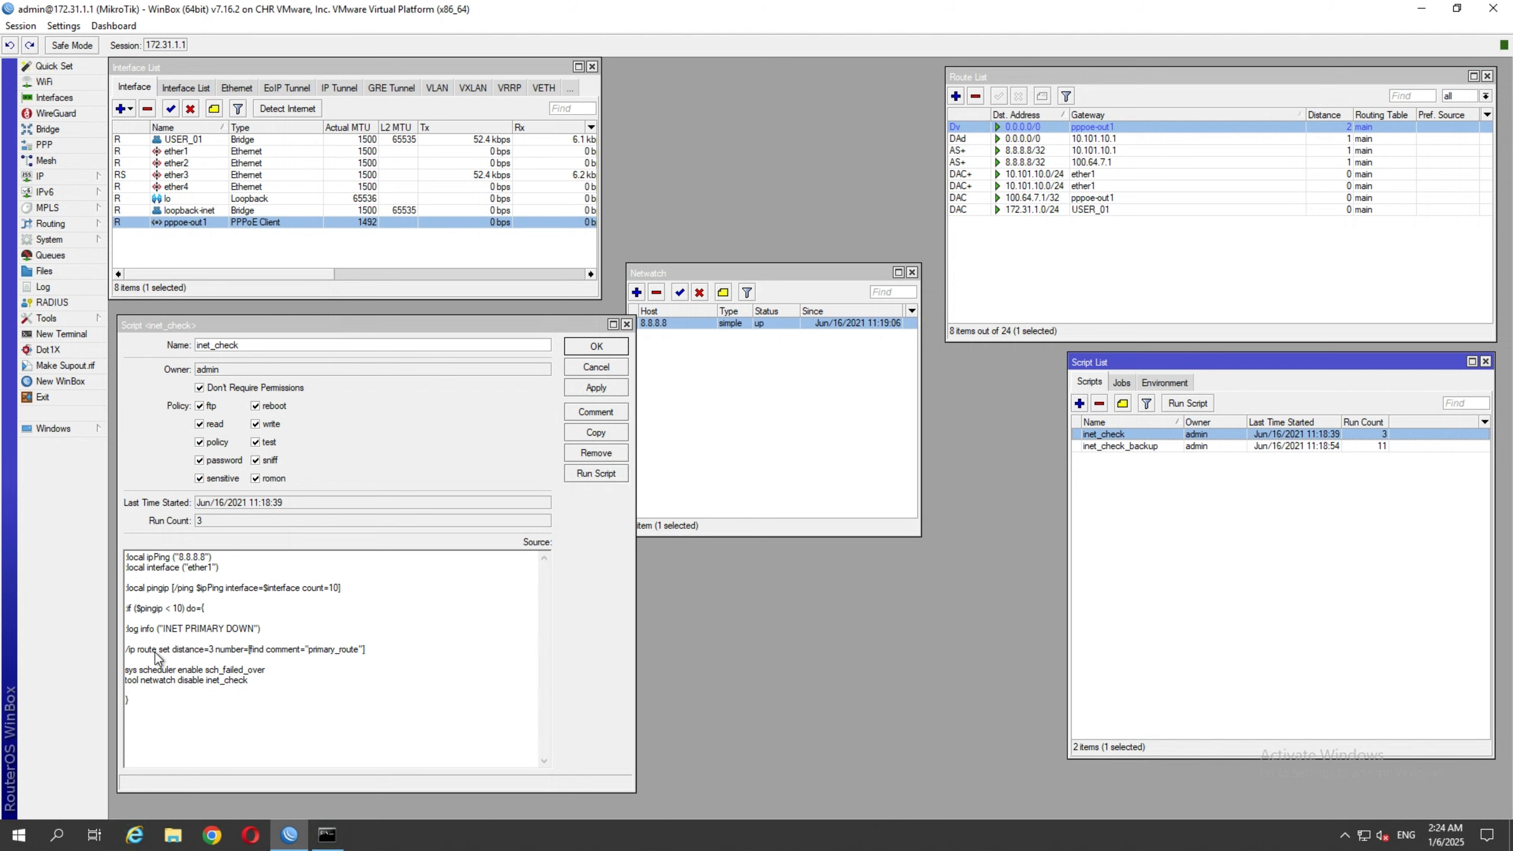
{"action": "left_click_drag", "start_coordinate": [177, 650], "coordinate": [221, 648]}
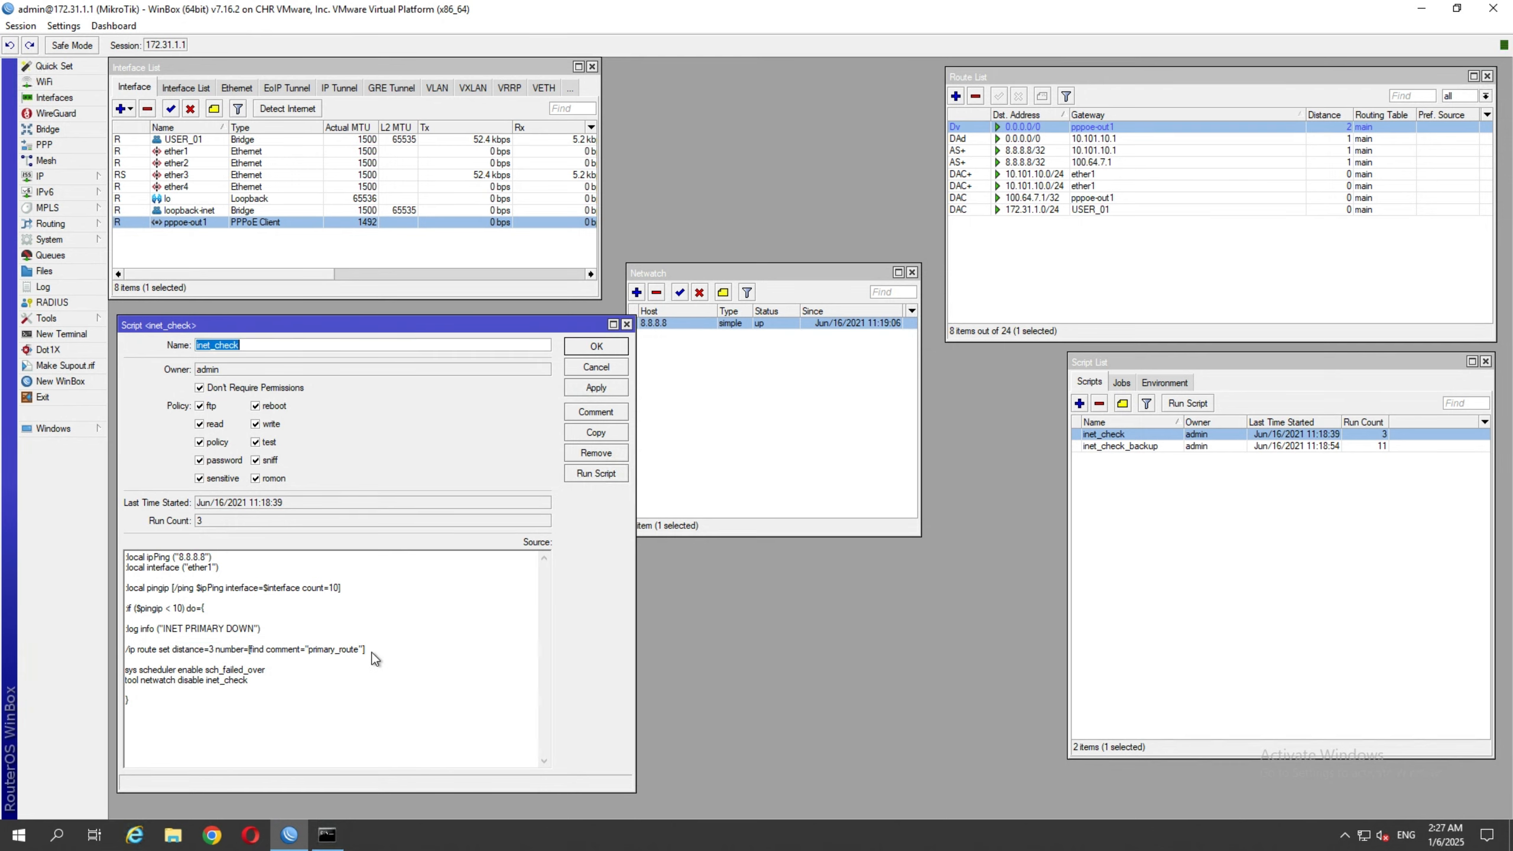
{"action": "left_click", "coordinate": [372, 653]}
{"action": "left_click_drag", "start_coordinate": [377, 648], "coordinate": [122, 650]}
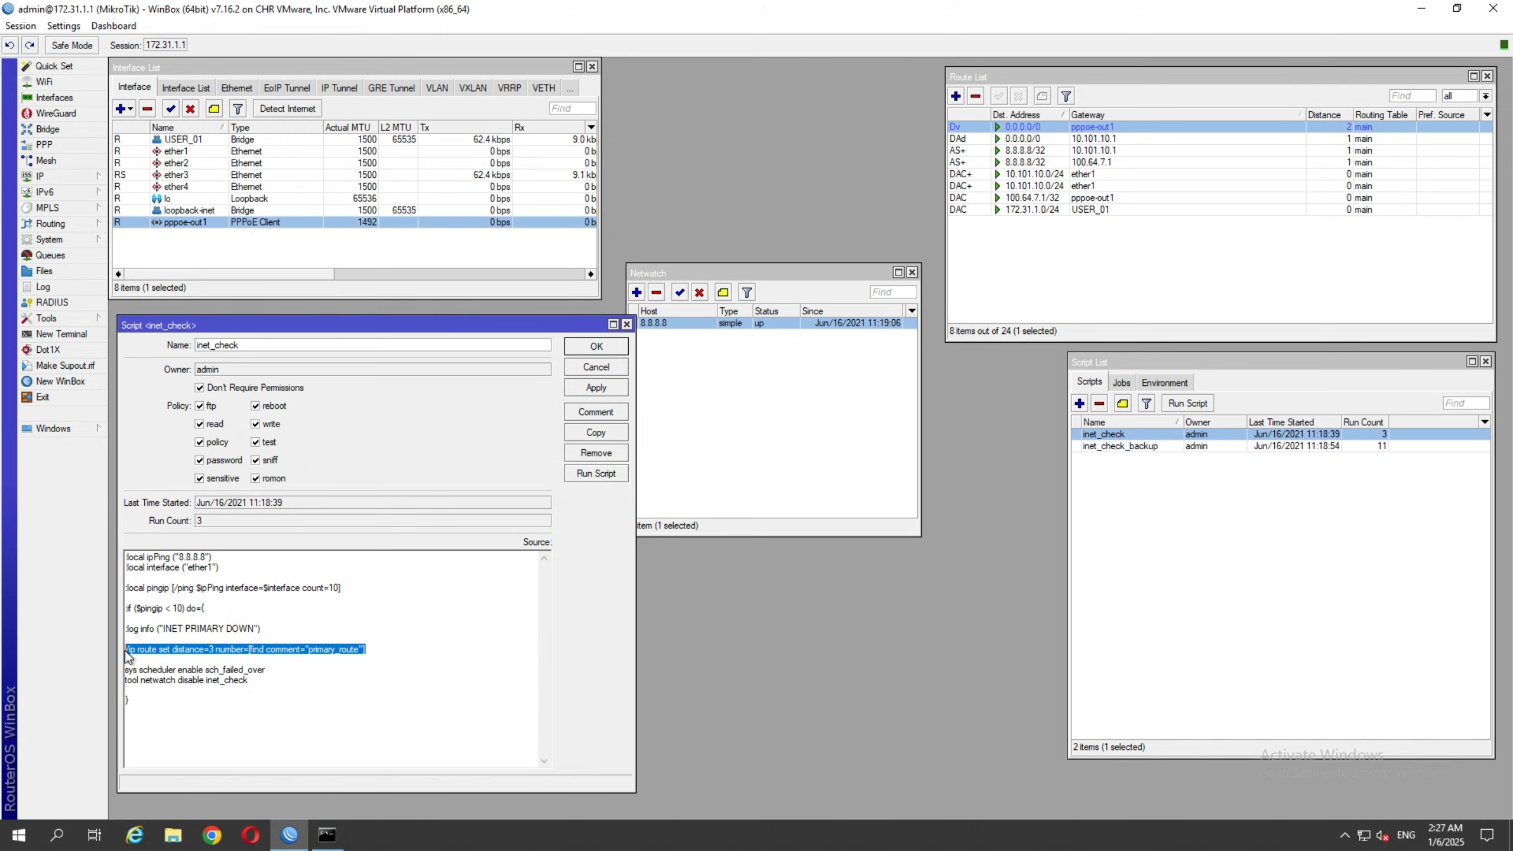
{"action": "key", "text": "Delete"}
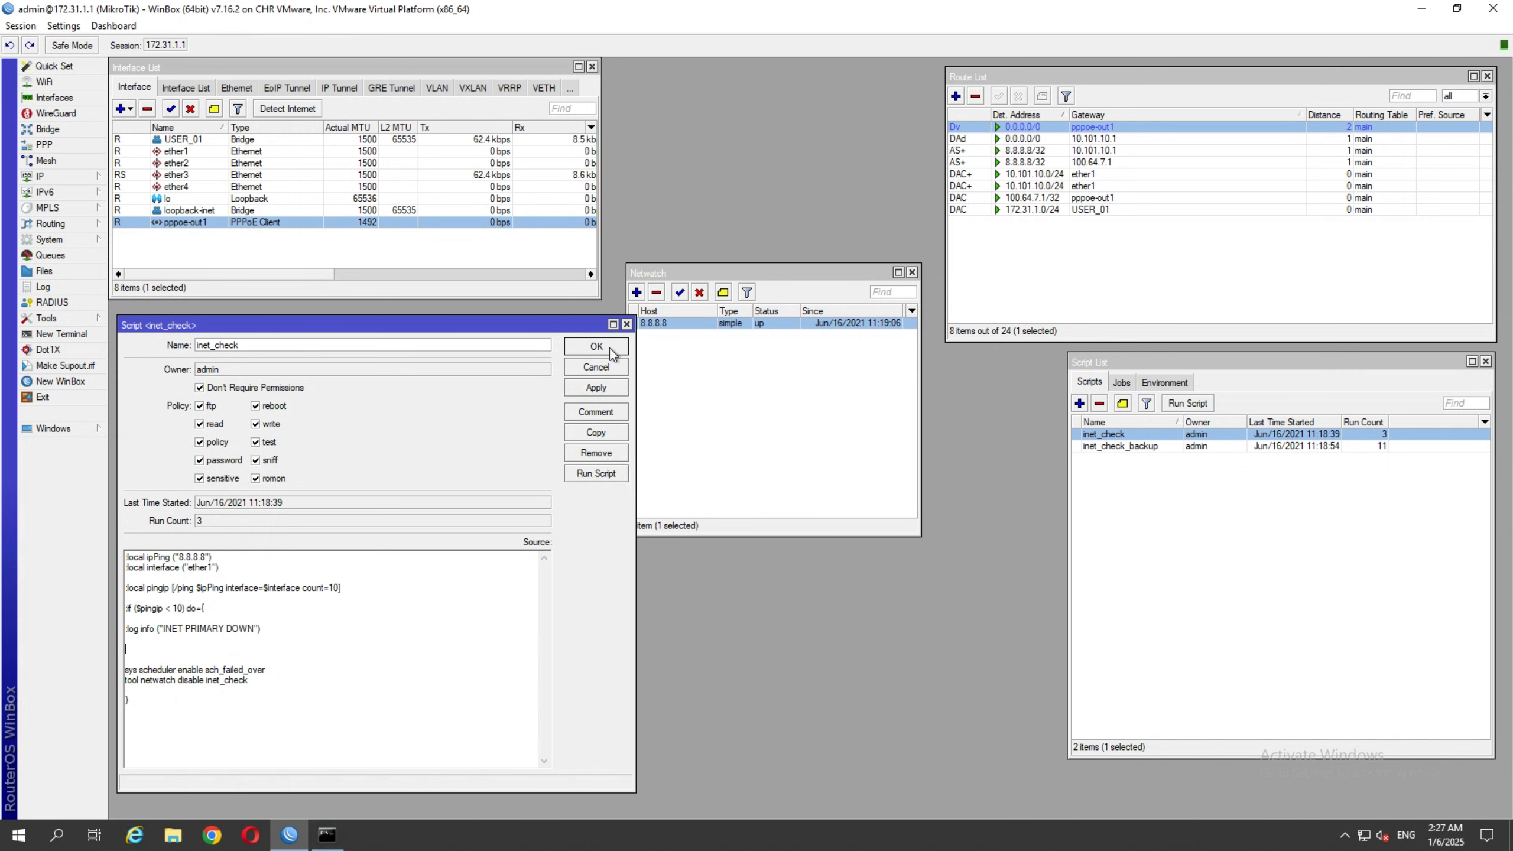
- Open a terminal beside the inet_check script and list the parameters of the ip dhcp-client set command
{"action": "left_click_drag", "start_coordinate": [671, 272], "coordinate": [679, 108]}
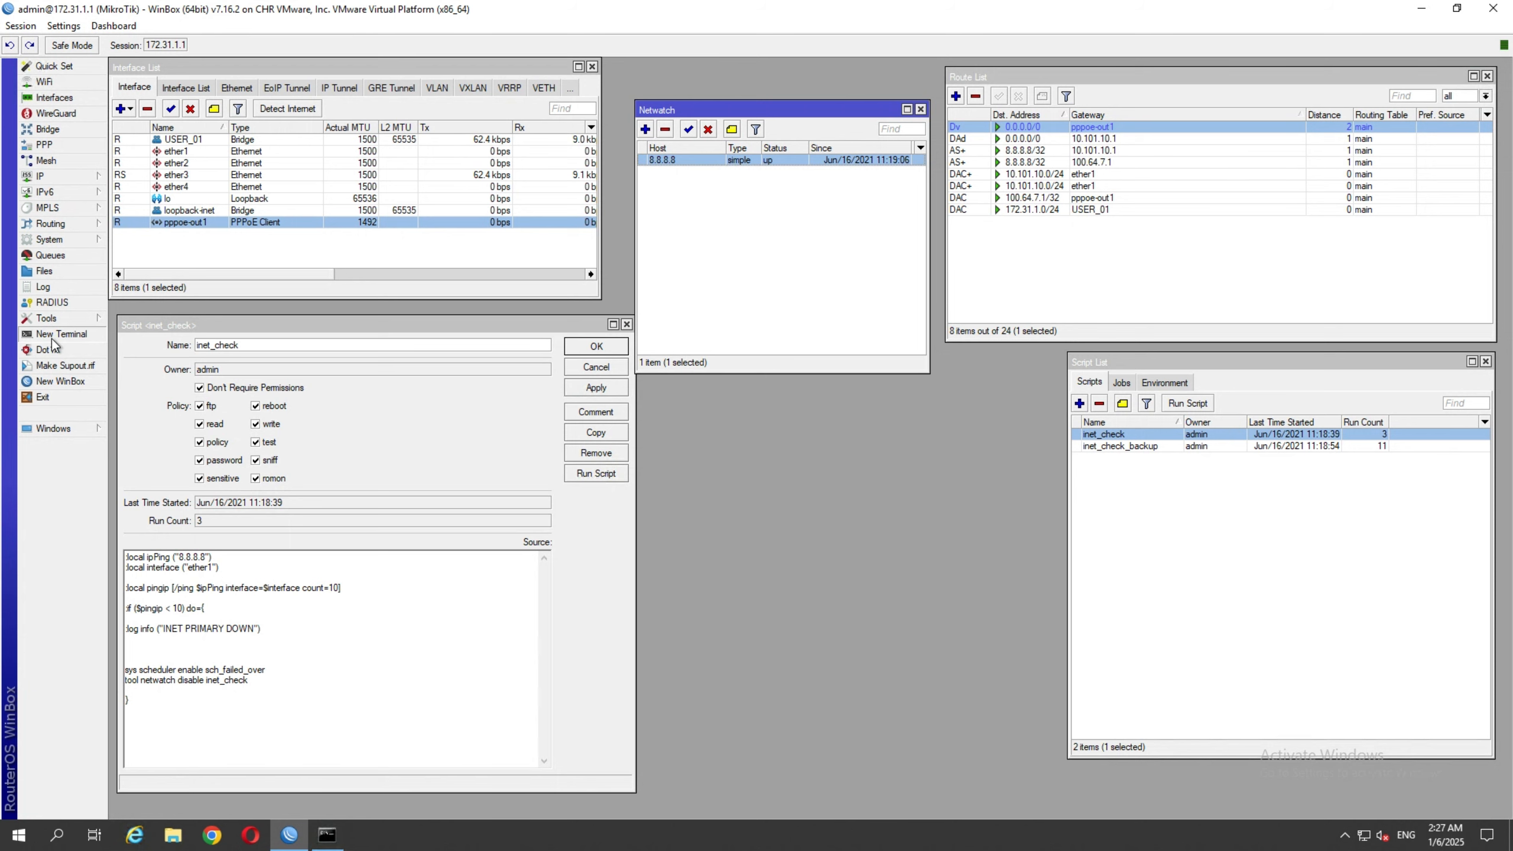
{"action": "left_click", "coordinate": [55, 335]}
{"action": "left_click_drag", "start_coordinate": [725, 272], "coordinate": [771, 440]}
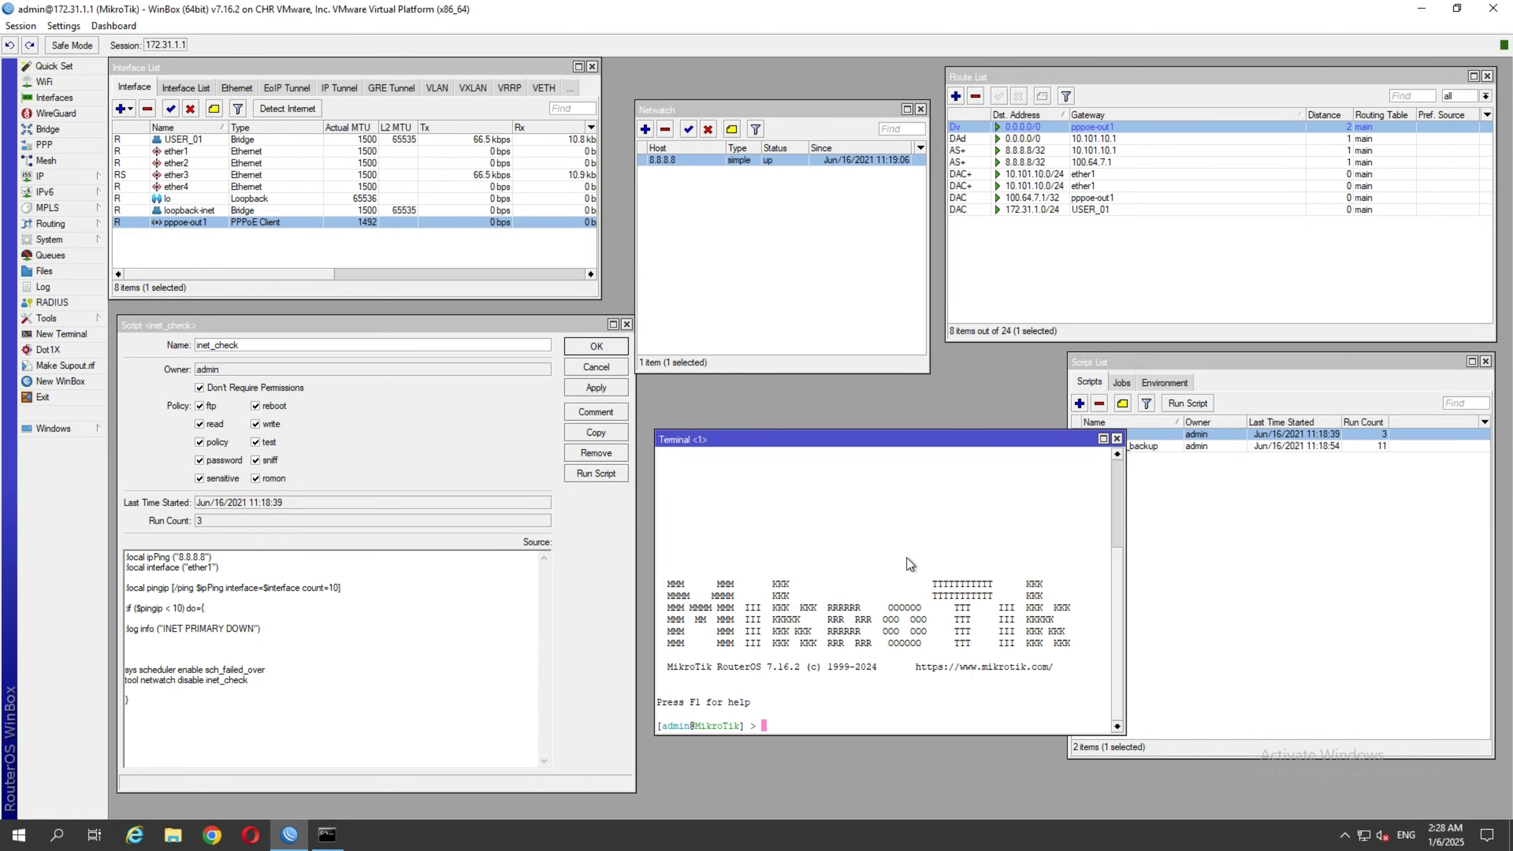
{"action": "double_click", "coordinate": [890, 440]}
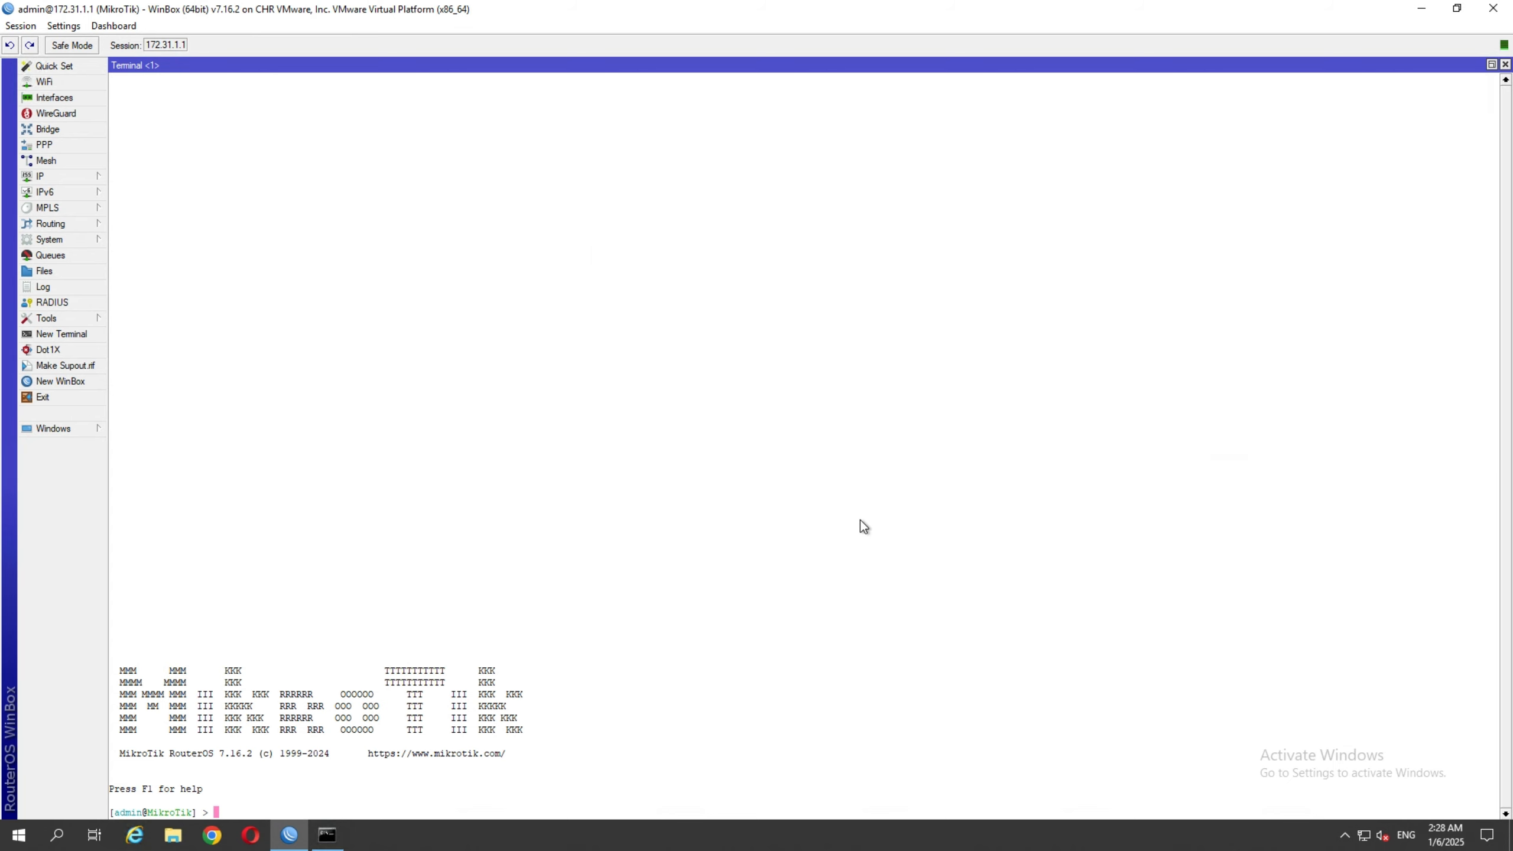
{"action": "left_click", "coordinate": [1492, 64]}
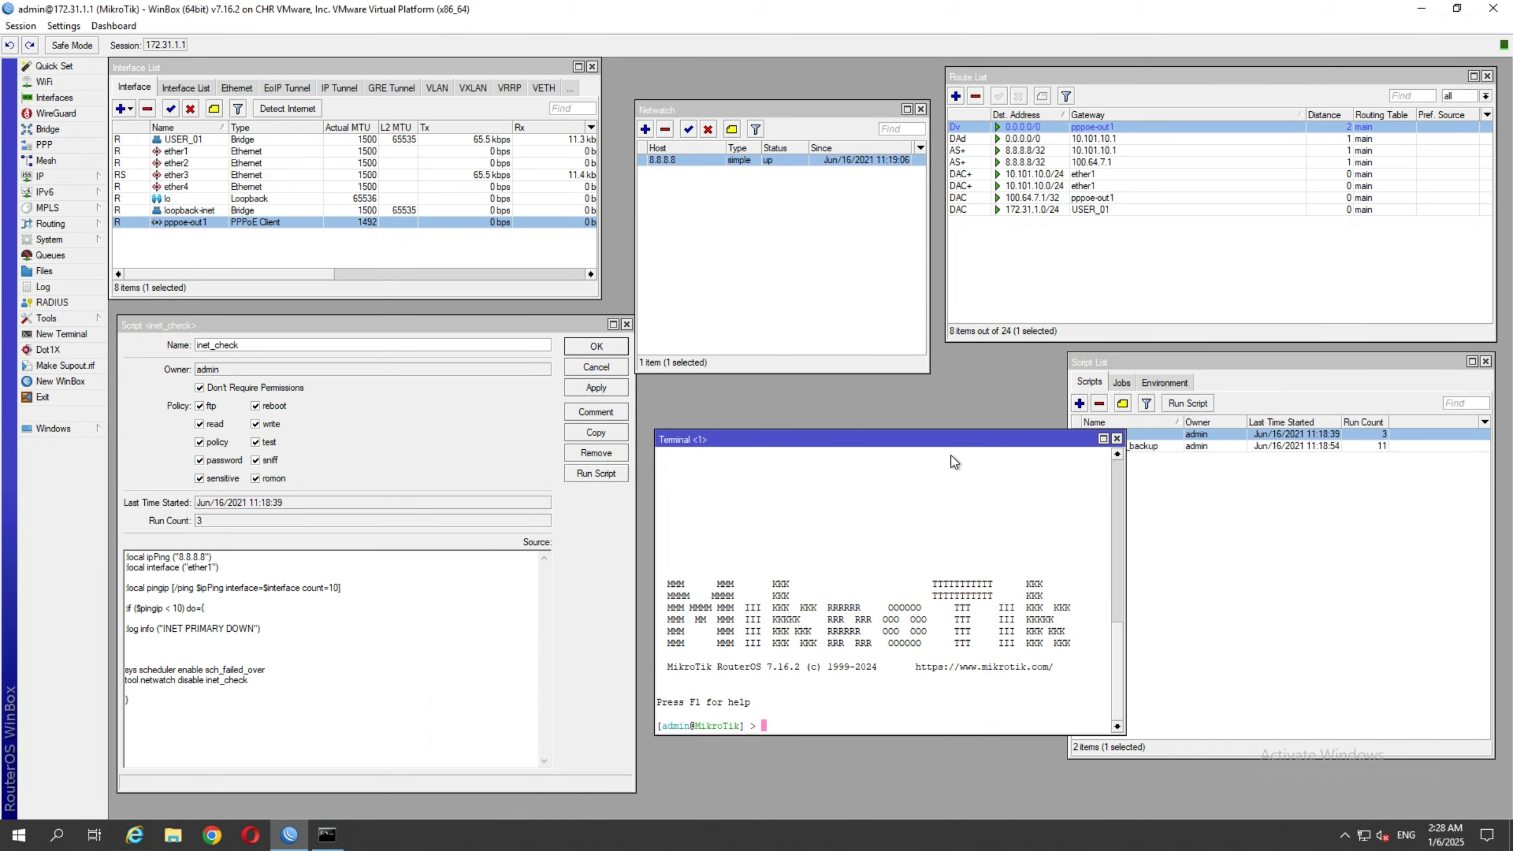
{"action": "type", "text": "ip dhcp-client/set"}
{"action": "key", "text": "Tab"}
{"action": "key", "text": "Tab"}
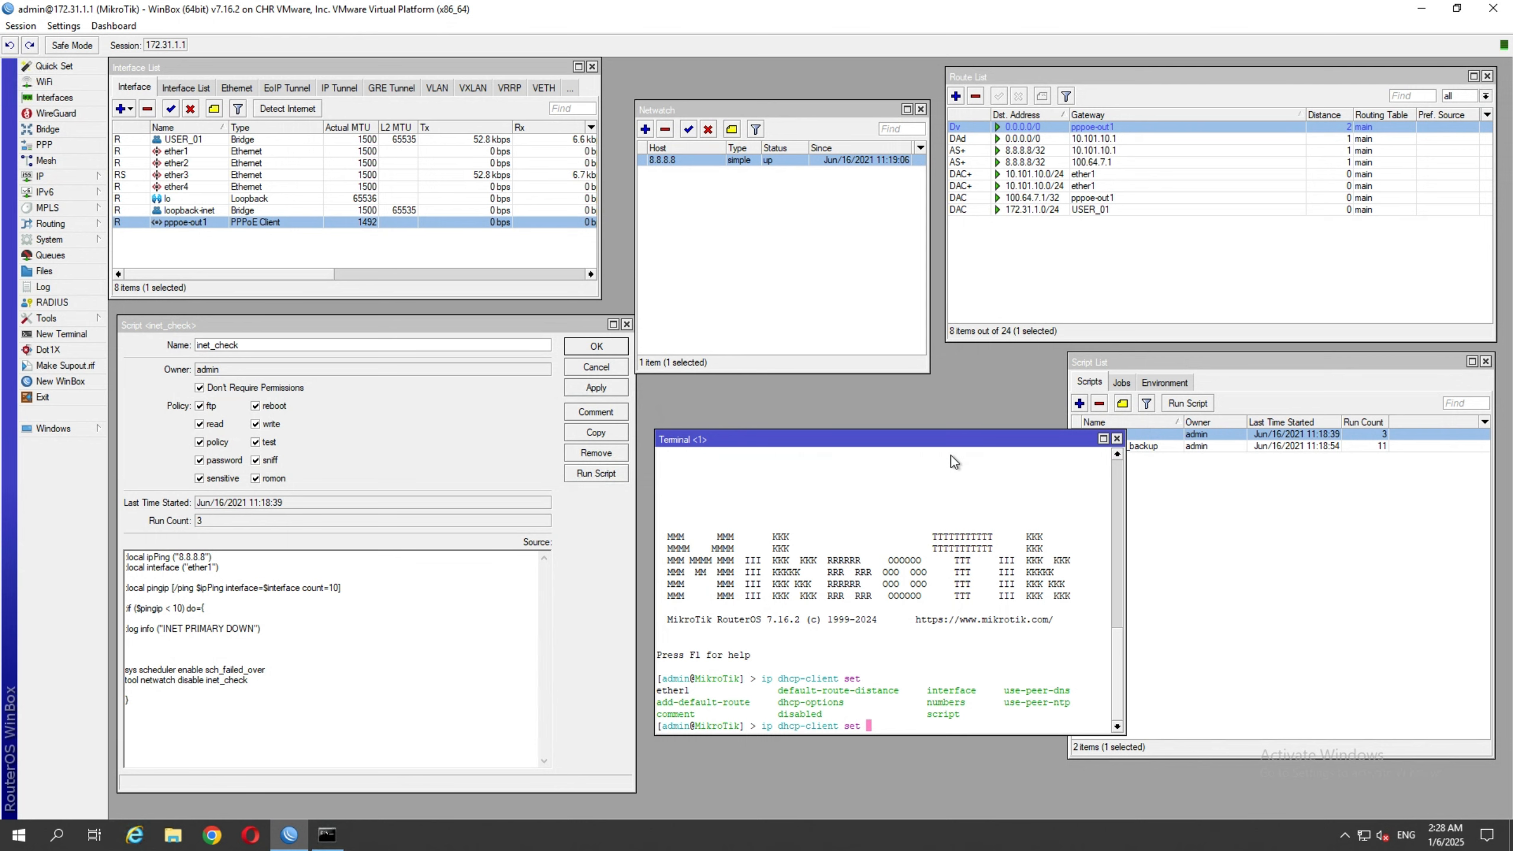
- Complete the terminal command as ip dhcp-client set default-route-distance=3 ether1 without running it
{"action": "double_click", "coordinate": [841, 690]}
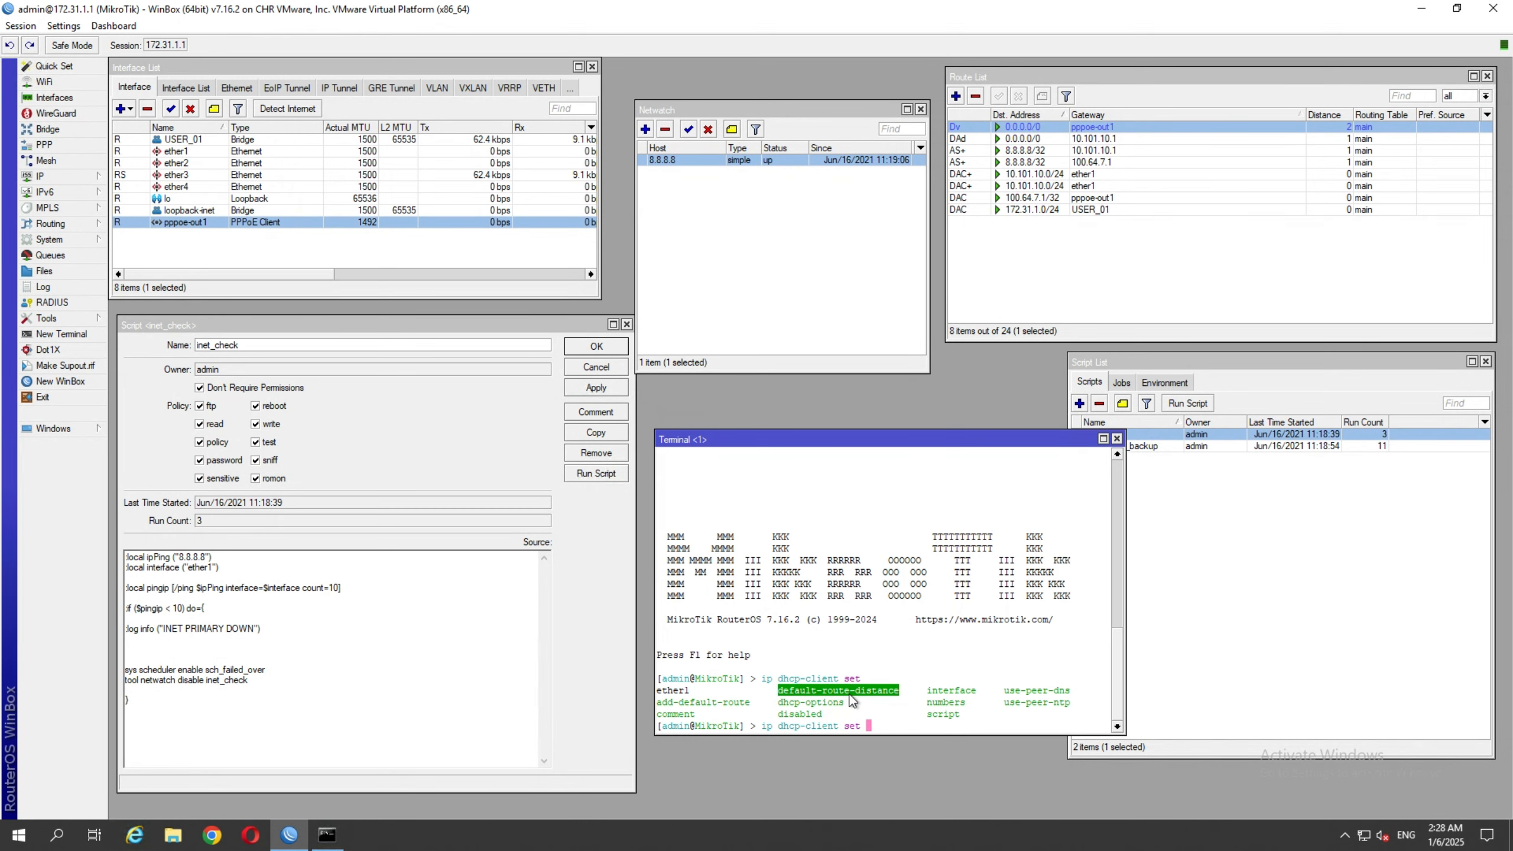
{"action": "right_click", "coordinate": [905, 714]}
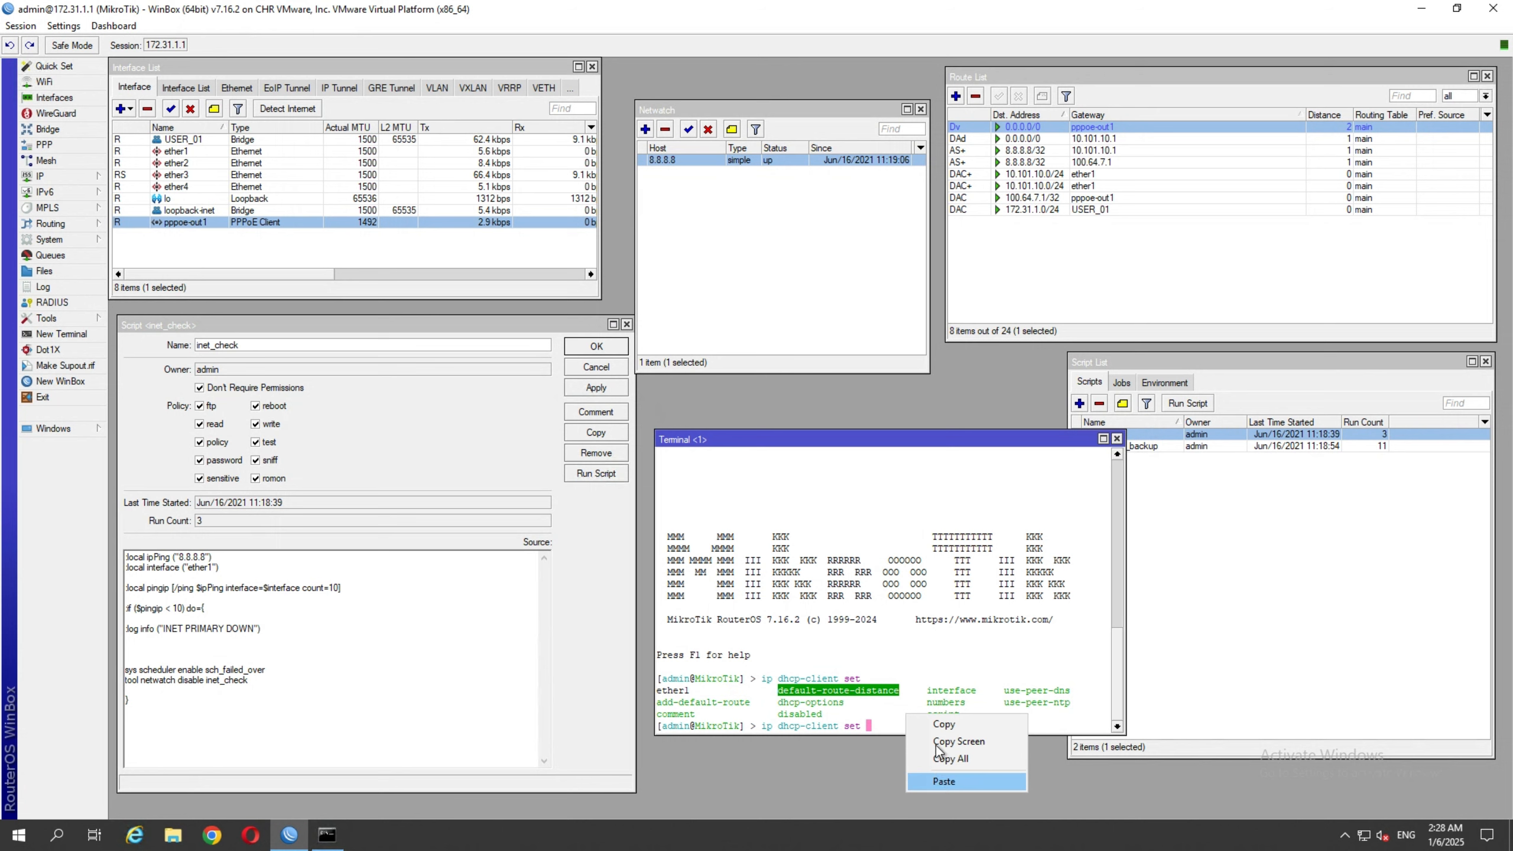
{"action": "right_click", "coordinate": [935, 725]}
{"action": "left_click", "coordinate": [942, 782]}
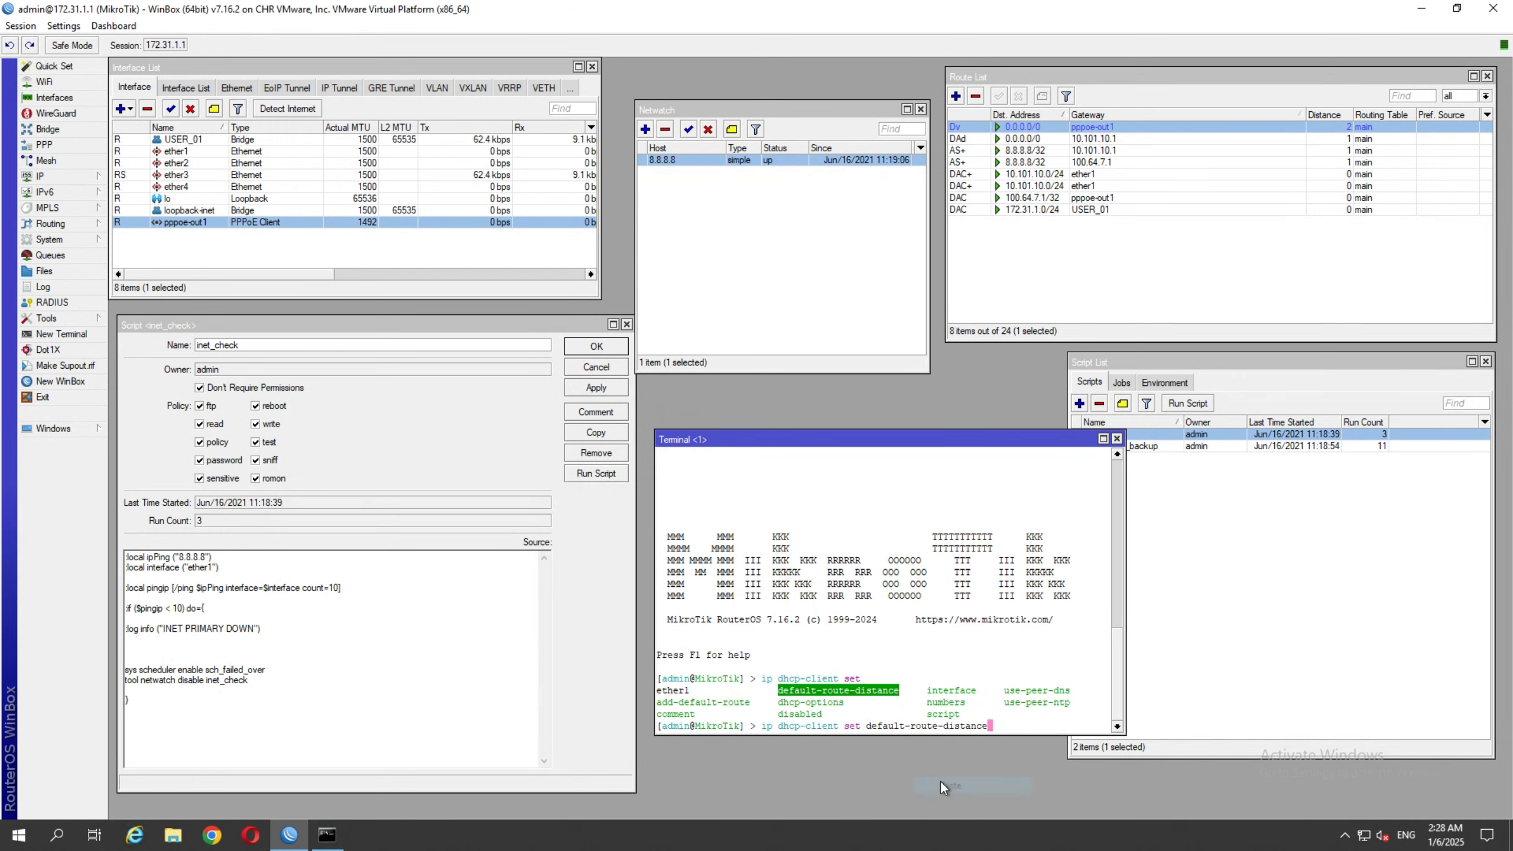
{"action": "type", "text": "=3"}
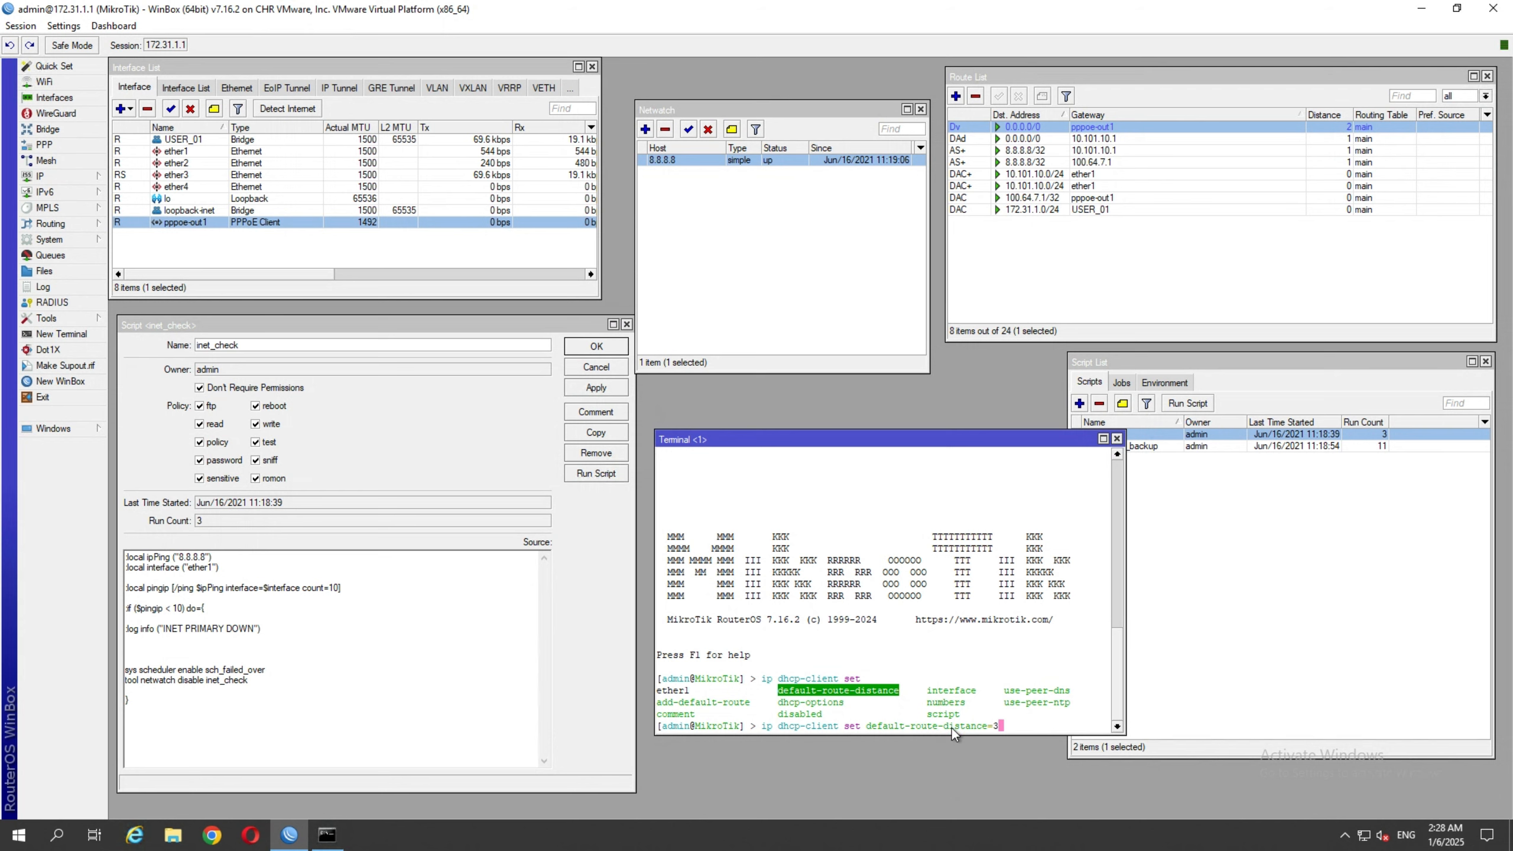
{"action": "left_click", "coordinate": [998, 727]}
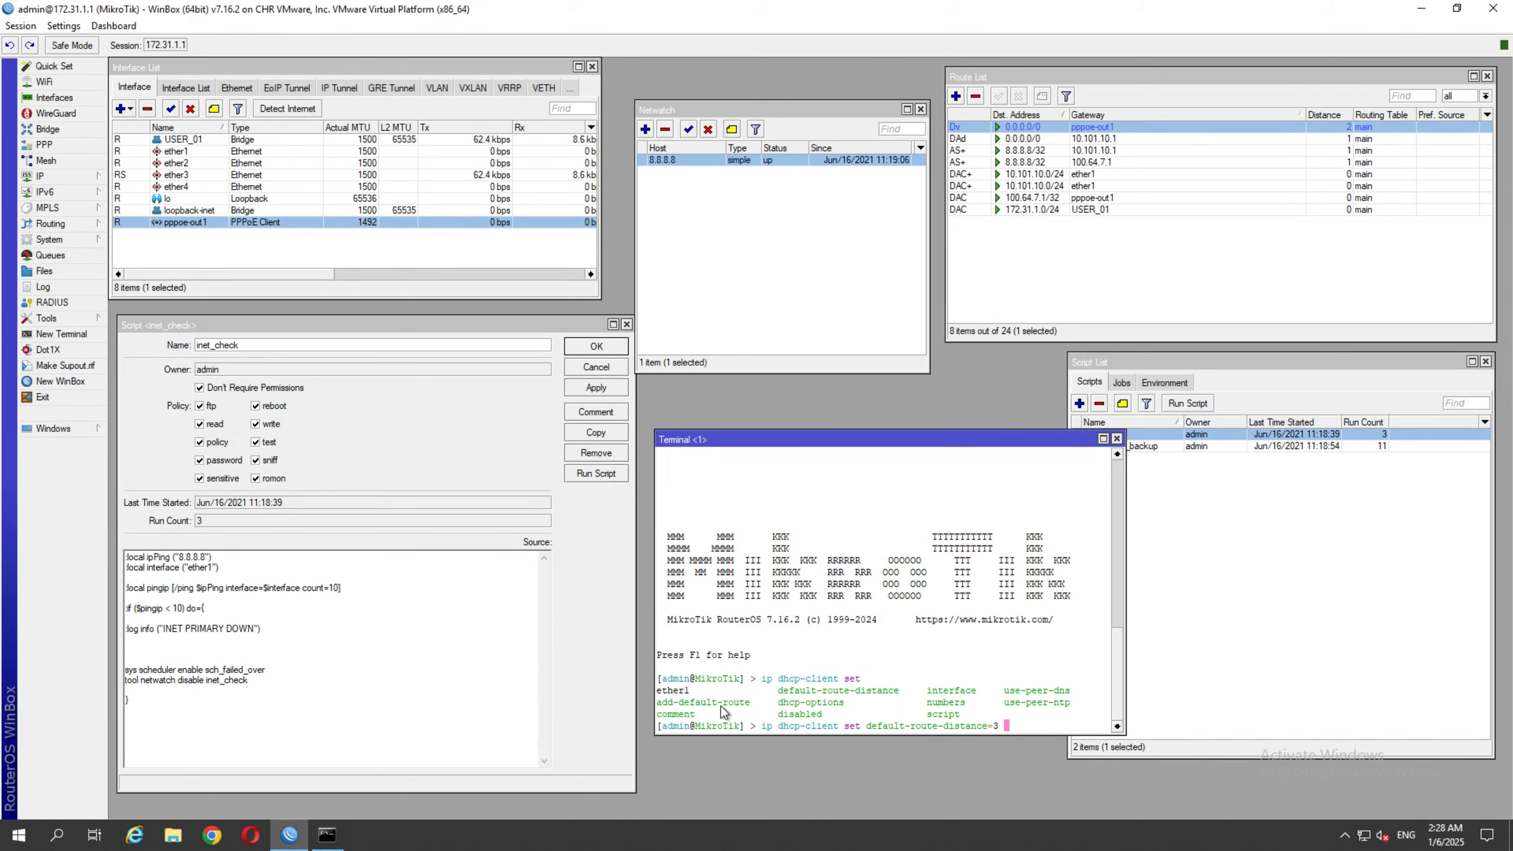
{"action": "double_click", "coordinate": [685, 693]}
{"action": "left_click", "coordinate": [680, 695]}
{"action": "type", "text": "eth"}
{"action": "key", "text": "Tab"}
- Clear the unexecuted set command and run ip dhcp-client print in the terminal to check the DHCP client entry
{"action": "key", "text": "BackSpace"}
{"action": "key", "text": "BackSpace"}
{"action": "key", "text": "BackSpace"}
{"action": "key", "text": "BackSpace"}
{"action": "key", "text": "BackSpace"}
{"action": "key", "text": "BackSpace"}
{"action": "key", "text": "BackSpace"}
{"action": "key", "text": "BackSpace"}
{"action": "key", "text": "BackSpace"}
{"action": "key", "text": "BackSpace"}
{"action": "key", "text": "BackSpace"}
{"action": "key", "text": "BackSpace"}
{"action": "key", "text": "BackSpace"}
{"action": "key", "text": "BackSpace"}
{"action": "key", "text": "BackSpace"}
{"action": "key", "text": "BackSpace"}
{"action": "key", "text": "BackSpace"}
{"action": "key", "text": "BackSpace"}
{"action": "key", "text": "BackSpace"}
{"action": "key", "text": "BackSpace"}
{"action": "key", "text": "BackSpace"}
{"action": "key", "text": "BackSpace"}
{"action": "key", "text": "BackSpace"}
{"action": "key", "text": "BackSpace"}
{"action": "key", "text": "BackSpace"}
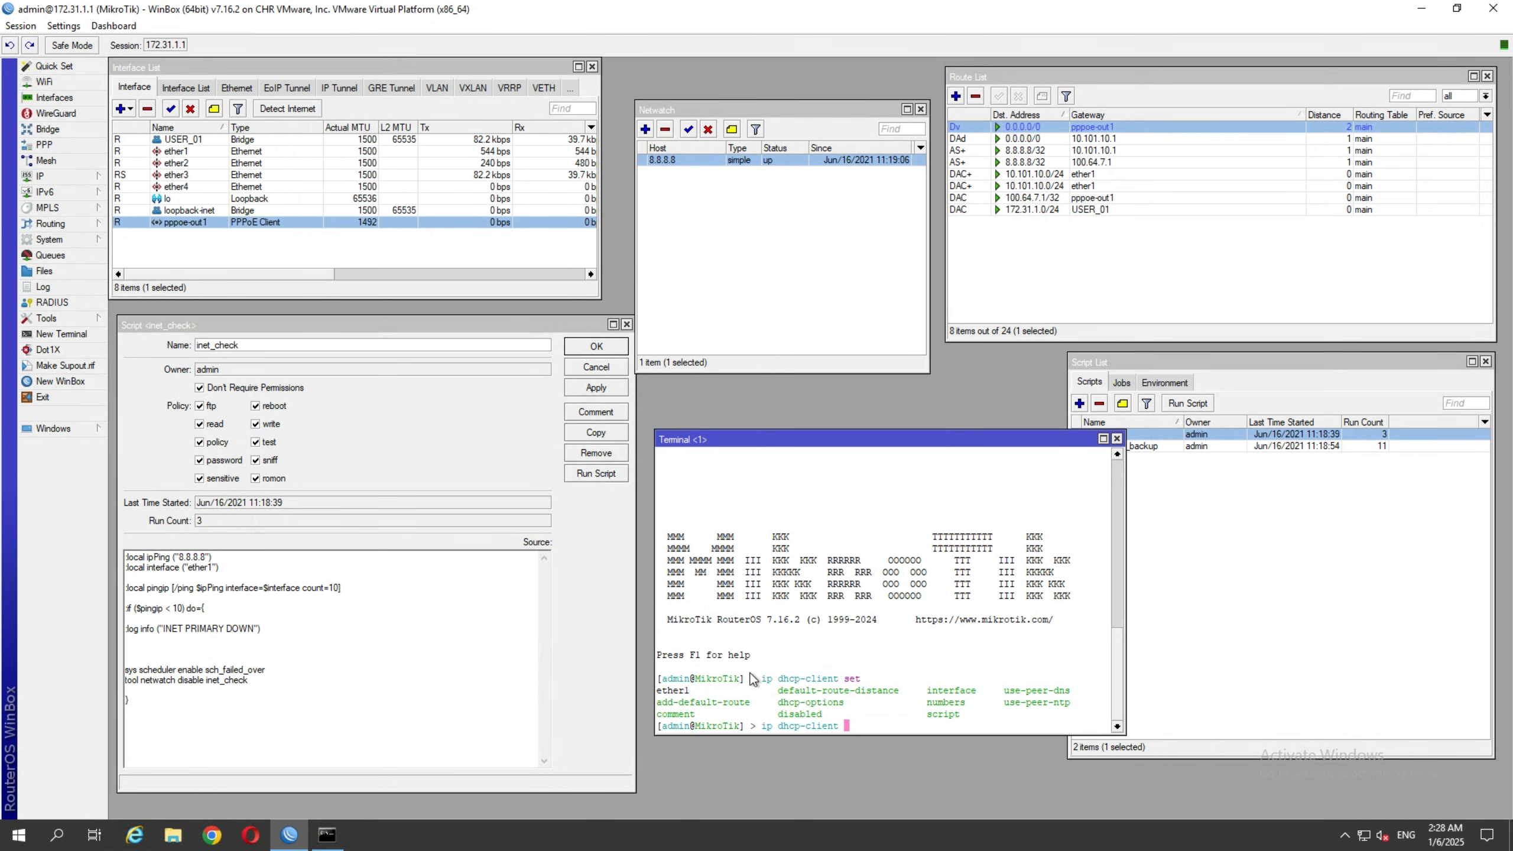
{"action": "type", "text": "print"}
{"action": "key", "text": "Return"}
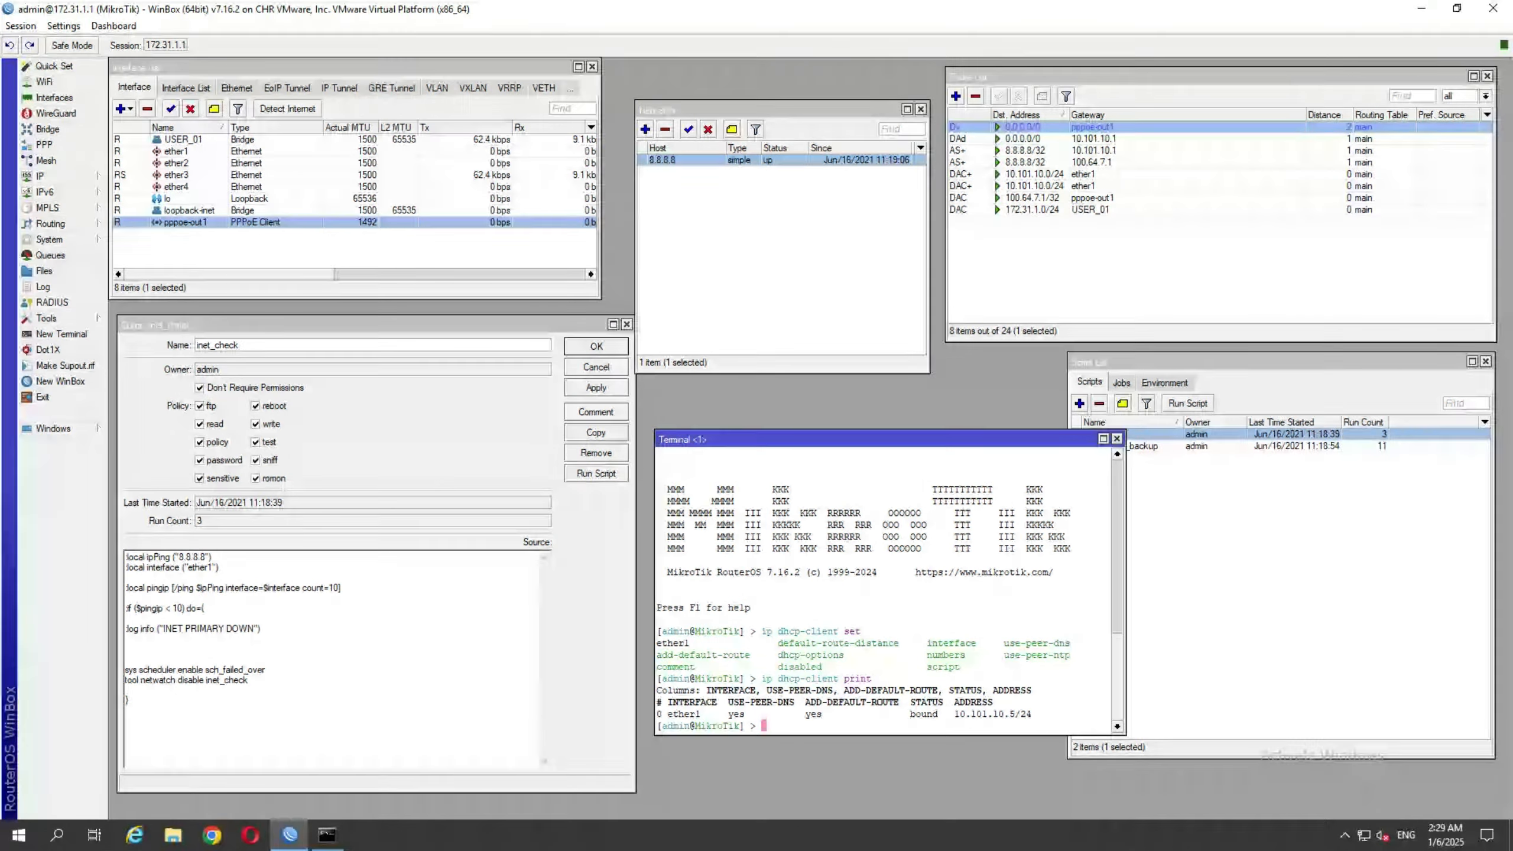
- Insert ip dhcp-client set default-route-distance=3 ether1 into the inet_check script below the INET PRIMARY DOWN log line
{"action": "left_click", "coordinate": [179, 651]}
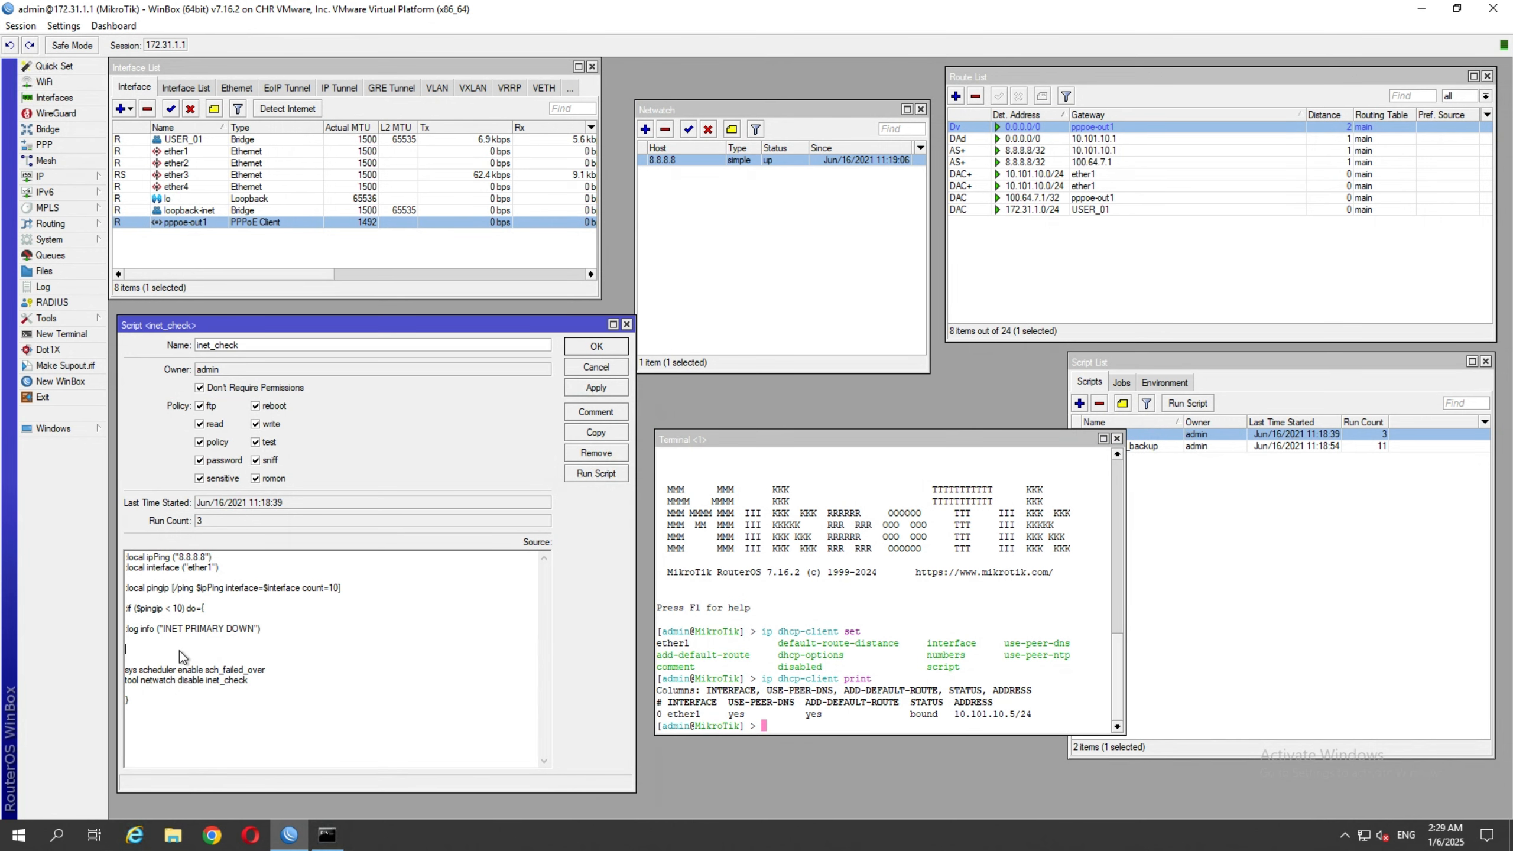
{"action": "type", "text": "ip dhcp-client set default-route-distance=3 ether1"}
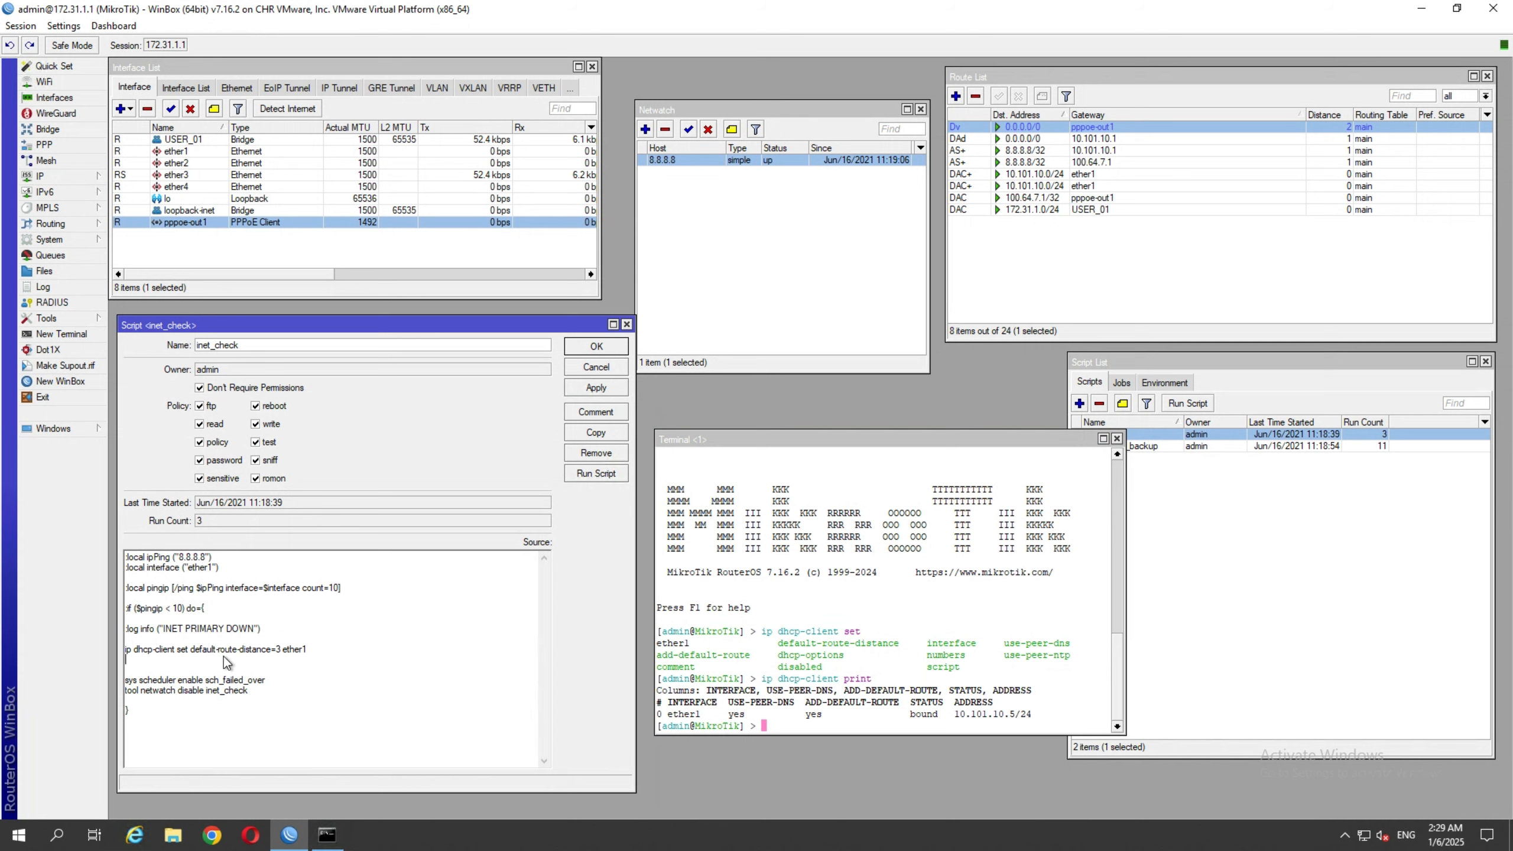
{"action": "key", "text": "BackSpace"}
- Draft interface pppoe-client set default-route-distance=3 in the terminal and list which client and parameters can follow
{"action": "left_click", "coordinate": [900, 698]}
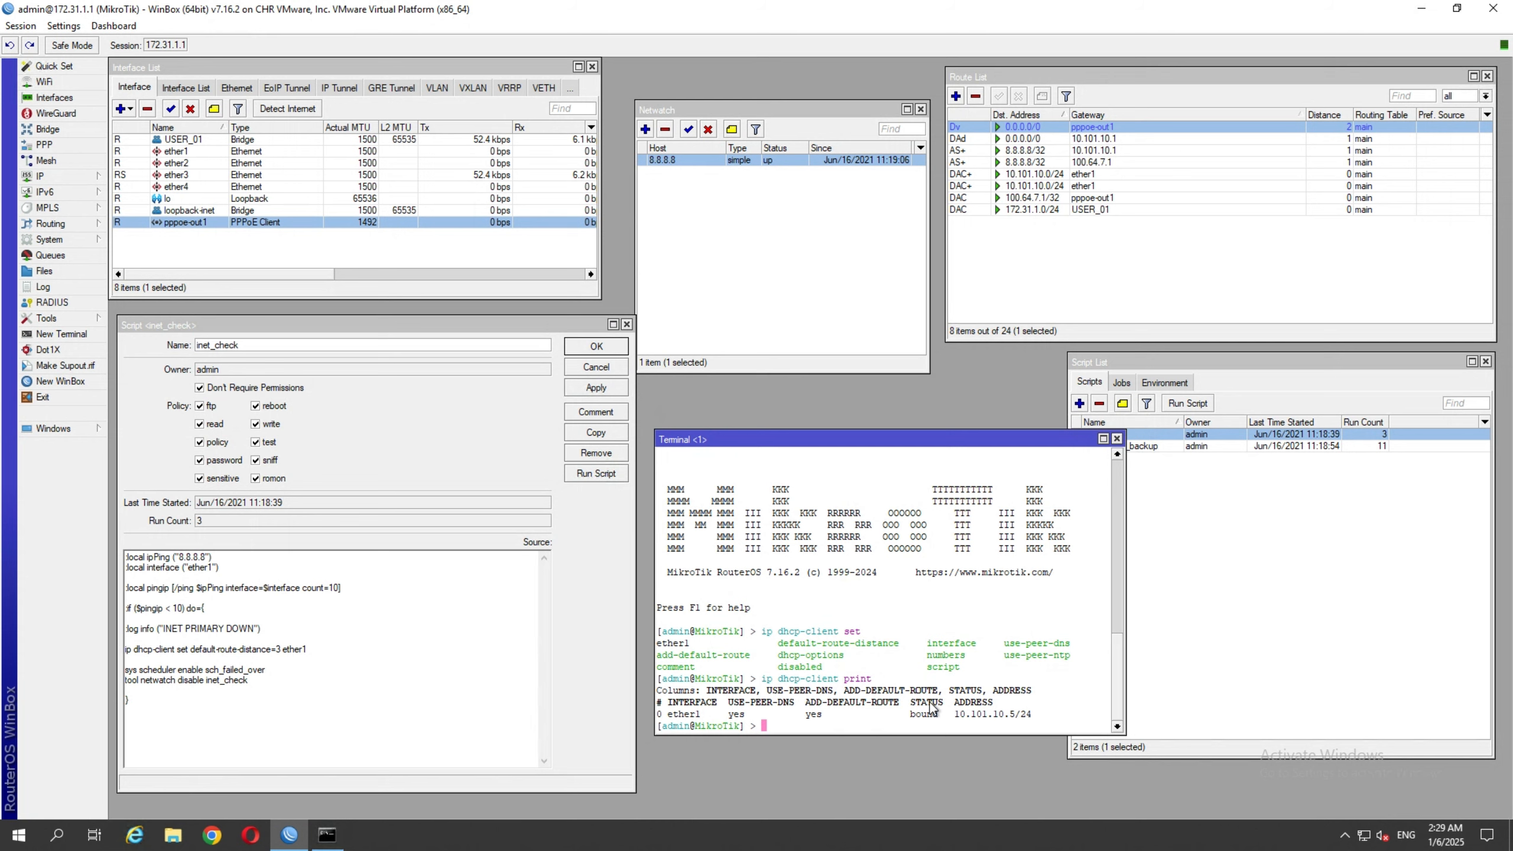
{"action": "type", "text": "interface/"}
{"action": "key", "text": "BackSpace"}
{"action": "type", "text": "pppoe-client/"}
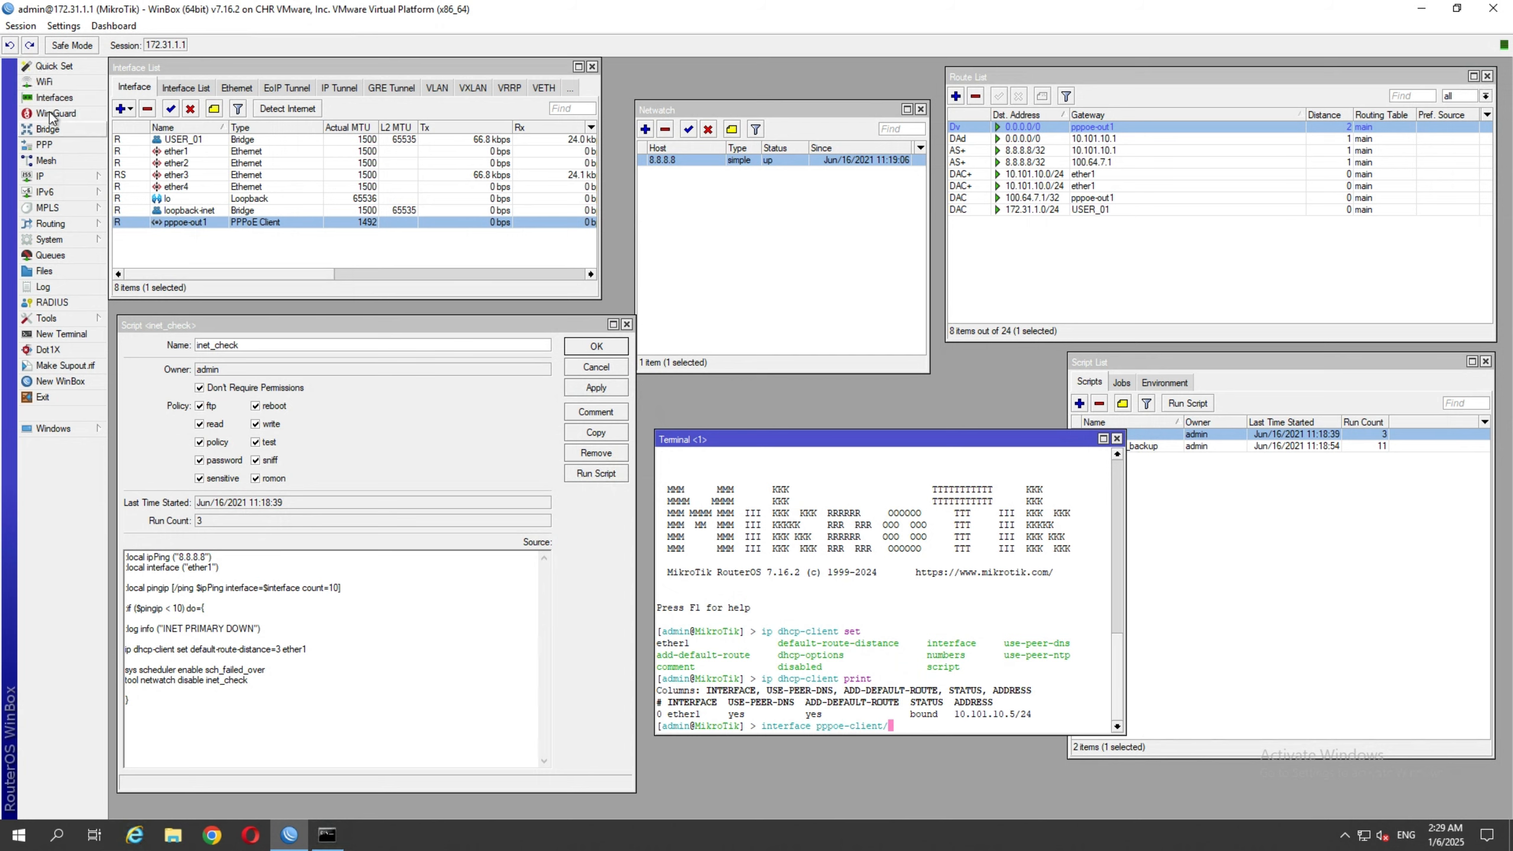
{"action": "left_click", "coordinate": [54, 98]}
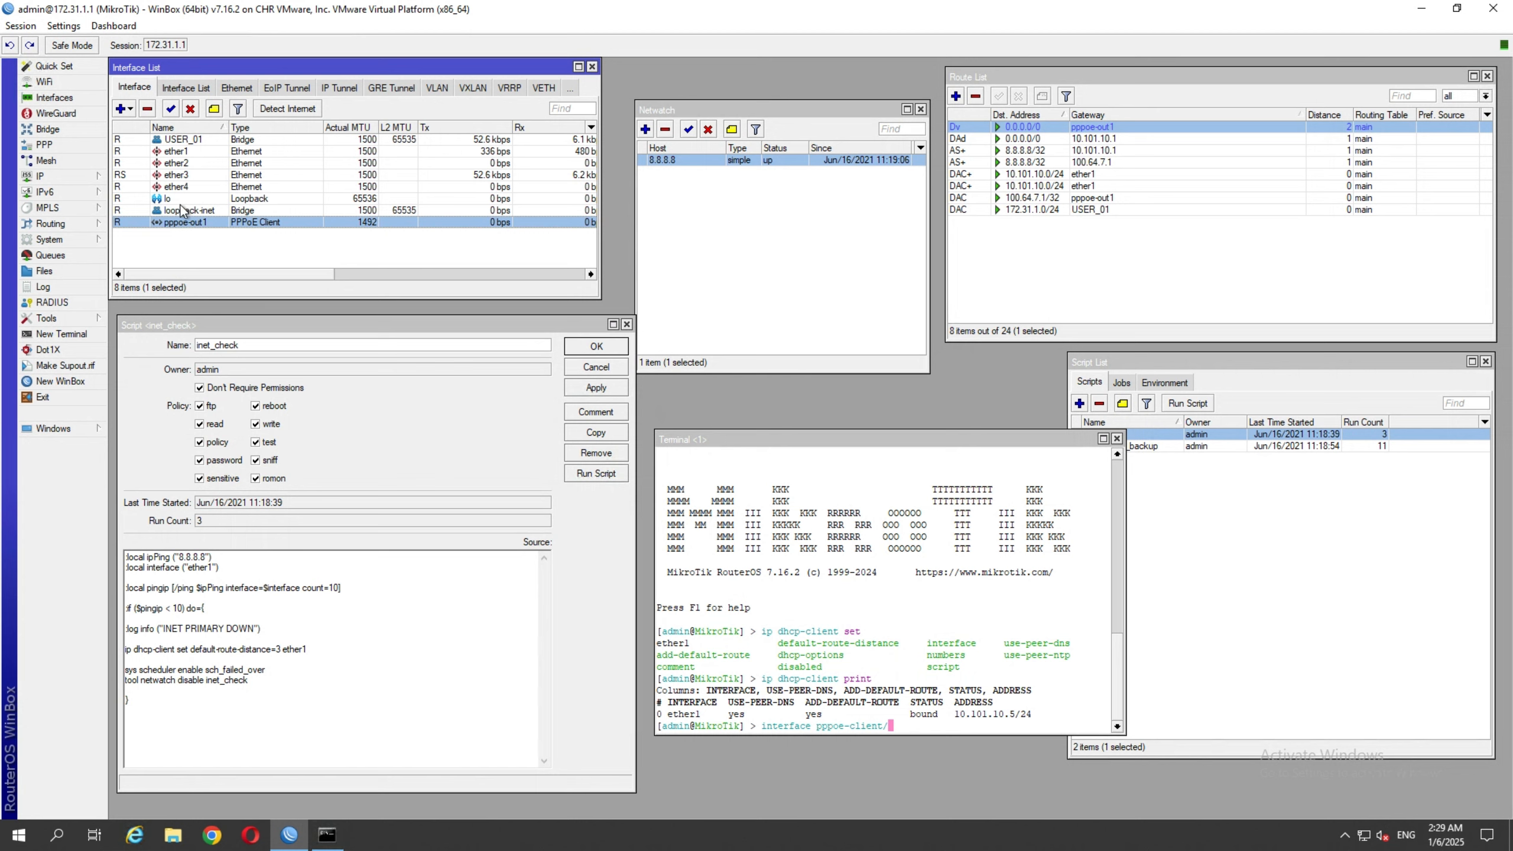
{"action": "left_click", "coordinate": [933, 717]}
{"action": "key", "text": "BackSpace"}
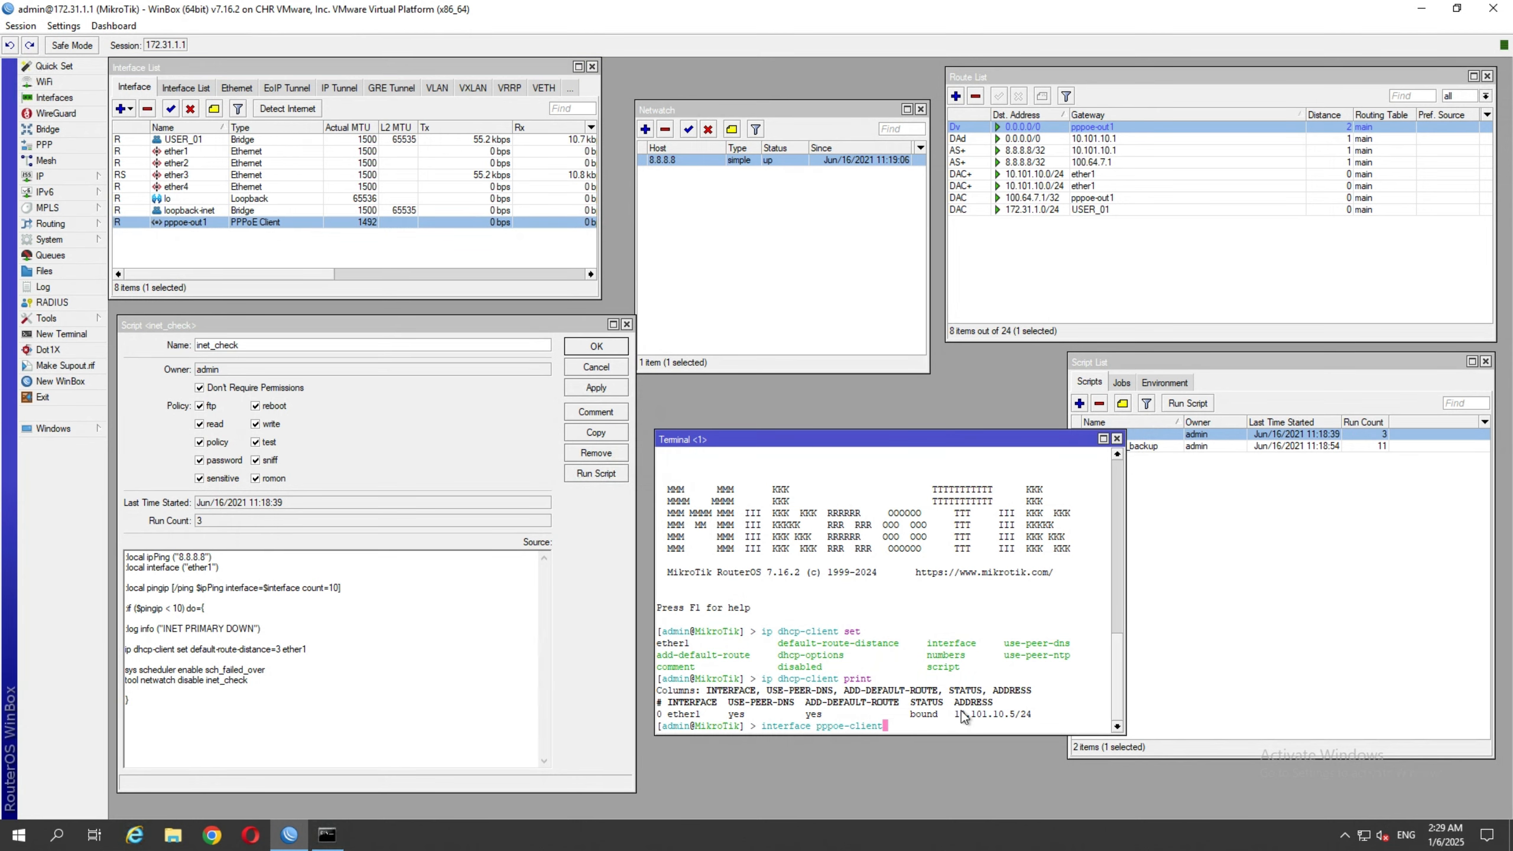
{"action": "type", "text": "set default-route-distance=3"}
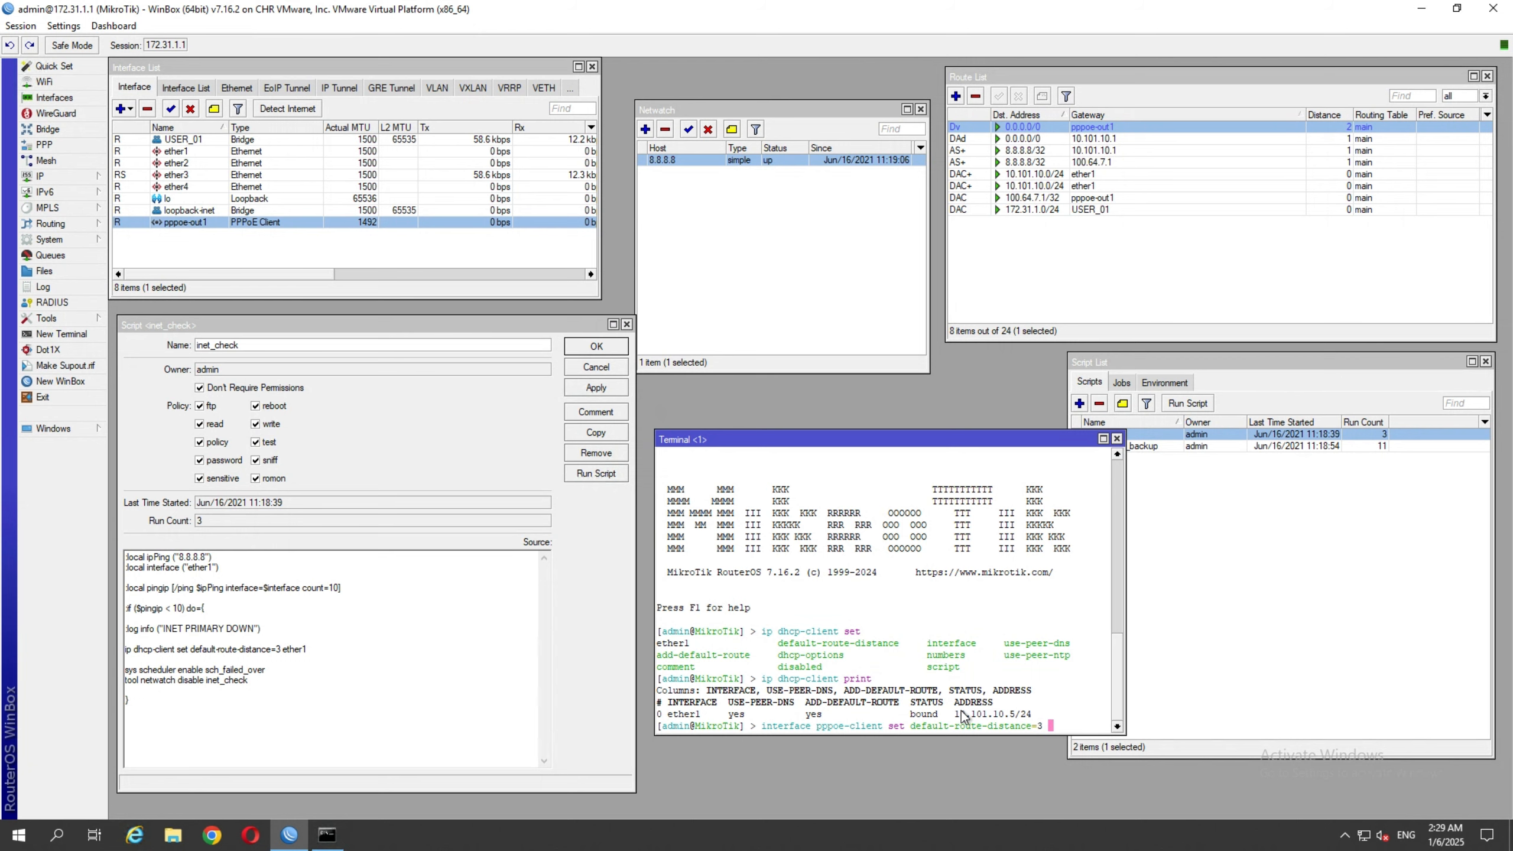
{"action": "key", "text": "Tab"}
{"action": "key", "text": "Tab"}
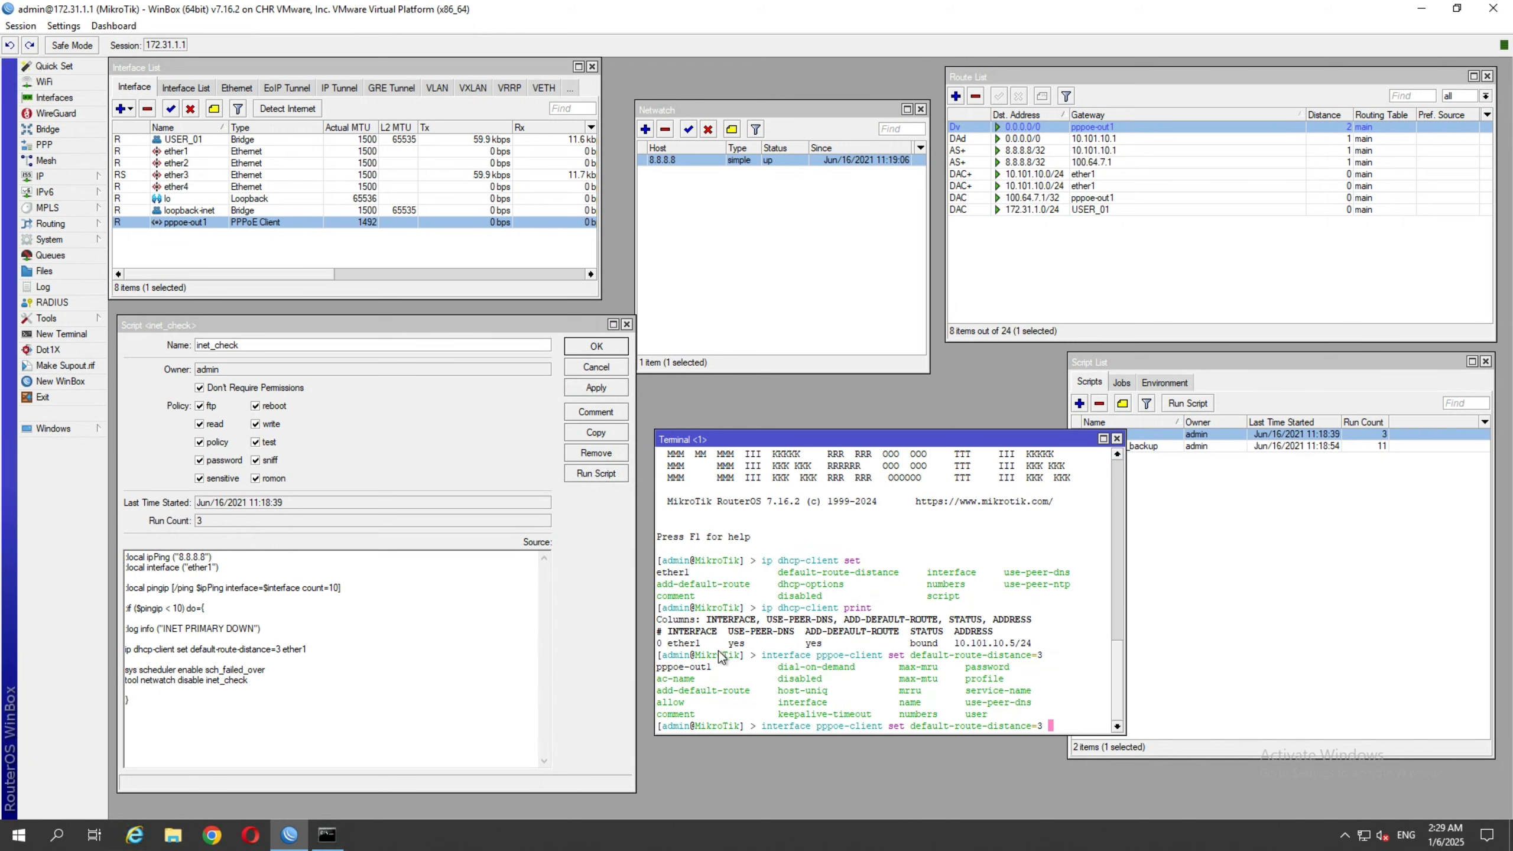
{"action": "double_click", "coordinate": [683, 665]}
{"action": "left_click", "coordinate": [696, 671]}
- Clear the unexecuted PPPoE client command and close the terminal
{"action": "key", "text": "BackSpace"}
{"action": "key", "text": "BackSpace"}
{"action": "key", "text": "BackSpace"}
{"action": "key", "text": "BackSpace"}
{"action": "key", "text": "BackSpace"}
{"action": "key", "text": "BackSpace"}
{"action": "key", "text": "BackSpace"}
{"action": "key", "text": "BackSpace"}
{"action": "key", "text": "BackSpace"}
{"action": "key", "text": "BackSpace"}
{"action": "key", "text": "BackSpace"}
{"action": "key", "text": "BackSpace"}
{"action": "key", "text": "BackSpace"}
{"action": "key", "text": "BackSpace"}
{"action": "key", "text": "BackSpace"}
{"action": "key", "text": "BackSpace"}
{"action": "key", "text": "BackSpace"}
{"action": "key", "text": "BackSpace"}
{"action": "key", "text": "BackSpace"}
{"action": "key", "text": "BackSpace"}
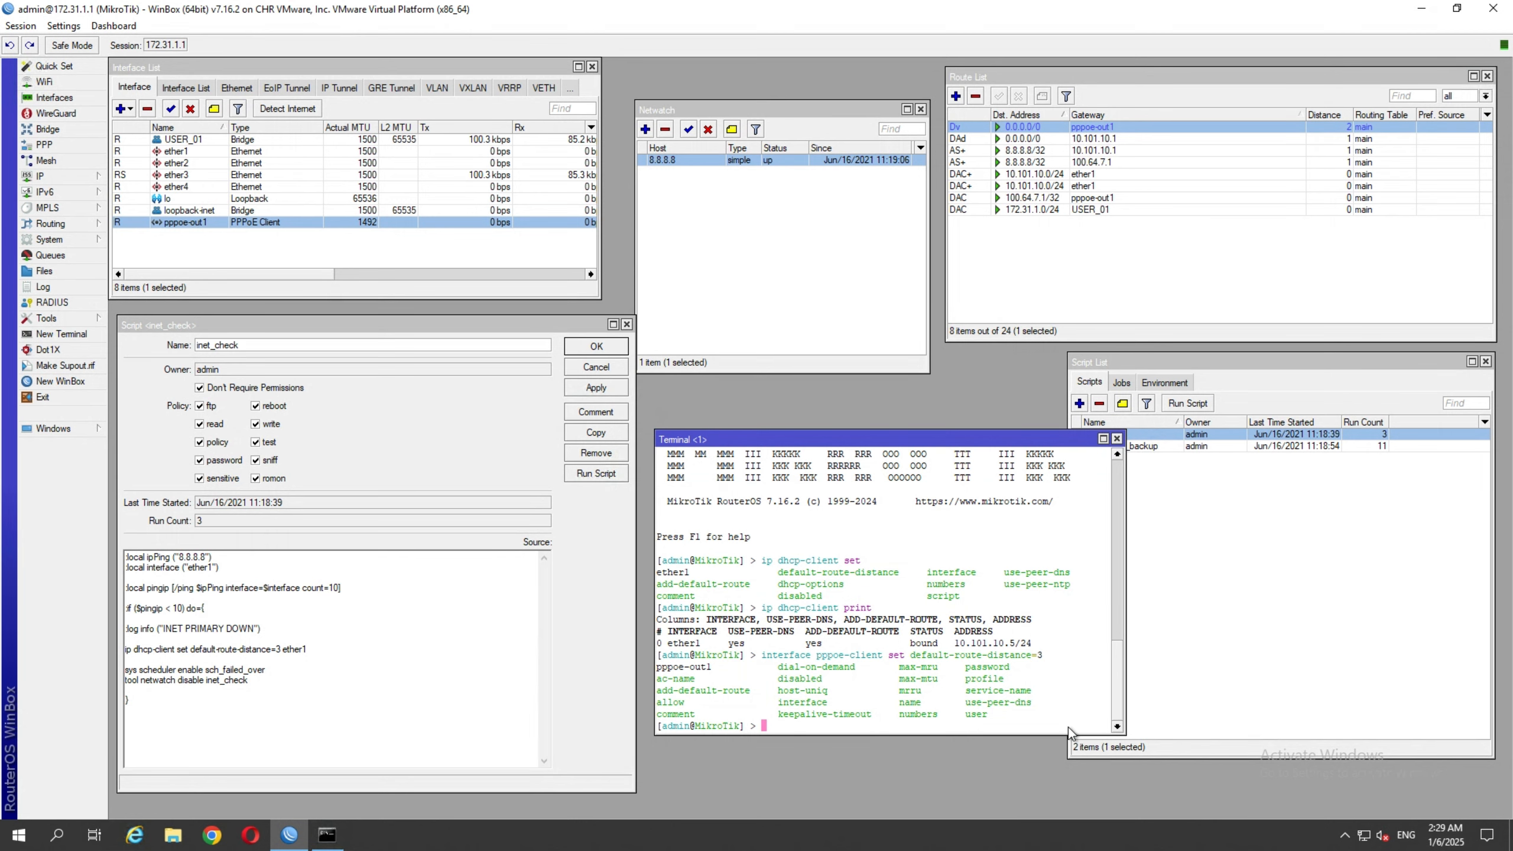
{"action": "left_click", "coordinate": [1117, 439]}
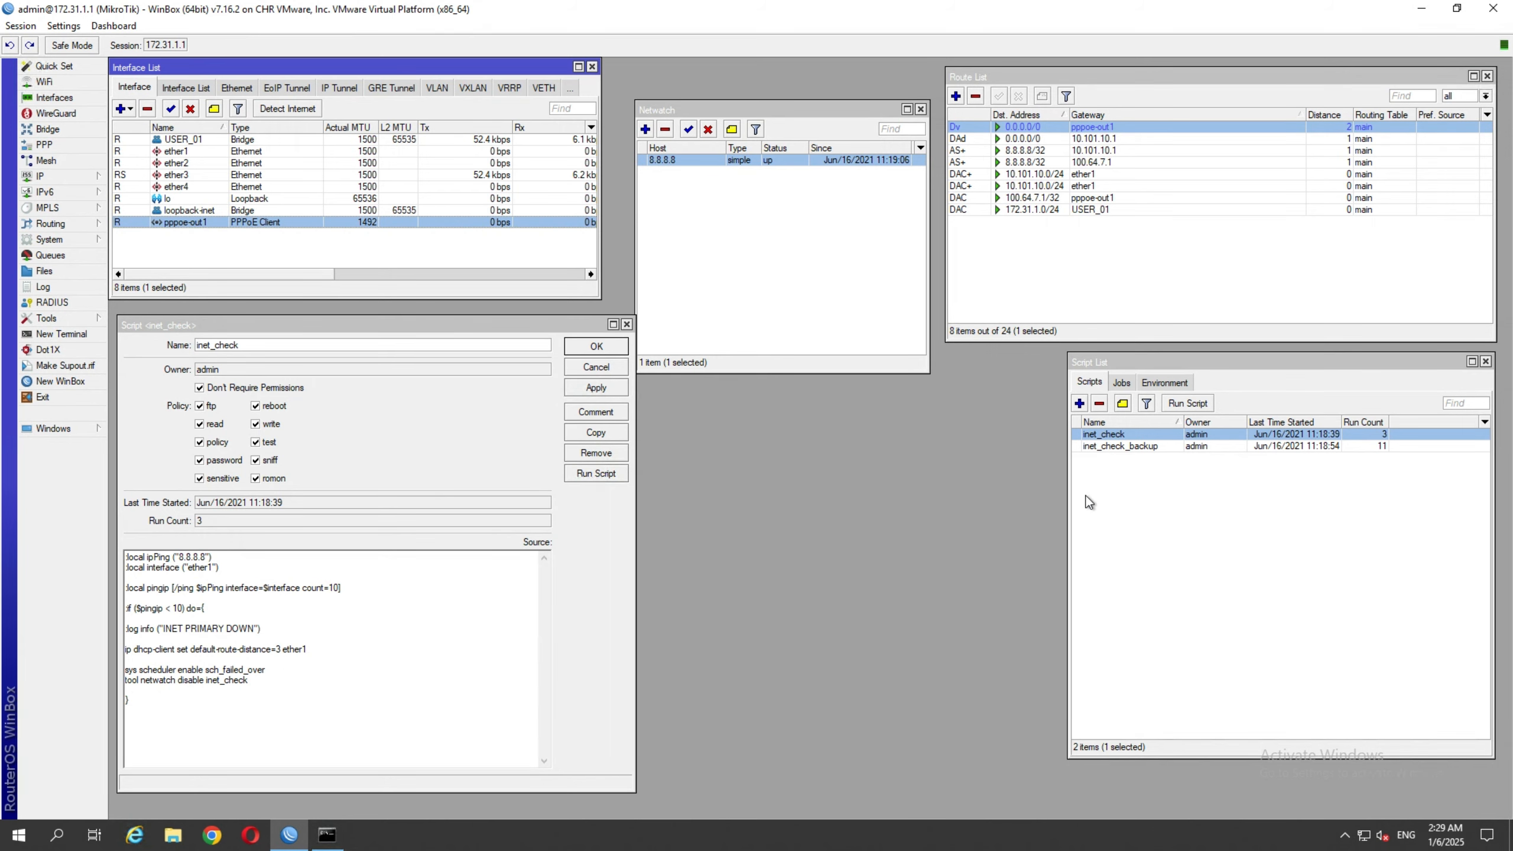
- Open the inet_check_backup script and place its window beside the inet_check script for comparison
{"action": "double_click", "coordinate": [1163, 447]}
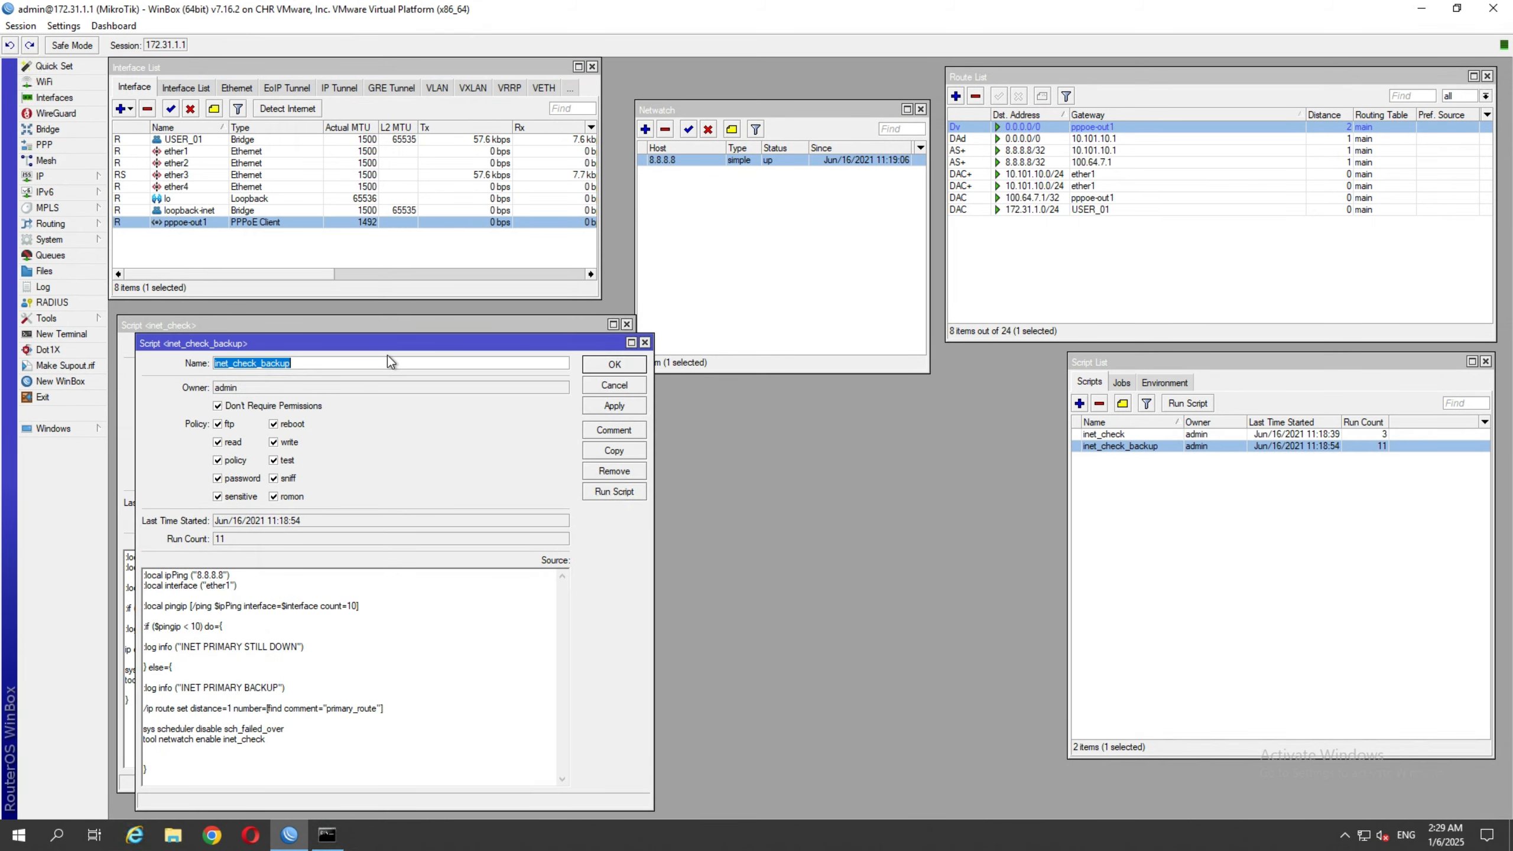
{"action": "left_click_drag", "start_coordinate": [388, 348], "coordinate": [864, 331]}
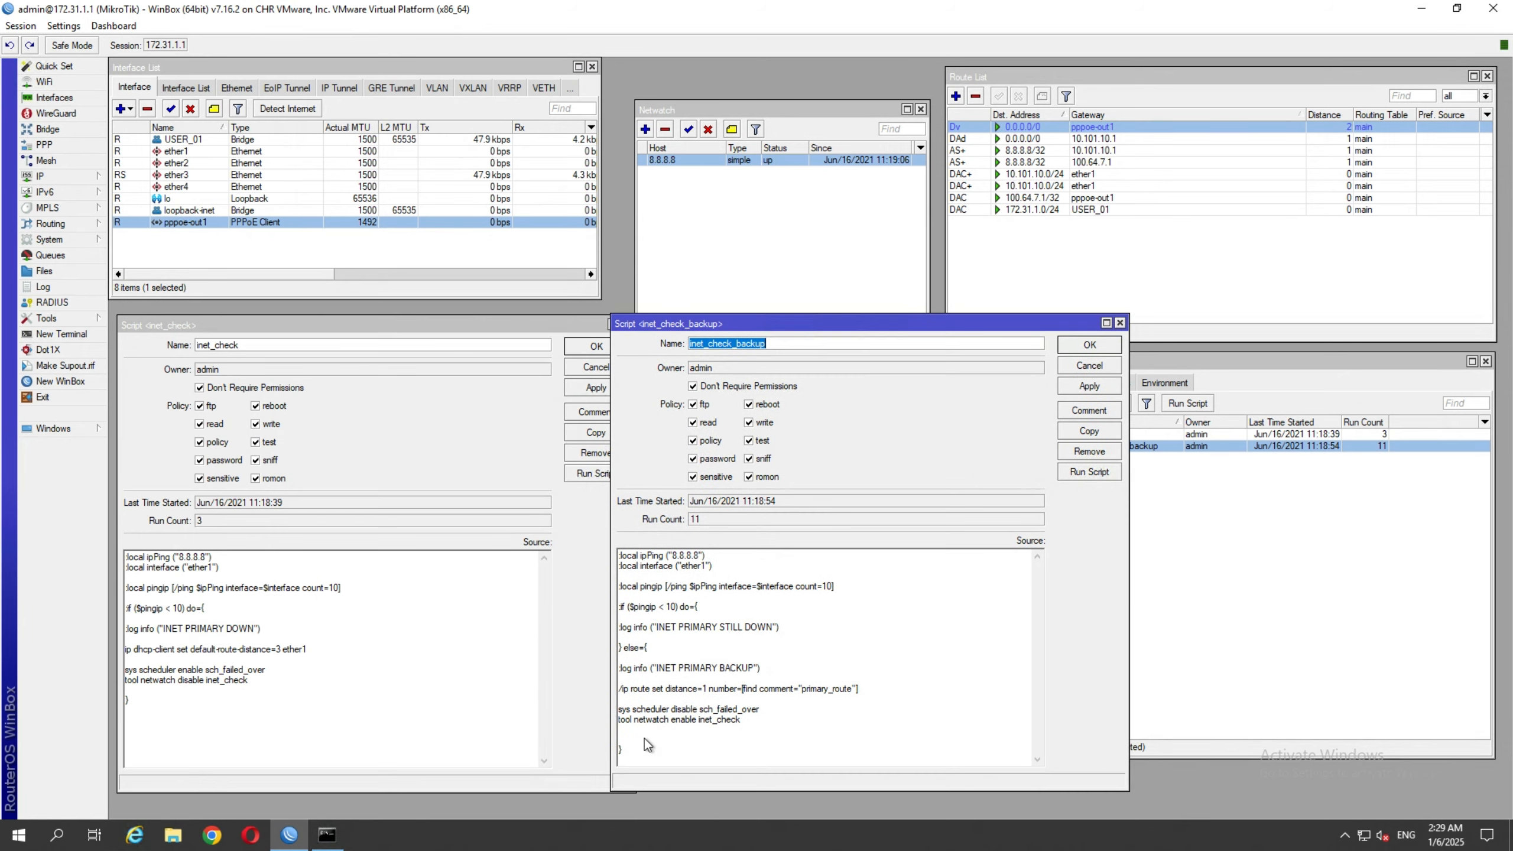
{"action": "double_click", "coordinate": [708, 691]}
{"action": "left_click", "coordinate": [331, 660]}
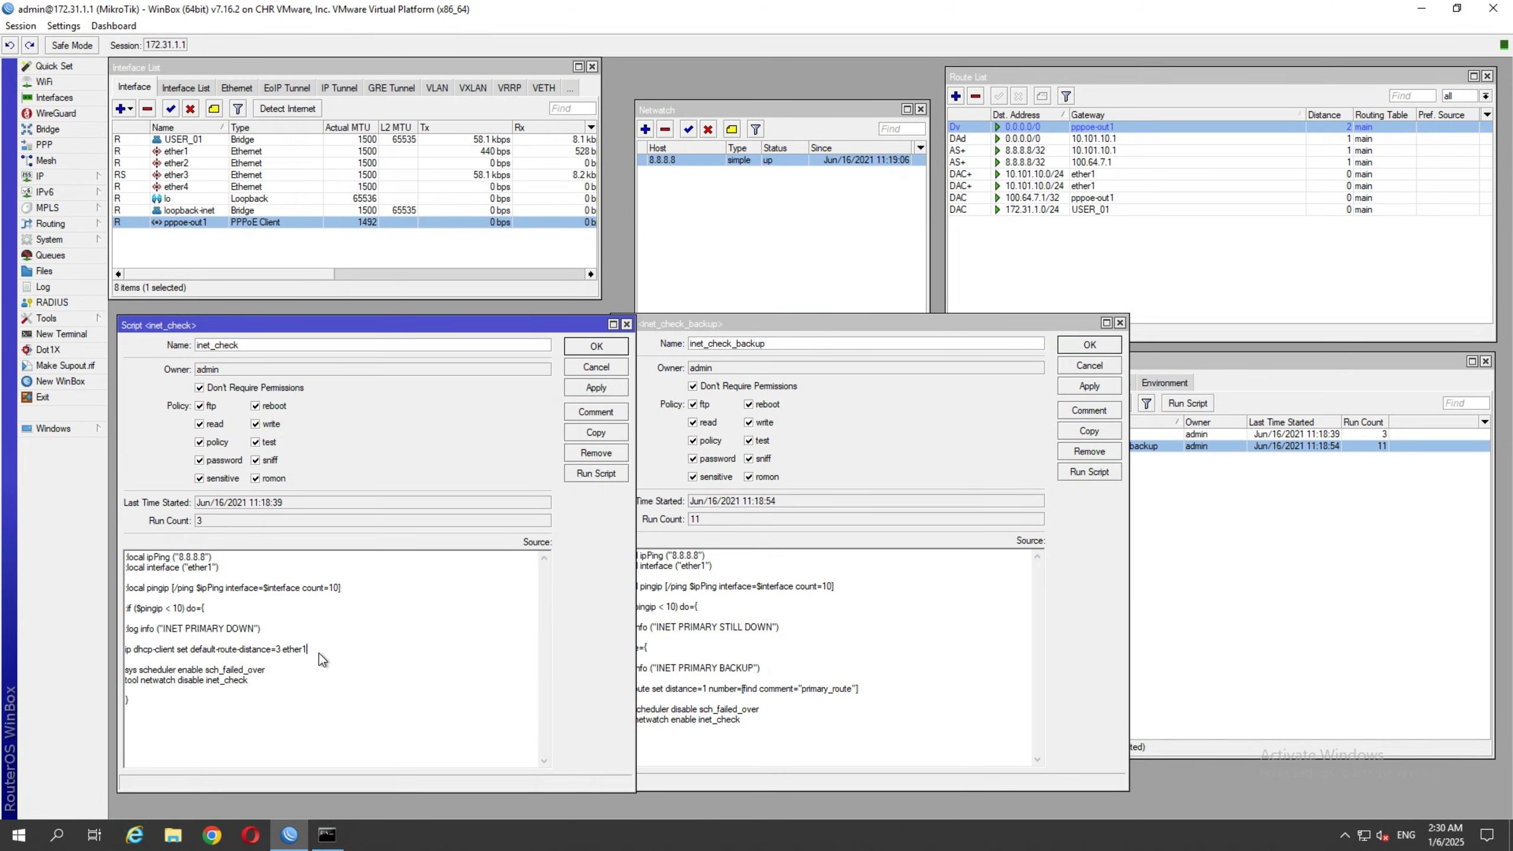
- Add a leading slash to the ip dhcp-client set default-route-distance=3 ether1 line in the inet_check script
{"action": "left_click_drag", "start_coordinate": [319, 652], "coordinate": [124, 653]}
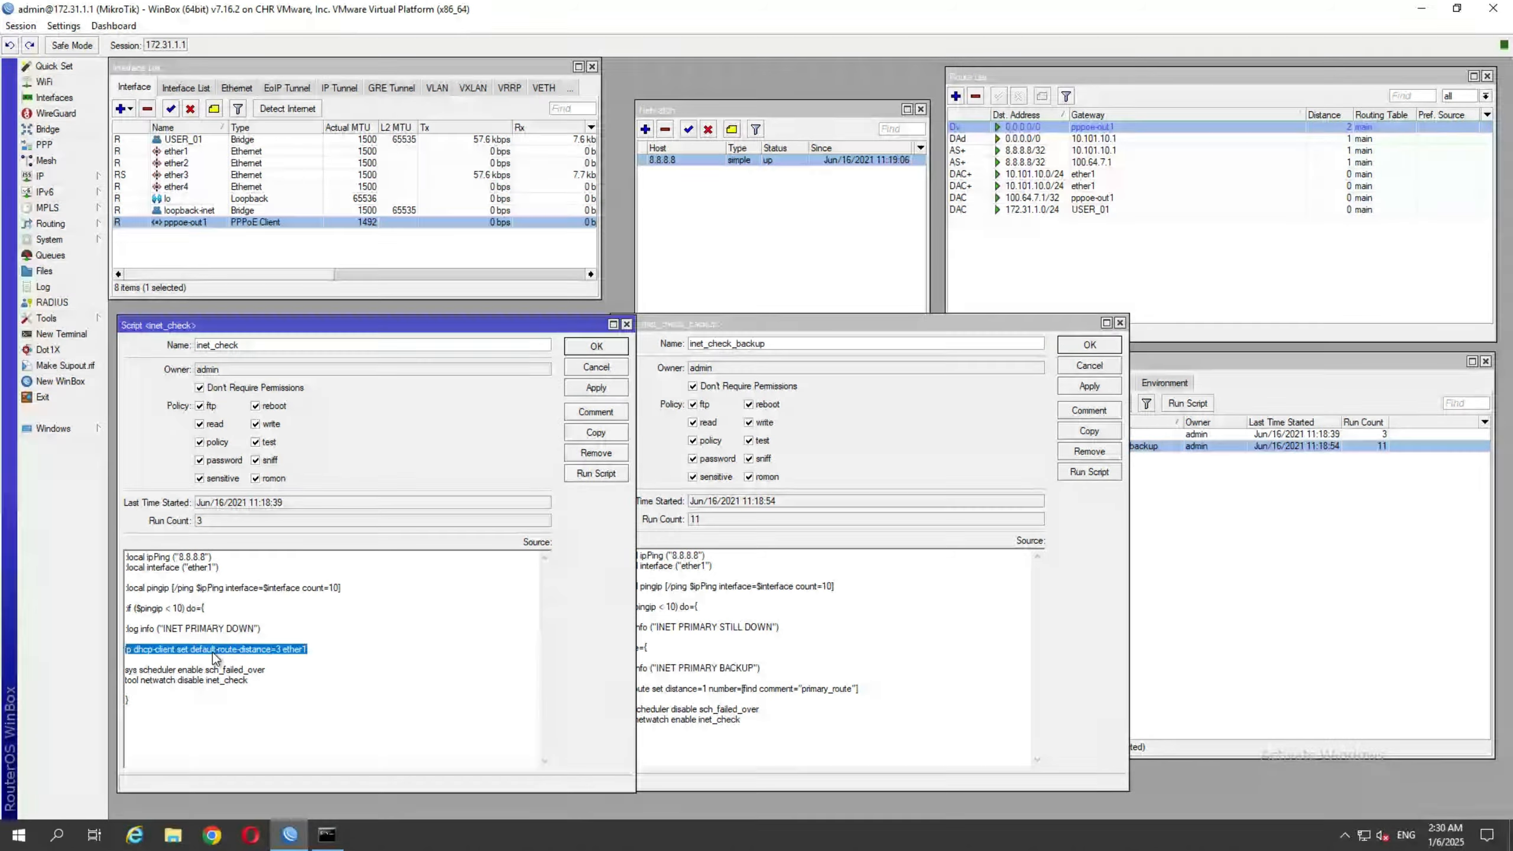
{"action": "left_click", "coordinate": [131, 650]}
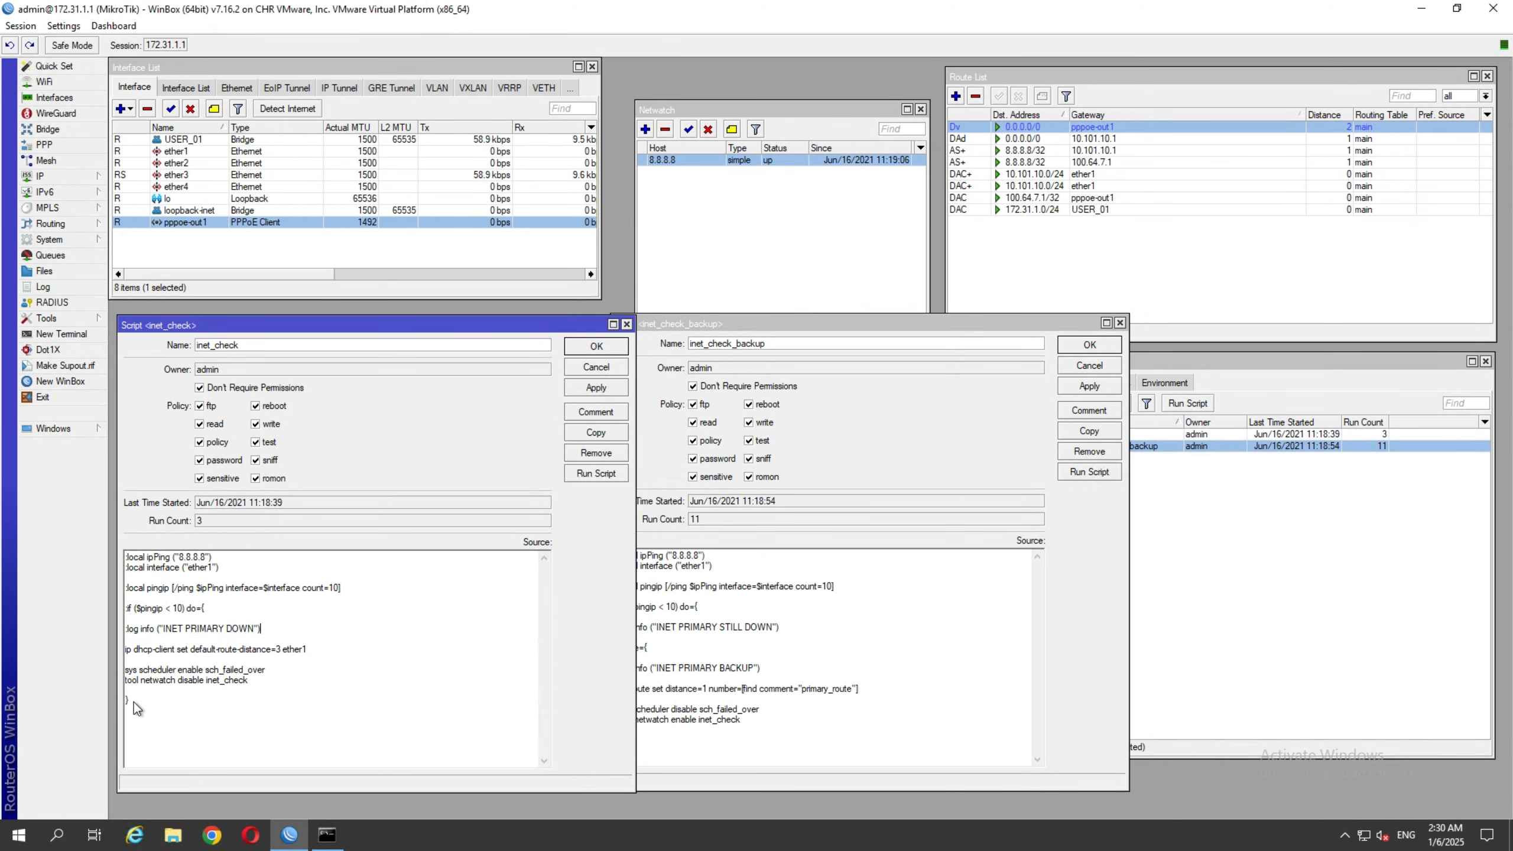
{"action": "left_click", "coordinate": [168, 649]}
{"action": "left_click_drag", "start_coordinate": [216, 325], "coordinate": [291, 325]}
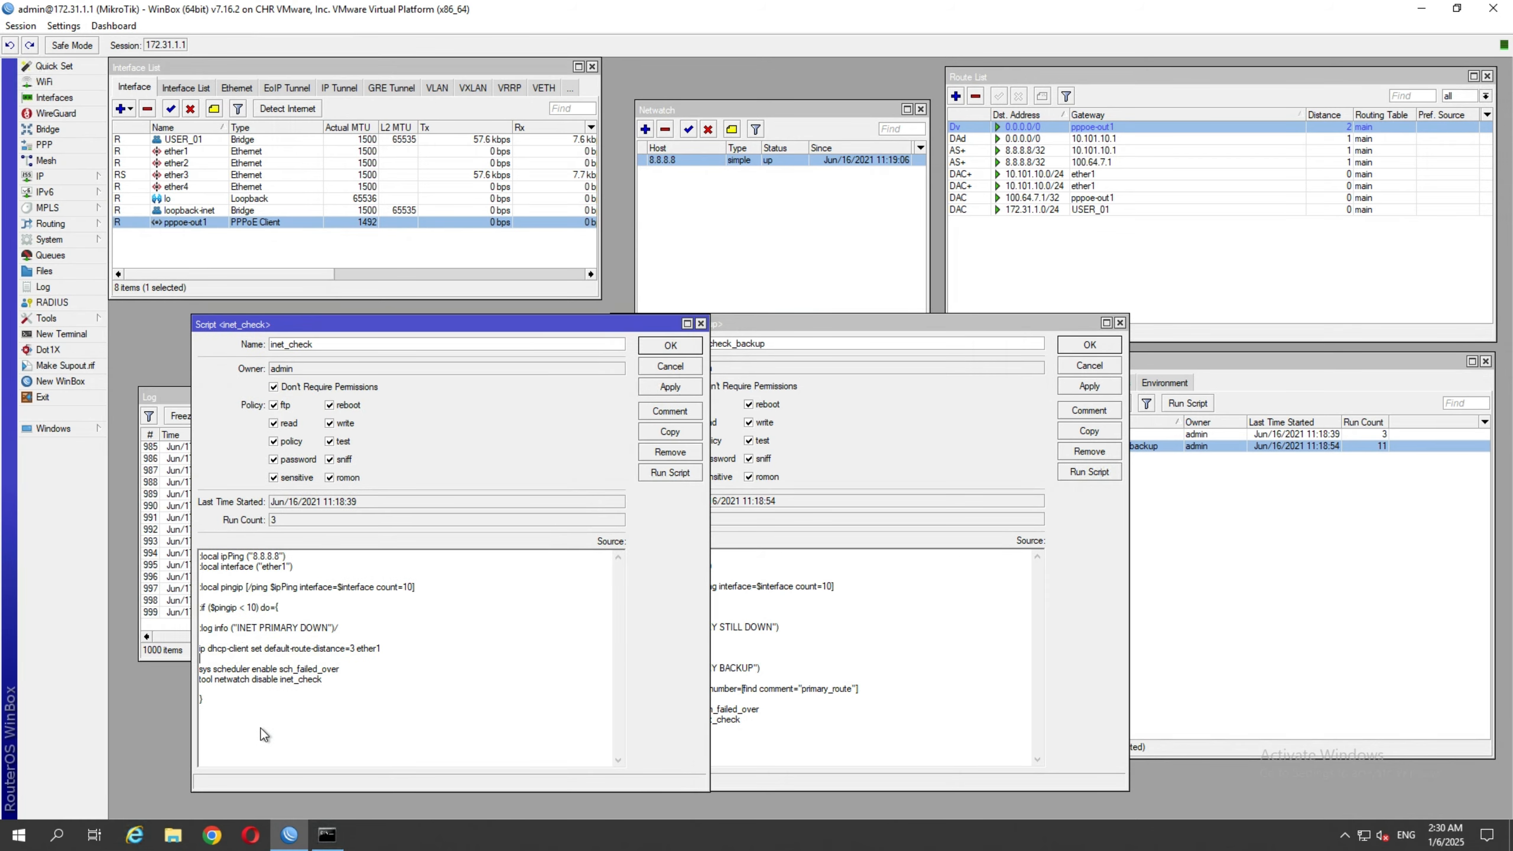
{"action": "type", "text": "/"}
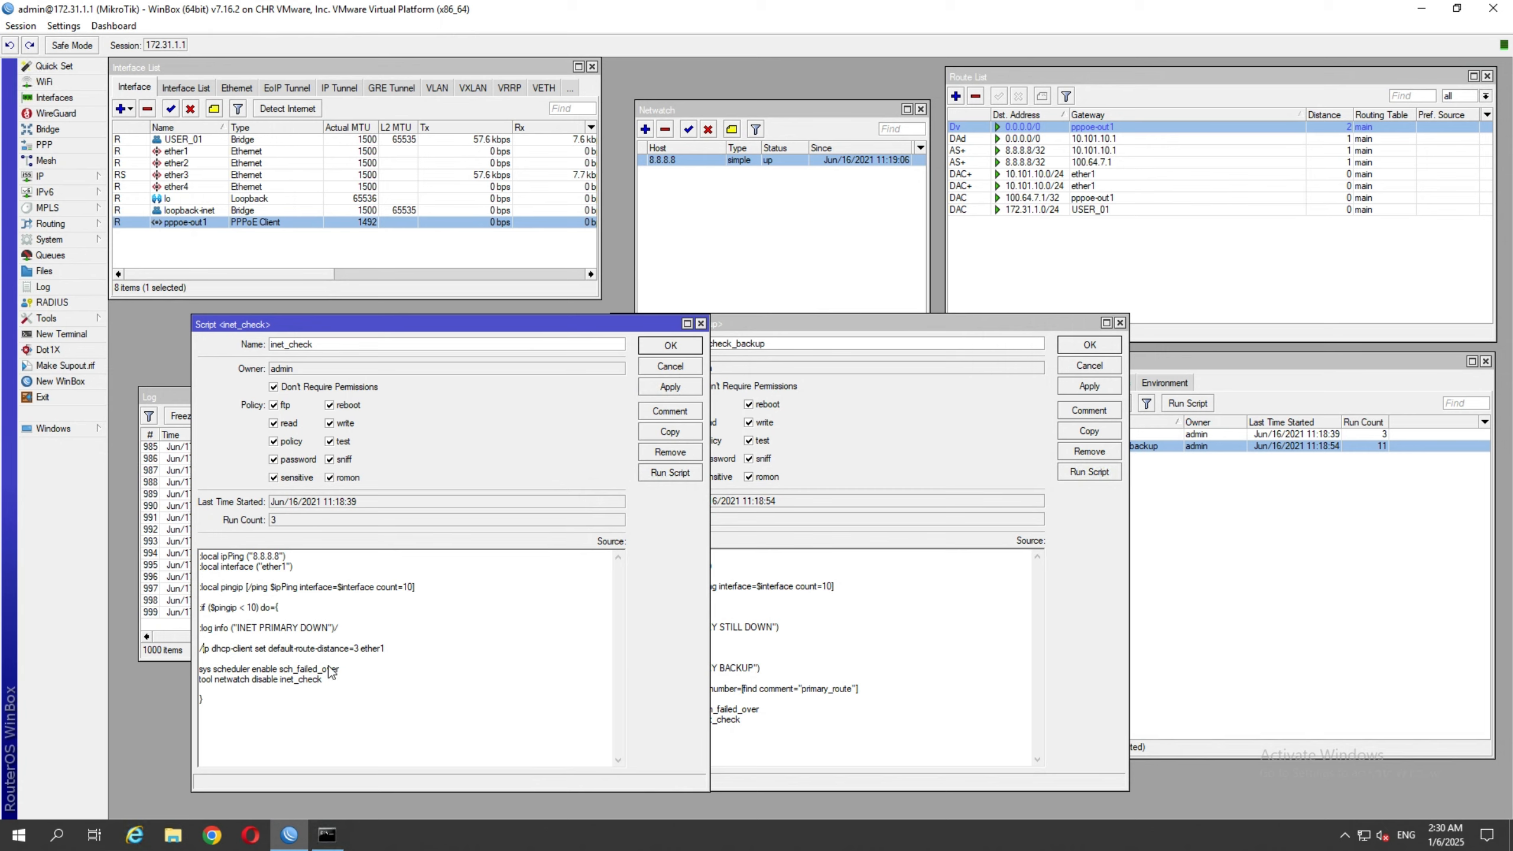
- Replace the /ip route set line in inet_check_backup with /ip dhcp-client set default-route-distance=3 ether1 copied from inet_check
{"action": "left_click_drag", "start_coordinate": [391, 648], "coordinate": [177, 652]}
{"action": "key", "text": "ctrl+c"}
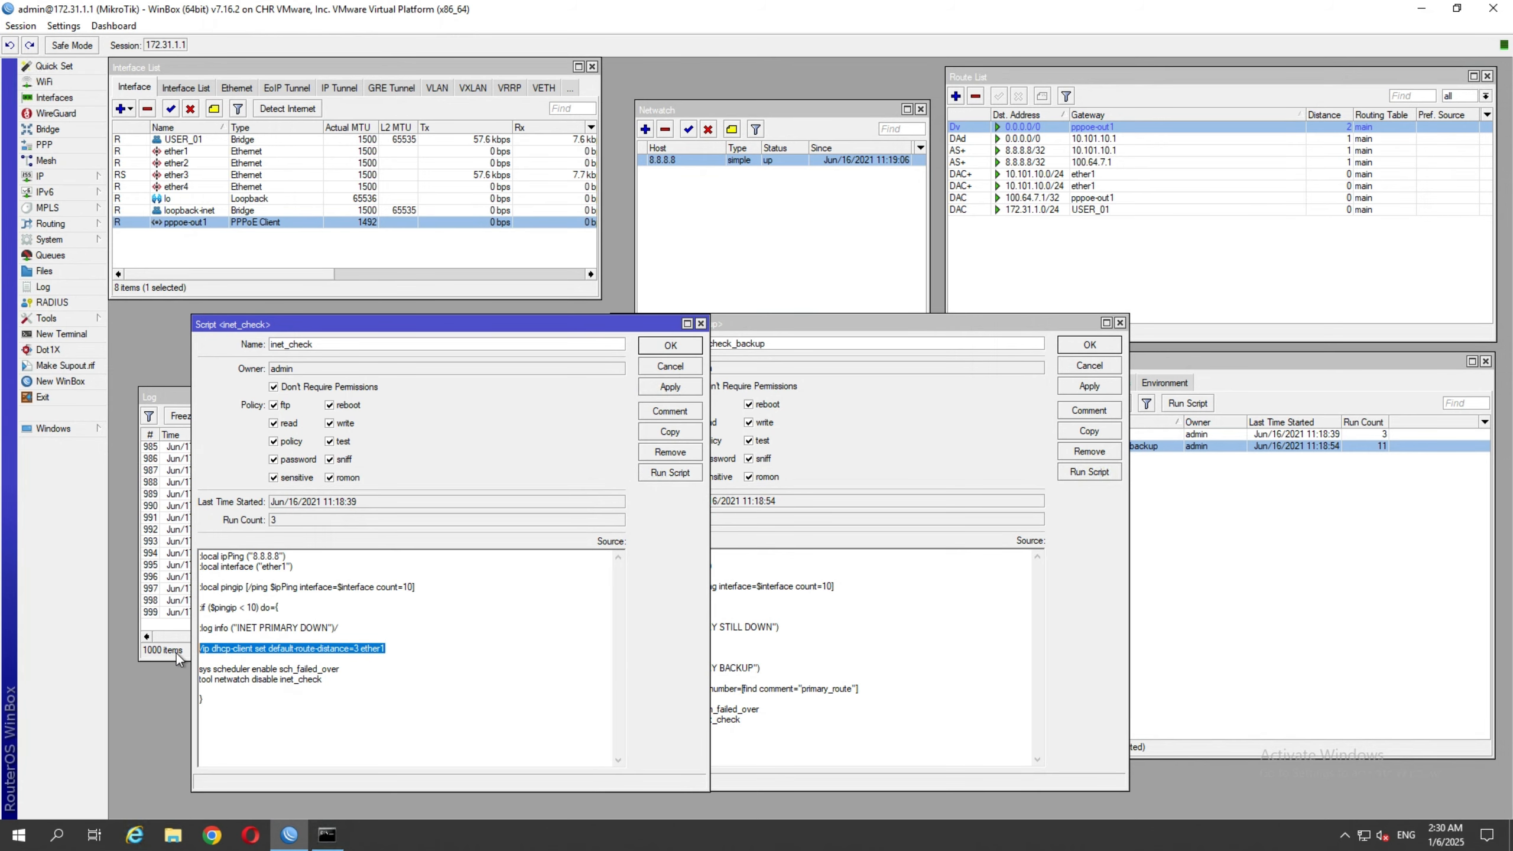
{"action": "left_click", "coordinate": [797, 726]}
{"action": "left_click_drag", "start_coordinate": [903, 688], "coordinate": [608, 694]}
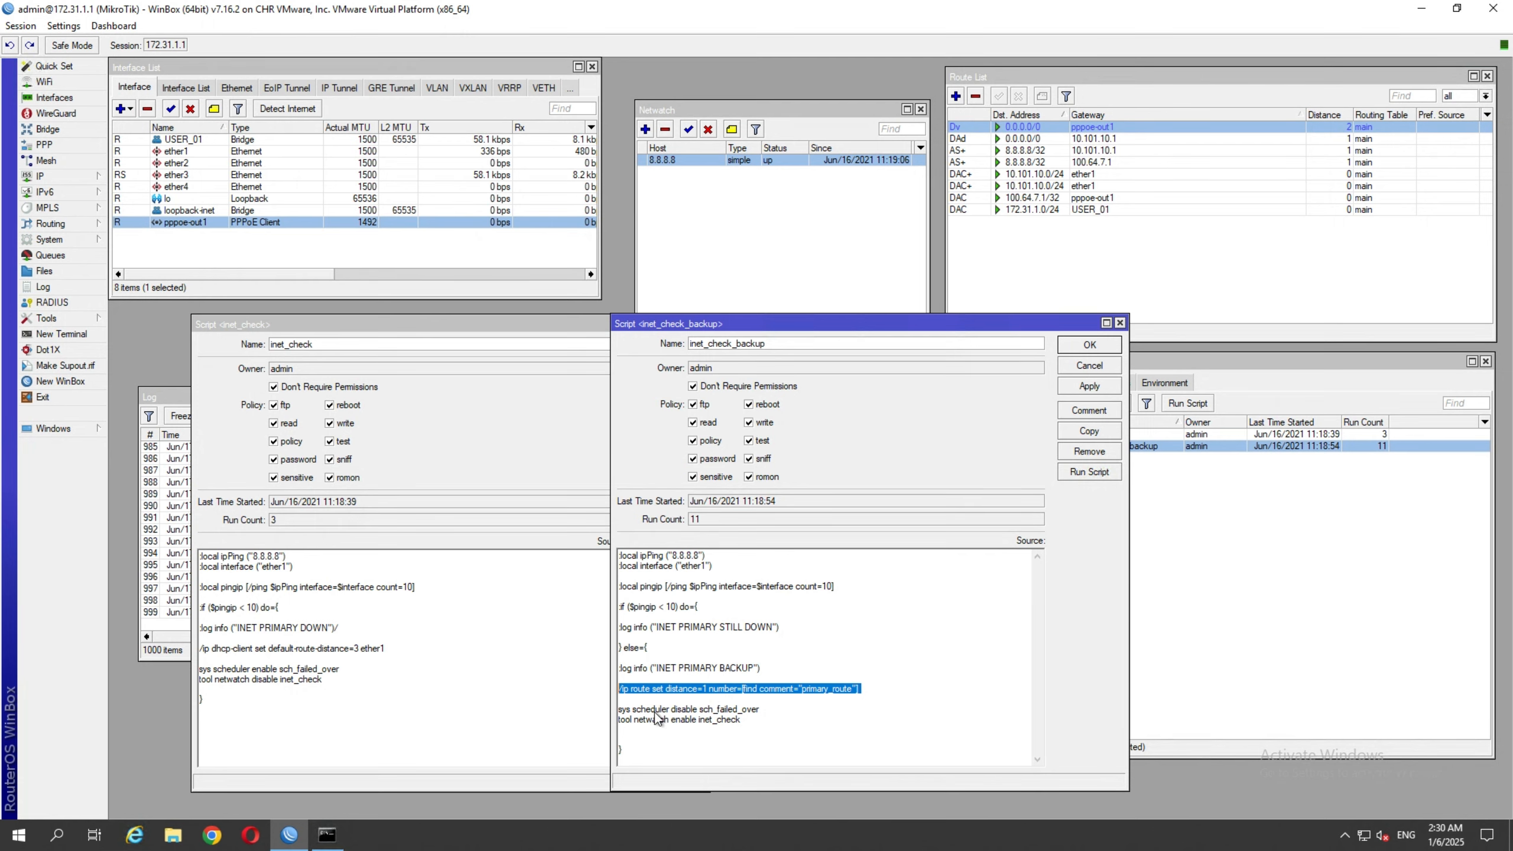
{"action": "key", "text": "ctrl+v"}
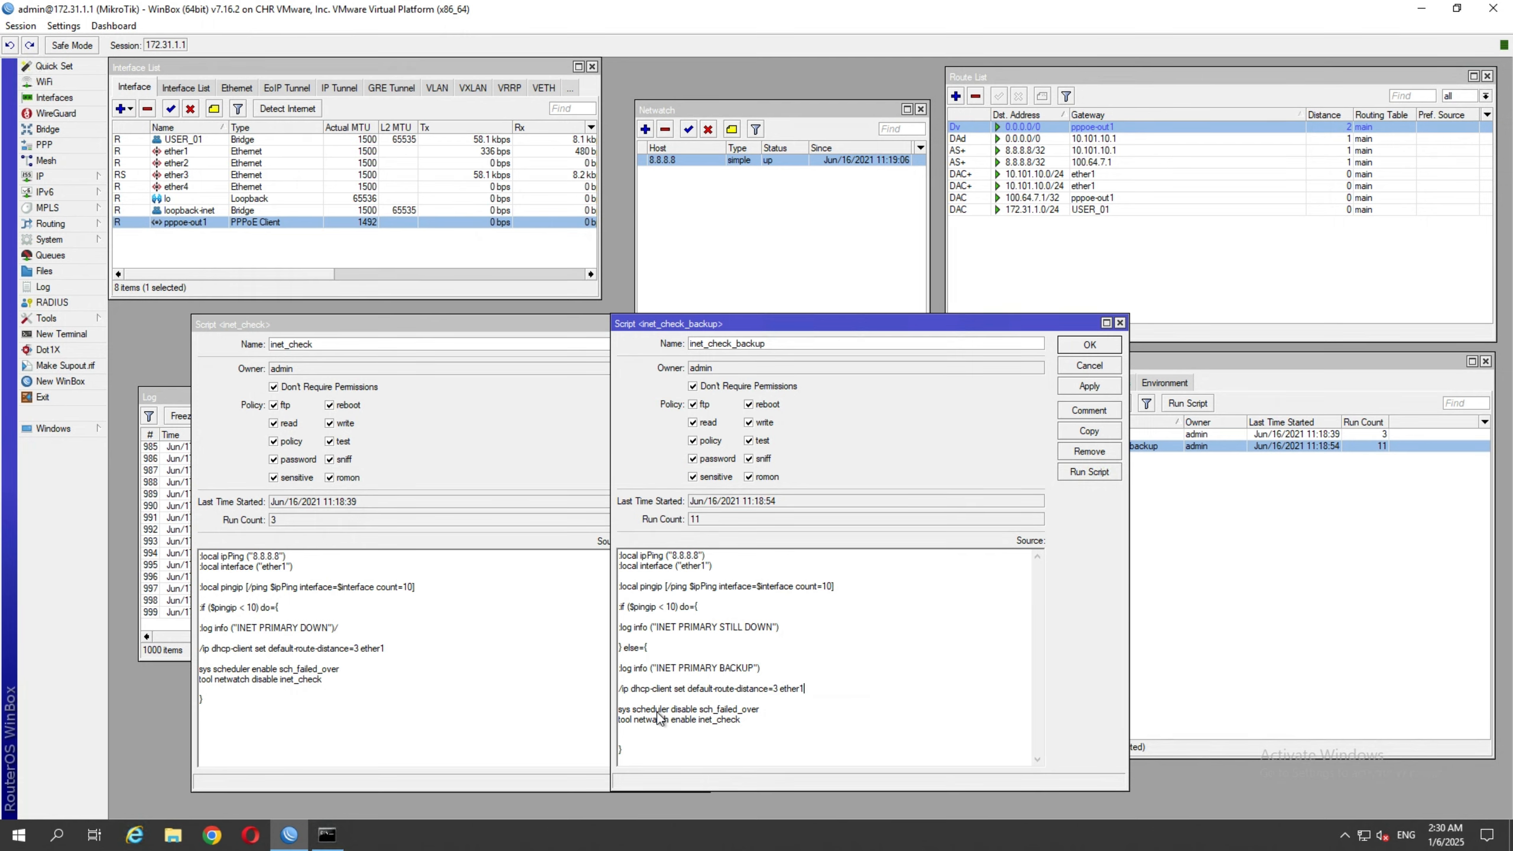
- Set default-route-distance to 1 in the inet_check_backup script and save both scripts
{"action": "left_click", "coordinate": [773, 689]}
{"action": "key", "text": "Delete"}
{"action": "type", "text": "1"}
{"action": "left_click", "coordinate": [1092, 341]}
{"action": "left_click", "coordinate": [670, 345]}
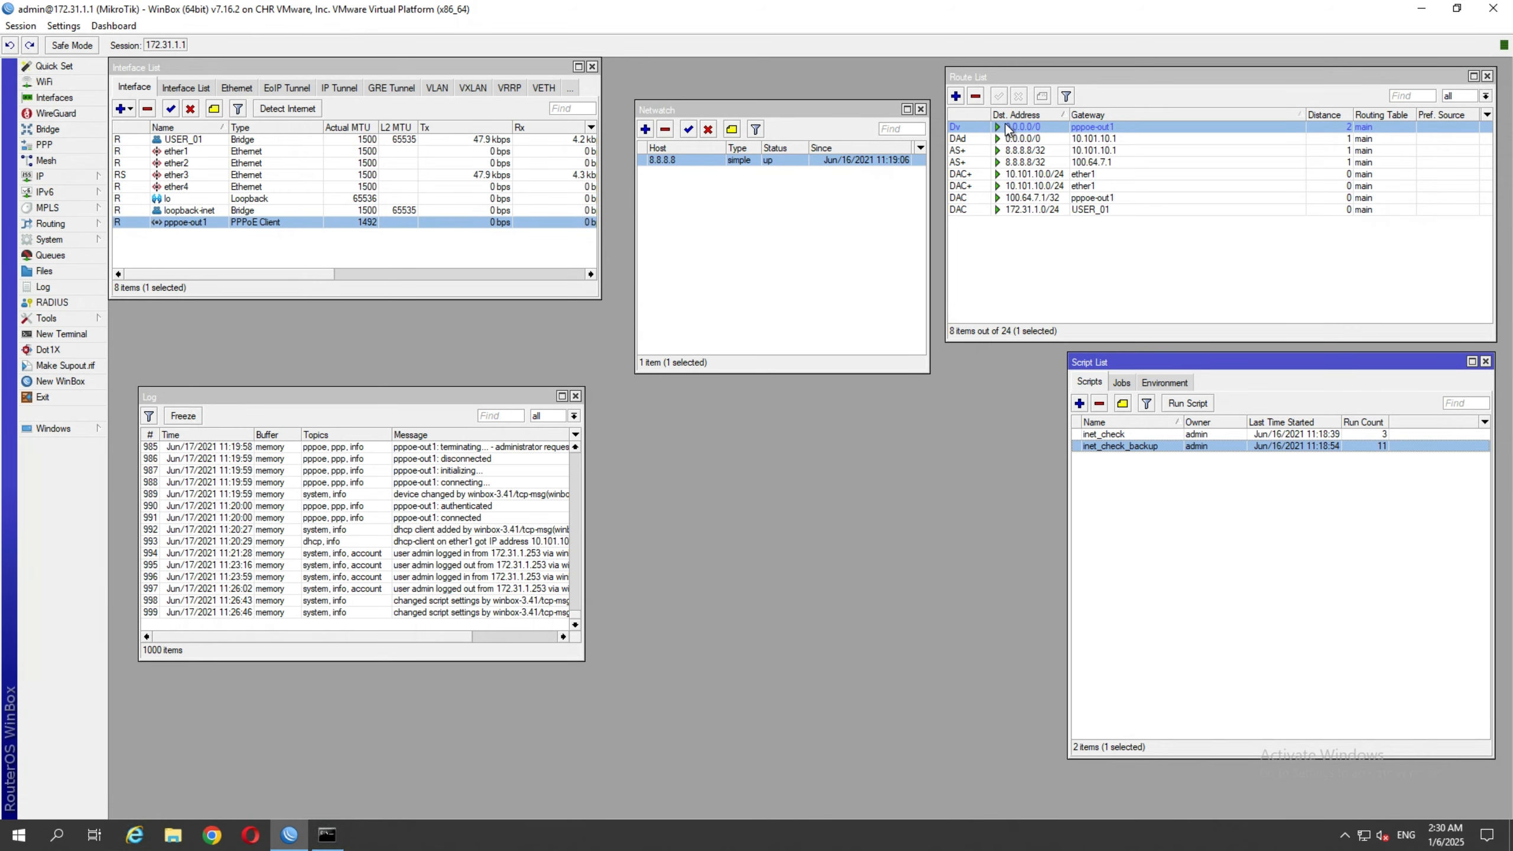
- Compare the pppoe-out1 and 10.101.10.1 default routes in the route list, including their distances
{"action": "left_click", "coordinate": [1024, 137]}
{"action": "left_click", "coordinate": [1024, 127]}
{"action": "left_click", "coordinate": [1033, 138]}
{"action": "left_click", "coordinate": [1036, 127]}
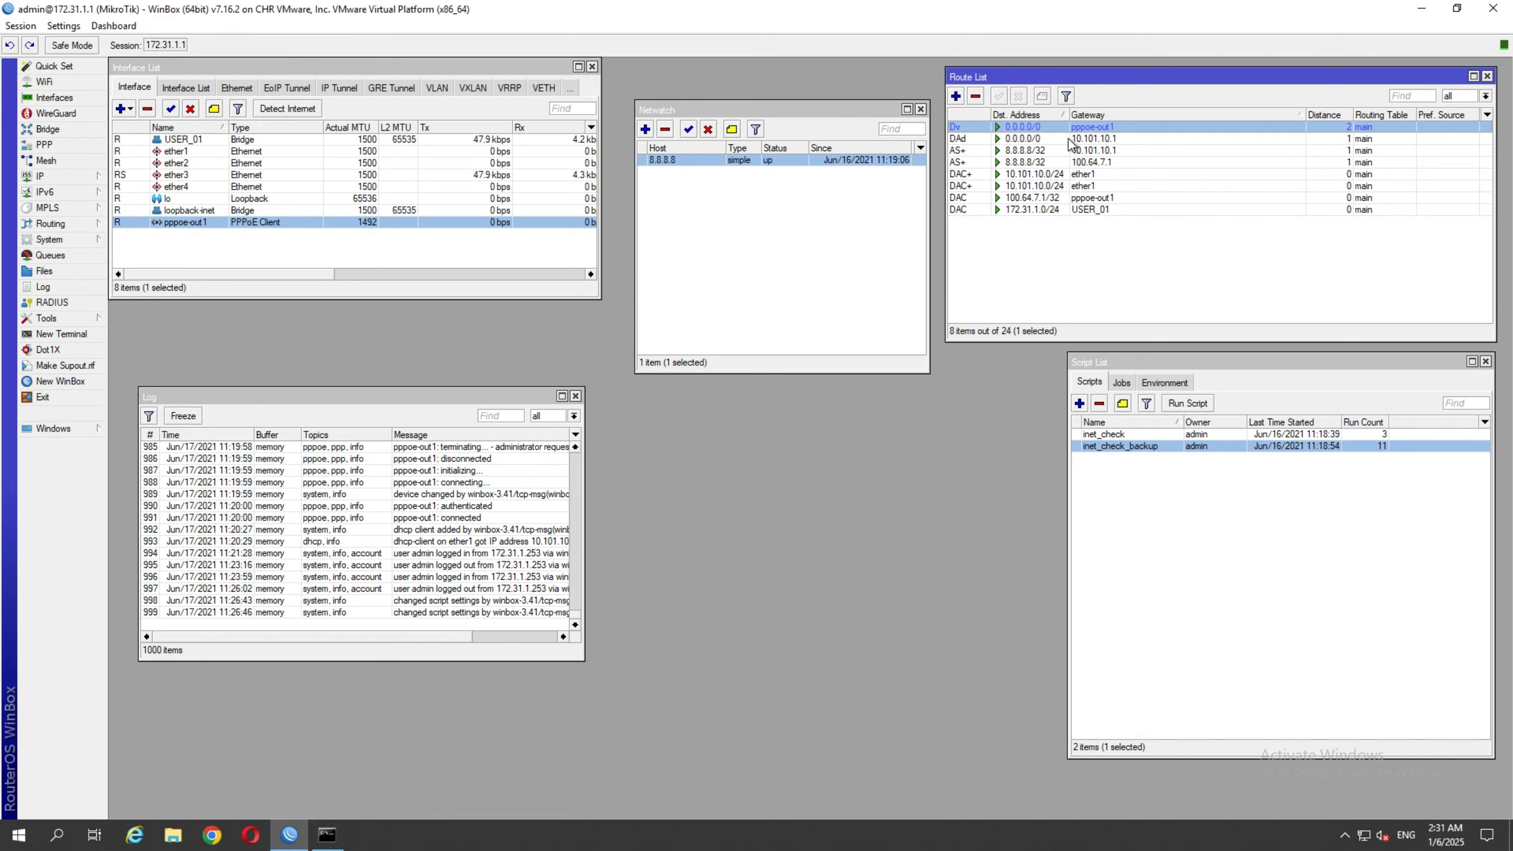
{"action": "left_click", "coordinate": [1093, 139]}
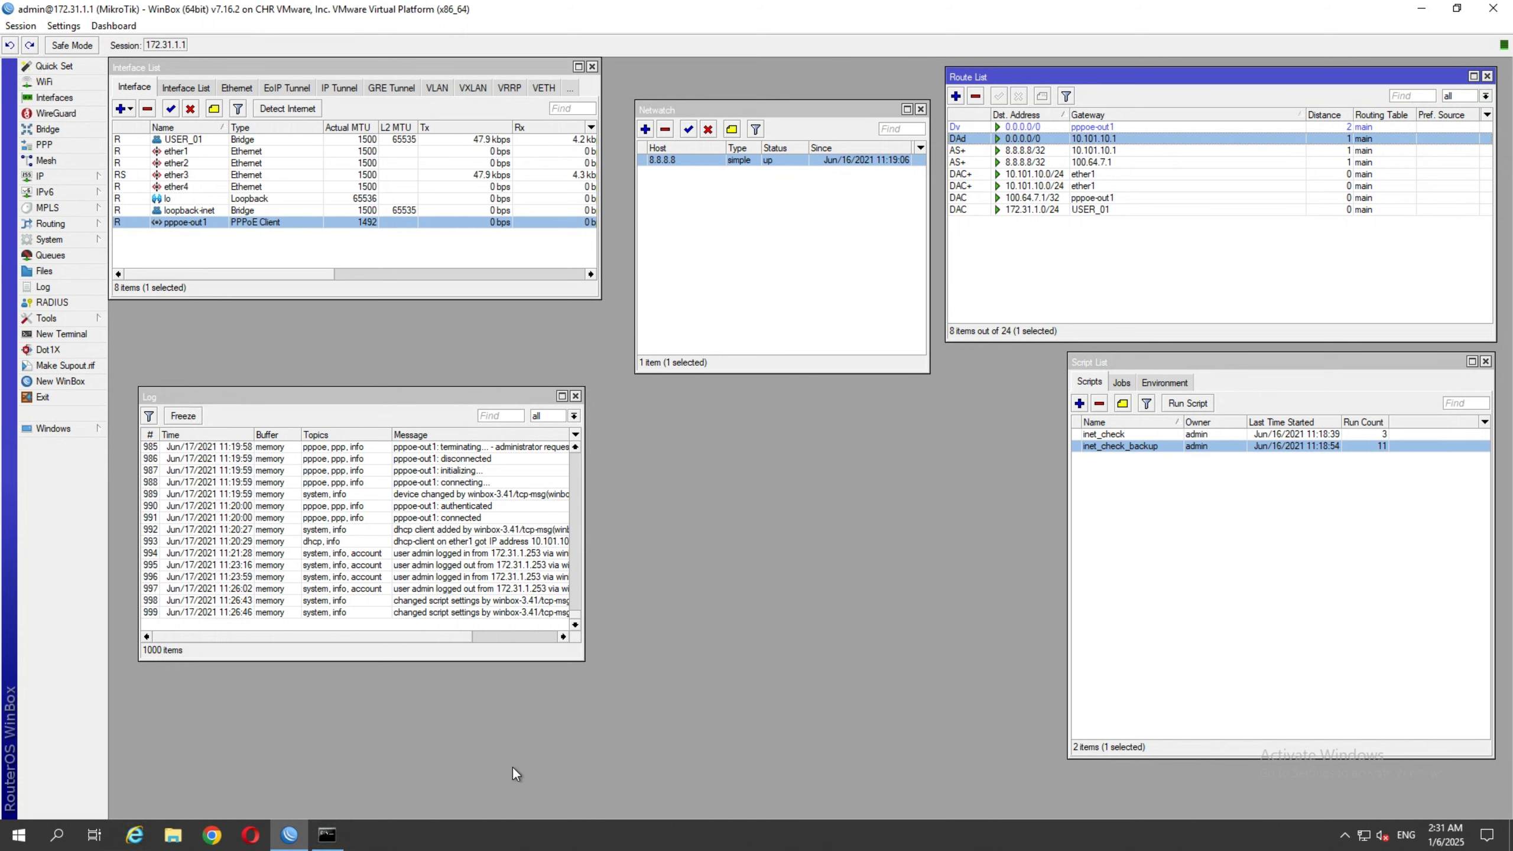
- In Command Prompt, run tracert -d 1.1.1.1, stop it, and start a continuous ping with ping -t 1.1.1.1
{"action": "left_click", "coordinate": [327, 835]}
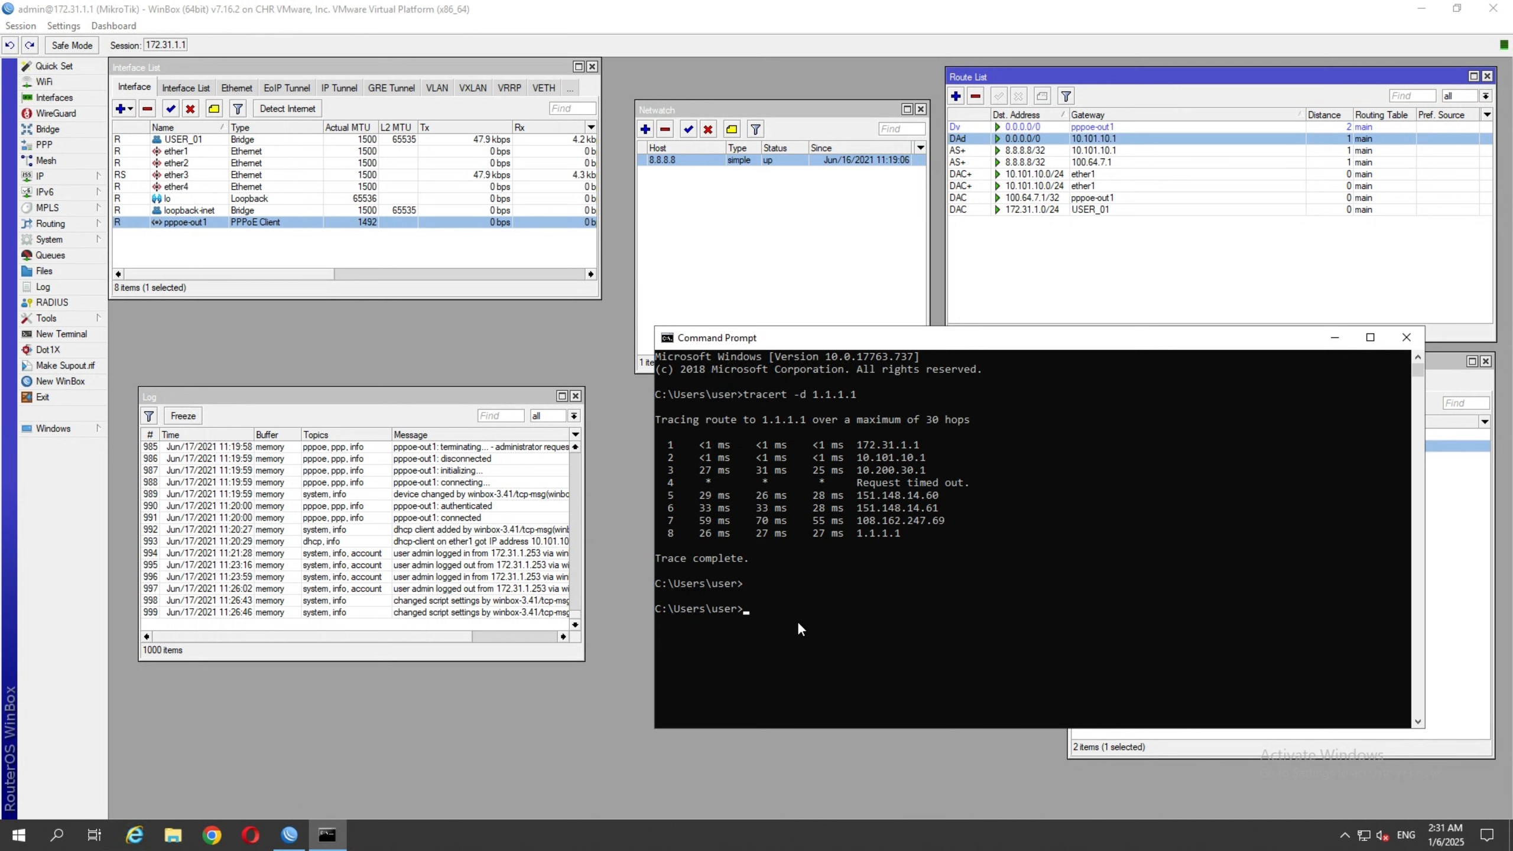
{"action": "type", "text": "tracert -d 1.1.1.1"}
{"action": "key", "text": "Return"}
{"action": "key", "text": "ctrl+c"}
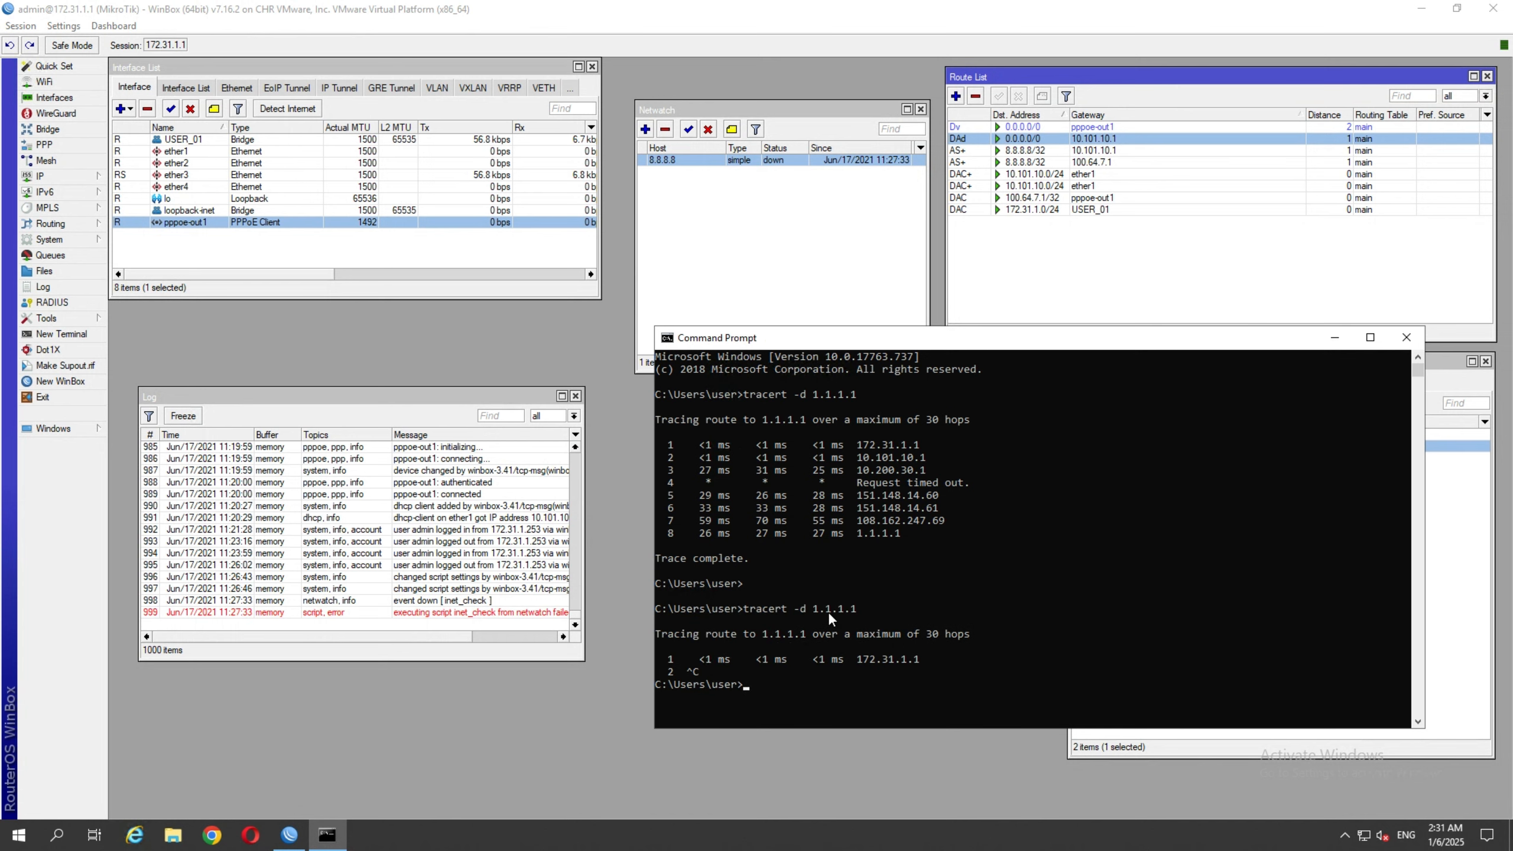
{"action": "type", "text": "ping -t 1.1.1.1."}
{"action": "key", "text": "BackSpace"}
{"action": "key", "text": "Return"}
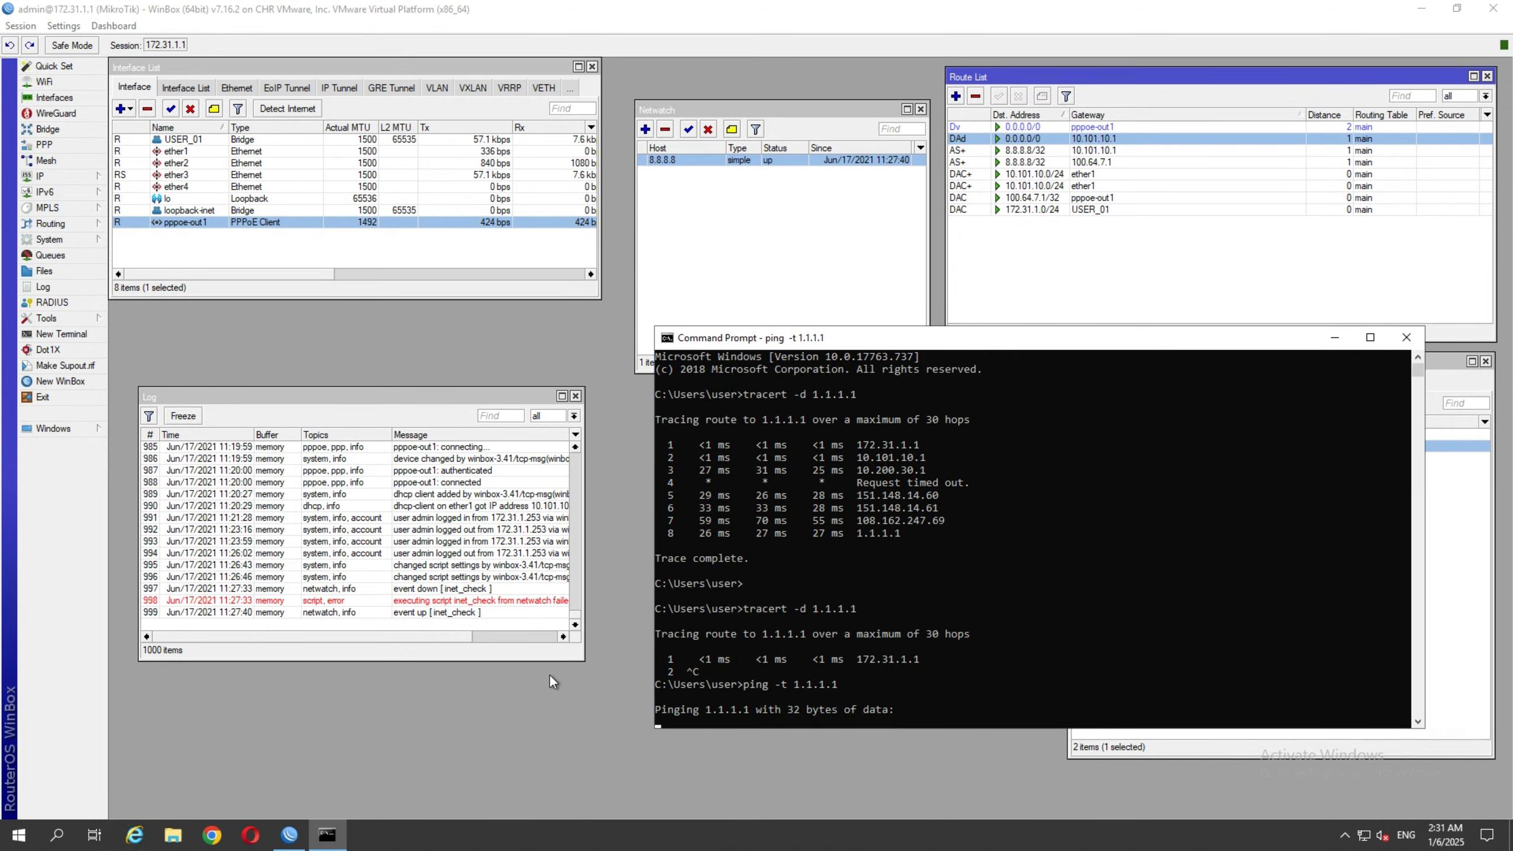
- Check the script error in the log, remove the stray slash after the INET PRIMARY DOWN line in inet_check, and save
{"action": "left_click", "coordinate": [504, 599]}
{"action": "left_click_drag", "start_coordinate": [447, 637], "coordinate": [537, 642]}
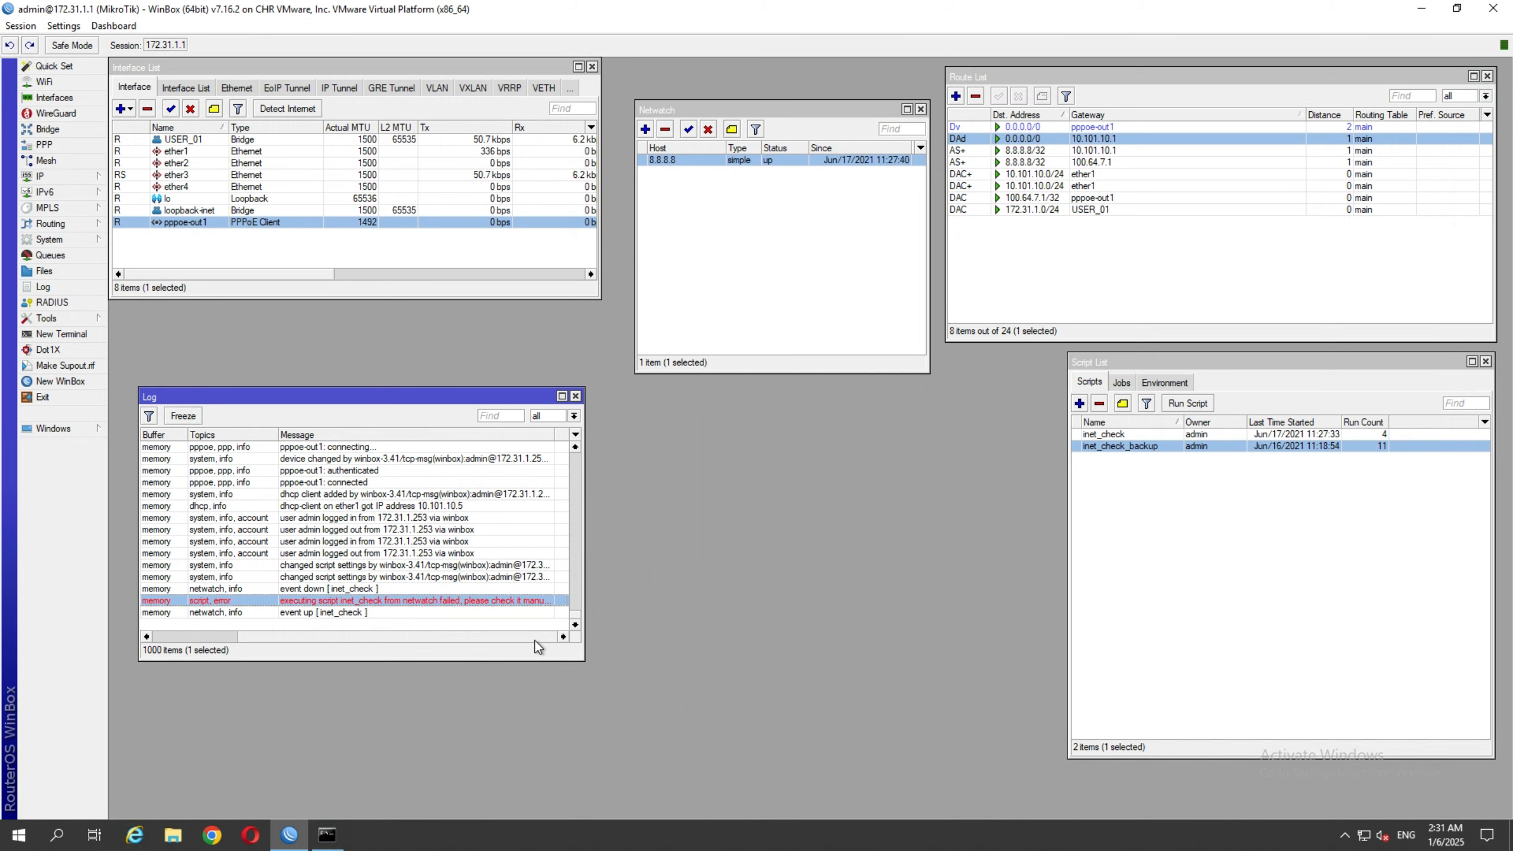
{"action": "left_click_drag", "start_coordinate": [536, 642], "coordinate": [383, 640]}
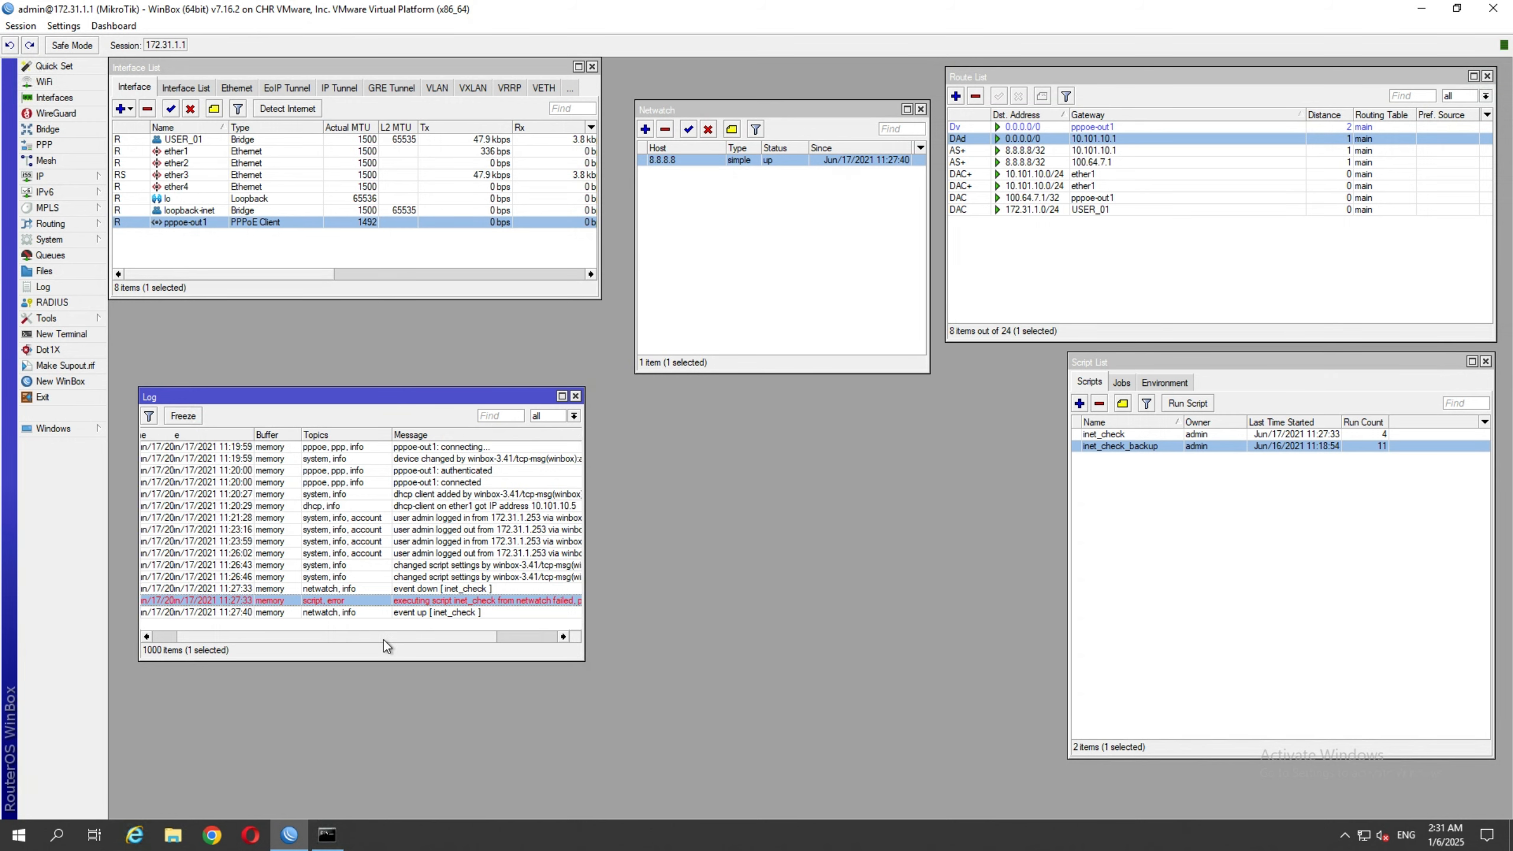
{"action": "double_click", "coordinate": [1125, 435]}
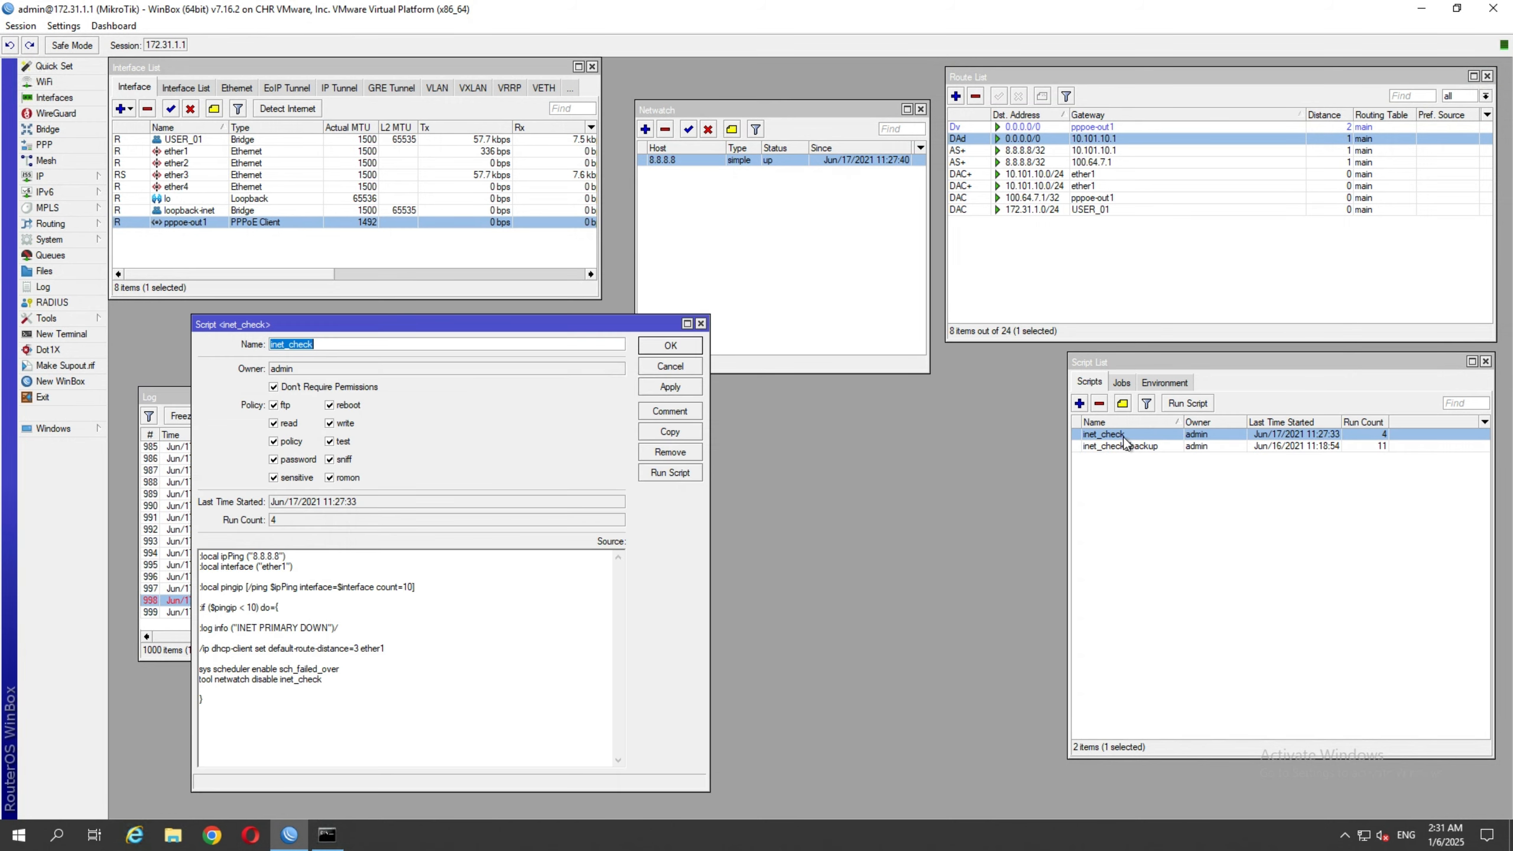
{"action": "left_click", "coordinate": [345, 629]}
{"action": "key", "text": "BackSpace"}
{"action": "left_click", "coordinate": [682, 351]}
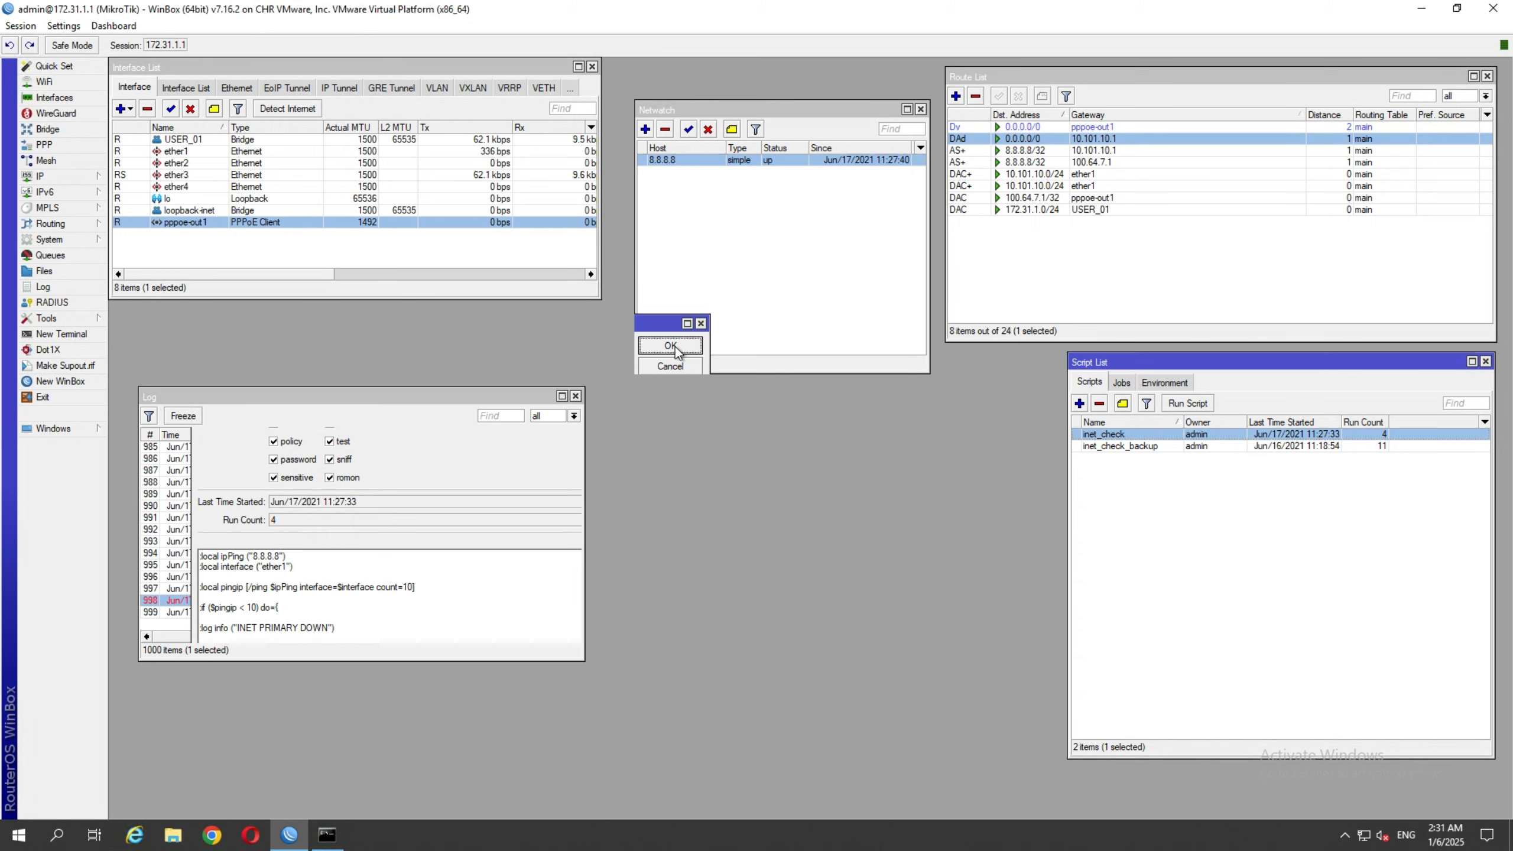
- Check the running ping to 1.1.1.1, and disable and re-enable the 8.8.8.8 Netwatch entry
{"action": "left_click", "coordinate": [340, 840]}
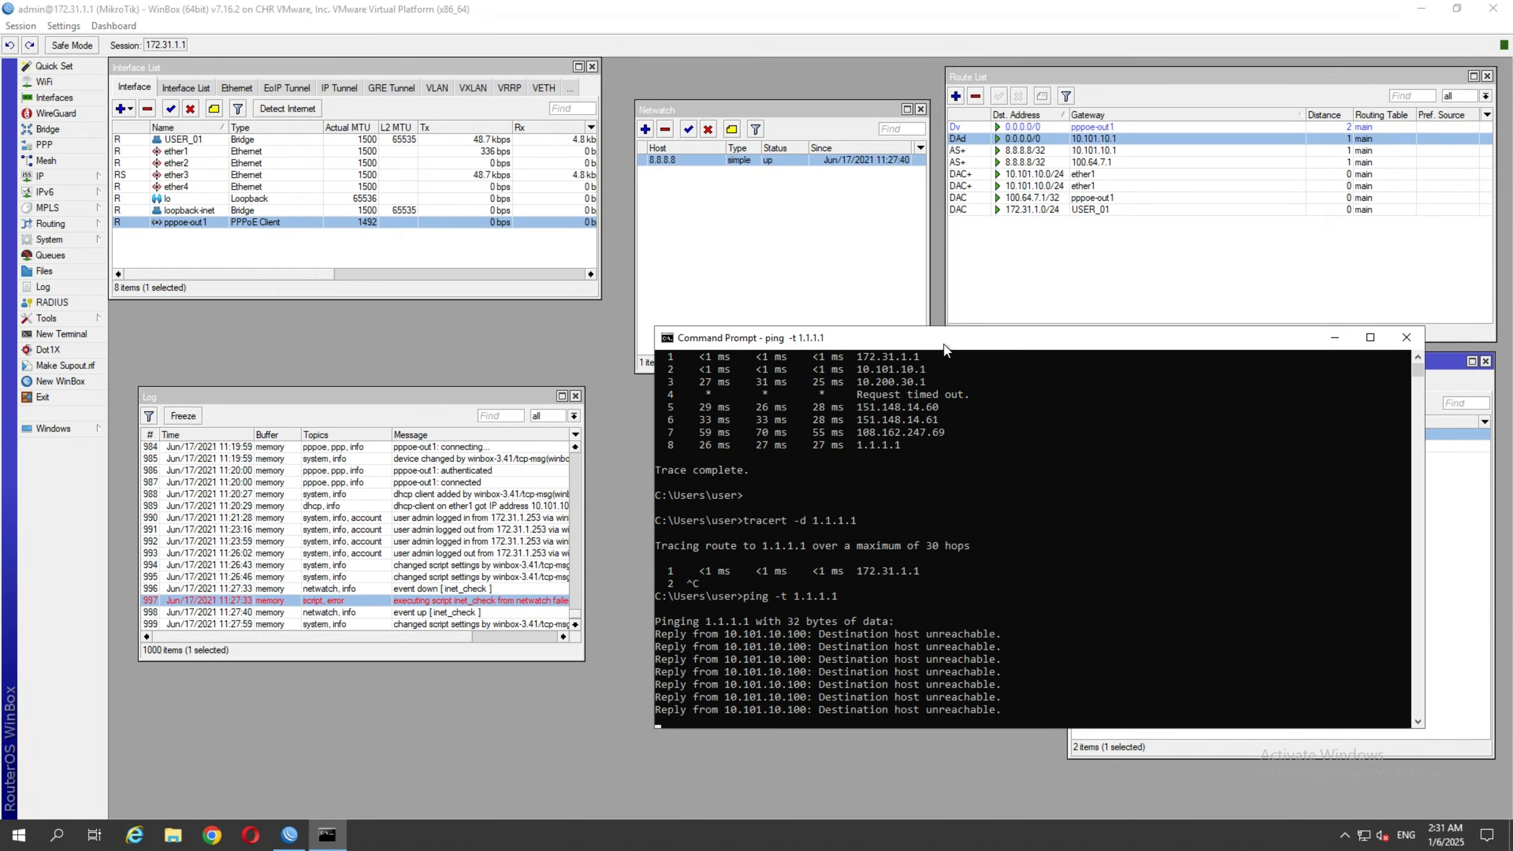
{"action": "left_click_drag", "start_coordinate": [941, 348], "coordinate": [886, 419]}
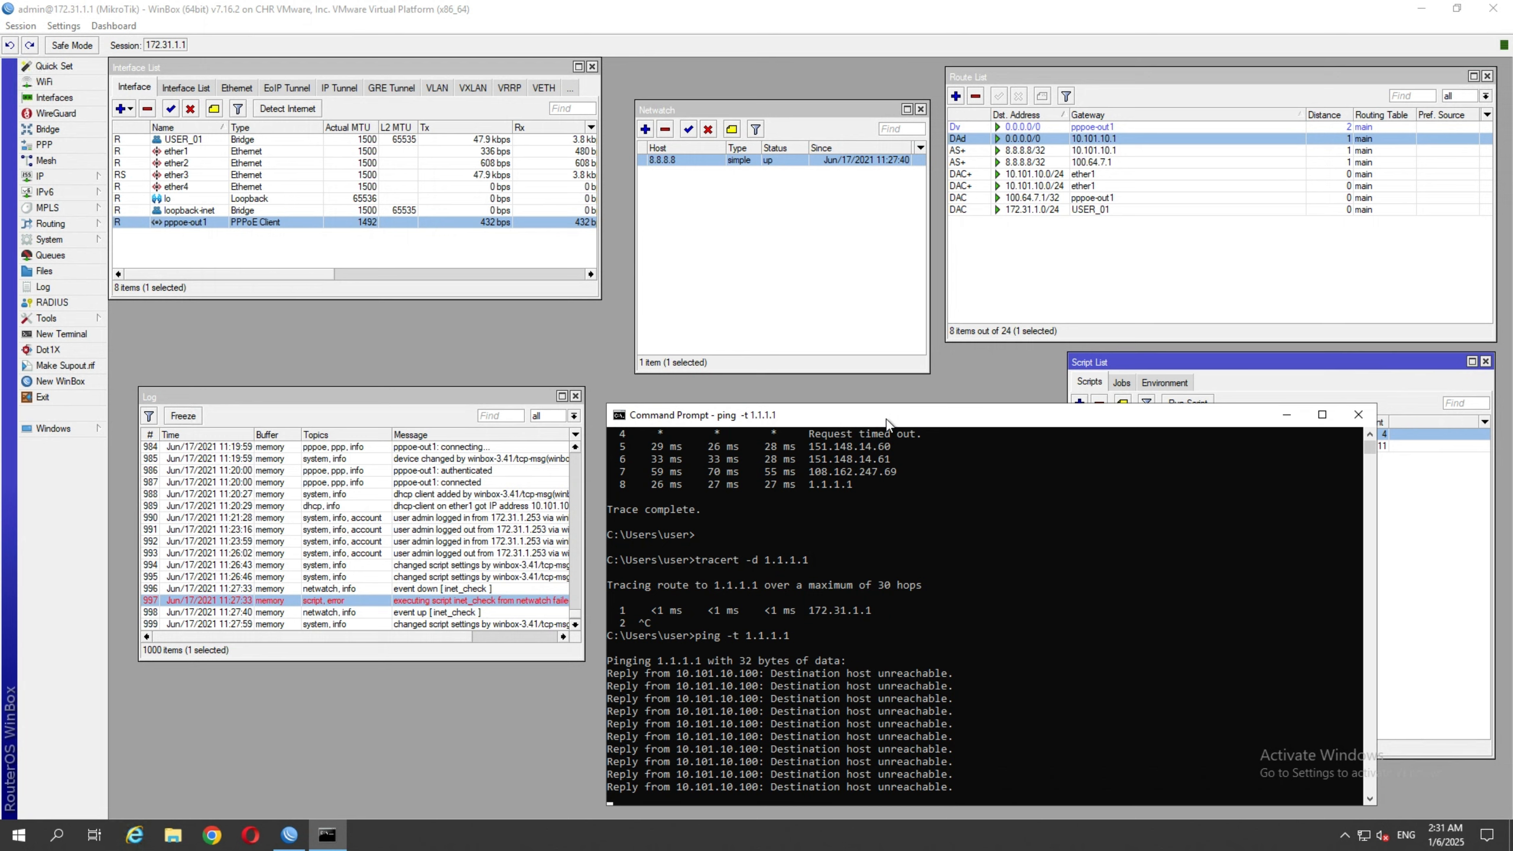
{"action": "left_click", "coordinate": [759, 165]}
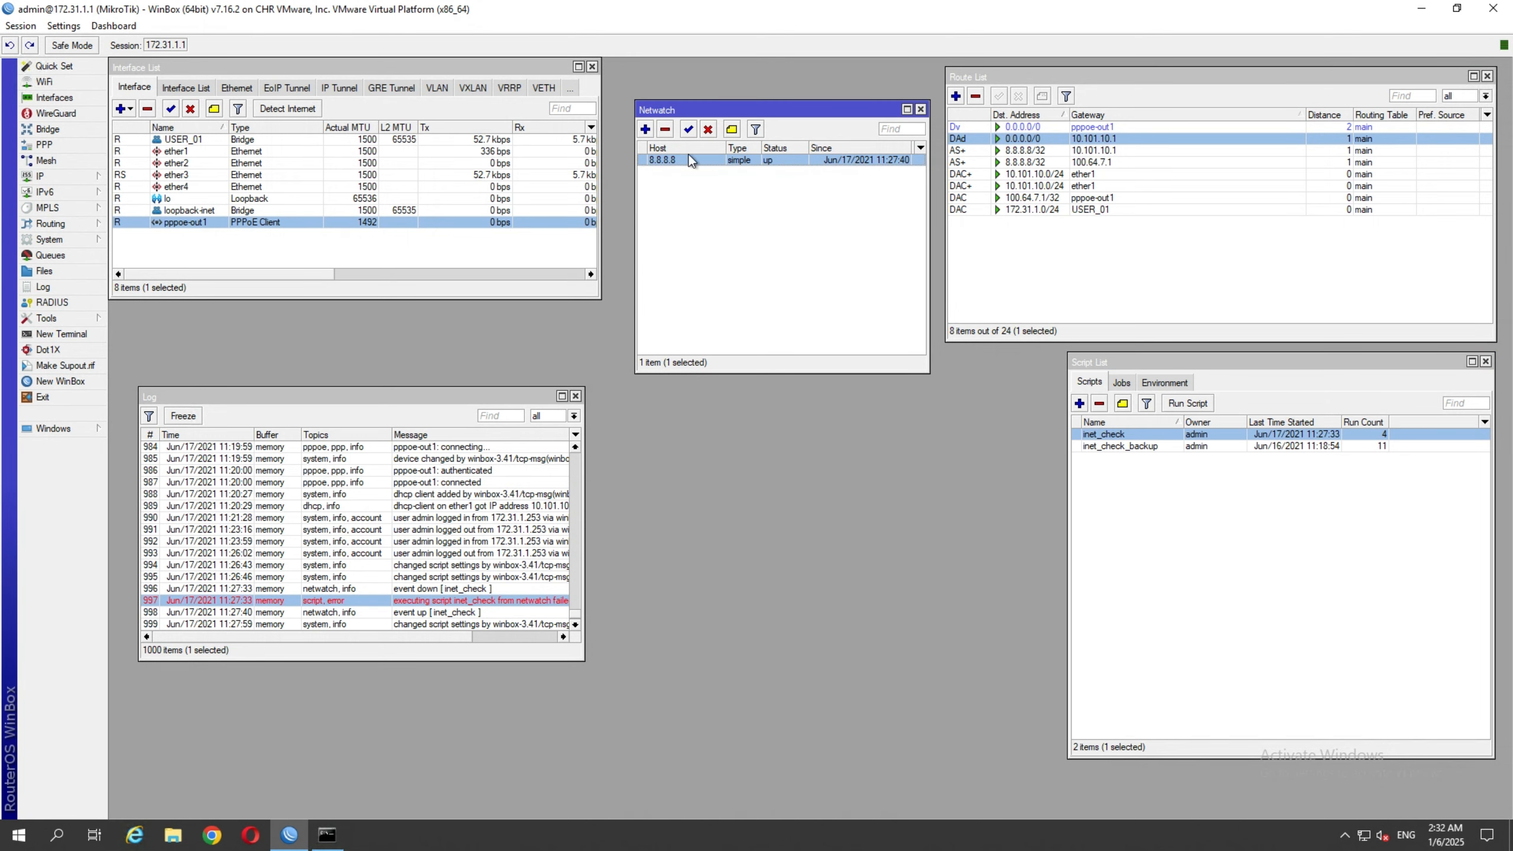
{"action": "left_click", "coordinate": [708, 129]}
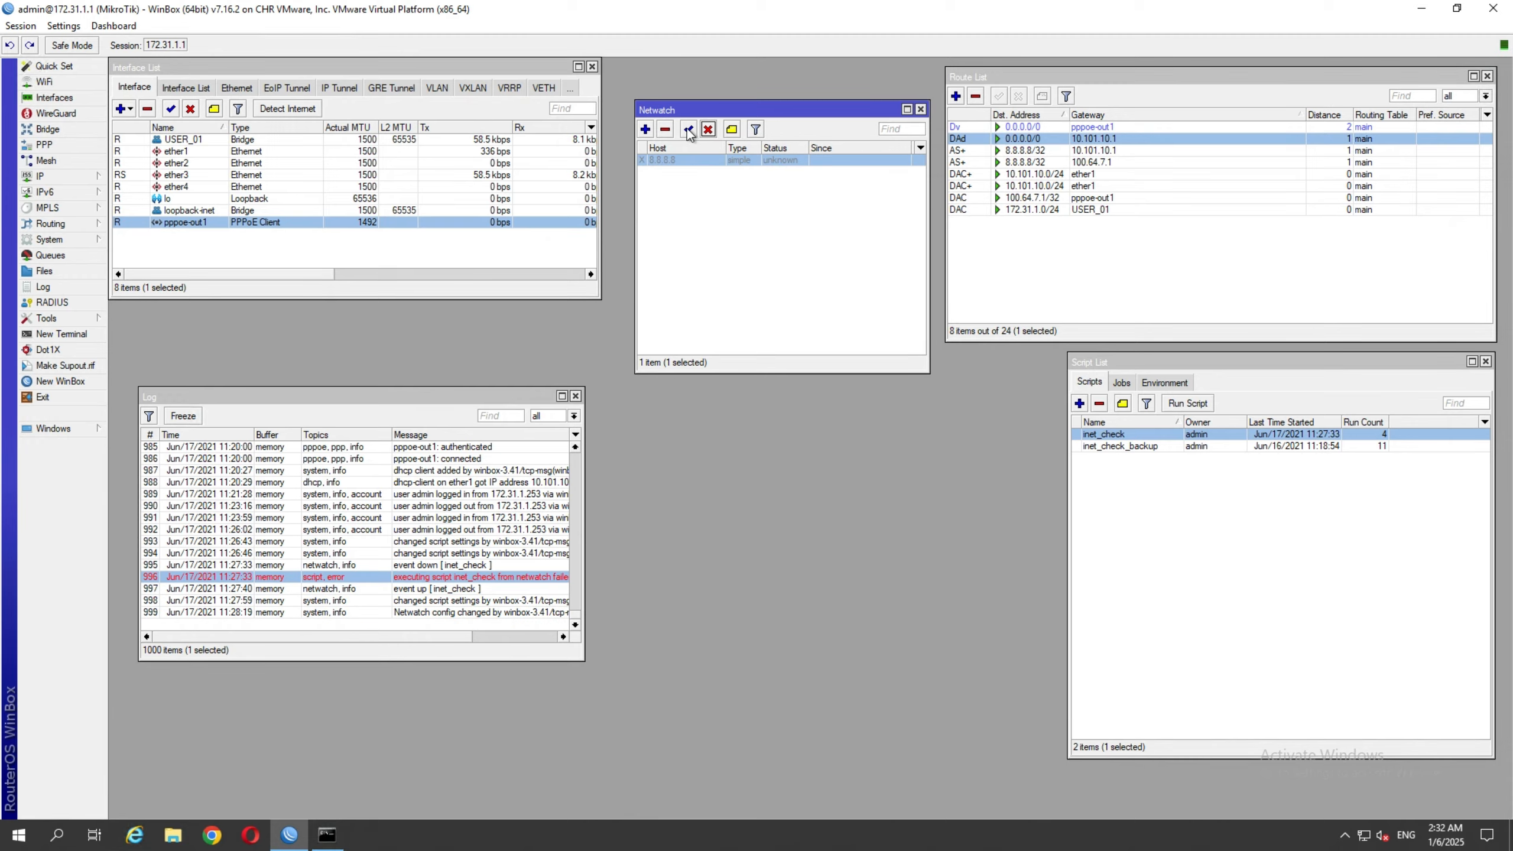
- Watch the continuous ping during the failover and review the inet_check script's DHCP client, scheduler and Netwatch changes in the log
{"action": "left_click", "coordinate": [329, 838]}
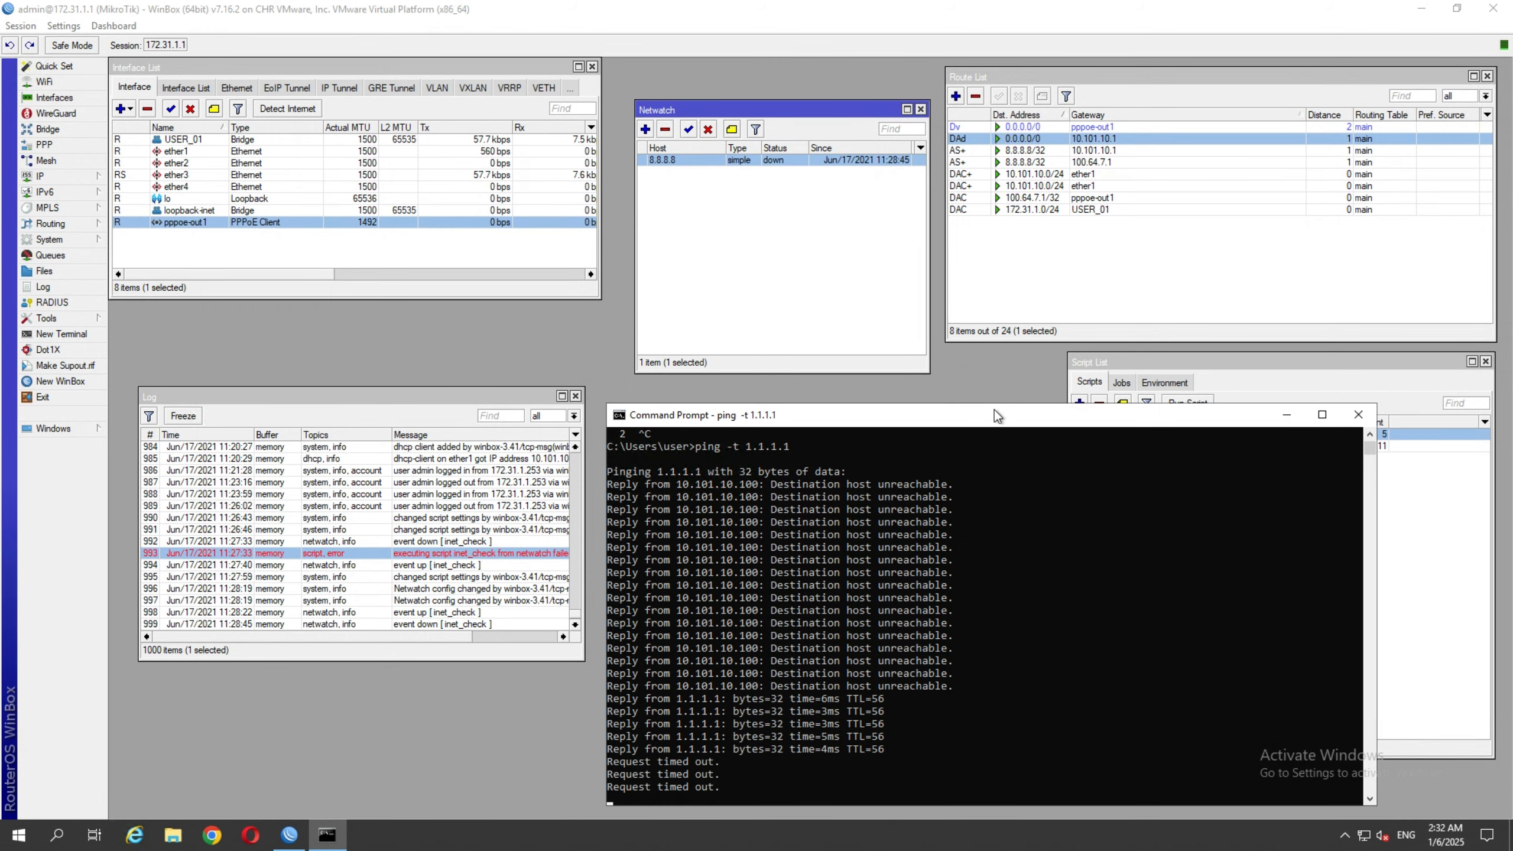
{"action": "left_click_drag", "start_coordinate": [982, 421], "coordinate": [939, 307]}
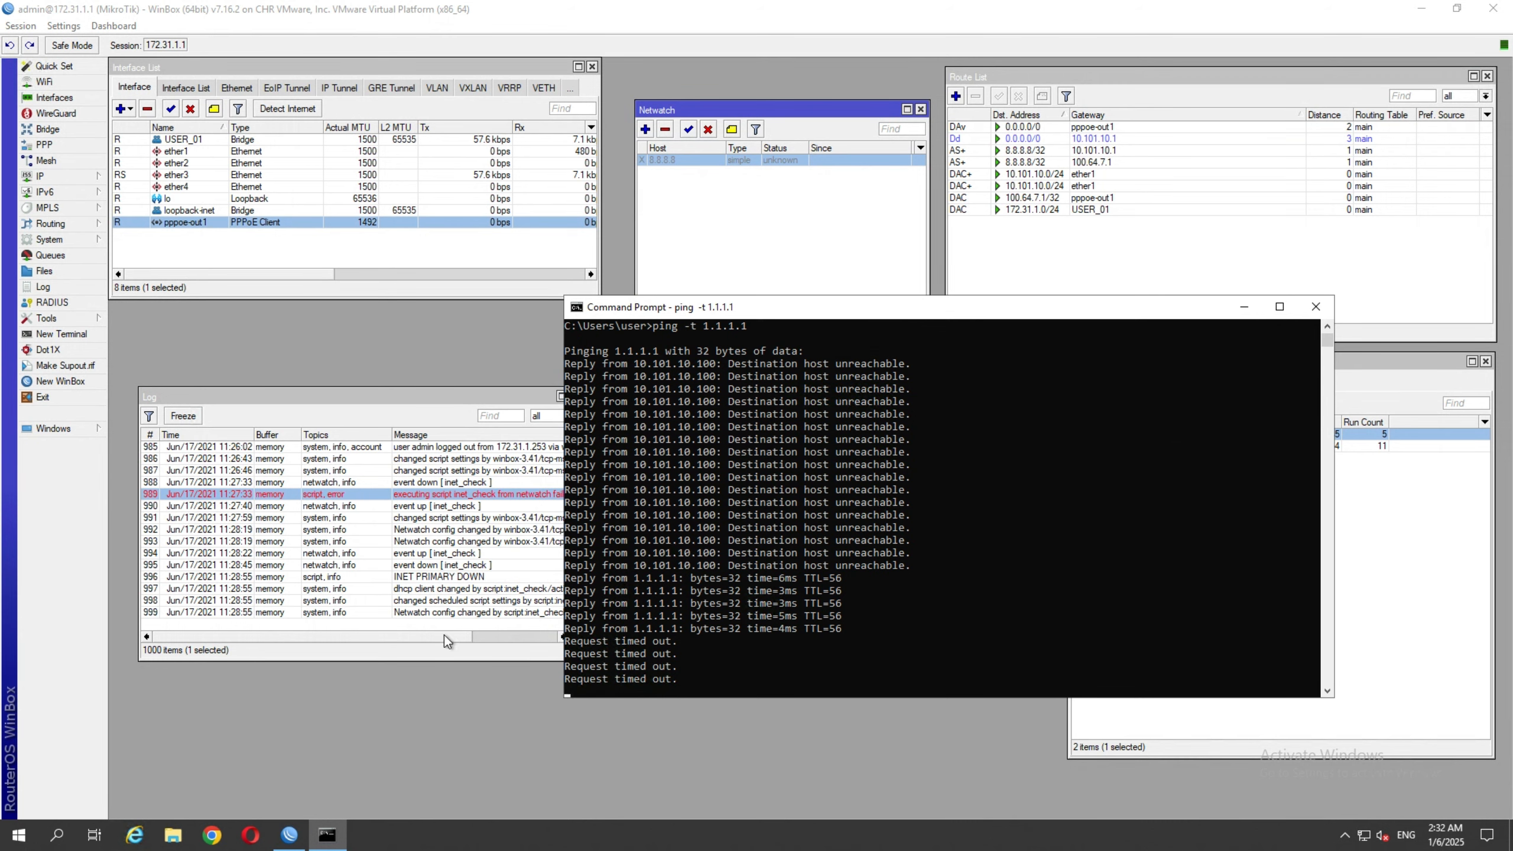
{"action": "left_click", "coordinate": [454, 590]}
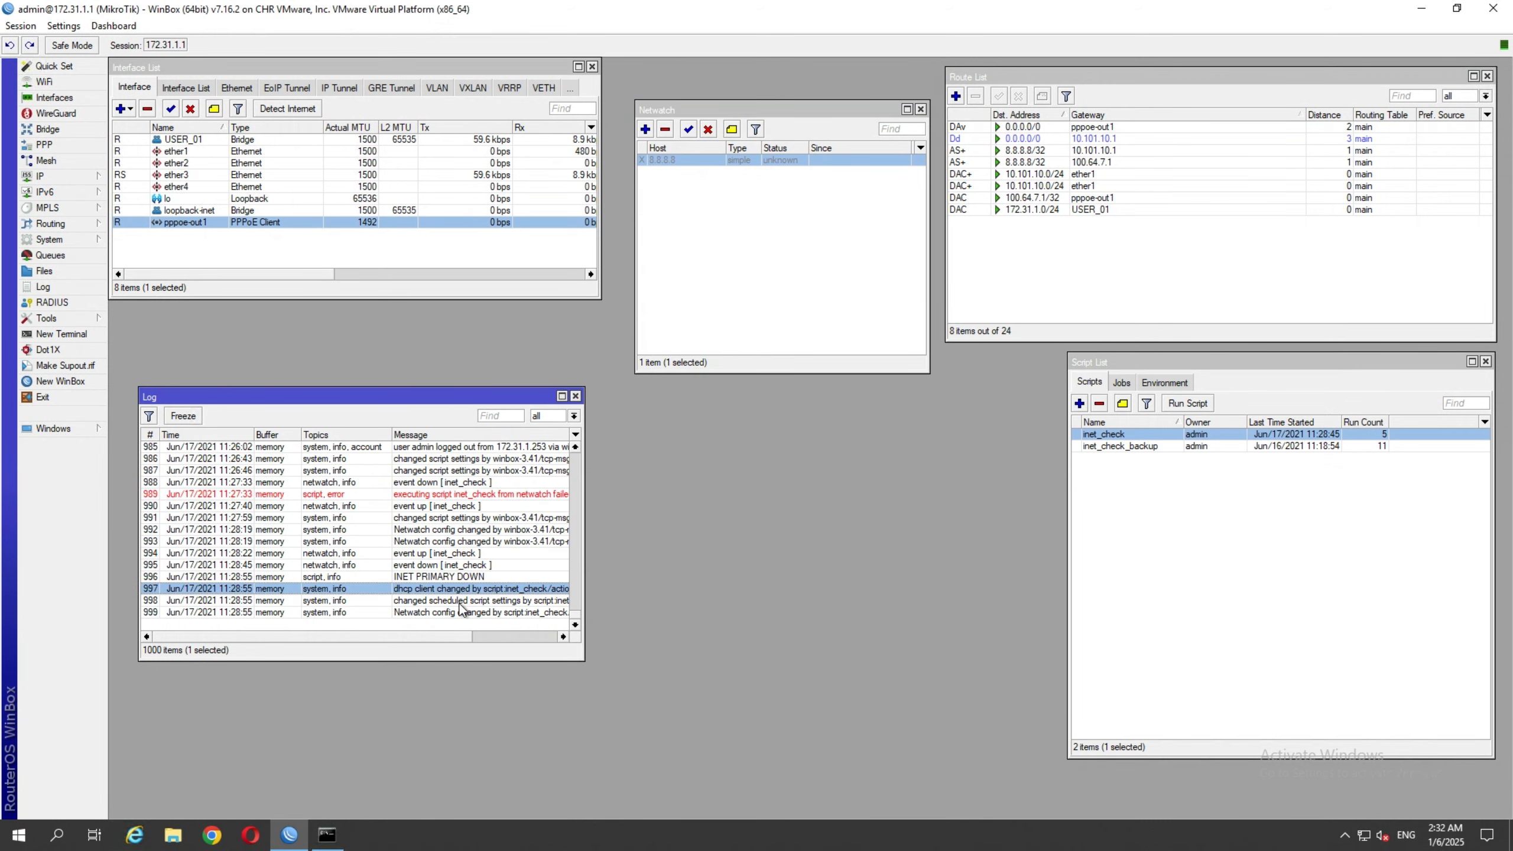
{"action": "left_click", "coordinate": [457, 600]}
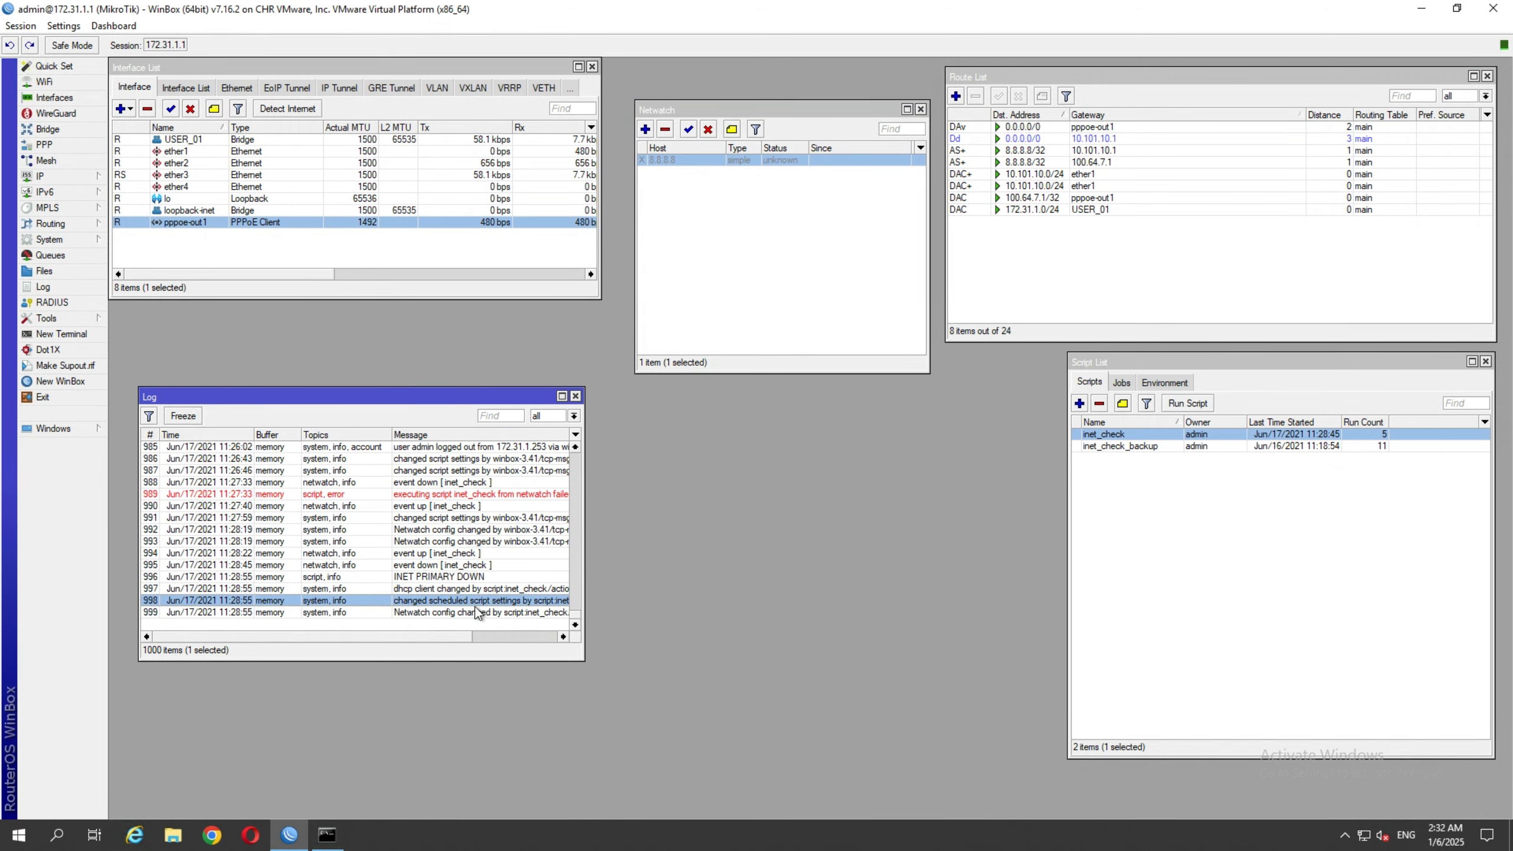
{"action": "left_click", "coordinate": [475, 612]}
- Check the ping replies in Command Prompt and stop the continuous ping to 1.1.1.1
{"action": "left_click", "coordinate": [332, 838]}
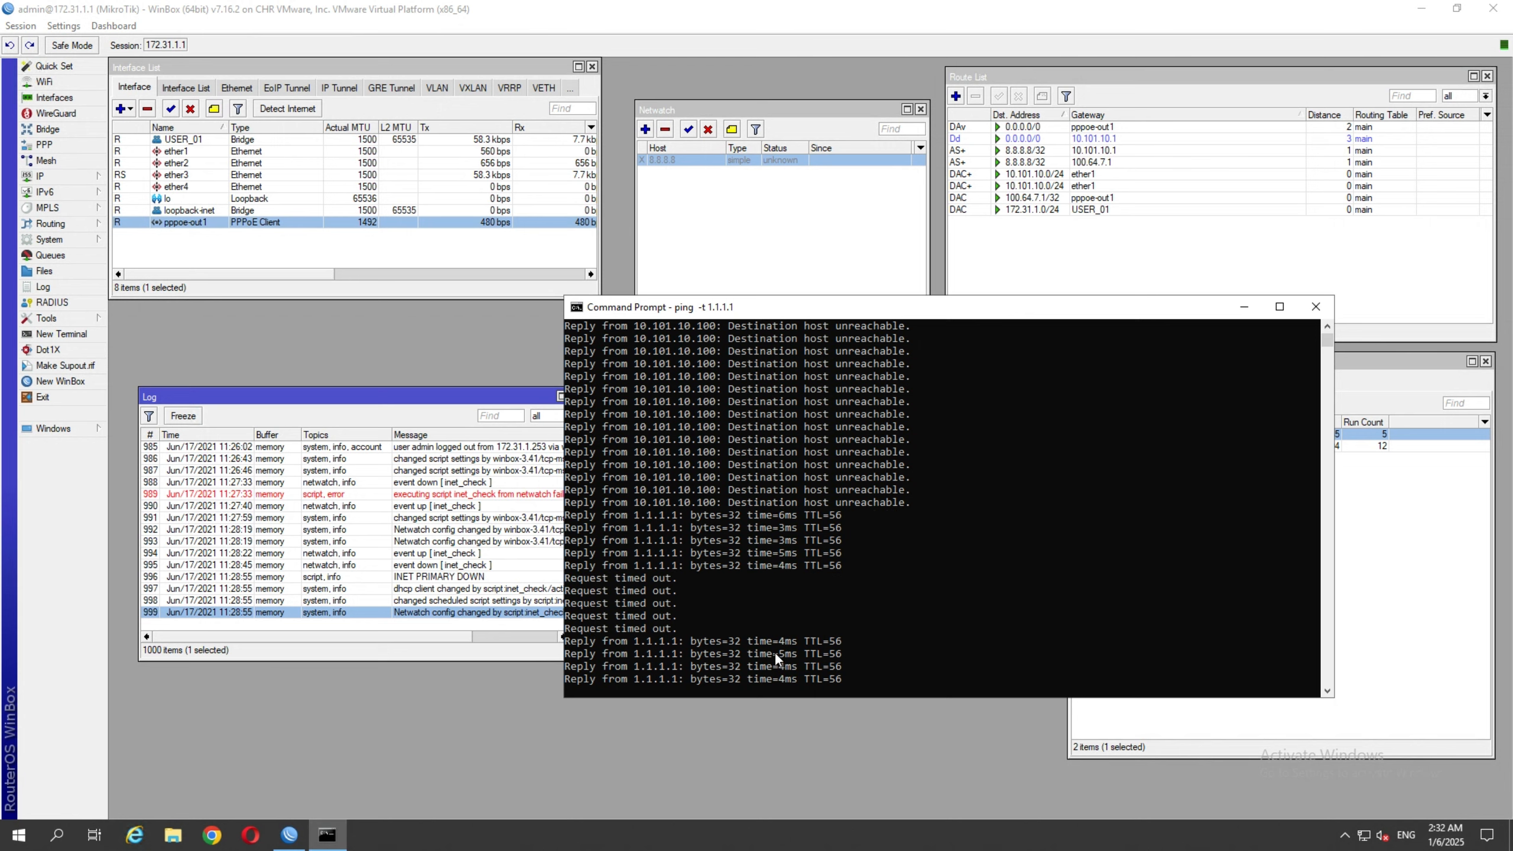
{"action": "left_click", "coordinate": [837, 661]}
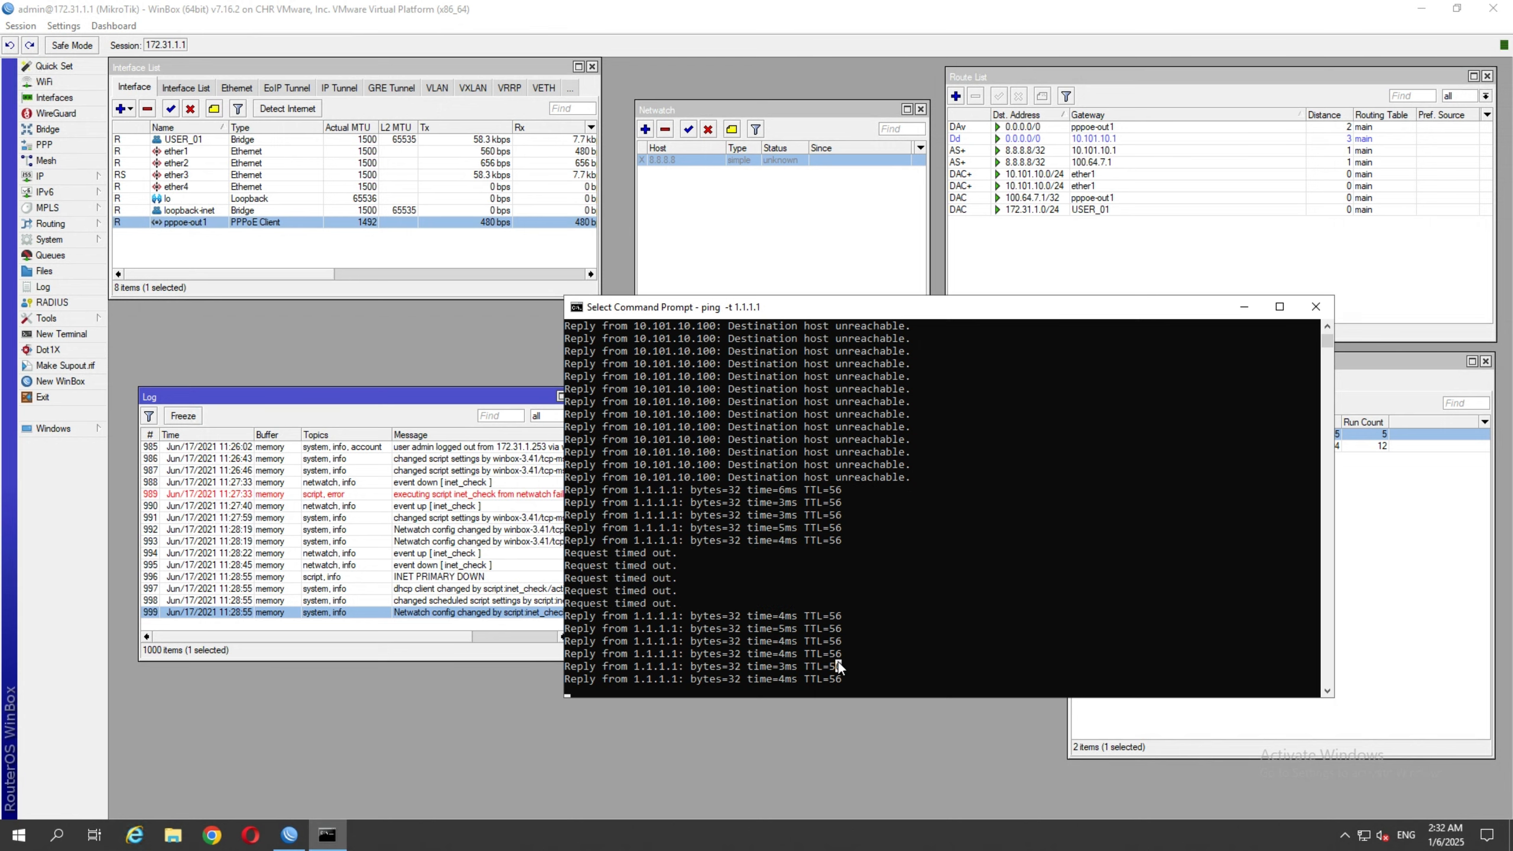
{"action": "key", "text": "ctrl+c"}
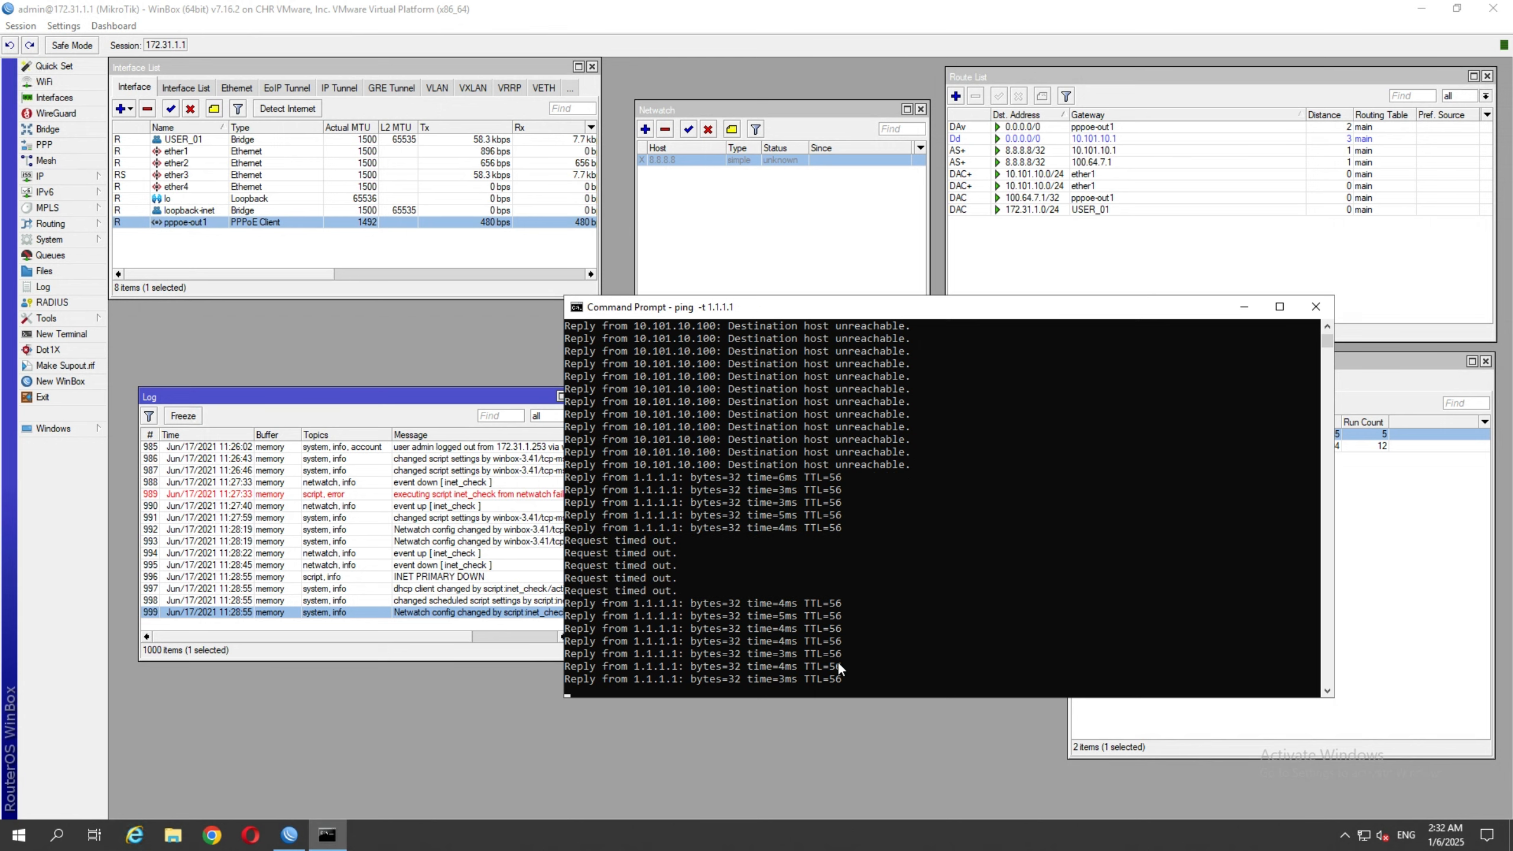
{"action": "key", "text": "ctrl+c"}
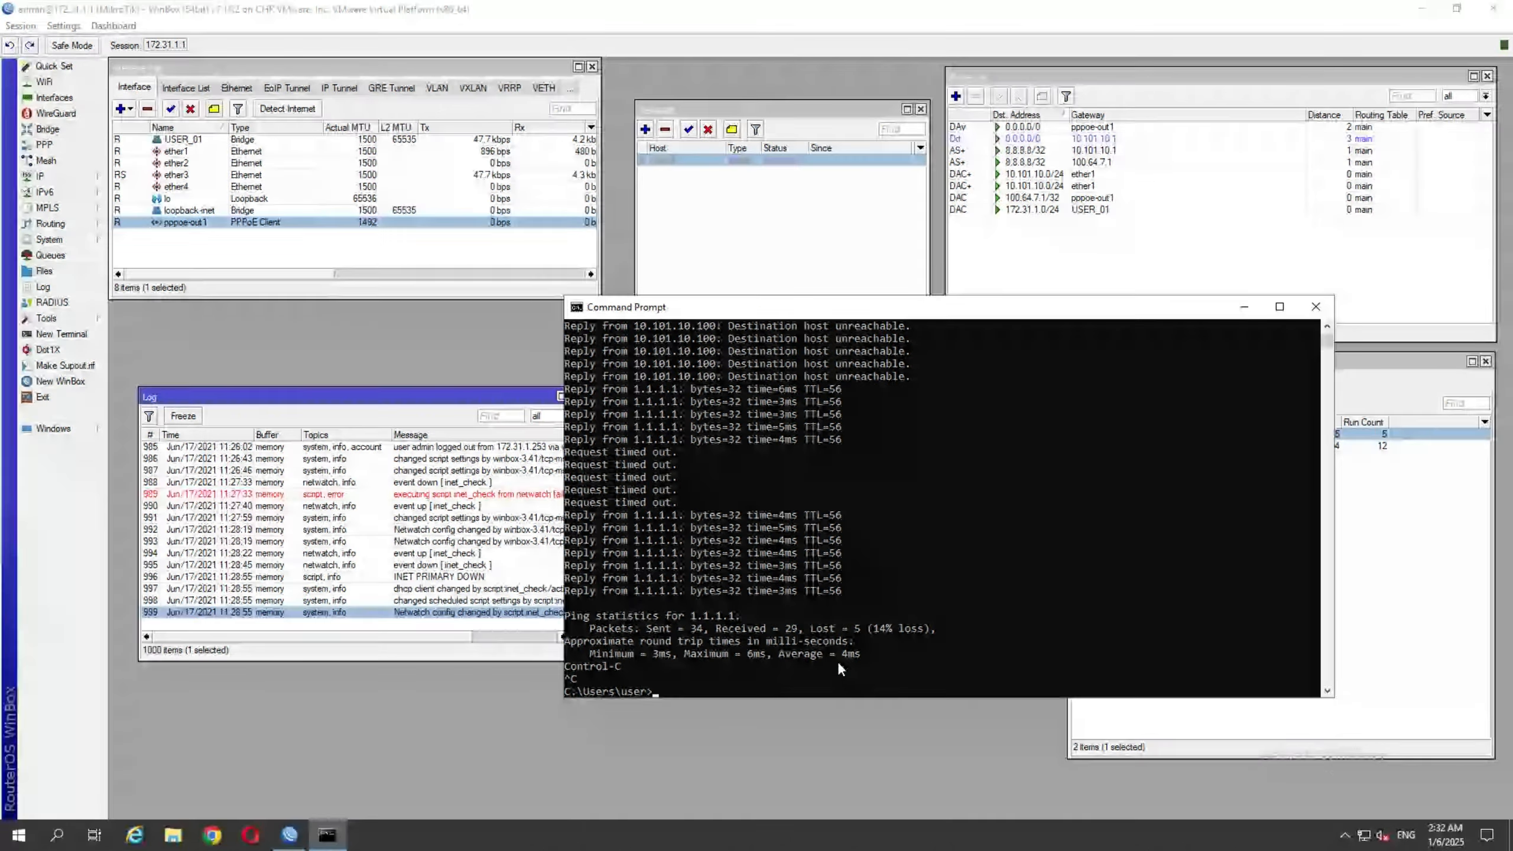
- Examine the pppoe-out1 and 10.101.10.1 default routes and the 8.8.8.8/32 route through 100.64.7.1 in the route list
{"action": "left_click", "coordinate": [1096, 126]}
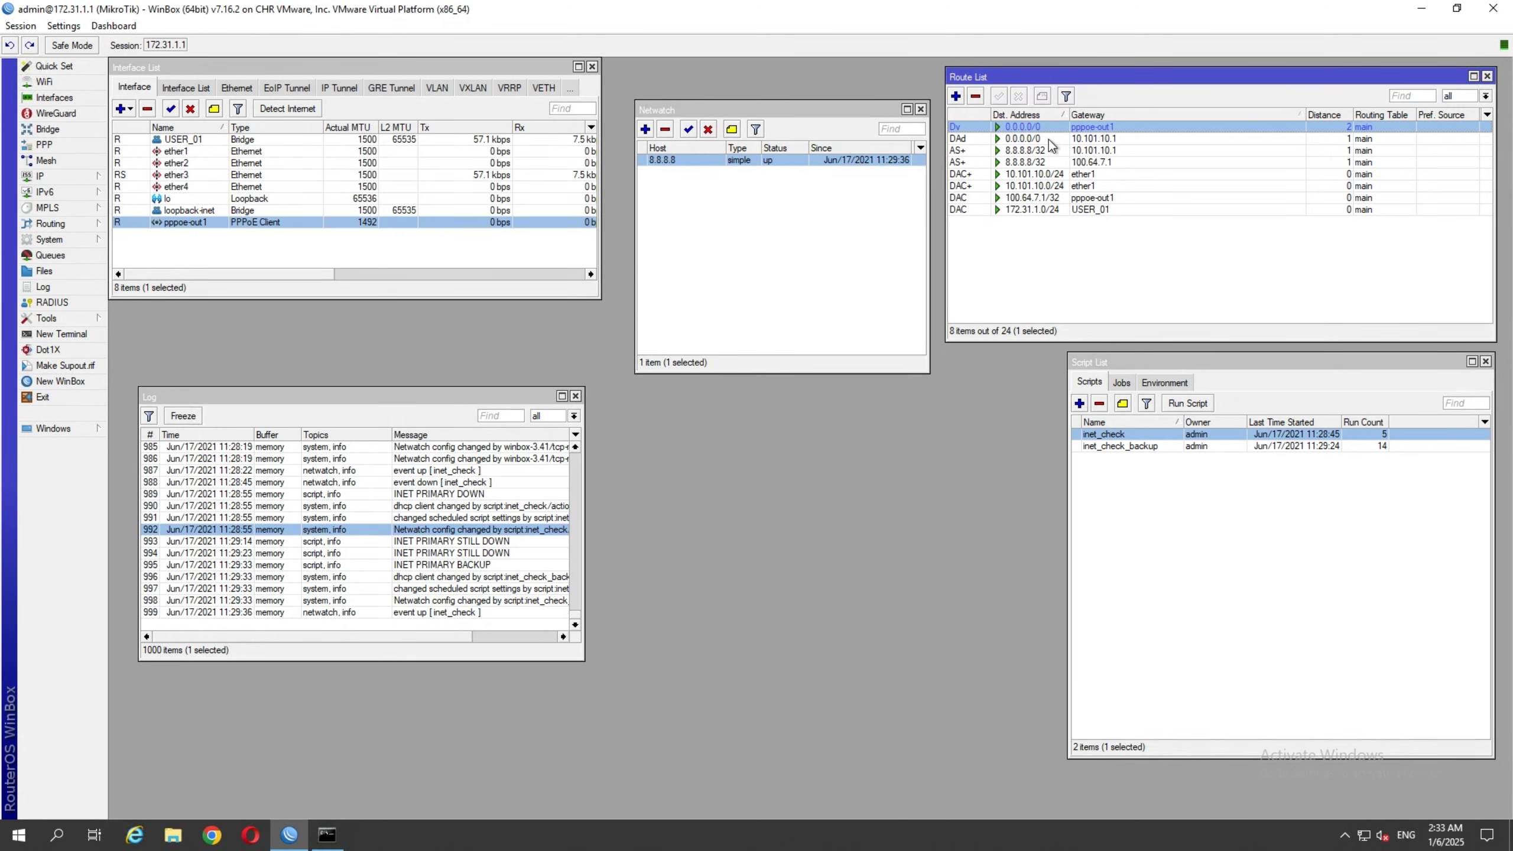
{"action": "left_click", "coordinate": [1030, 138]}
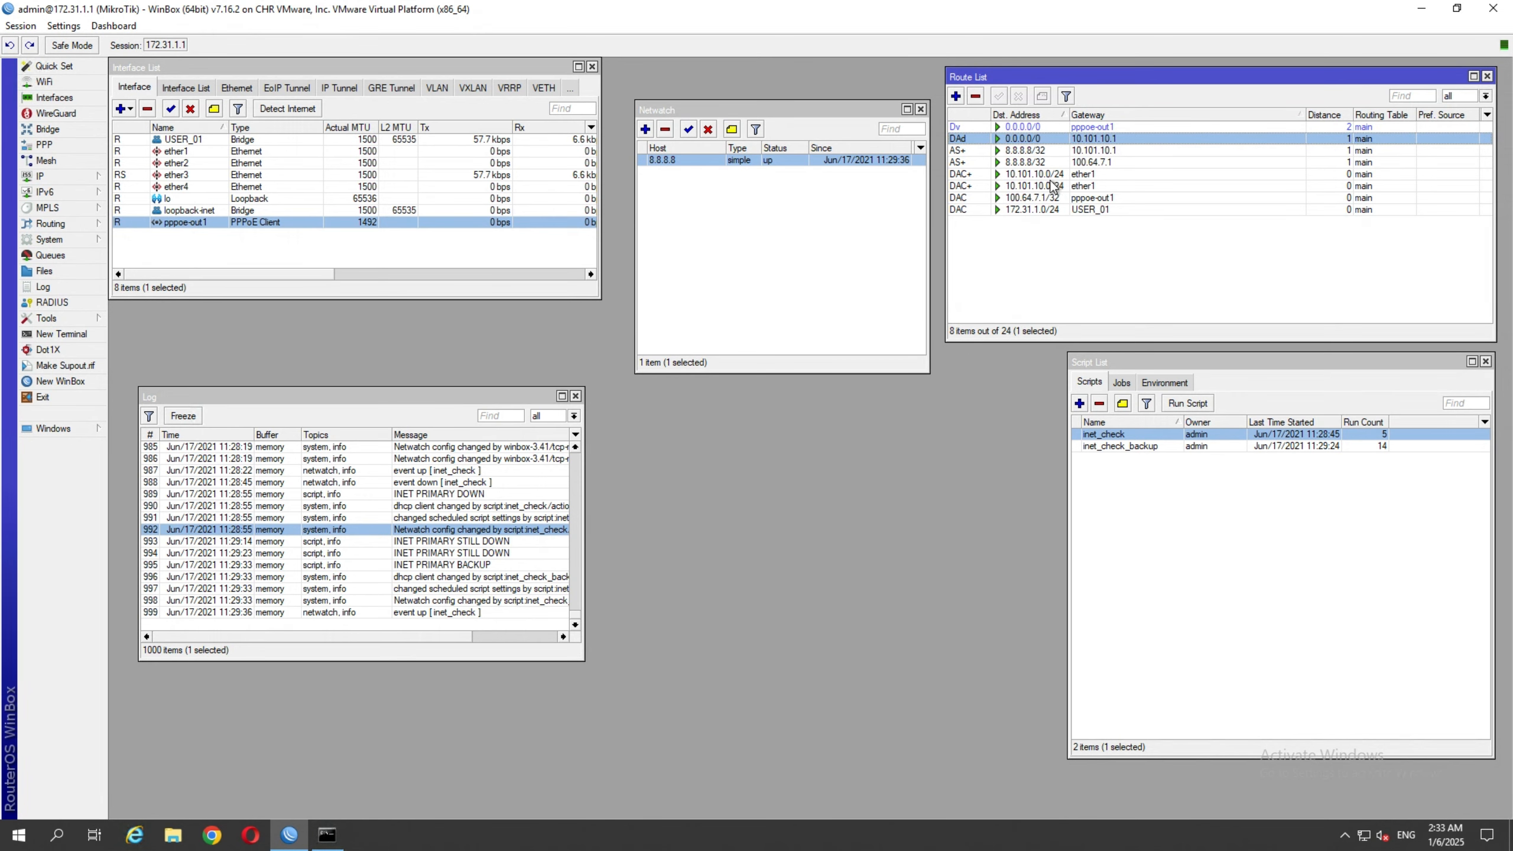
{"action": "left_click", "coordinate": [1036, 160]}
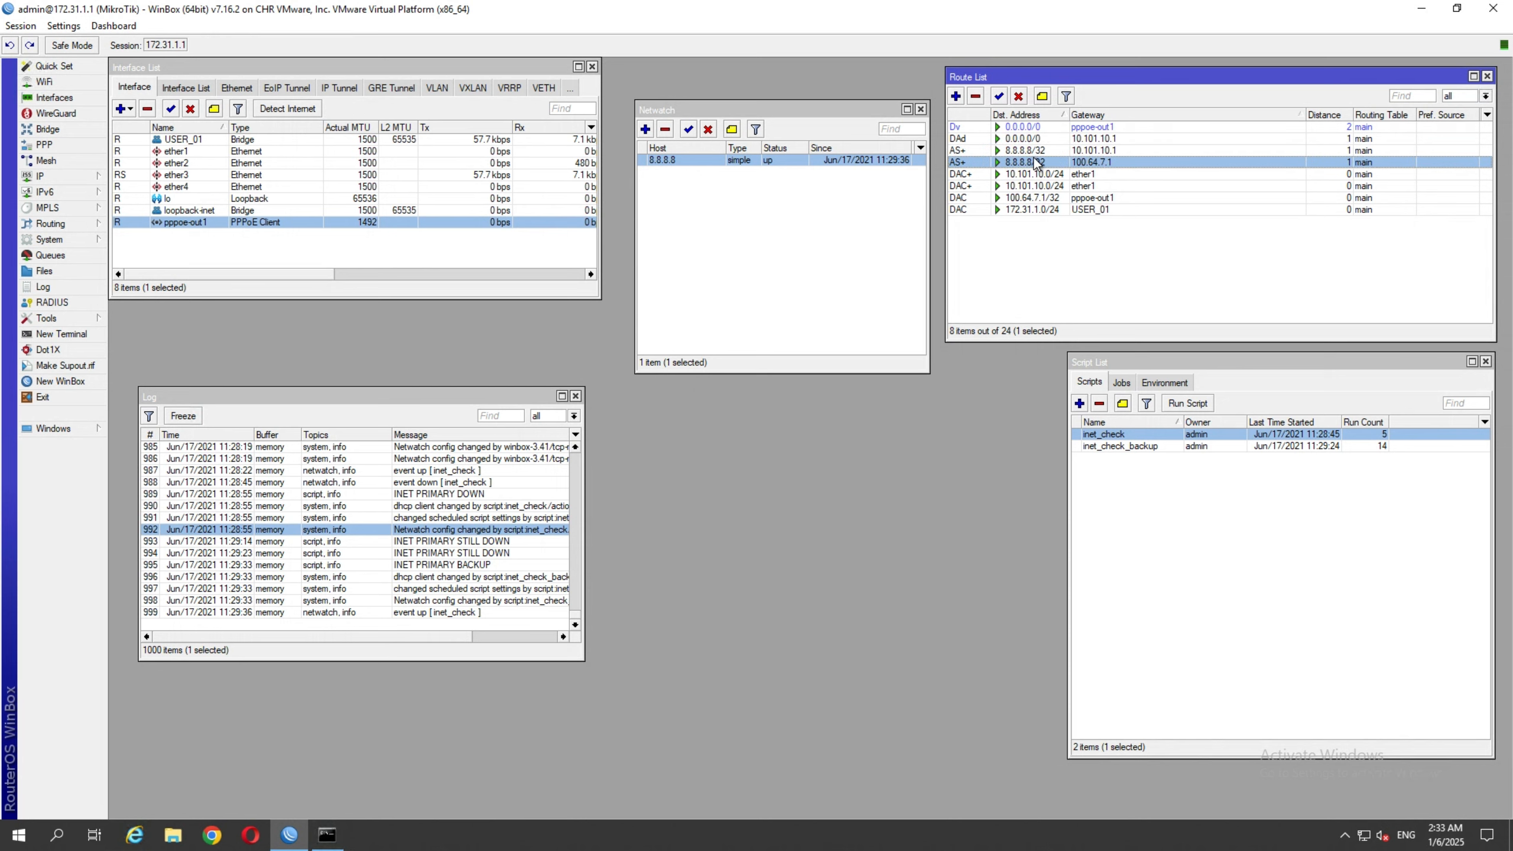
- Compare the two 8.8.8.8/32 routes with the default routes and inspect the gateway of the 8.8.8.8/32 route through 10.101.10.1
{"action": "left_click", "coordinate": [1031, 152]}
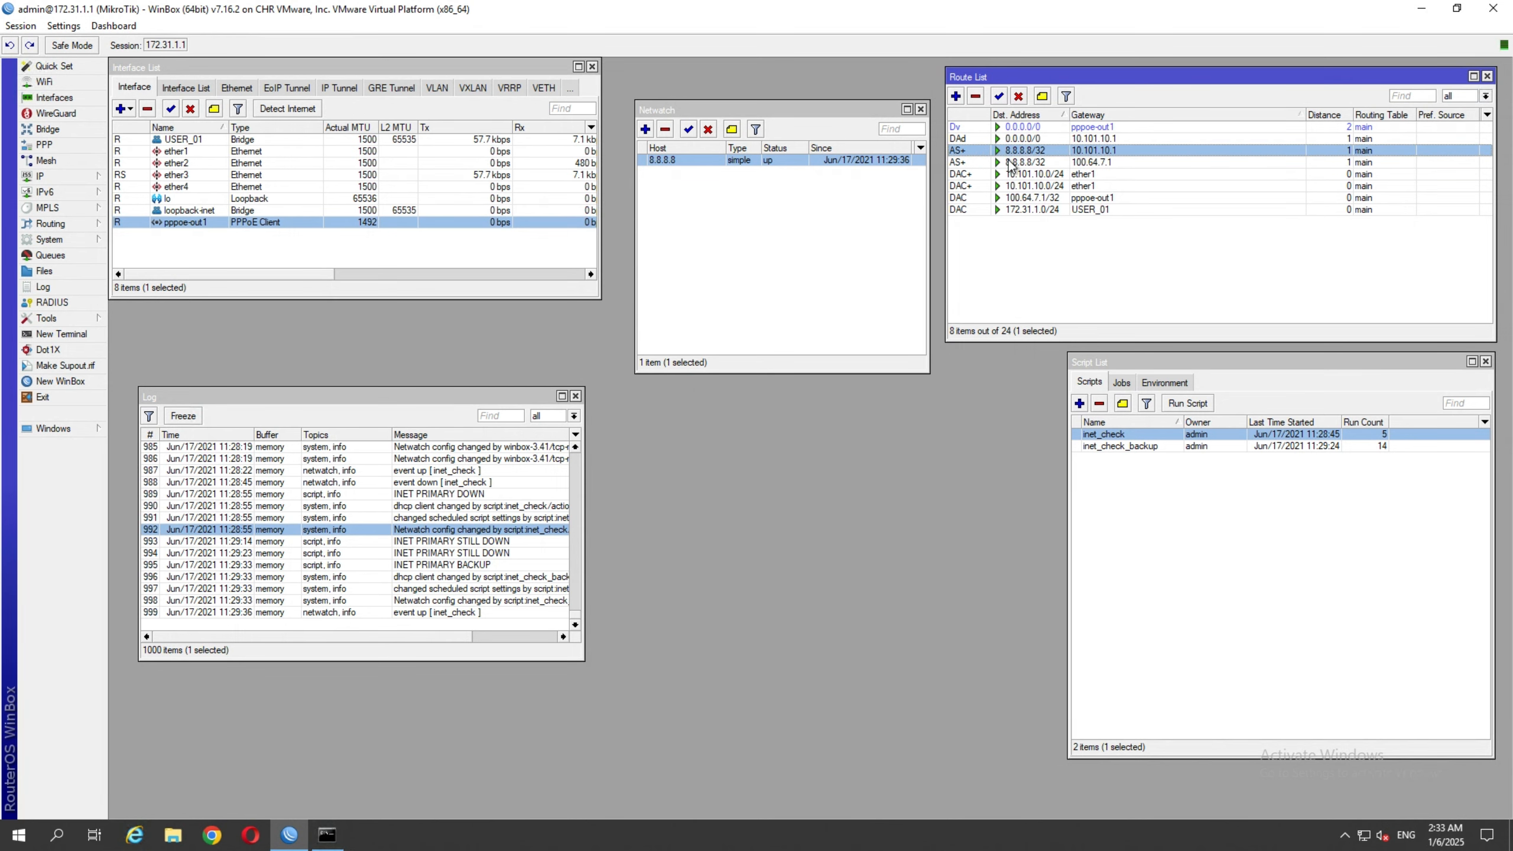
{"action": "left_click", "coordinate": [1010, 161]}
{"action": "left_click", "coordinate": [1016, 151]}
{"action": "left_click", "coordinate": [1038, 161]}
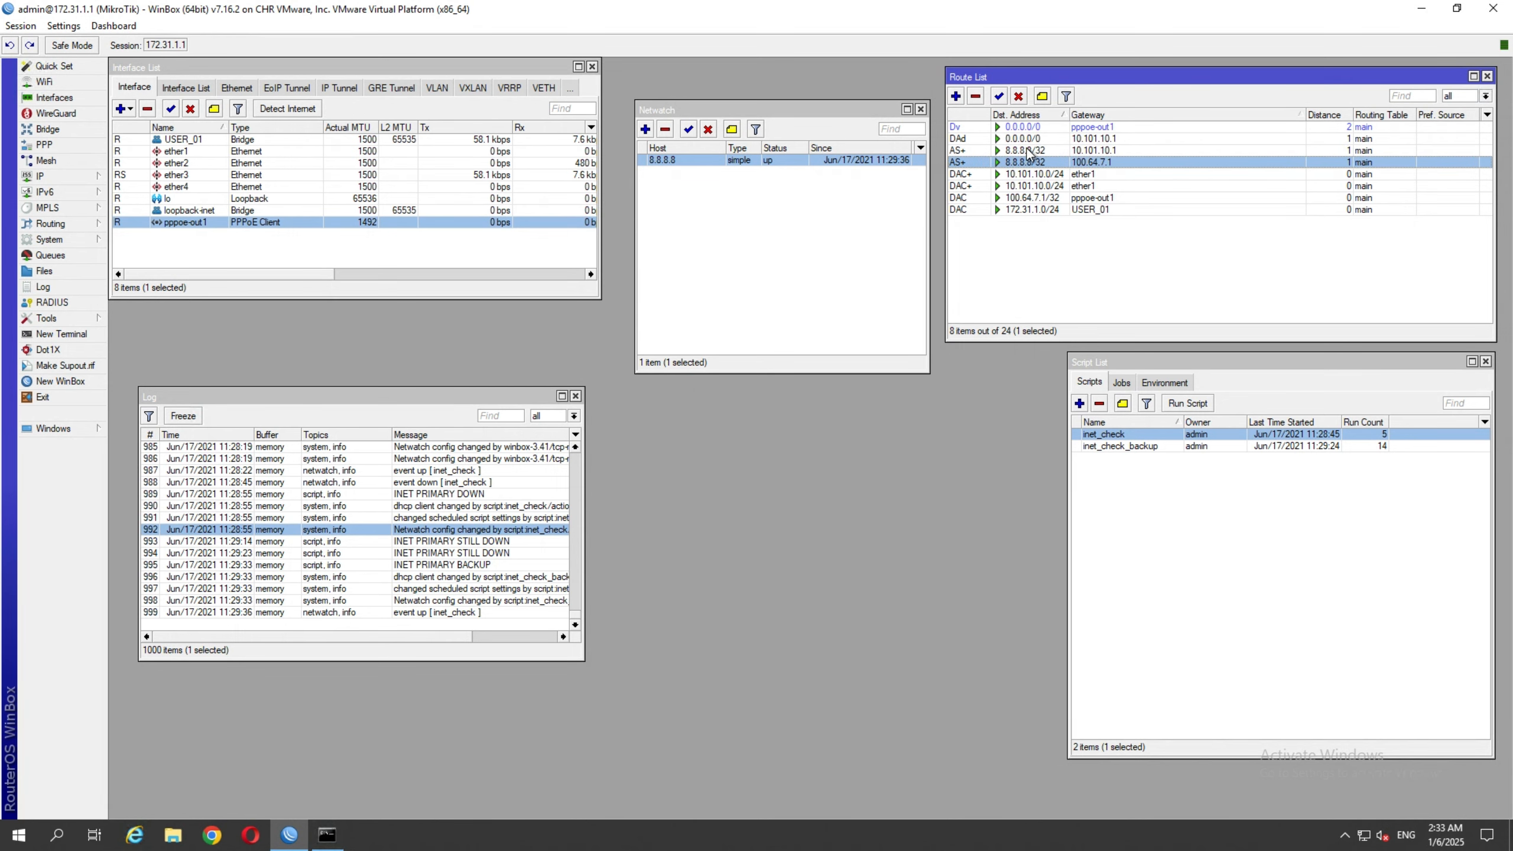
{"action": "double_click", "coordinate": [1033, 152]}
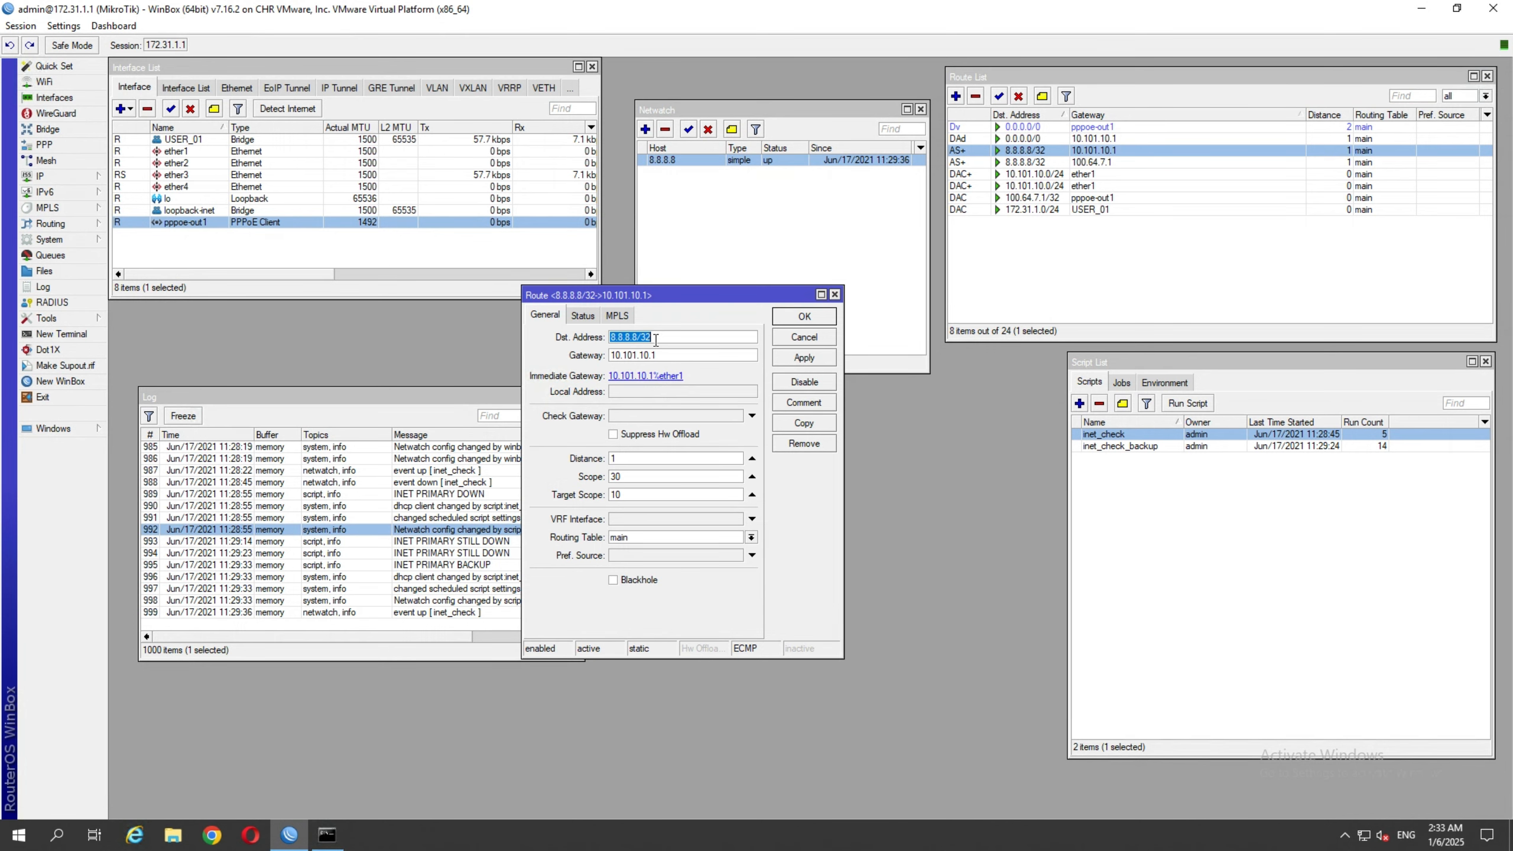
{"action": "double_click", "coordinate": [682, 356]}
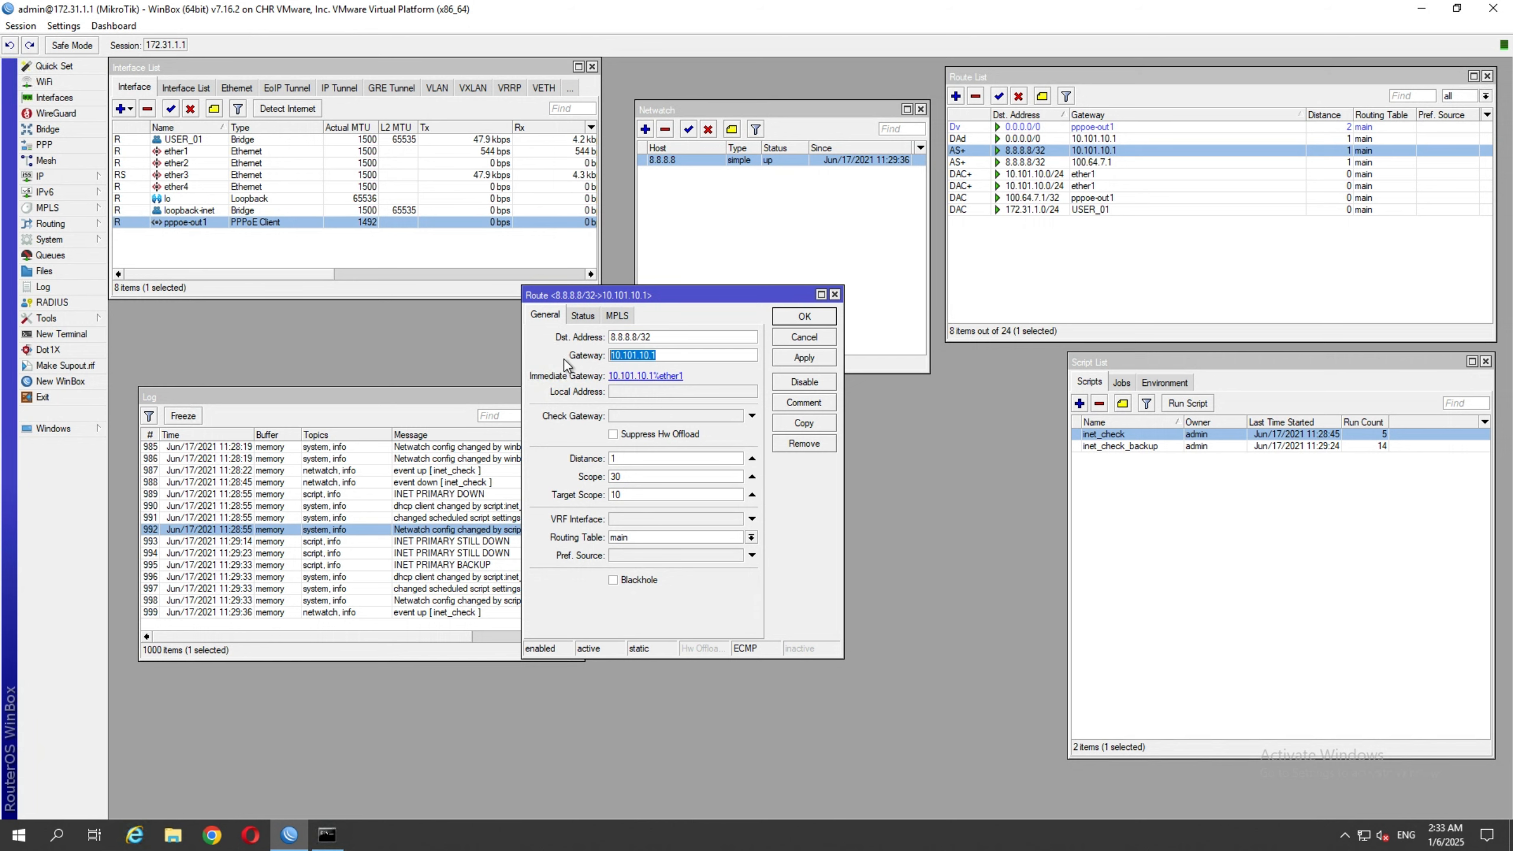
{"action": "left_click", "coordinate": [1066, 159]}
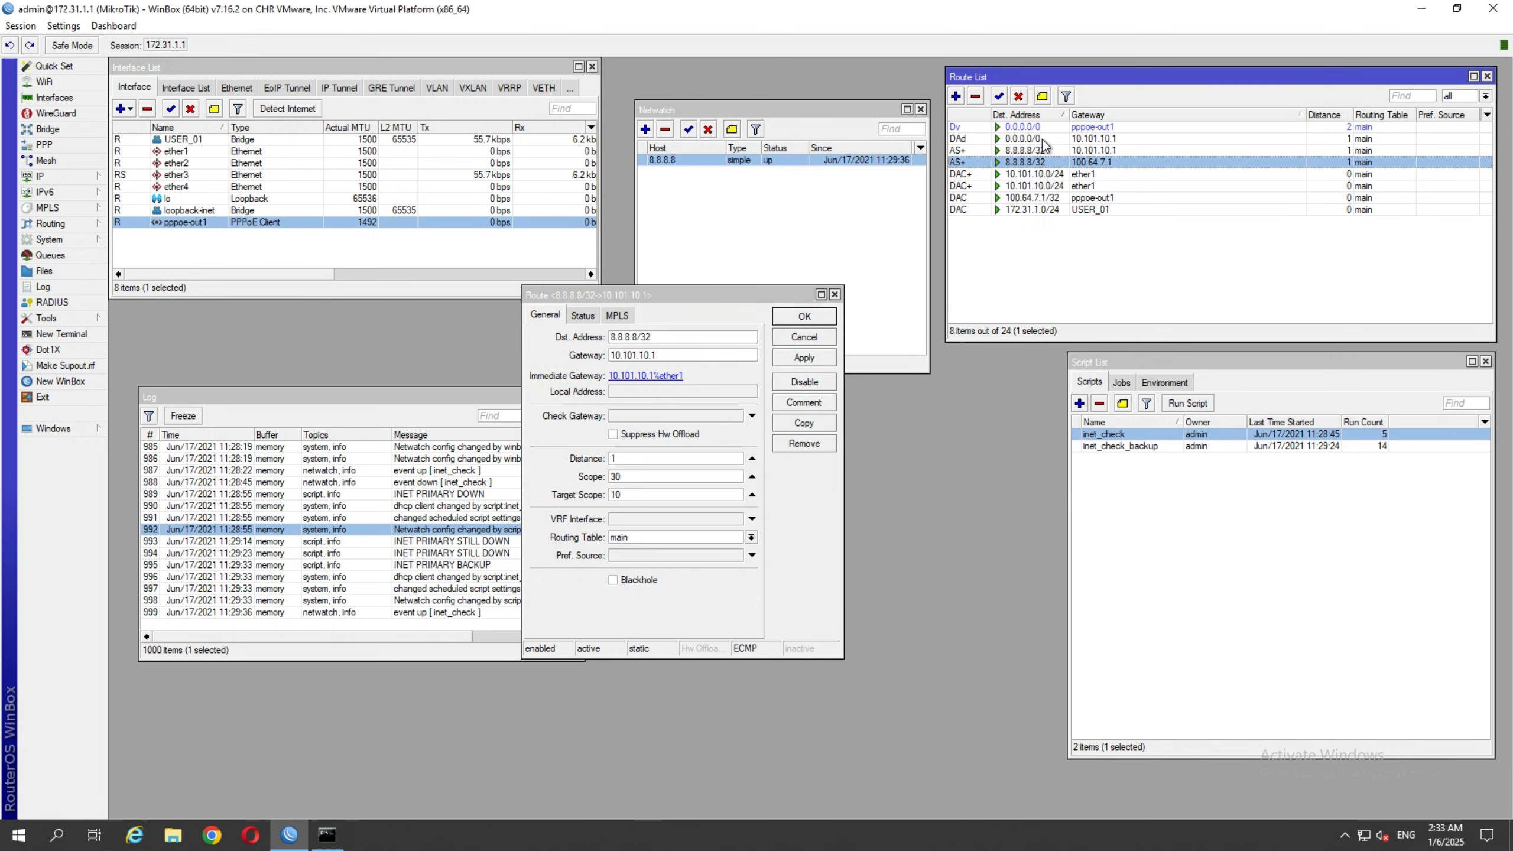
{"action": "left_click", "coordinate": [1046, 139]}
{"action": "left_click", "coordinate": [1040, 129]}
{"action": "left_click", "coordinate": [1048, 139]}
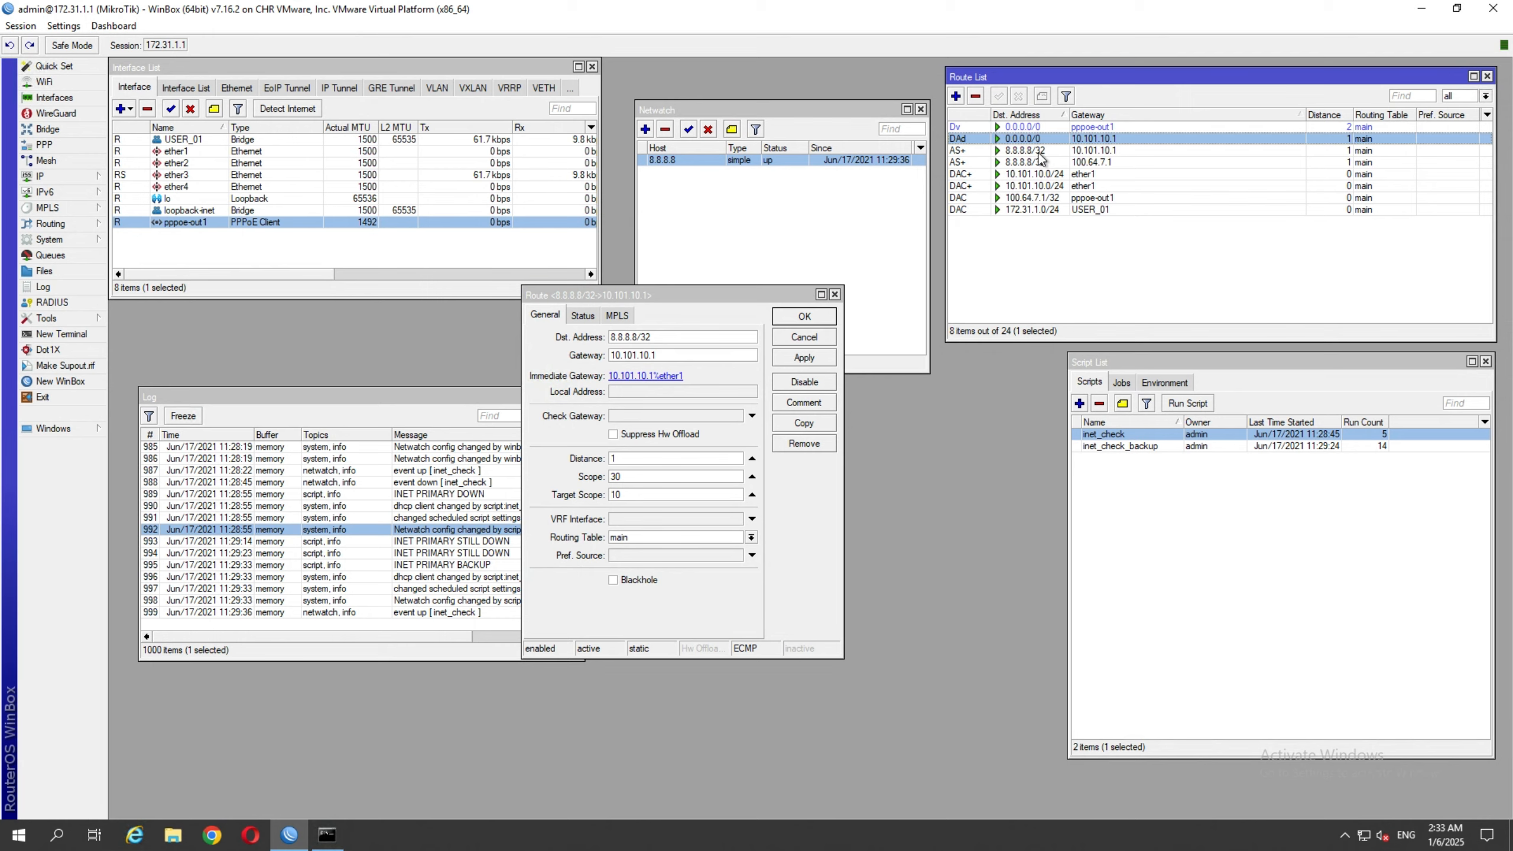
{"action": "left_click", "coordinate": [1040, 153]}
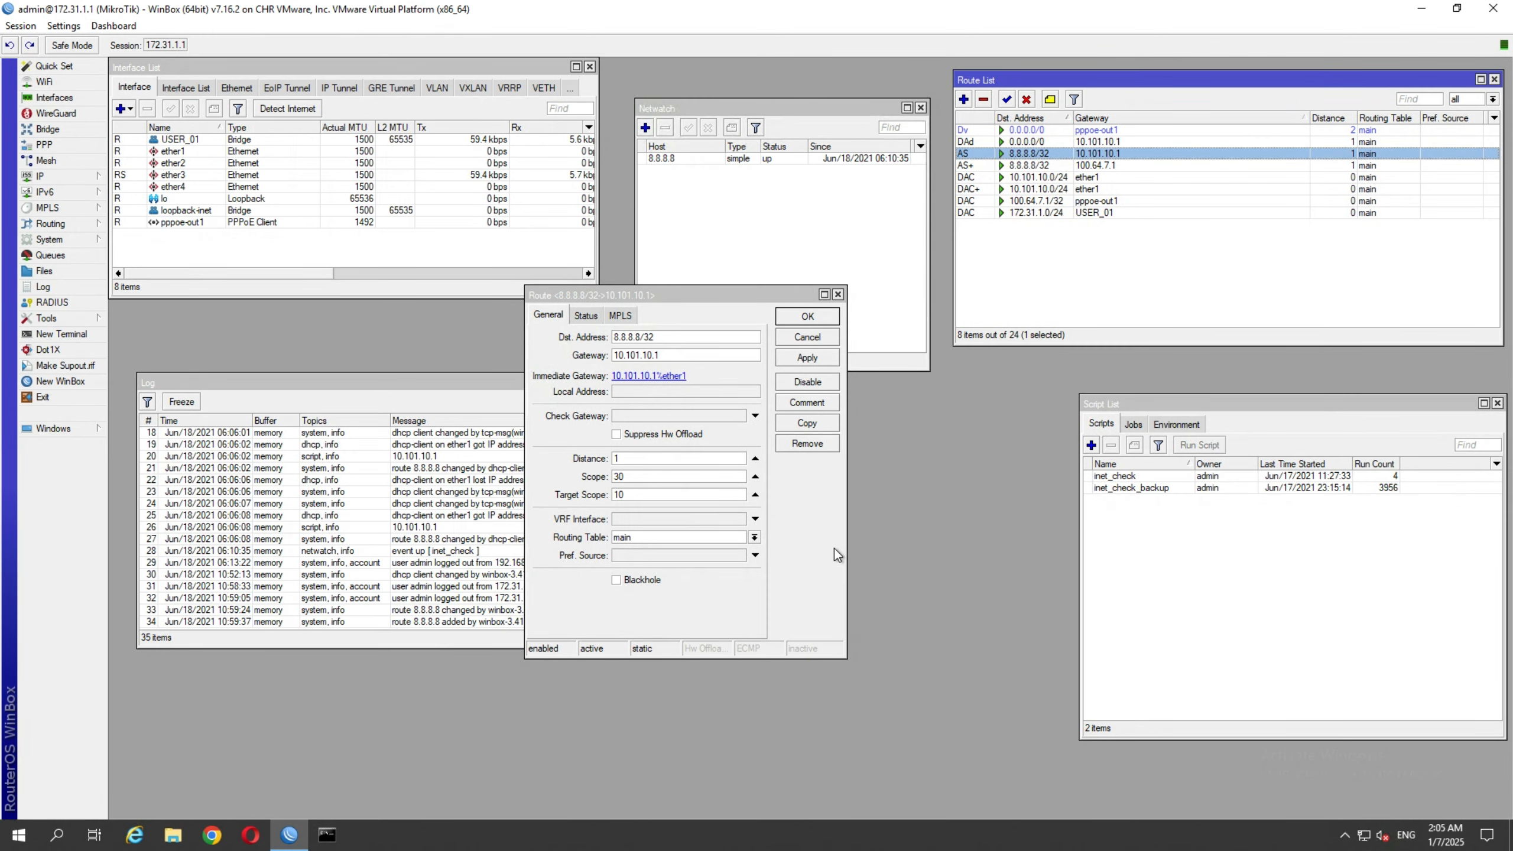
{"action": "left_click", "coordinate": [671, 355]}
{"action": "left_click_drag", "start_coordinate": [671, 355], "coordinate": [591, 358]}
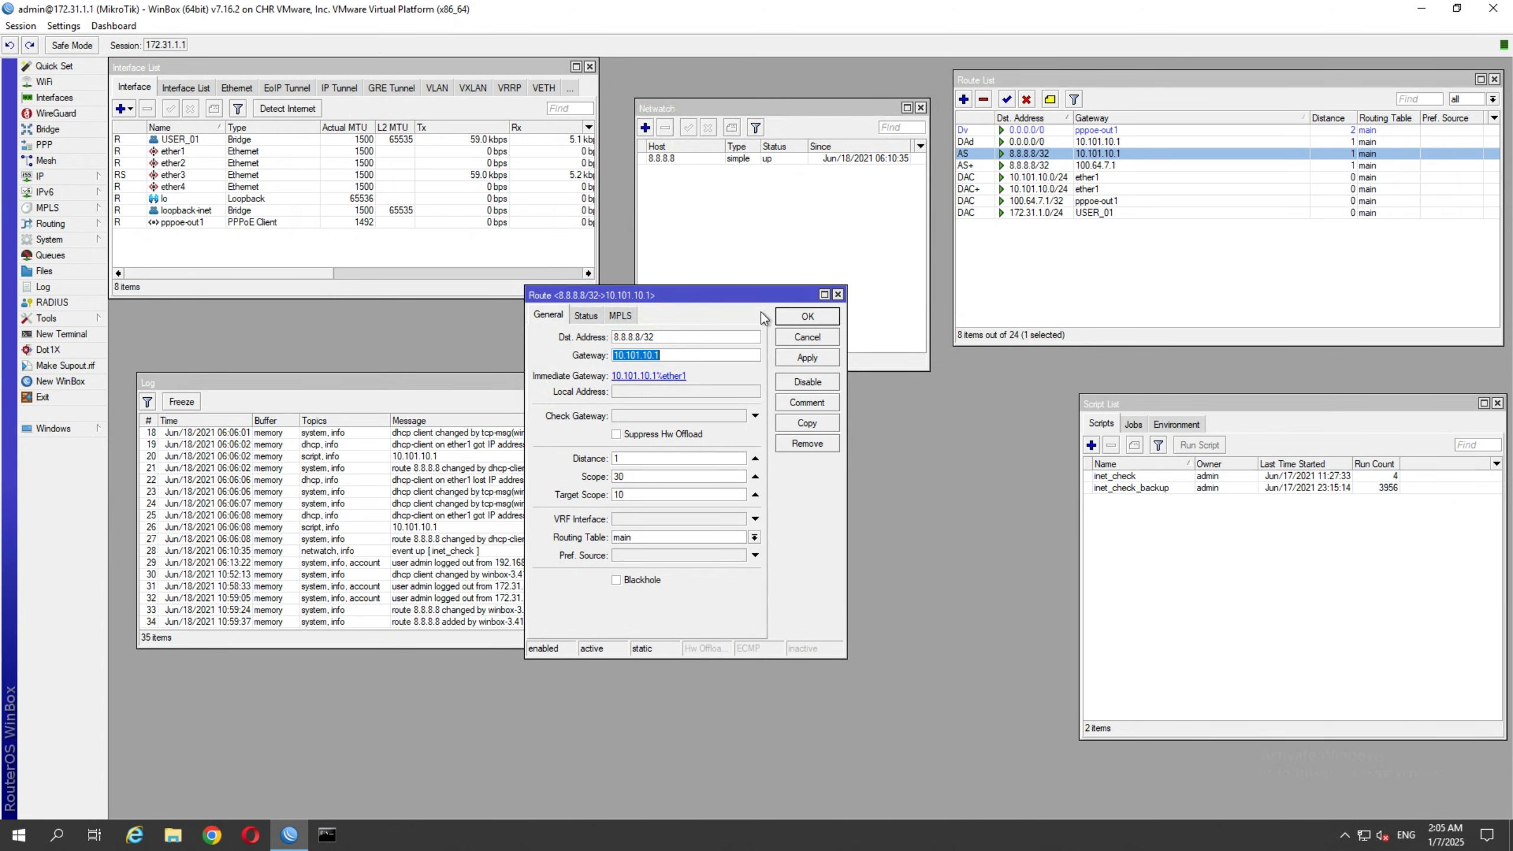
- Paste a script into the ether1 DHCP client that, when bound, sets the gateway of the route commented primary_check to the lease's gateway-address
{"action": "left_click", "coordinate": [59, 181]}
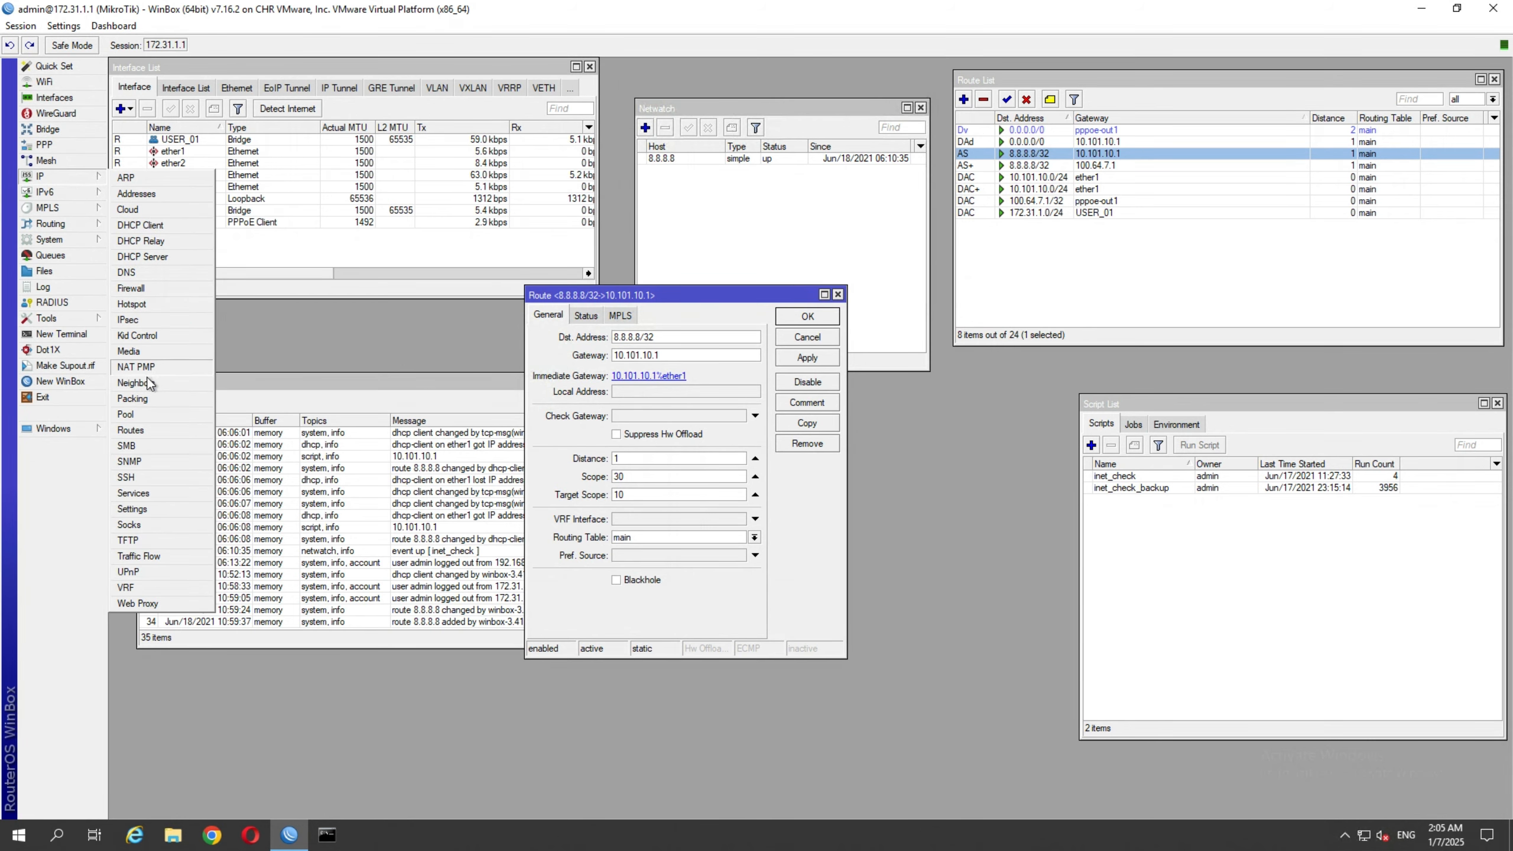
{"action": "left_click", "coordinate": [147, 226]}
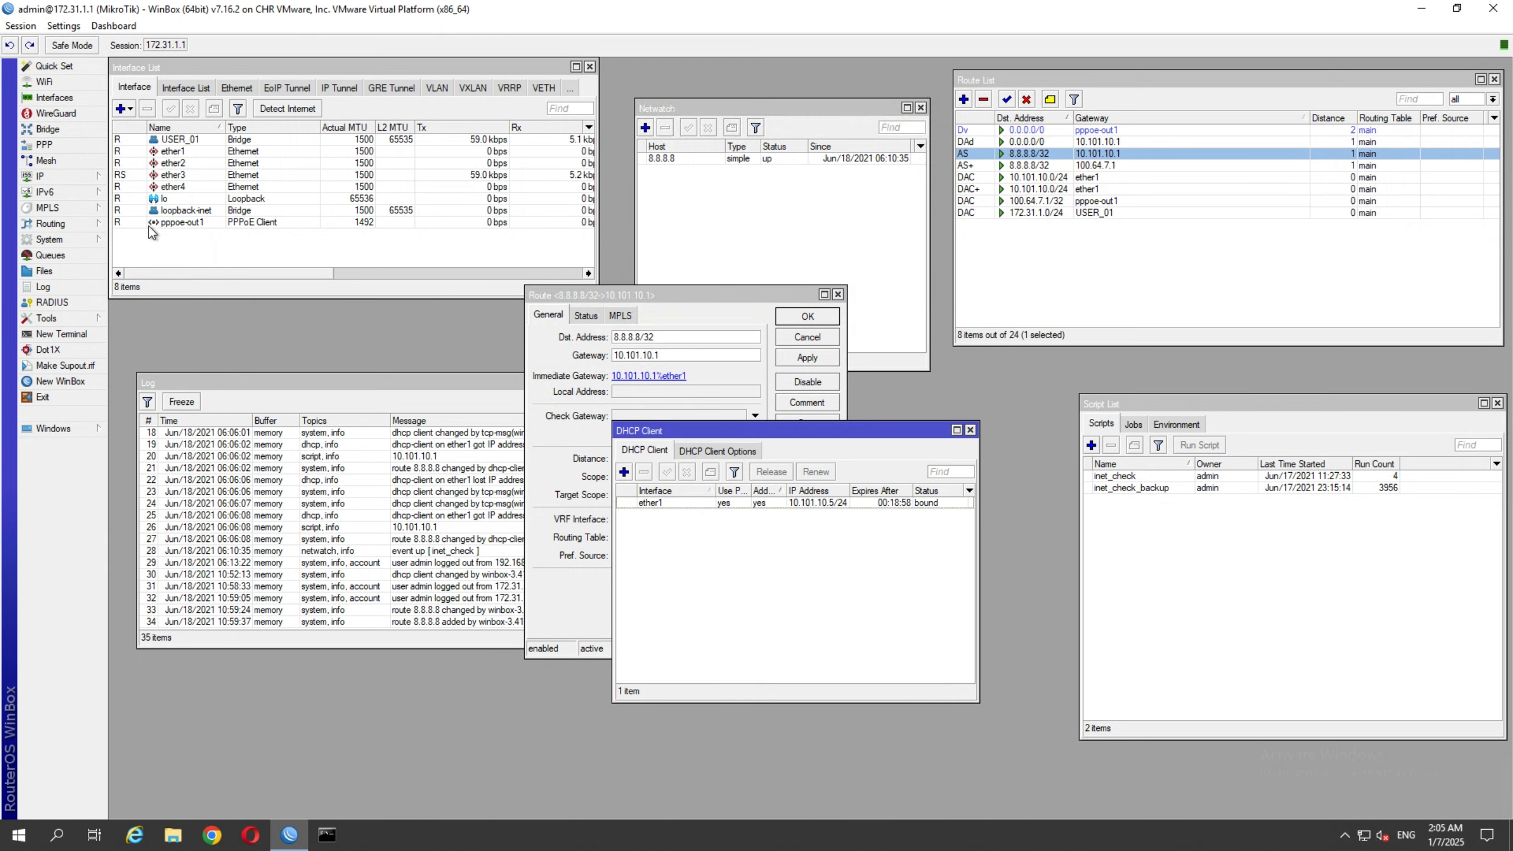
{"action": "double_click", "coordinate": [689, 504]}
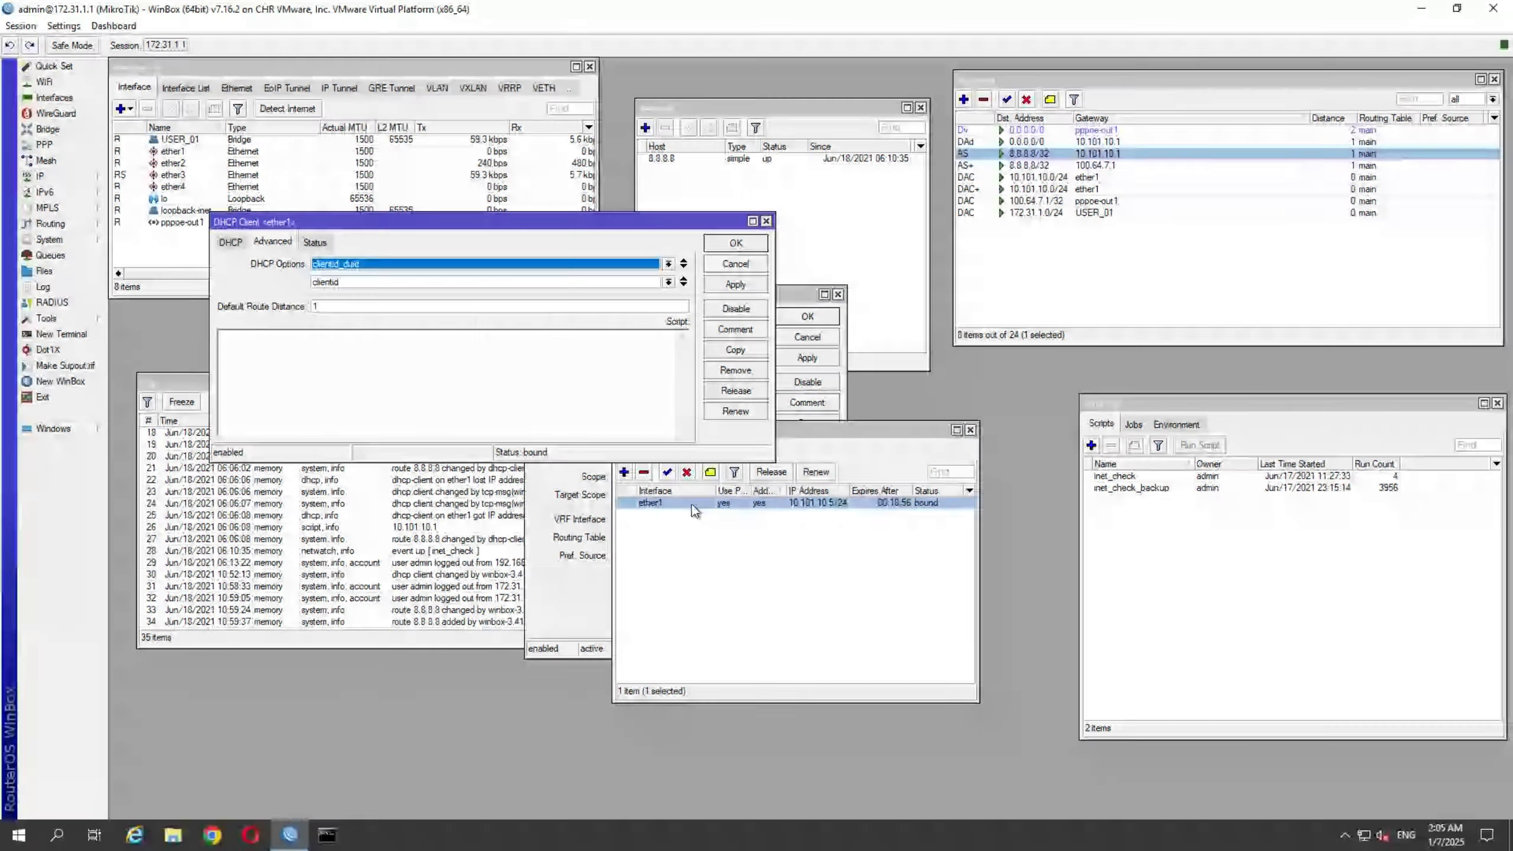
{"action": "left_click", "coordinate": [231, 241]}
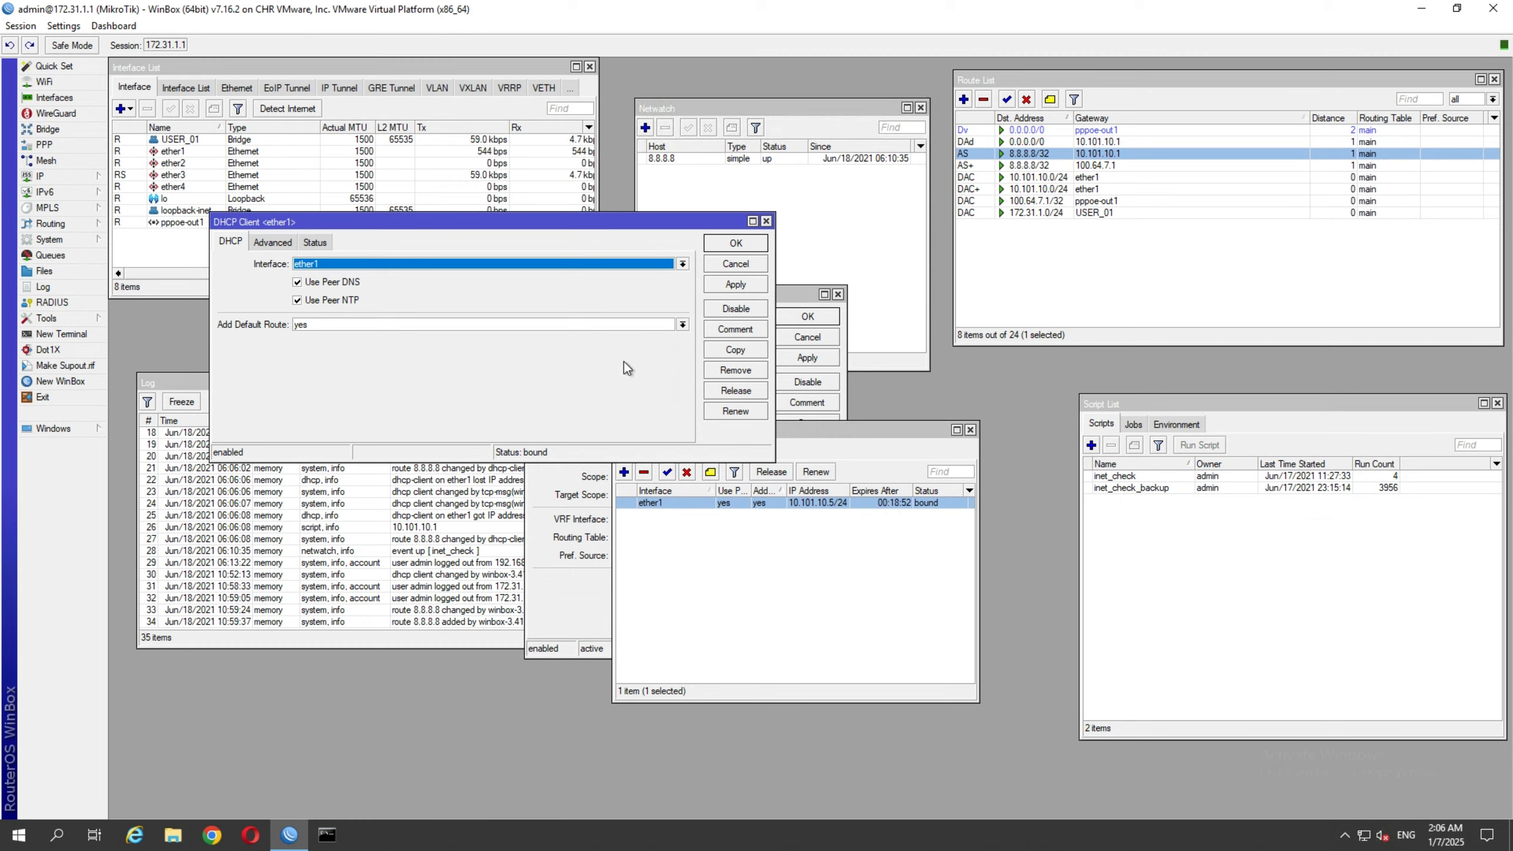
{"action": "left_click", "coordinate": [257, 241]}
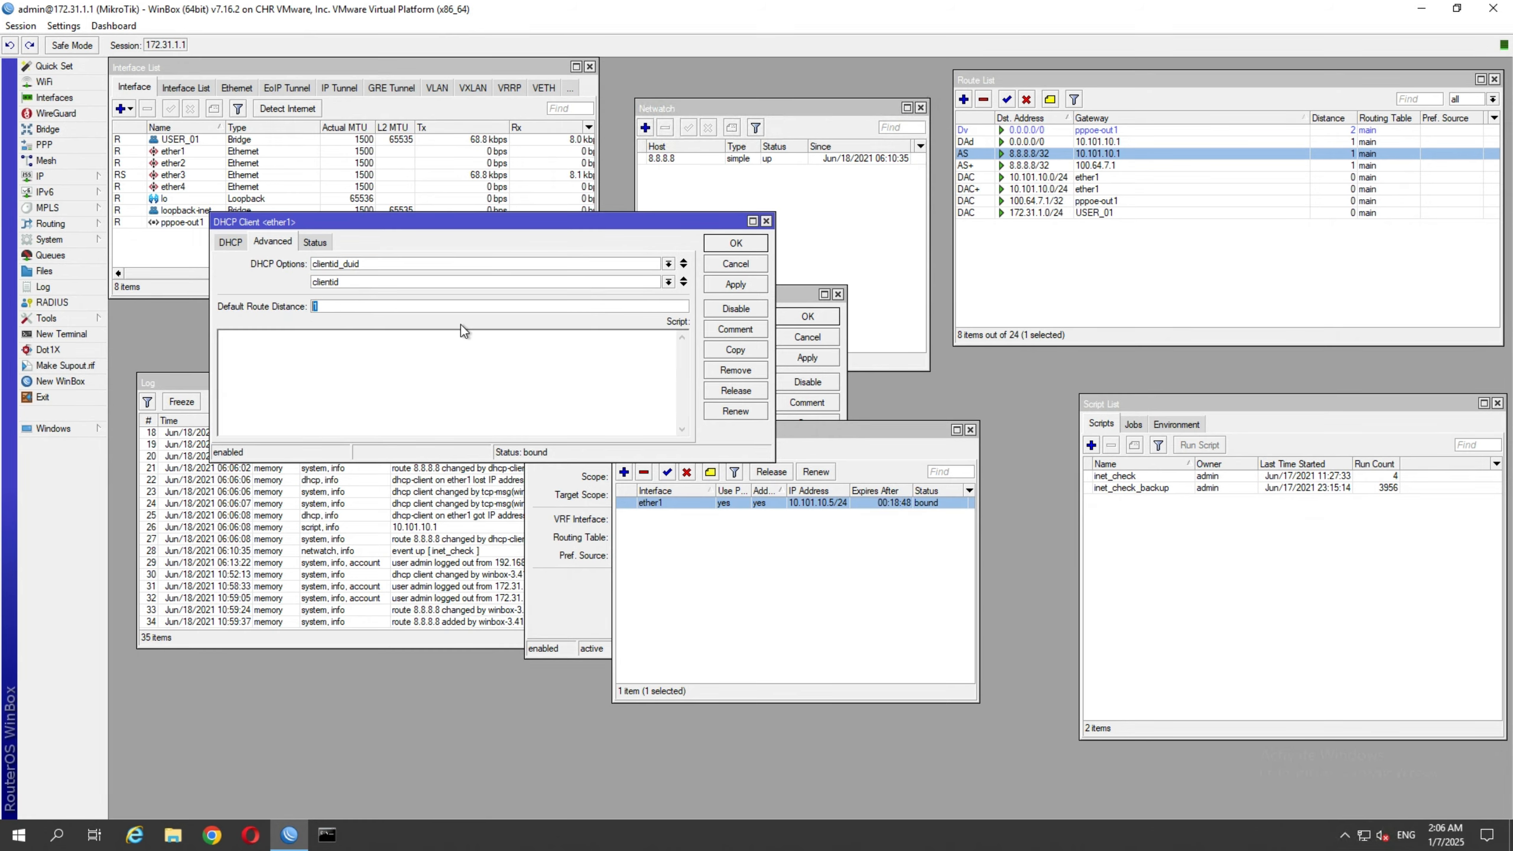
{"action": "left_click", "coordinate": [413, 376]}
{"action": "key", "text": "ctrl+v"}
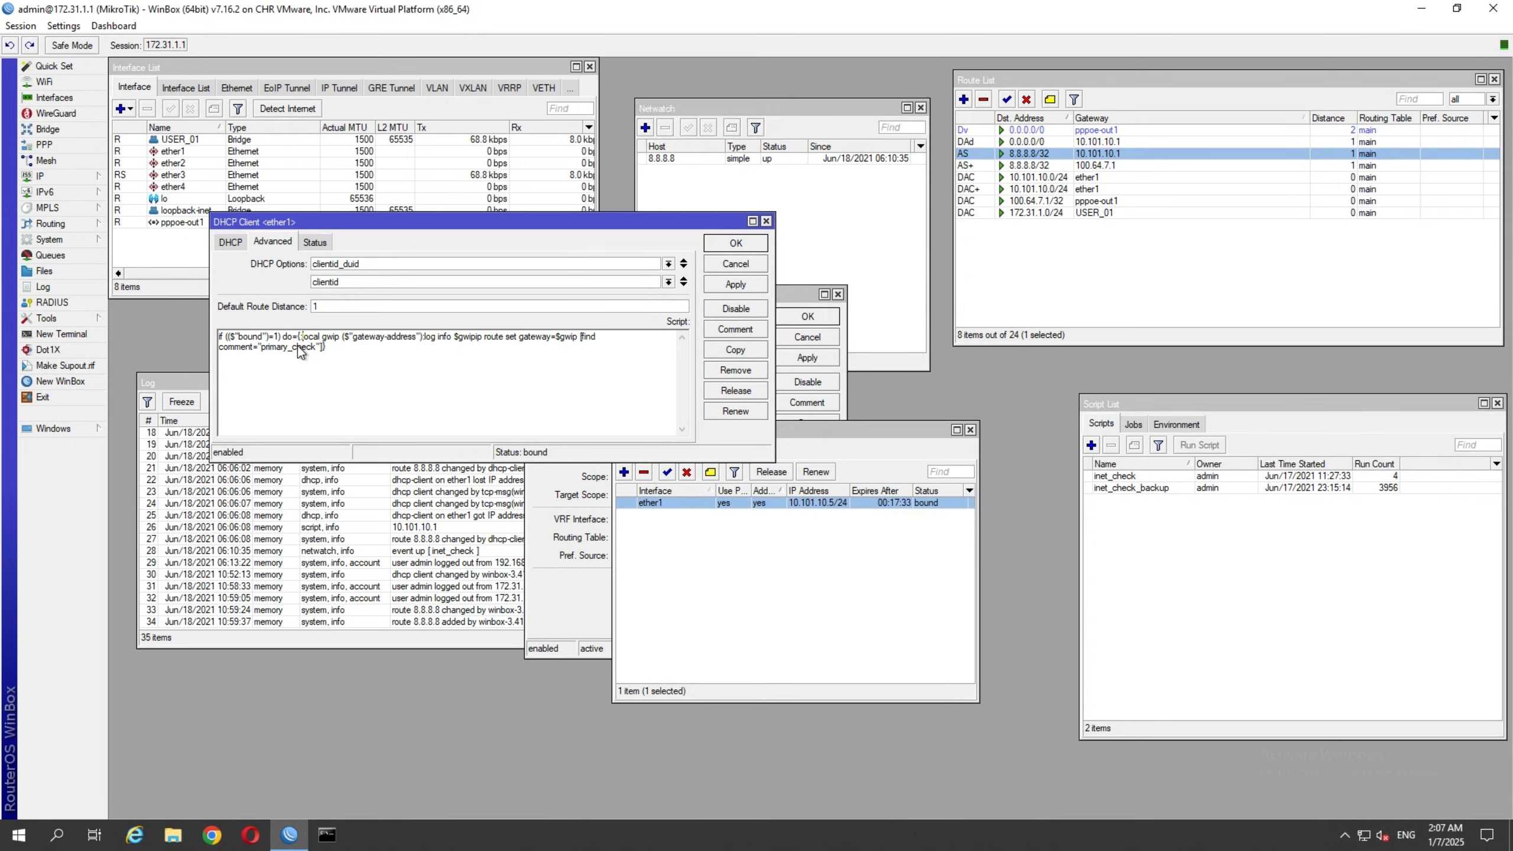
- Split the DHCP client script into separate lines for the bound condition, local gwip, log info $gwip, /ip route set and closing brace
{"action": "key", "text": "Return"}
{"action": "key", "text": "Return"}
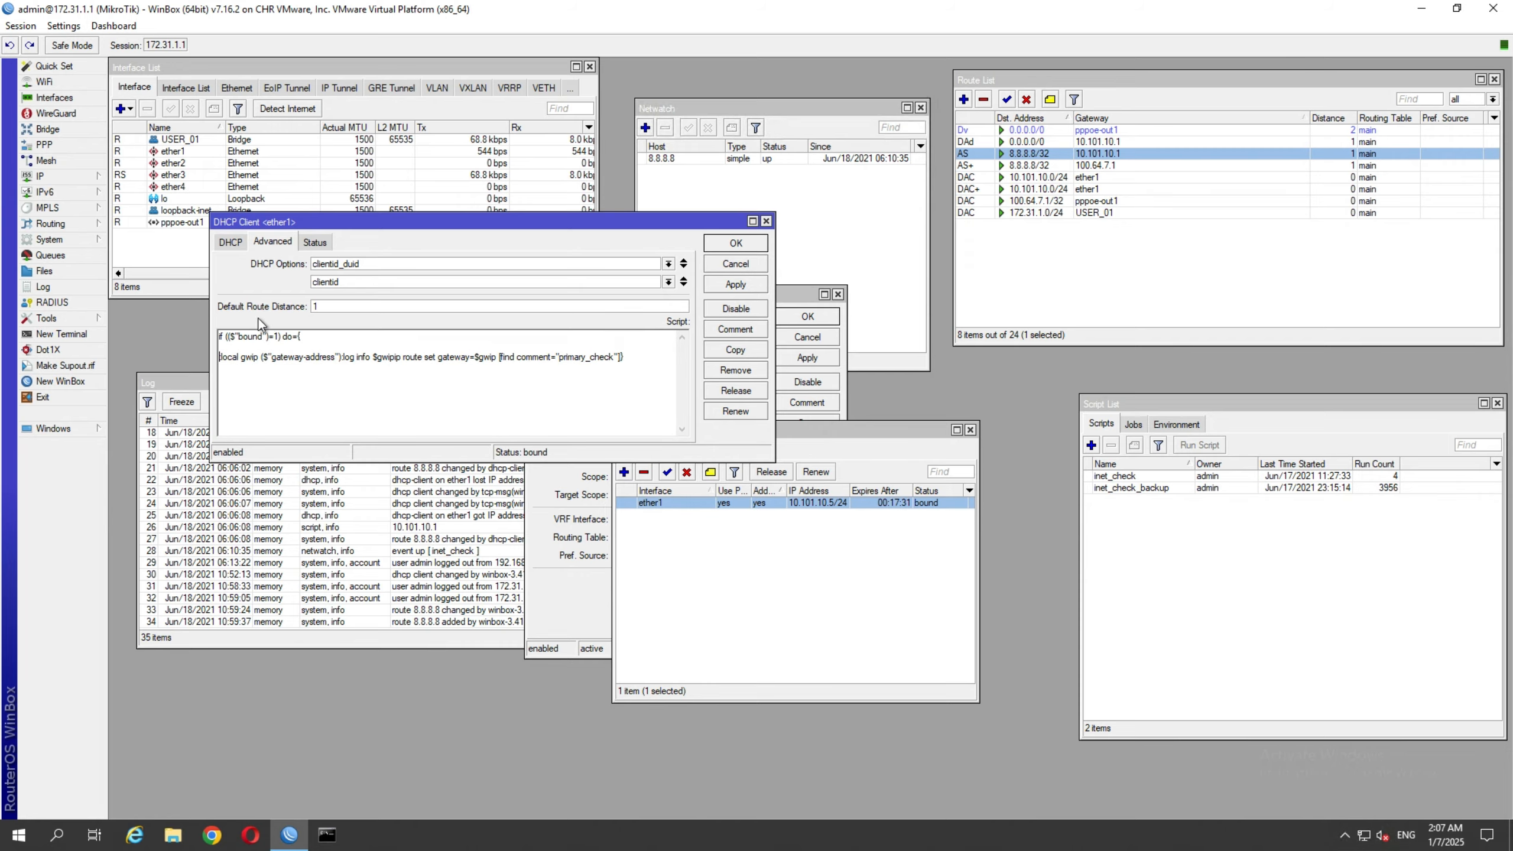
{"action": "left_click", "coordinate": [341, 358]}
{"action": "key", "text": "Return"}
{"action": "key", "text": "BackSpace"}
{"action": "key", "text": "Return"}
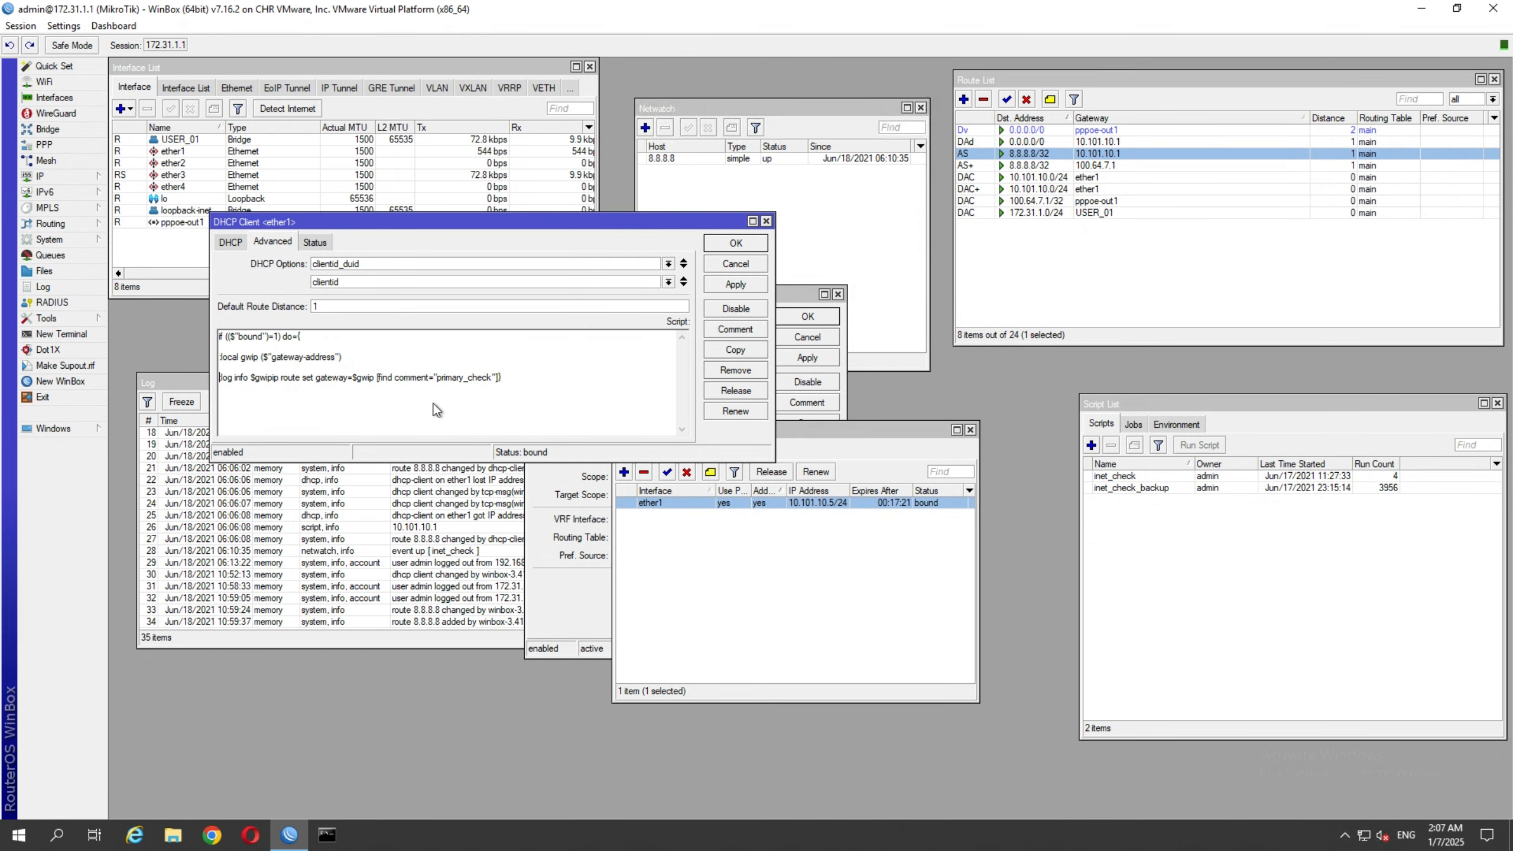
{"action": "left_click", "coordinate": [500, 377]}
{"action": "key", "text": "Return"}
{"action": "left_click", "coordinate": [273, 381]}
{"action": "key", "text": "Return"}
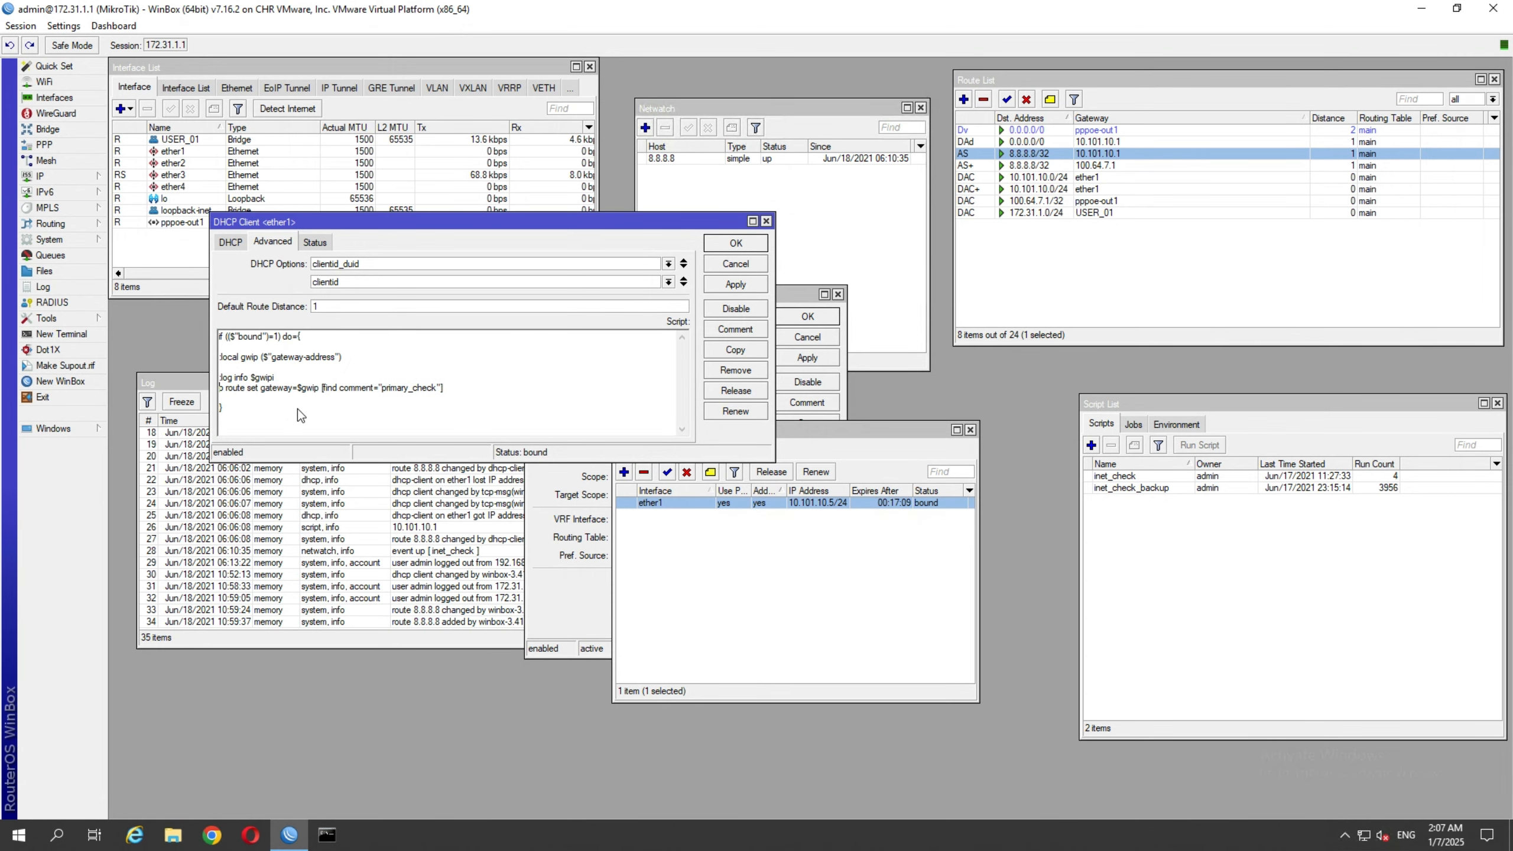
{"action": "key", "text": "BackSpace"}
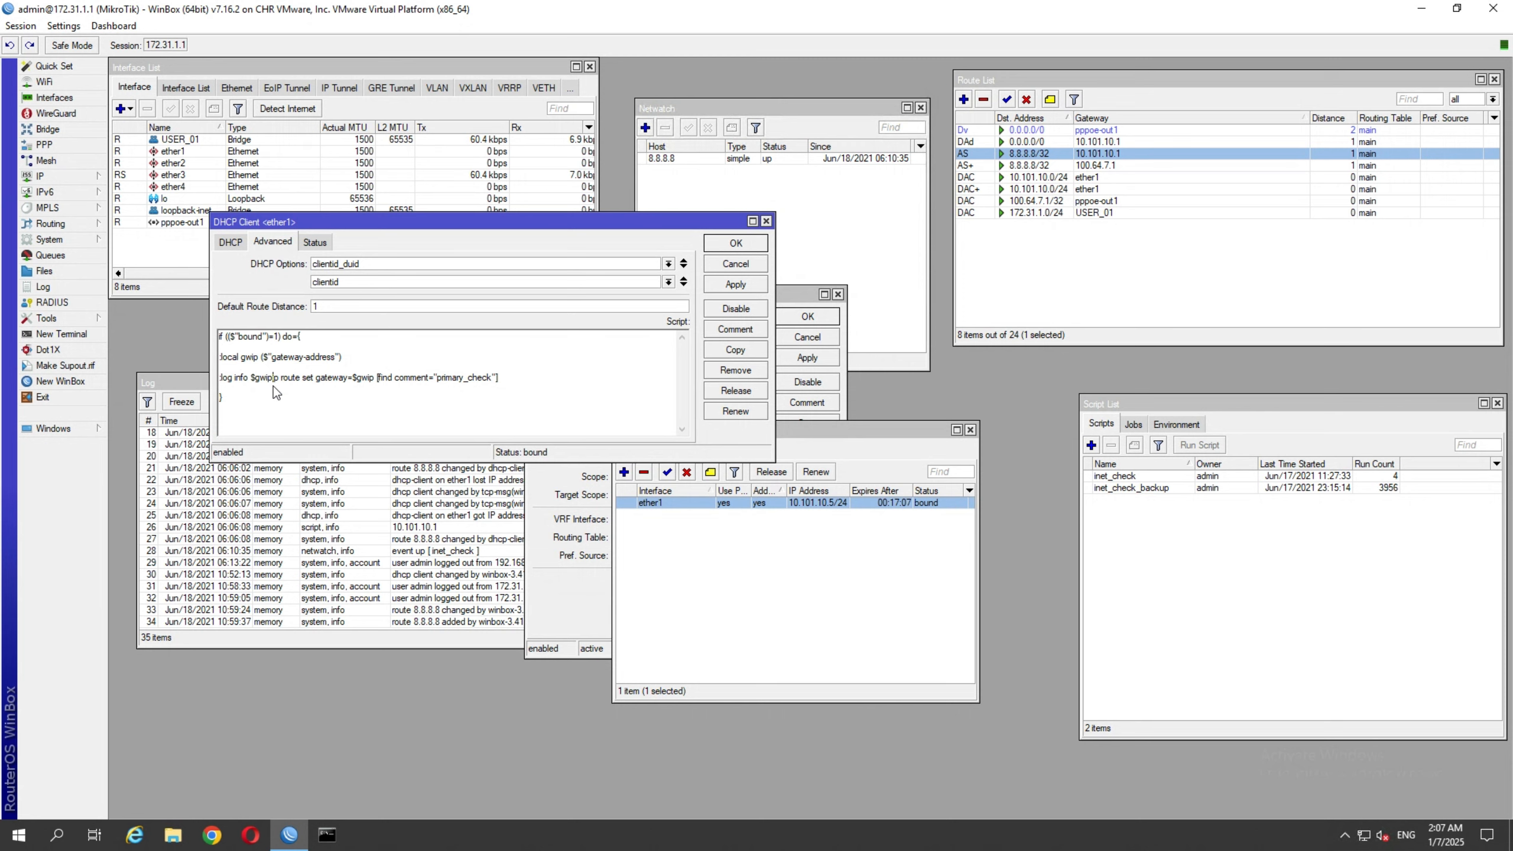
{"action": "key", "text": "Return"}
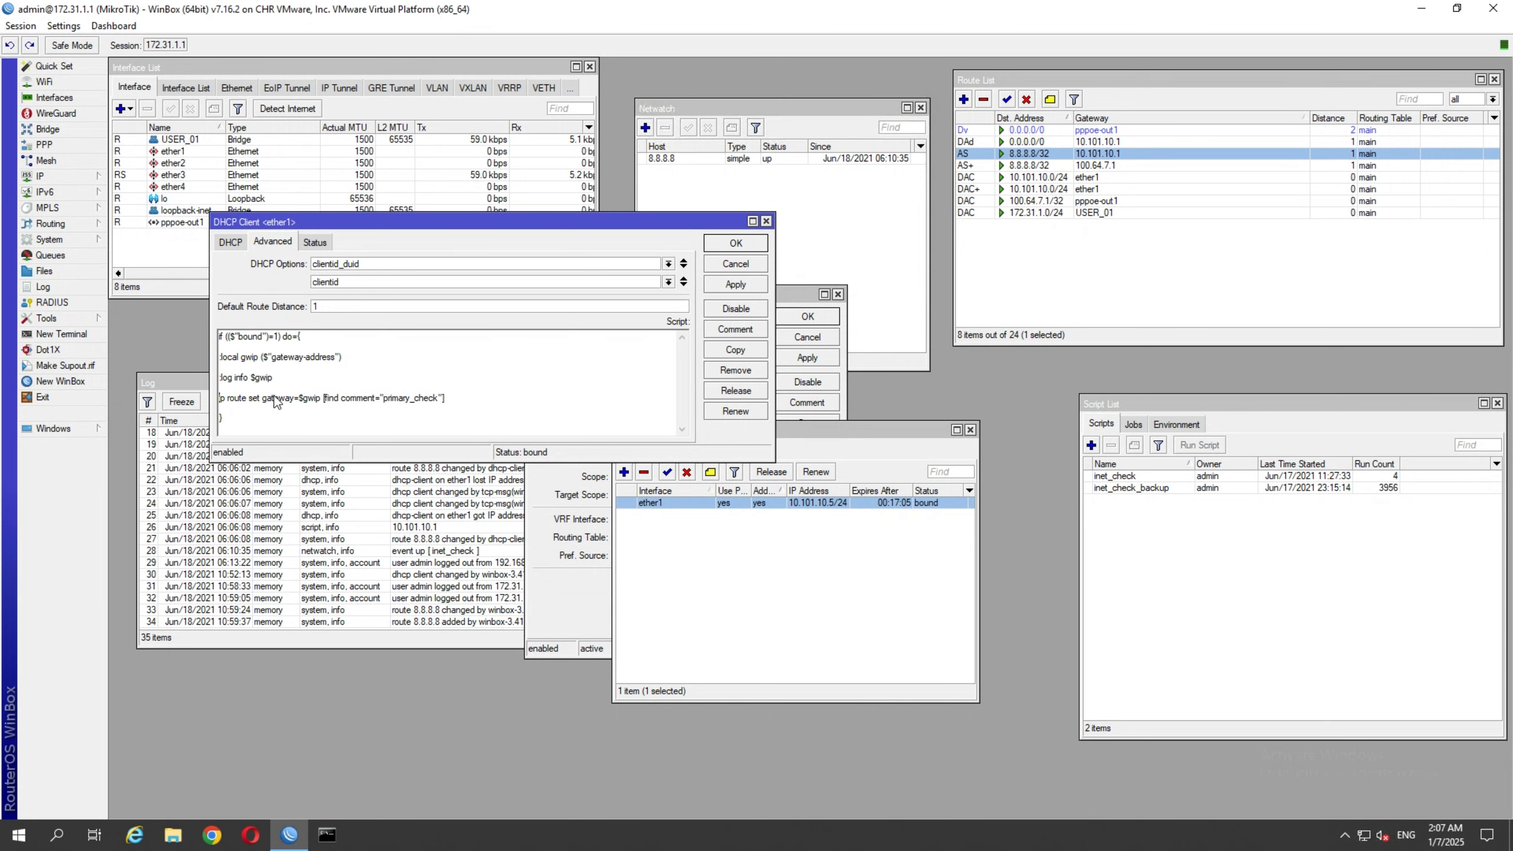
{"action": "type", "text": "/"}
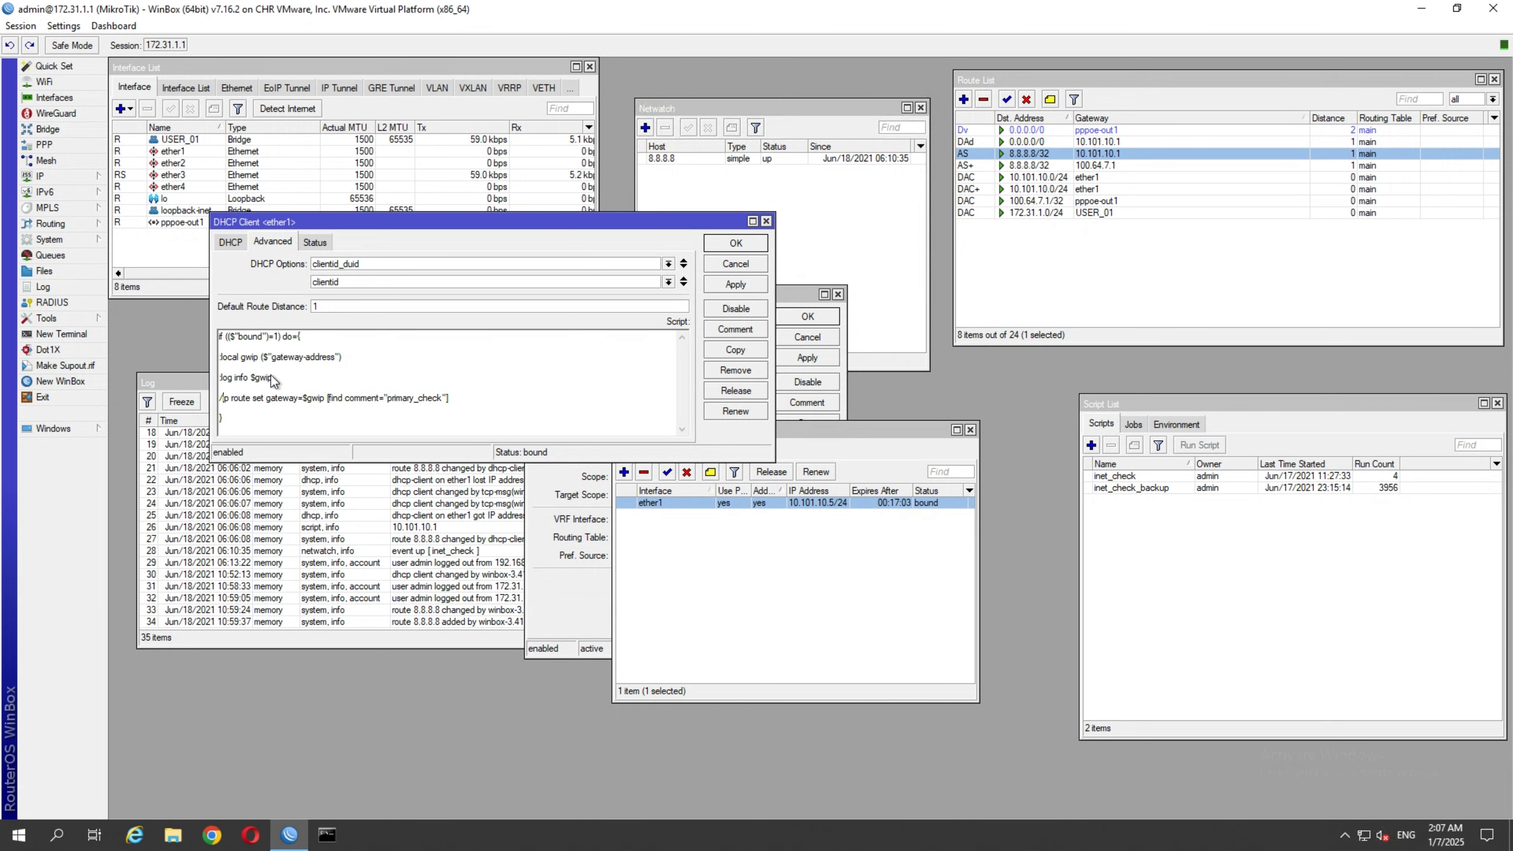
- Review the DHCP client script's bound condition, gwip variable, log command and the route lookup by the primary_check comment
{"action": "left_click", "coordinate": [243, 347]}
{"action": "left_click_drag", "start_coordinate": [219, 337], "coordinate": [308, 337]}
{"action": "double_click", "coordinate": [264, 341]}
{"action": "left_click", "coordinate": [278, 341]}
{"action": "double_click", "coordinate": [222, 337]}
{"action": "left_click_drag", "start_coordinate": [241, 337], "coordinate": [319, 339]}
{"action": "left_click", "coordinate": [268, 356]}
{"action": "left_click", "coordinate": [274, 357], "text": "shift"}
{"action": "left_click_drag", "start_coordinate": [274, 375], "coordinate": [218, 377]}
{"action": "left_click", "coordinate": [244, 357]}
{"action": "left_click_drag", "start_coordinate": [325, 397], "coordinate": [431, 396]}
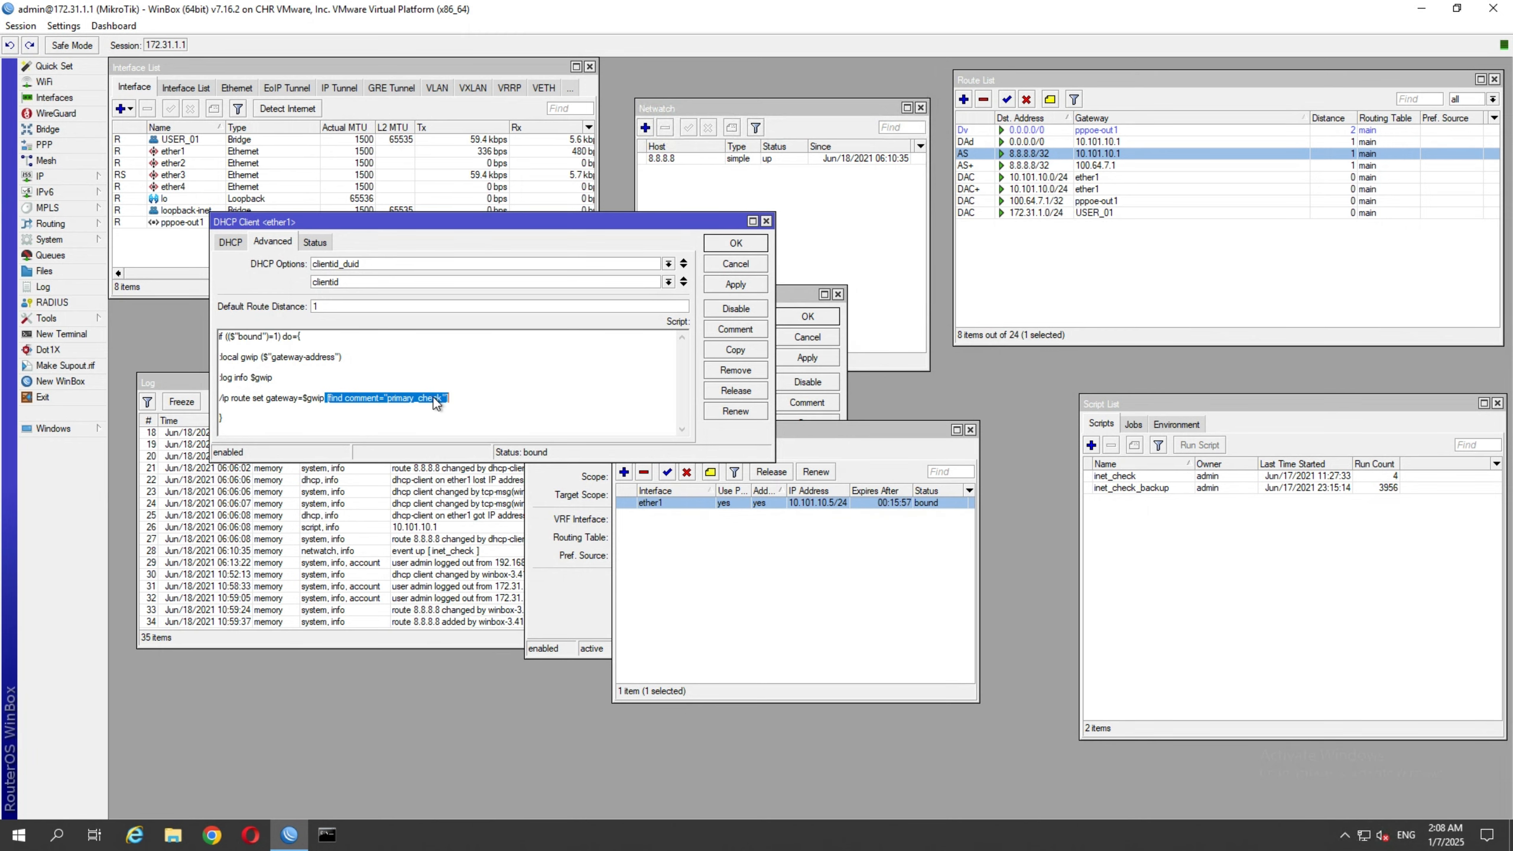
- Add the comment primary_check to the 8.8.8.8/32 route through 10.101.10.1
{"action": "double_click", "coordinate": [1029, 153]}
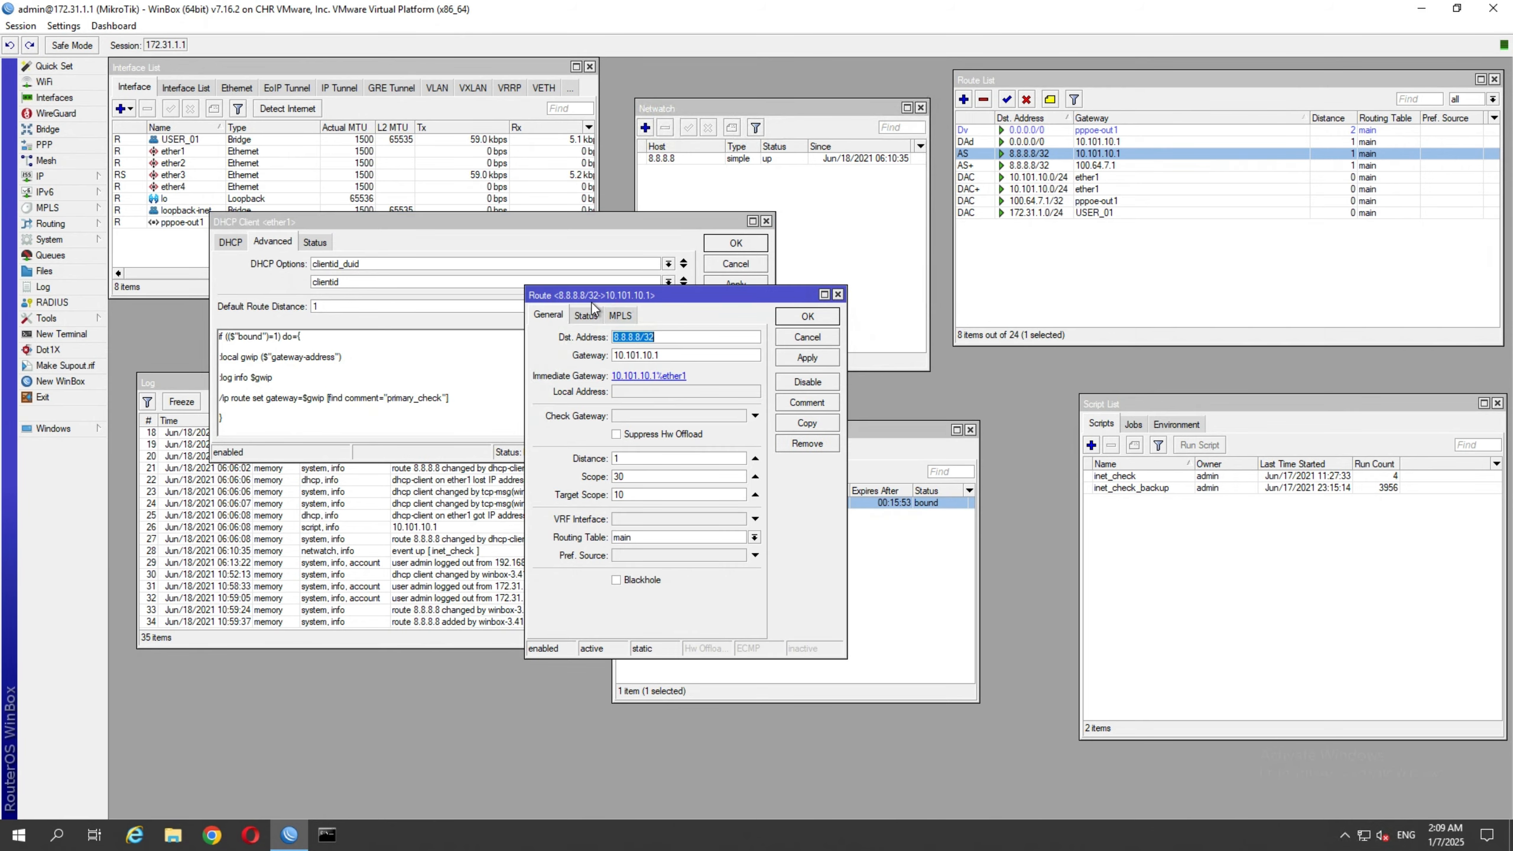
{"action": "left_click", "coordinate": [805, 404]}
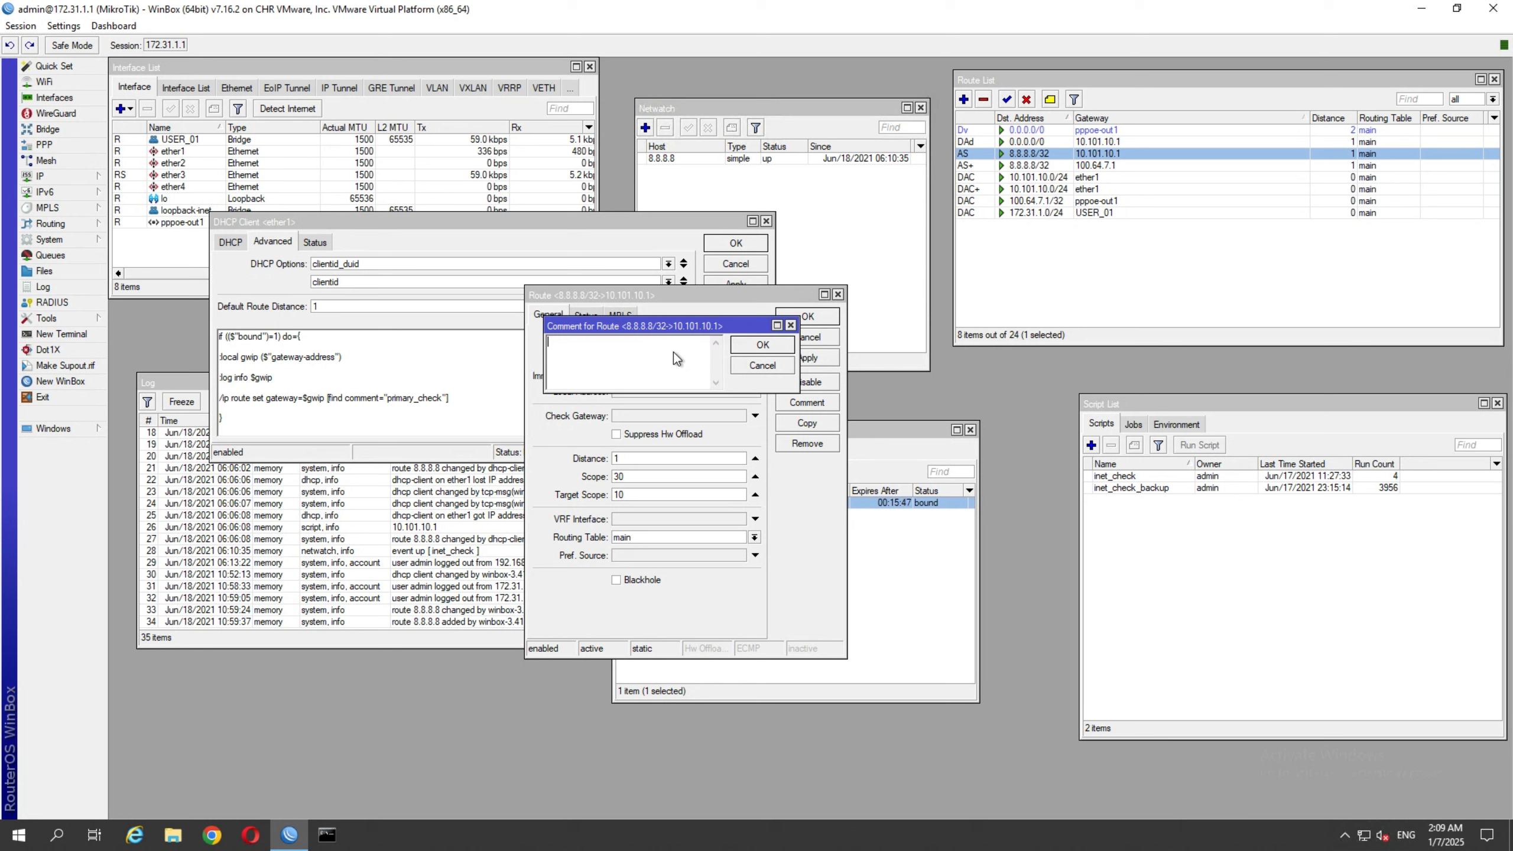
{"action": "type", "text": "primary_check"}
{"action": "left_click", "coordinate": [763, 345]}
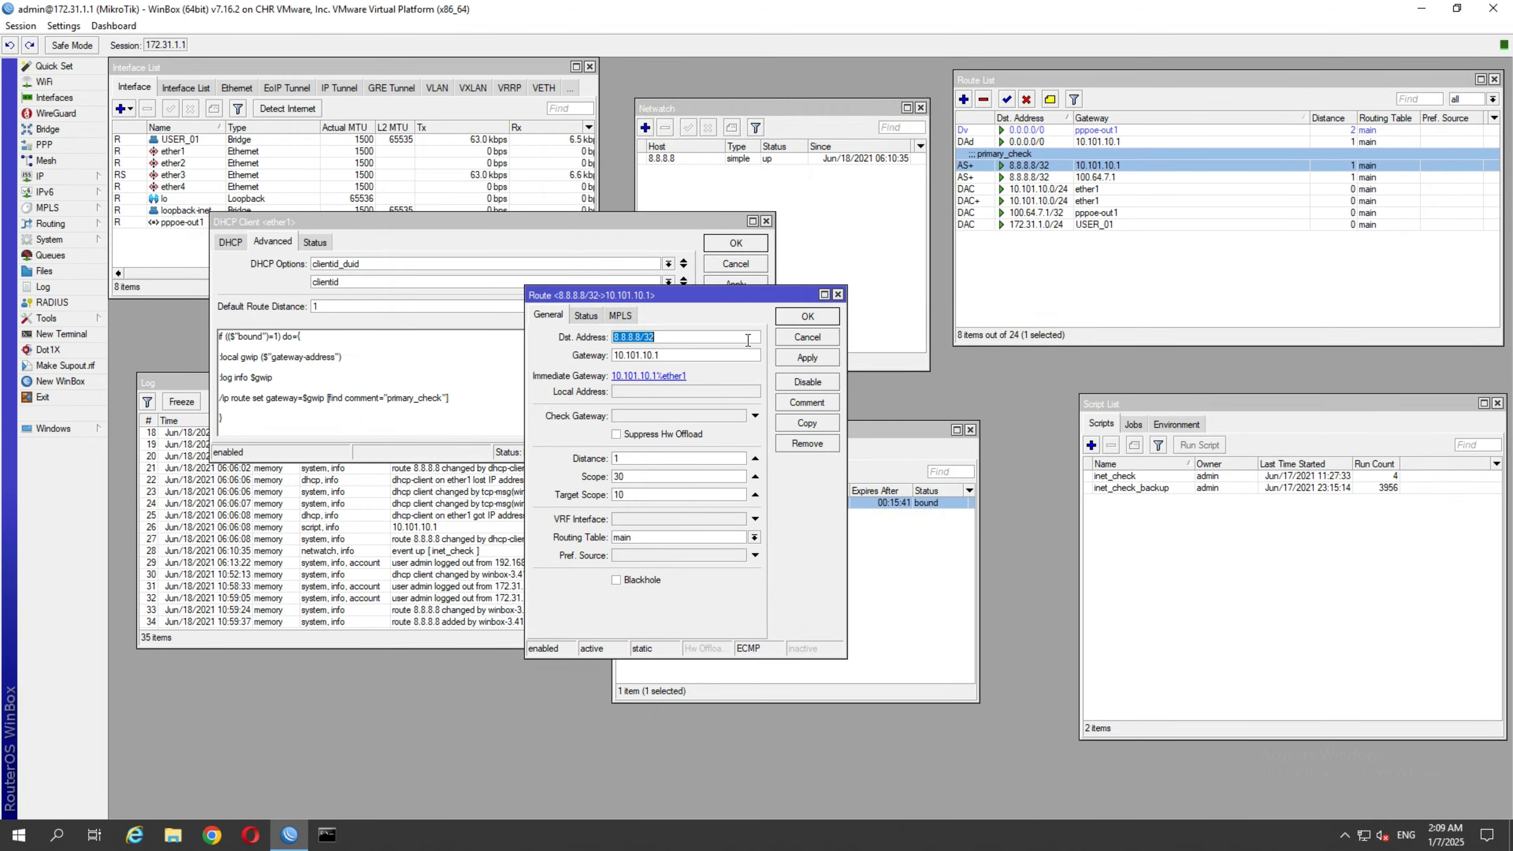
- Set the gateway of the primary_check 8.8.8.8/32 route to 10.101.10.22 and save the route
{"action": "left_click", "coordinate": [1106, 158]}
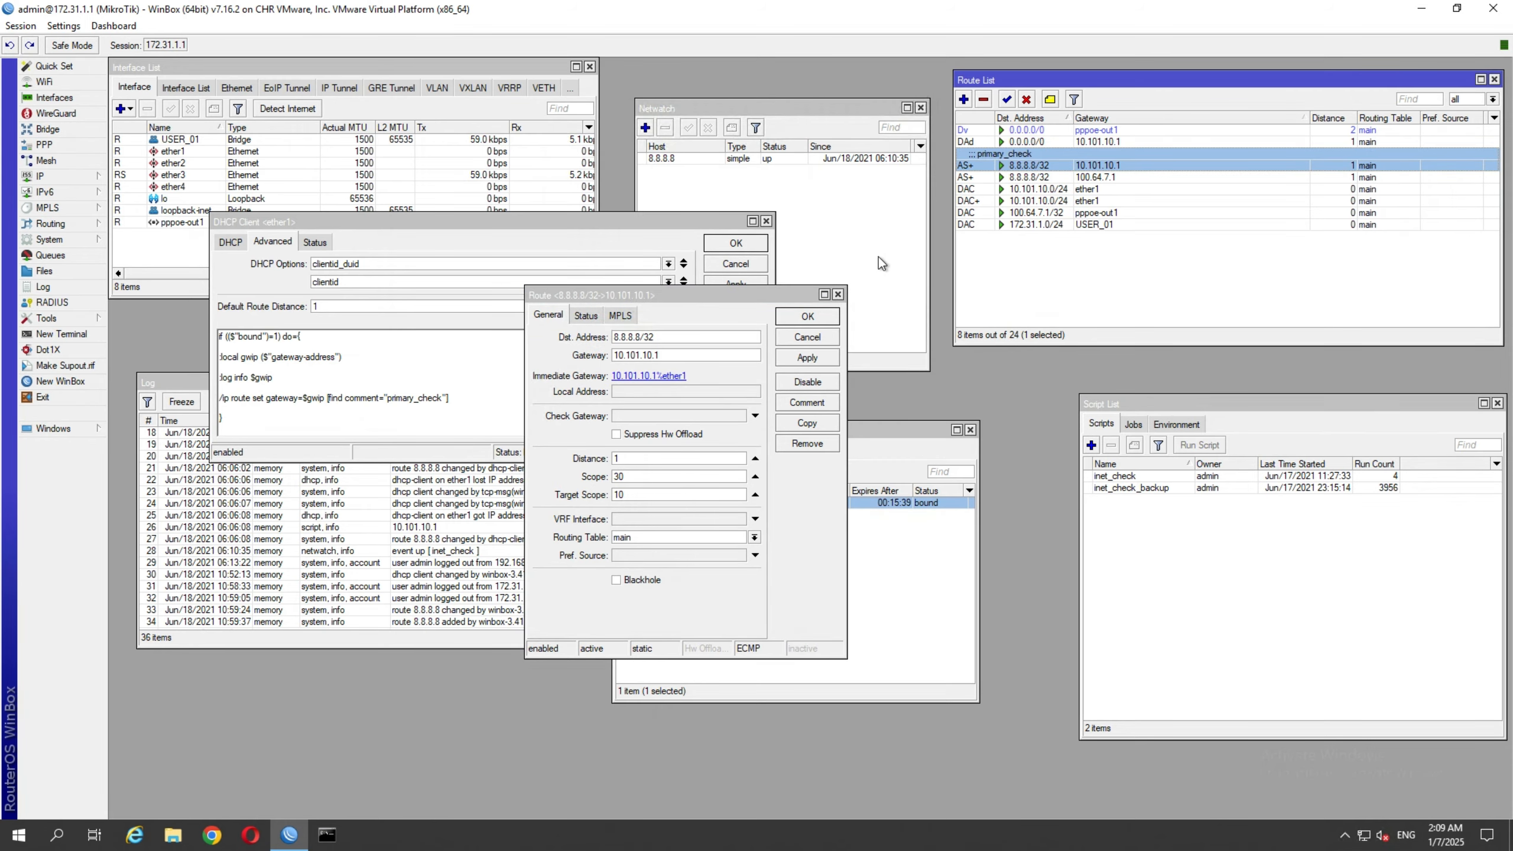
{"action": "left_click", "coordinate": [664, 355]}
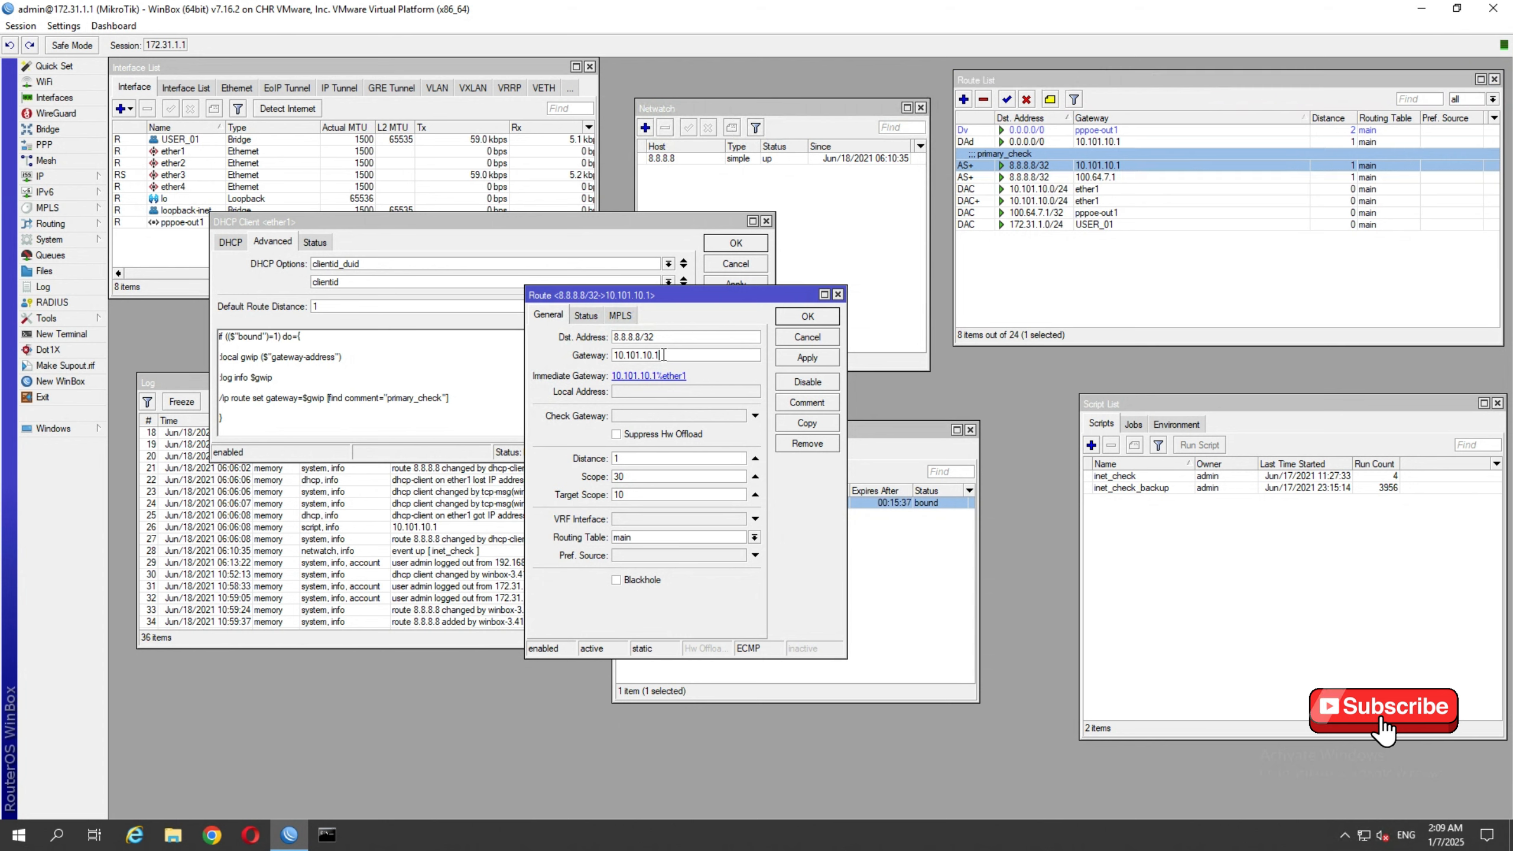
{"action": "key", "text": "BackSpace"}
{"action": "type", "text": "22"}
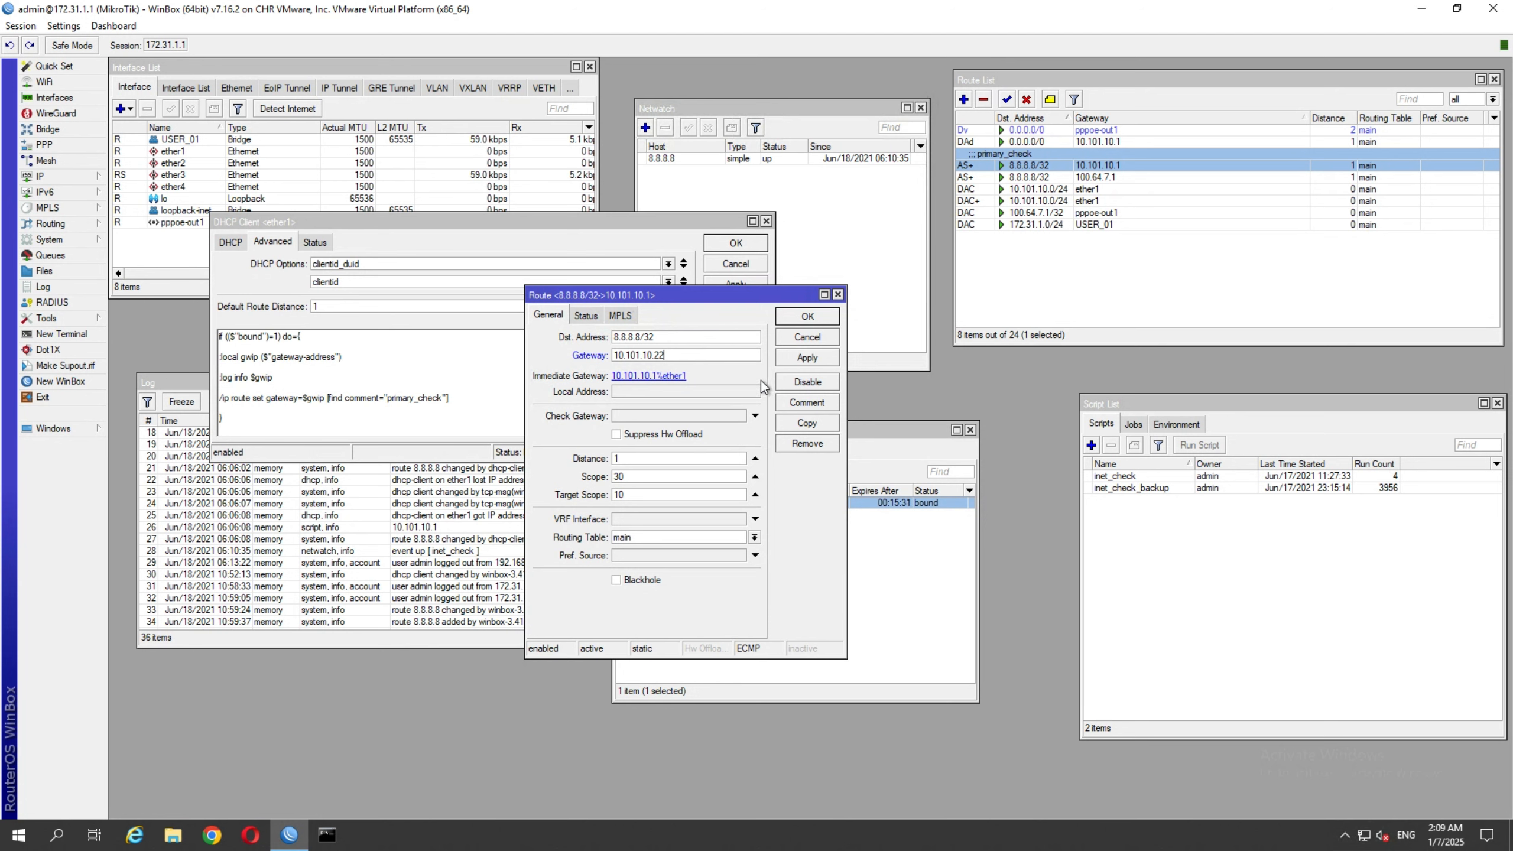
{"action": "left_click", "coordinate": [790, 321]}
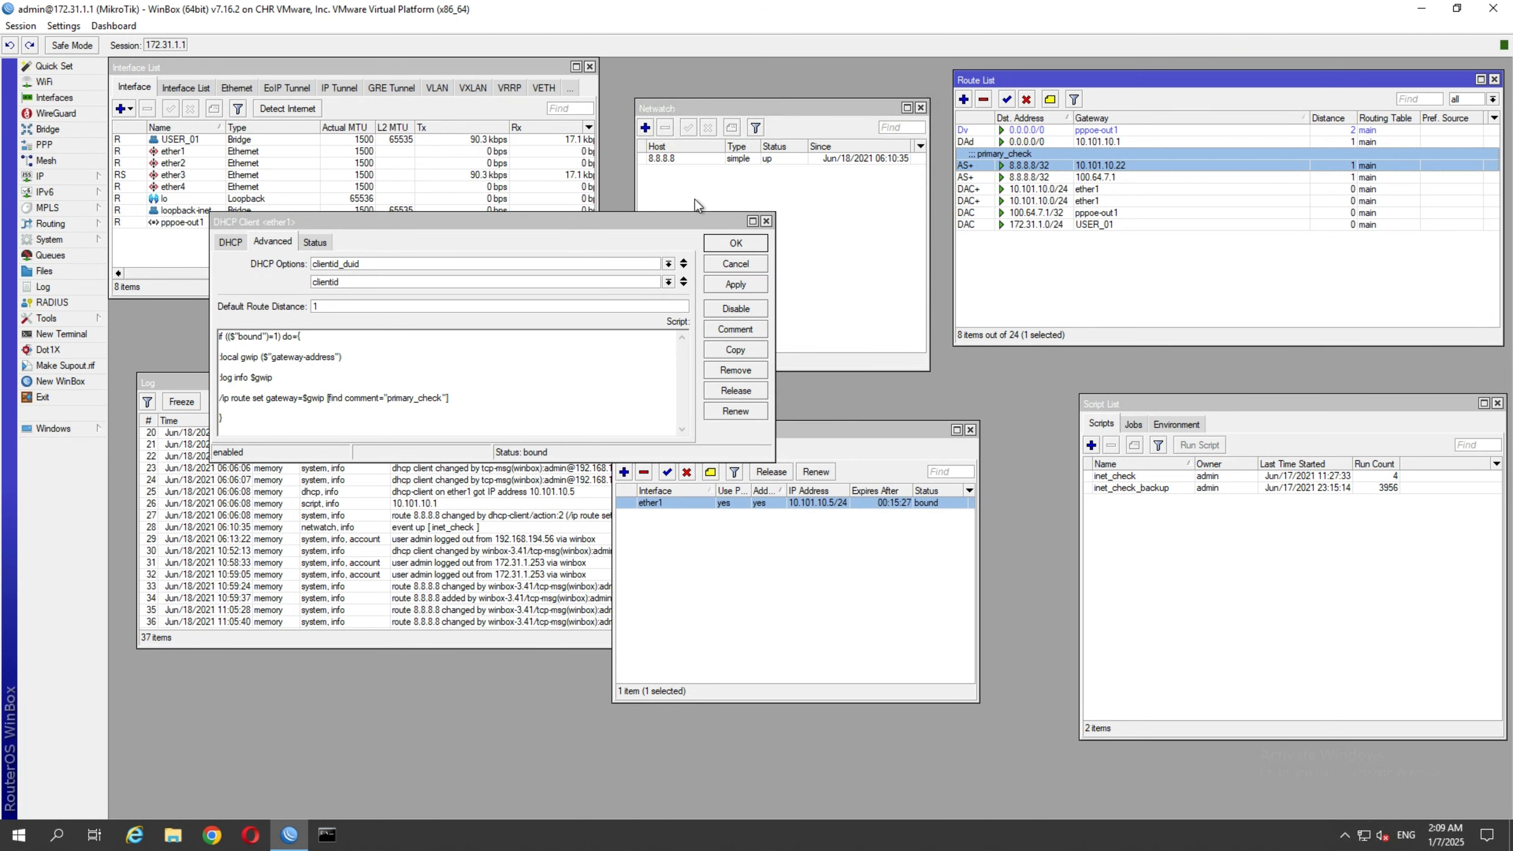
- Apply the script to the ether1 DHCP client, and disable and re-enable the client to run it
{"action": "left_click", "coordinate": [717, 285]}
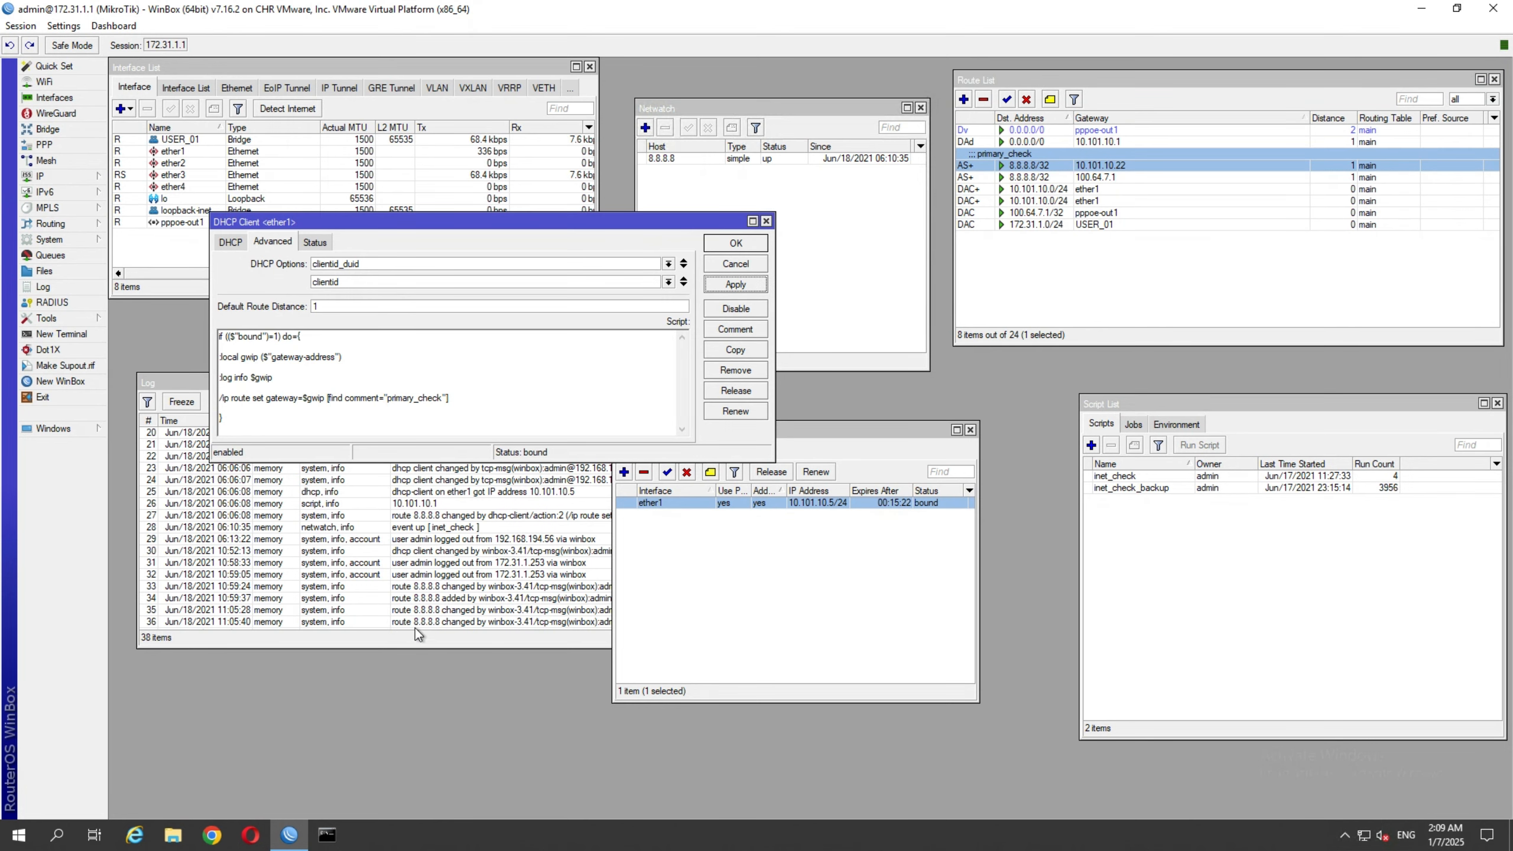
{"action": "scroll", "coordinate": [415, 628], "scroll_direction": "down", "scroll_amount": 1}
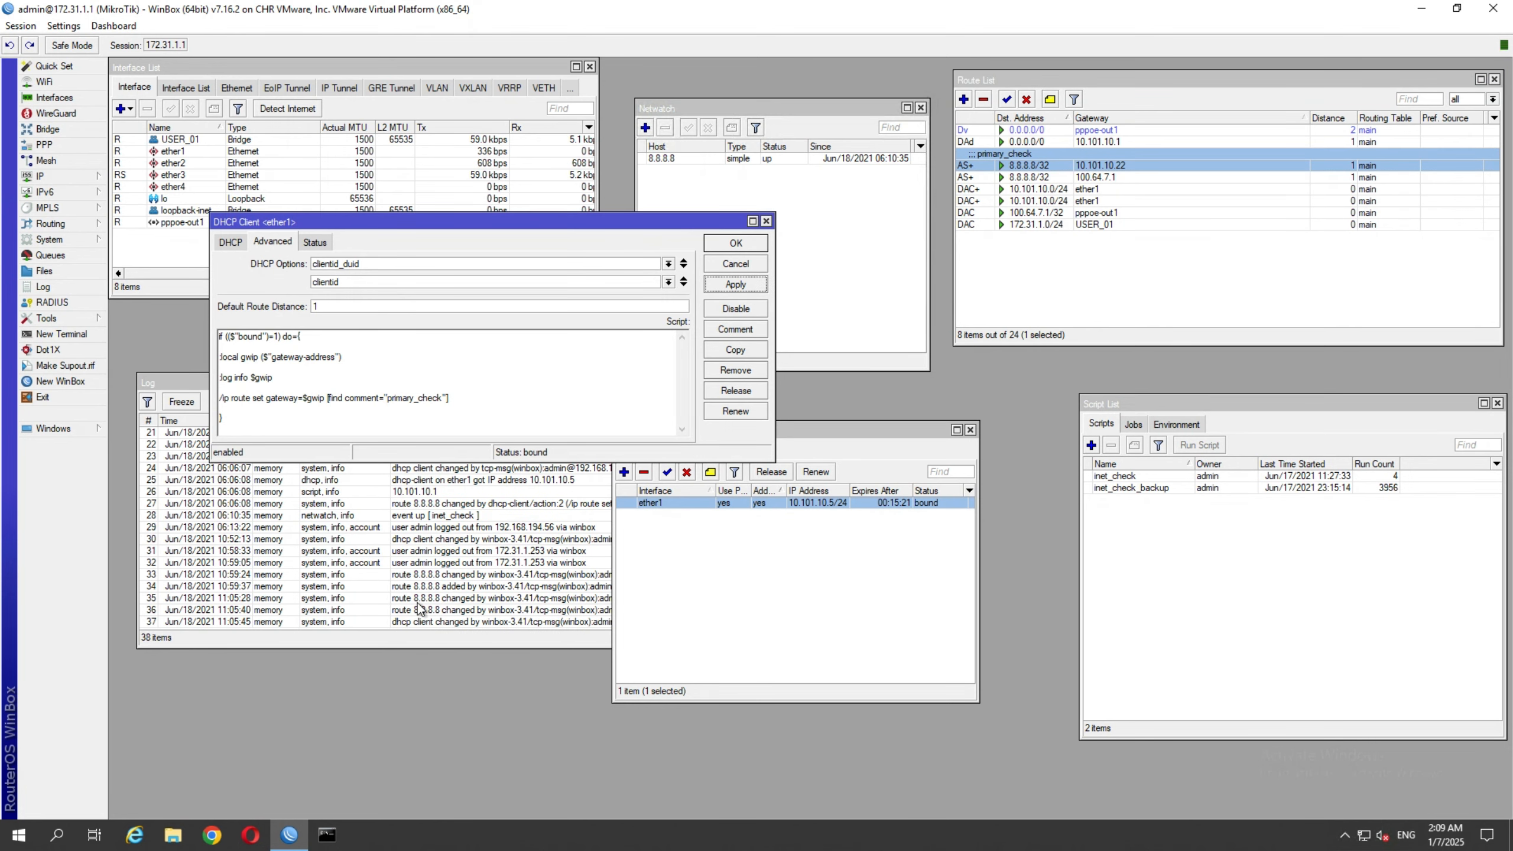
{"action": "left_click", "coordinate": [735, 308]}
{"action": "left_click", "coordinate": [736, 310]}
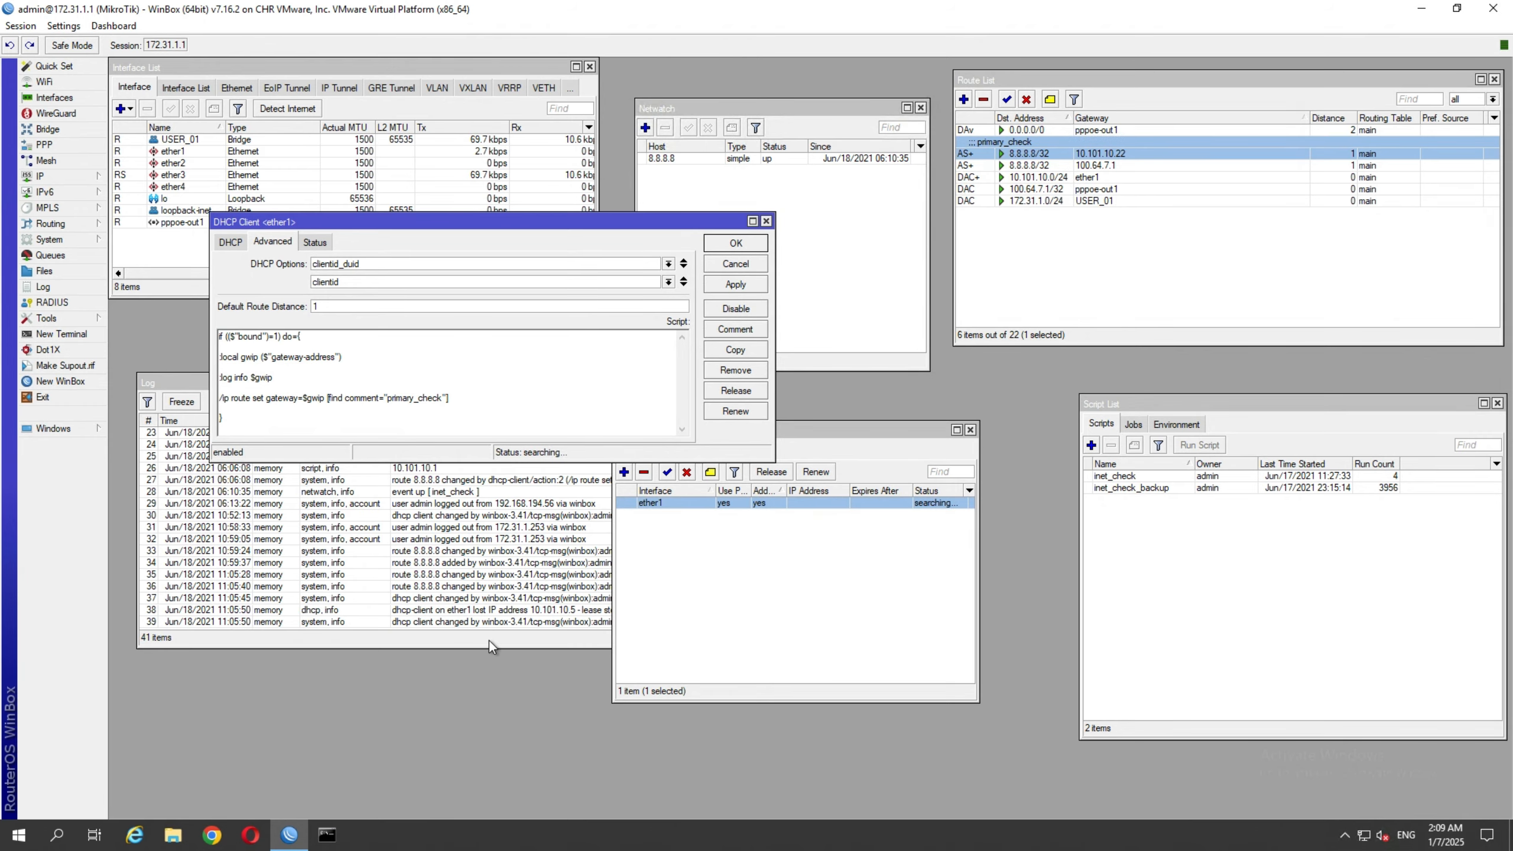
- Check the script's gateway entry in the log and compare the primary_check route's gateway with the DHCP default route
{"action": "left_click", "coordinate": [466, 624]}
{"action": "left_click", "coordinate": [422, 611]}
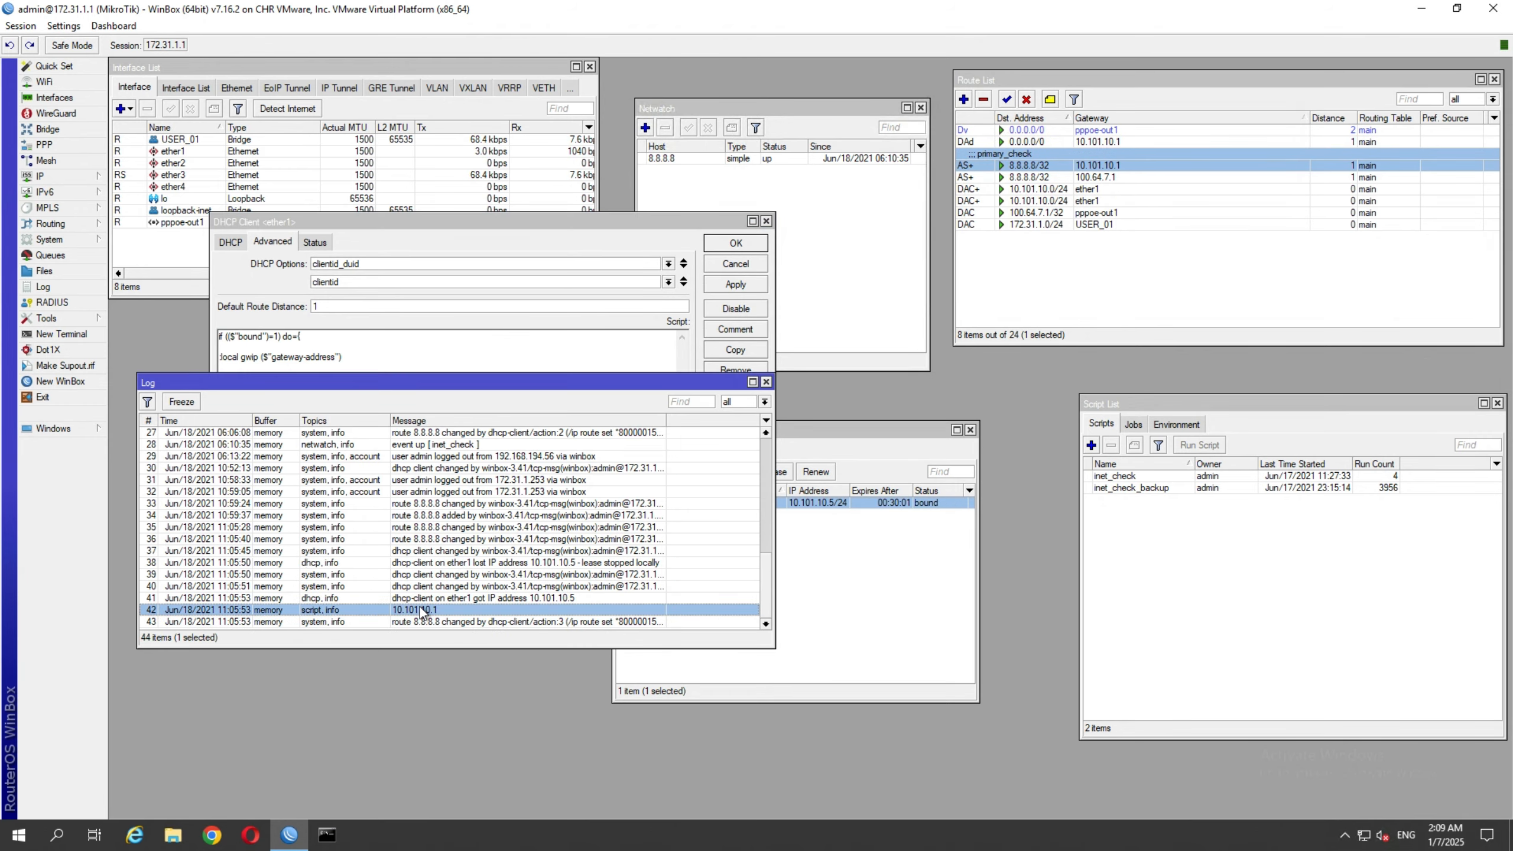
{"action": "left_click", "coordinate": [1118, 165]}
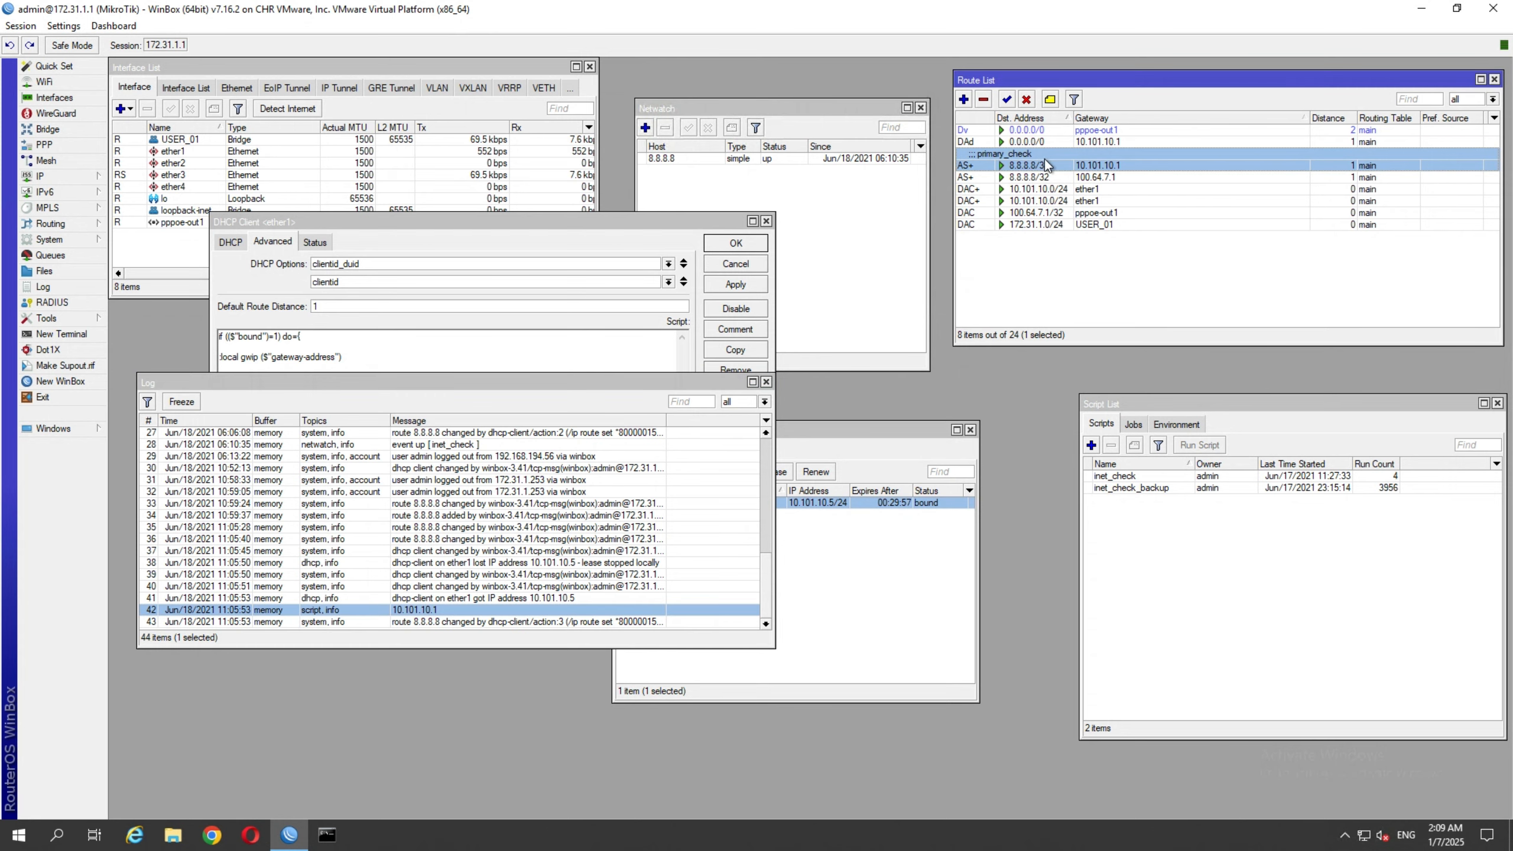
{"action": "left_click", "coordinate": [1030, 141]}
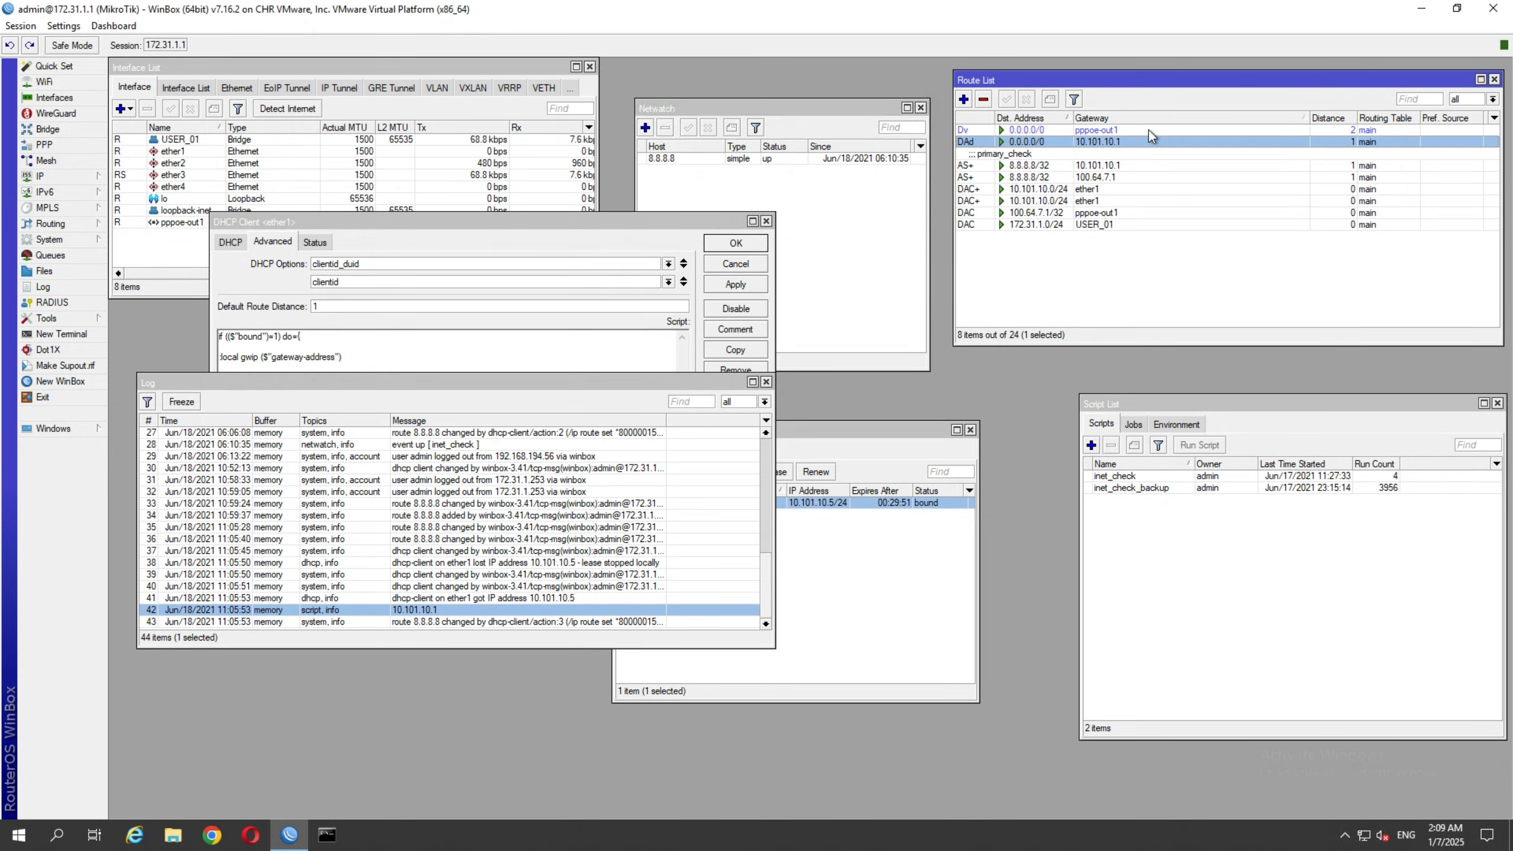
{"action": "left_click", "coordinate": [1106, 163]}
{"action": "left_click", "coordinate": [1097, 140]}
{"action": "left_click", "coordinate": [1070, 165]}
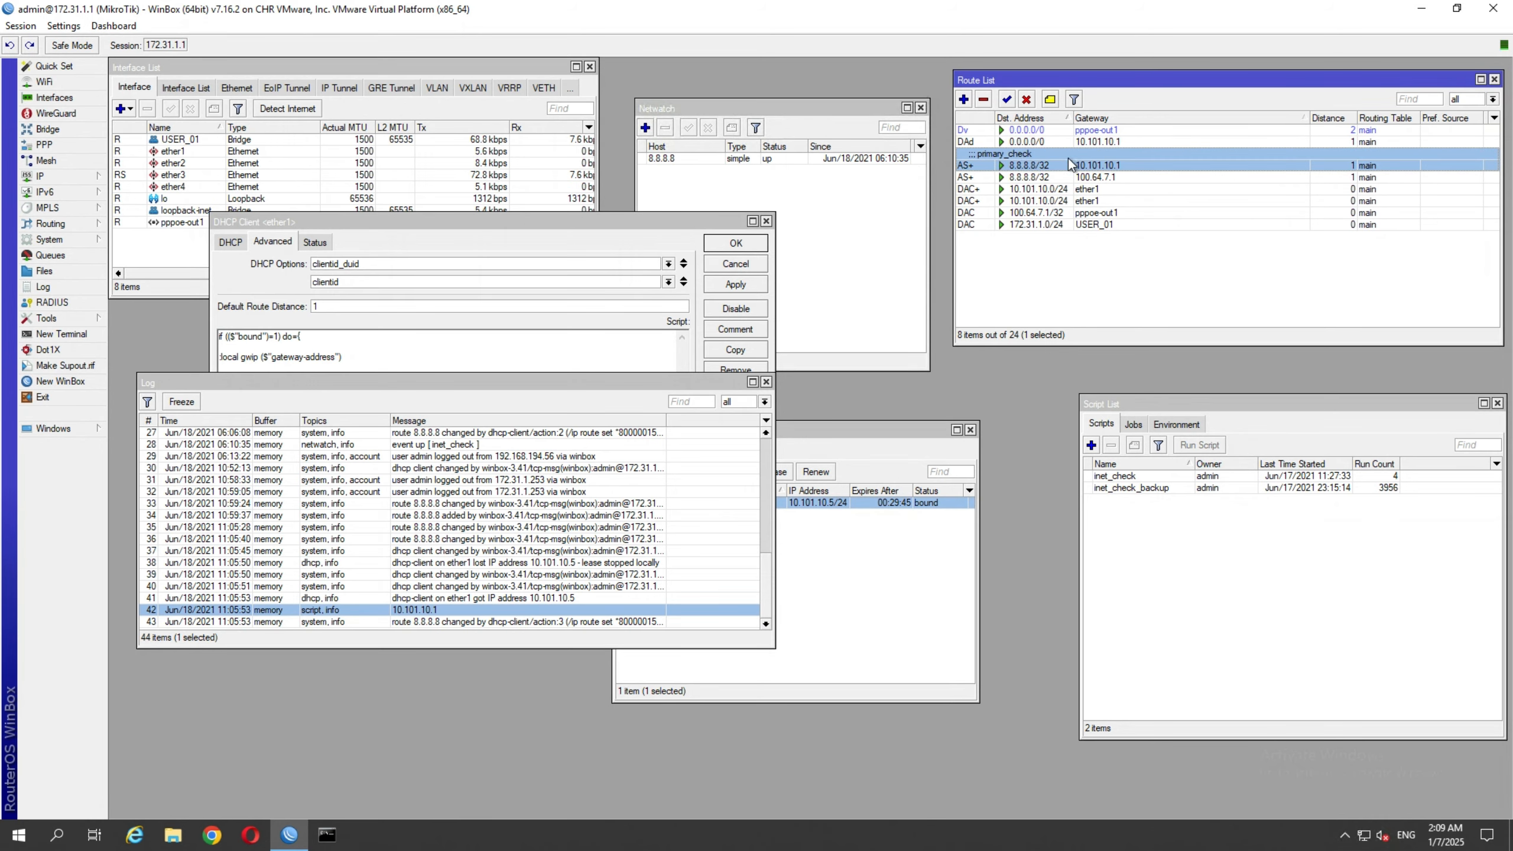
- Review the two 8.8.8.8/32 routes, remove the one through 100.64.7.1, and close the primary_check route's settings
{"action": "left_click", "coordinate": [1059, 174]}
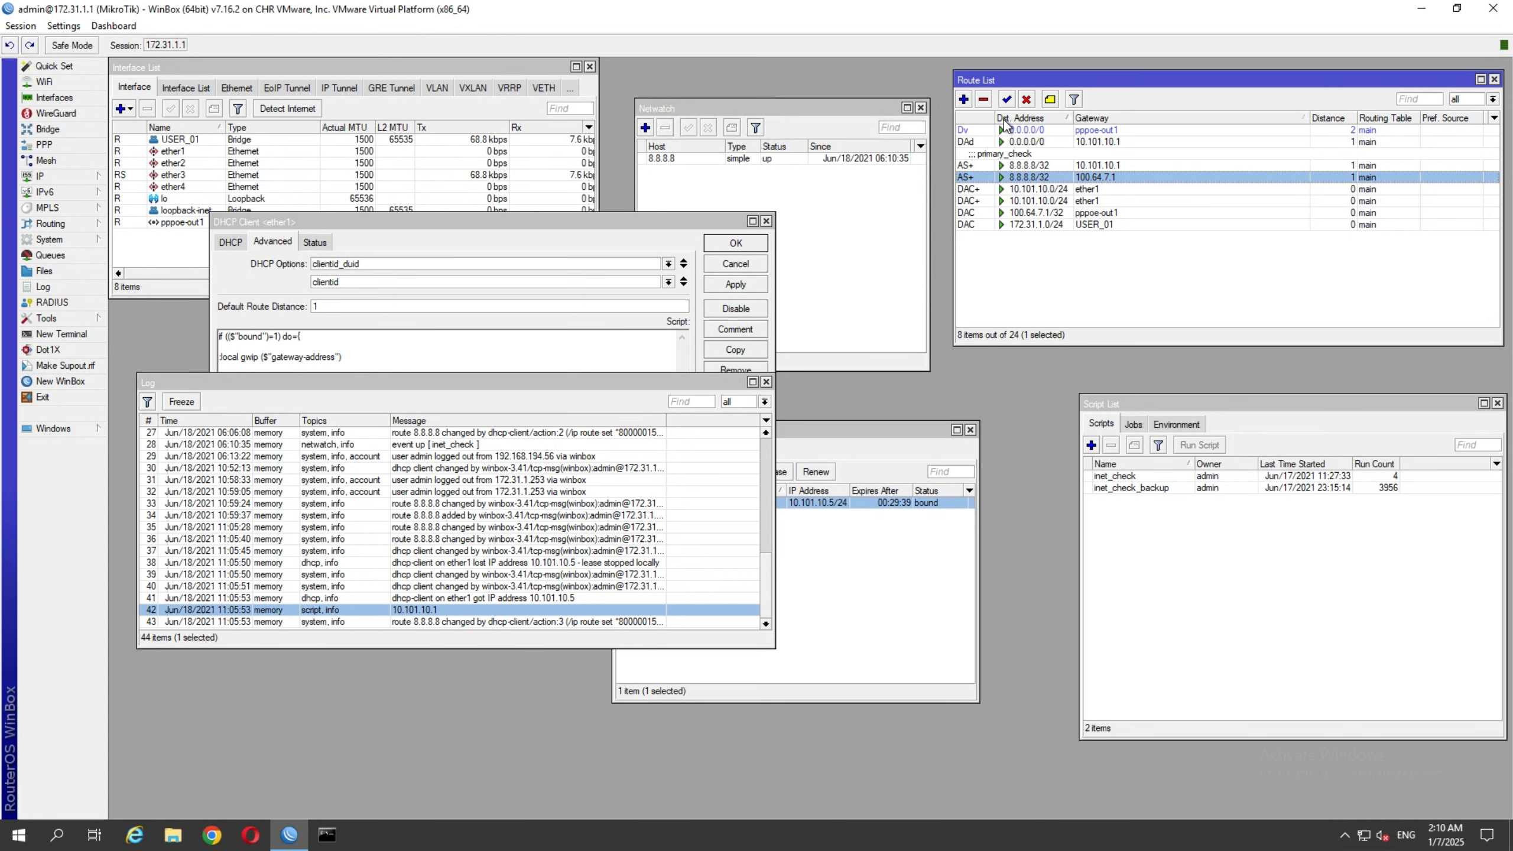
{"action": "left_click", "coordinate": [1015, 167]}
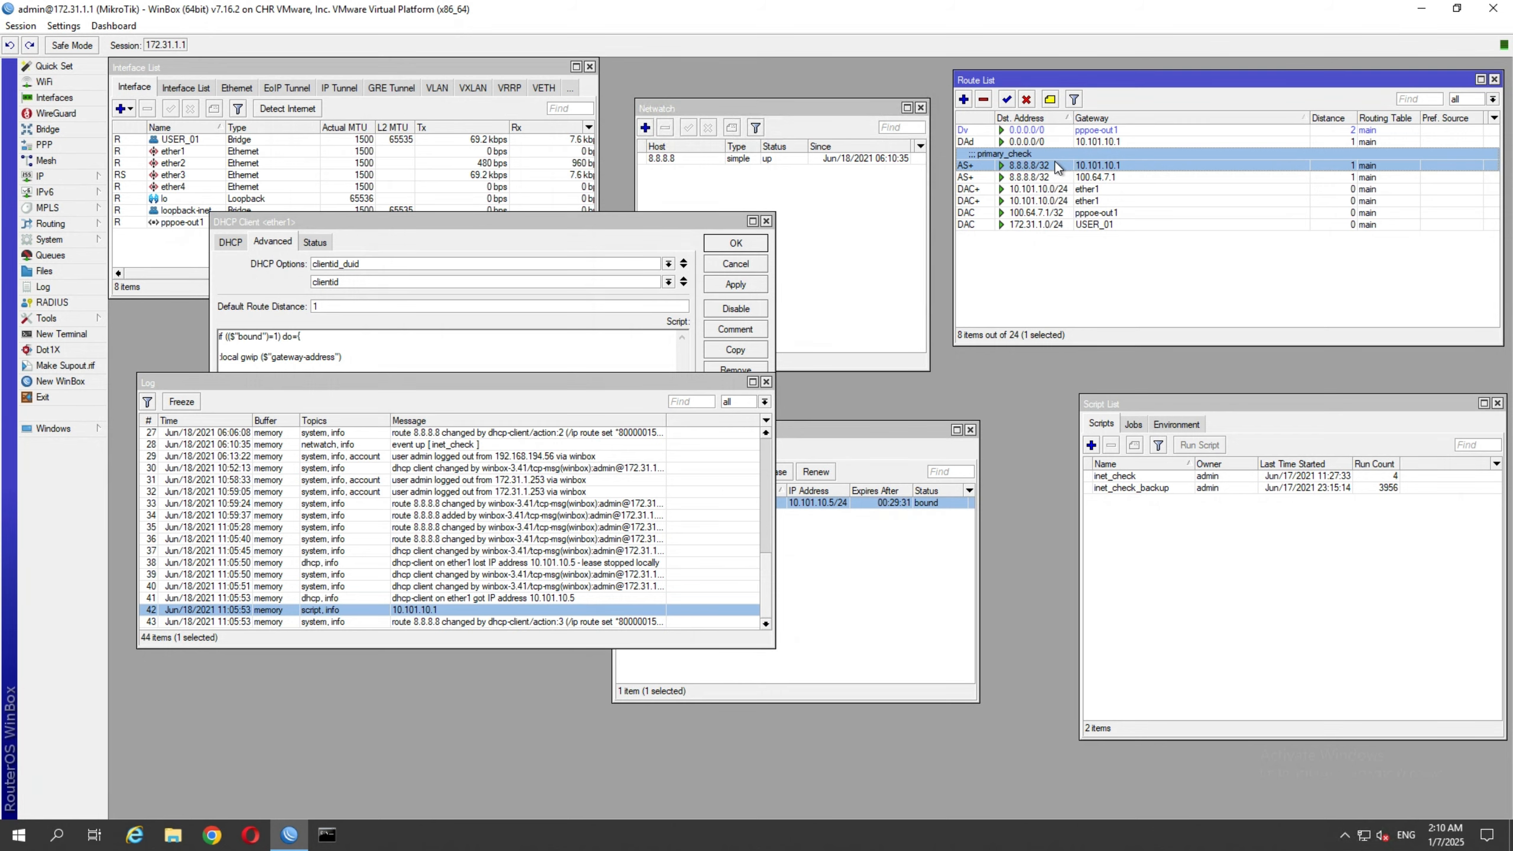
{"action": "double_click", "coordinate": [1054, 166]}
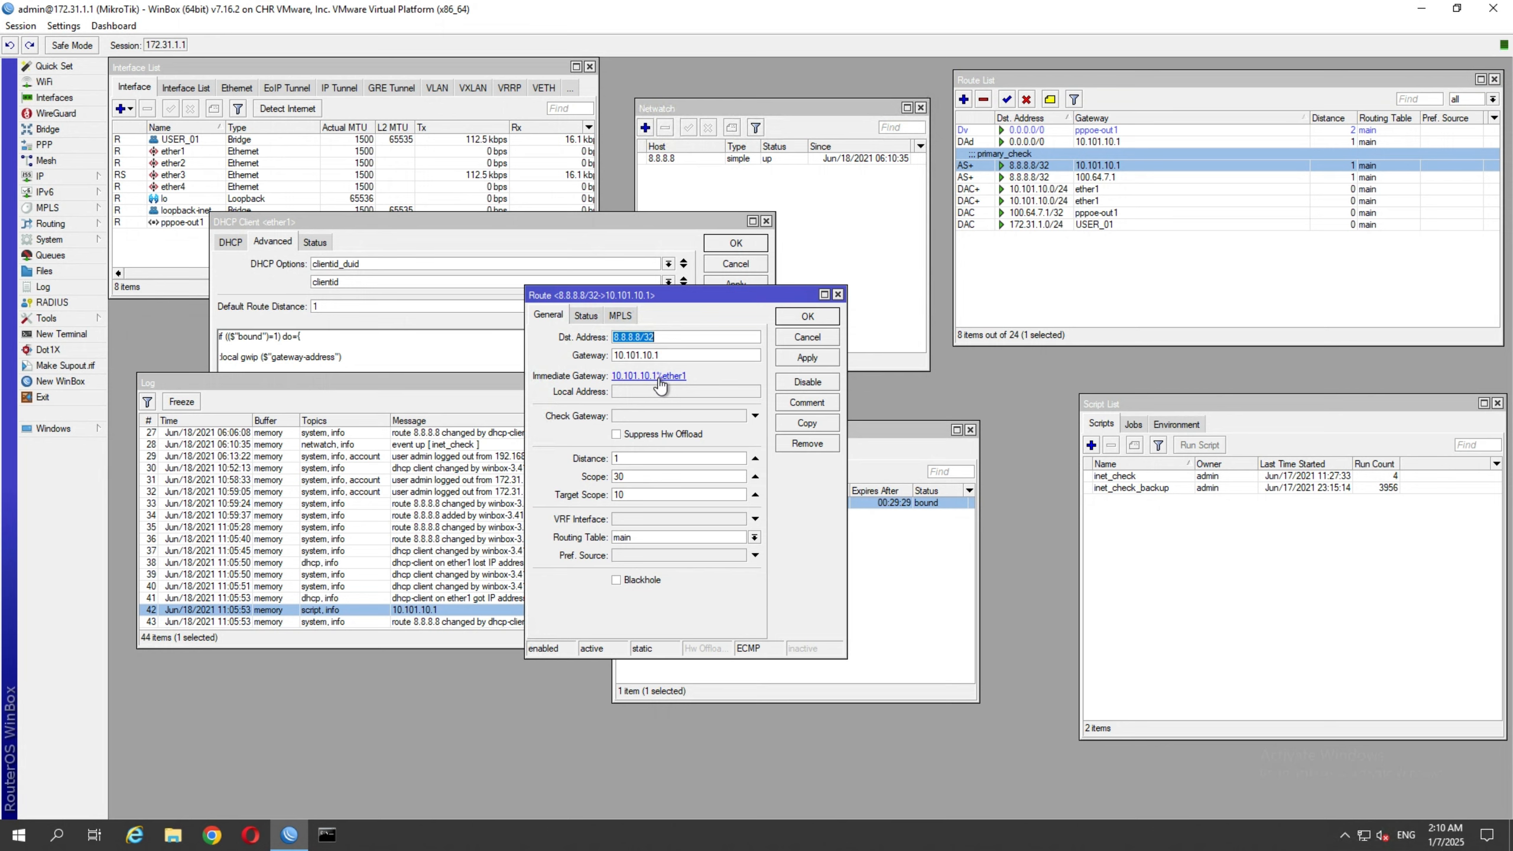
{"action": "left_click", "coordinate": [1050, 178]}
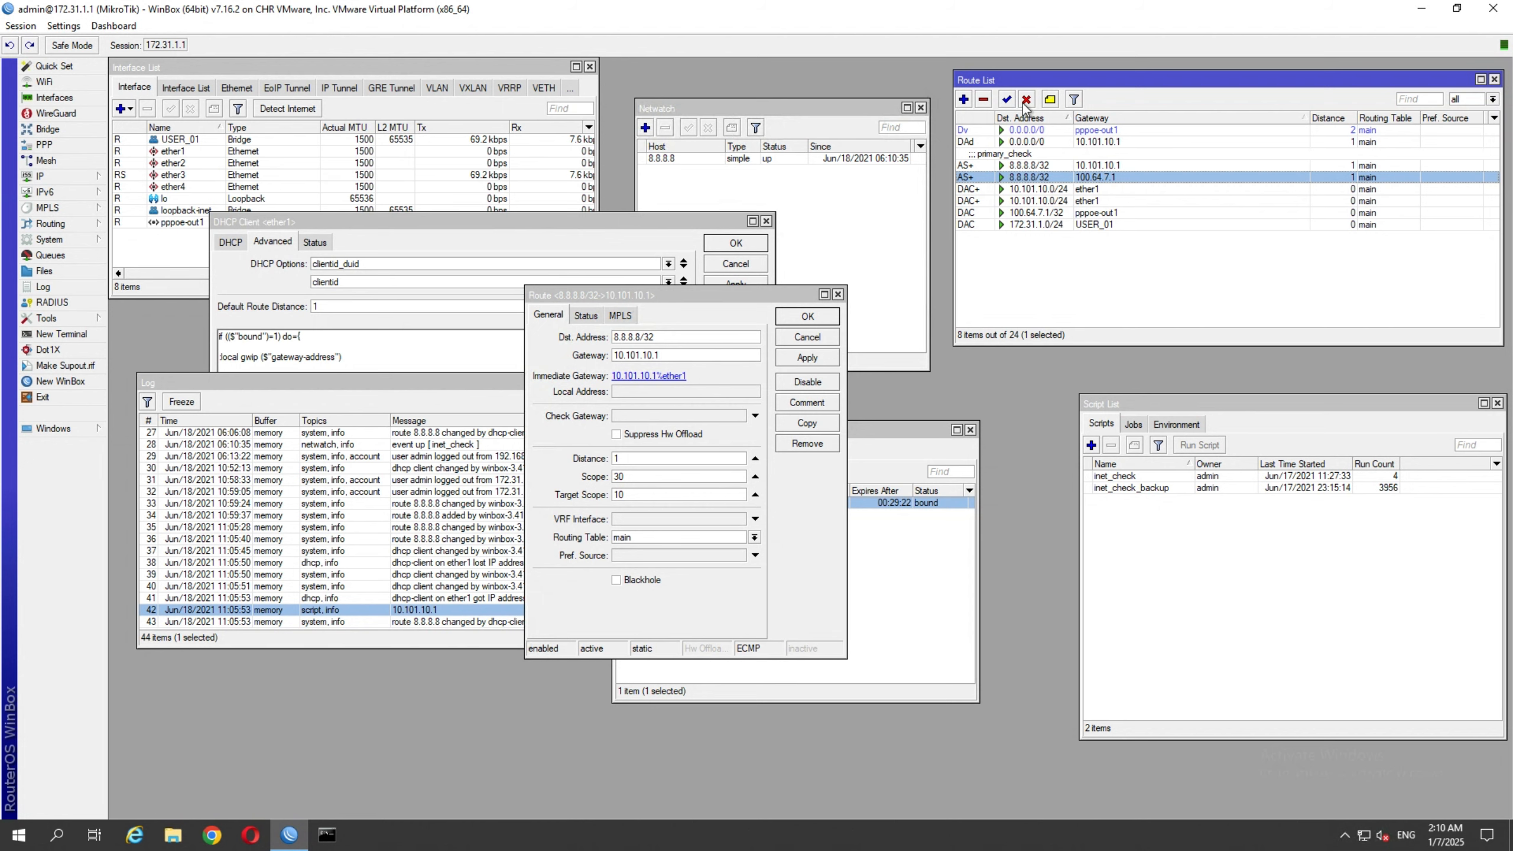
{"action": "left_click", "coordinate": [984, 99]}
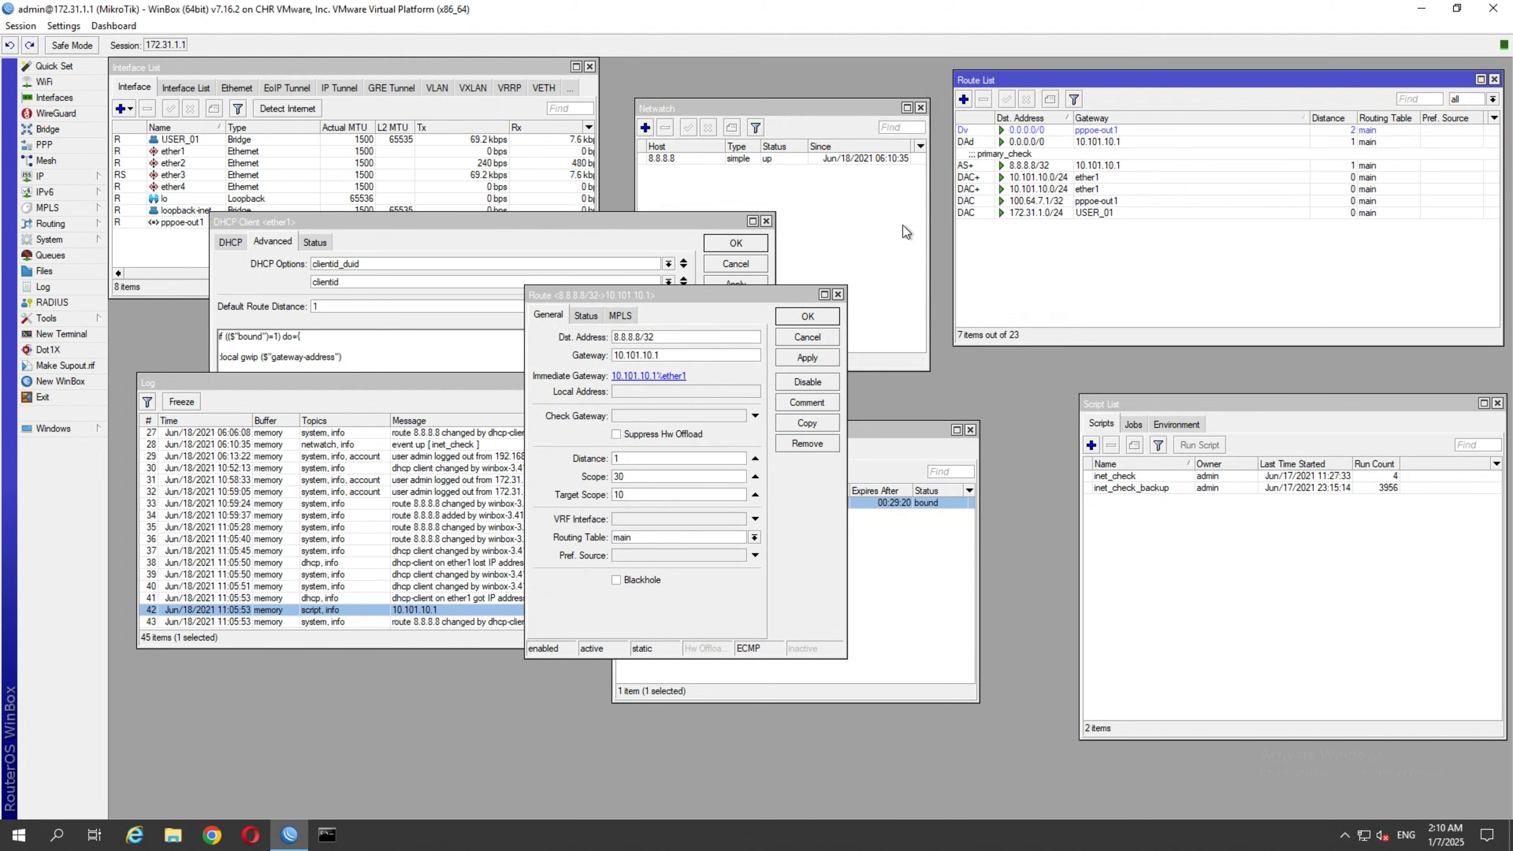
{"action": "left_click", "coordinate": [807, 317]}
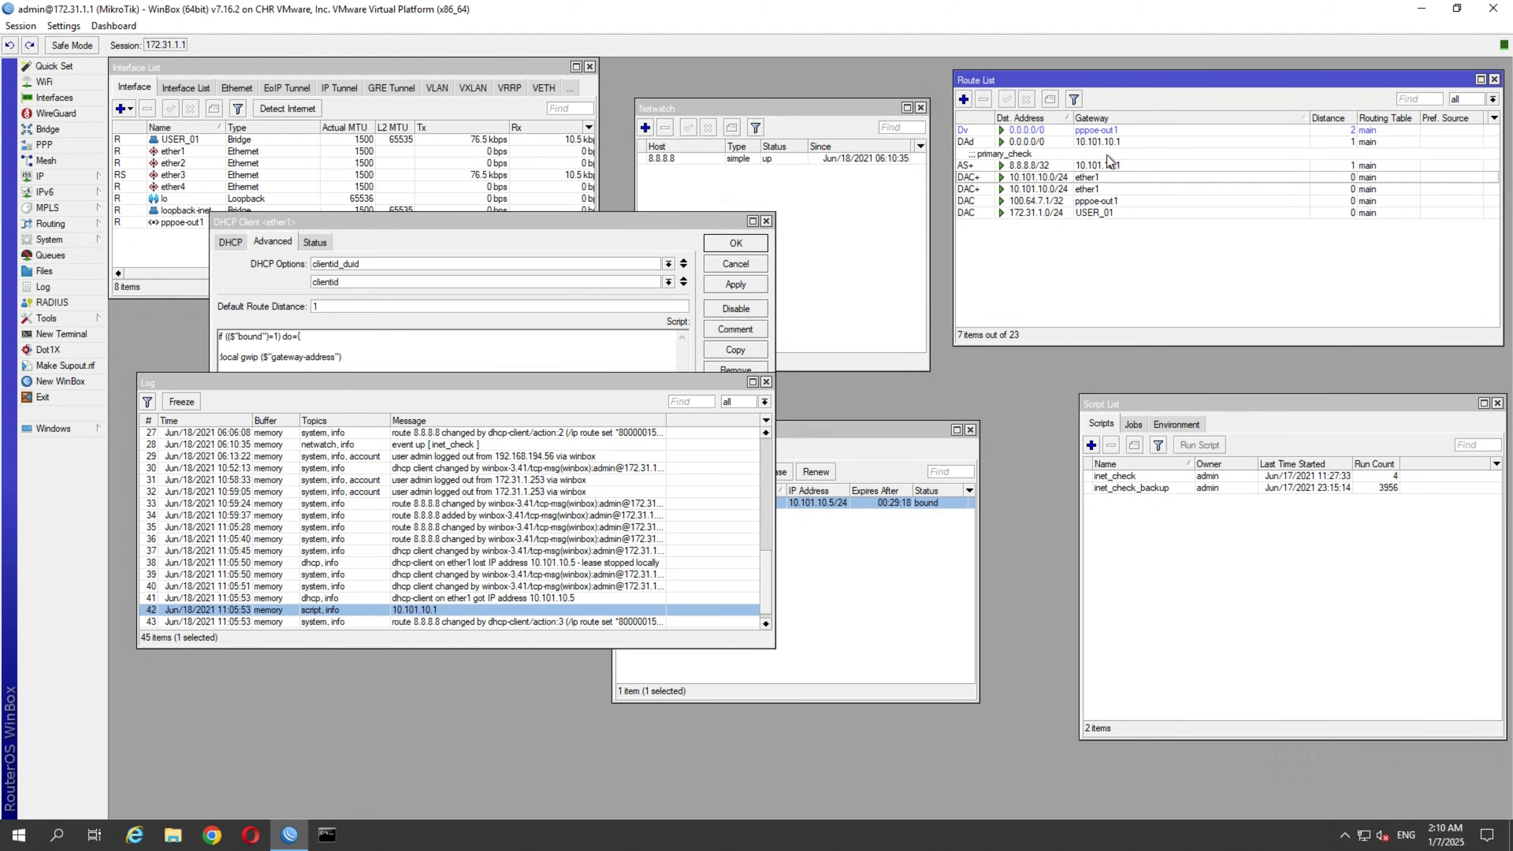
- Close the log and save the ether1 DHCP client settings
{"action": "left_click", "coordinate": [1167, 178]}
{"action": "left_click", "coordinate": [1136, 167]}
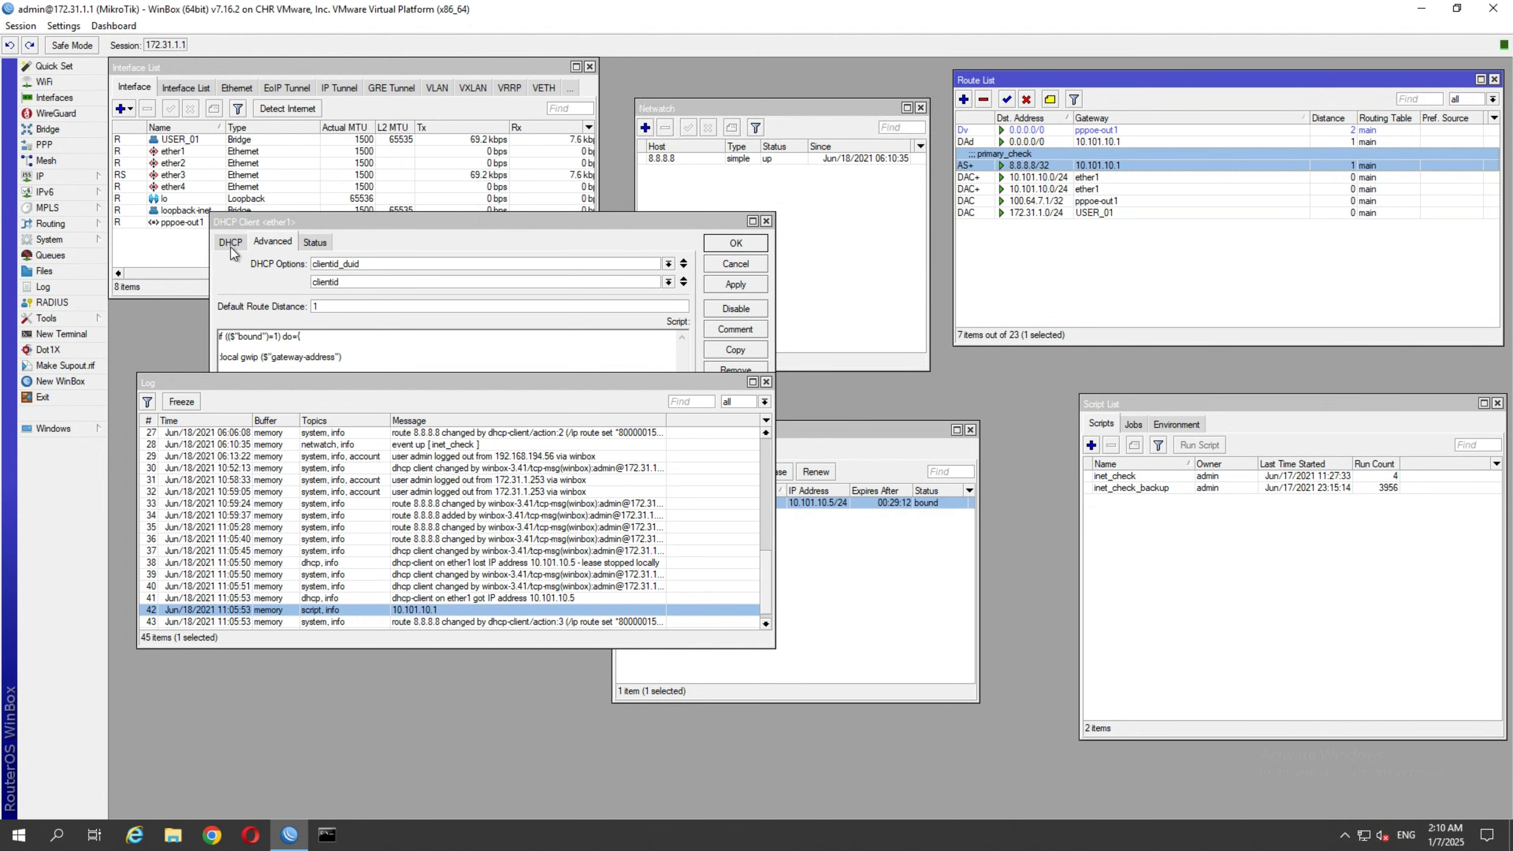
{"action": "left_click", "coordinate": [767, 384]}
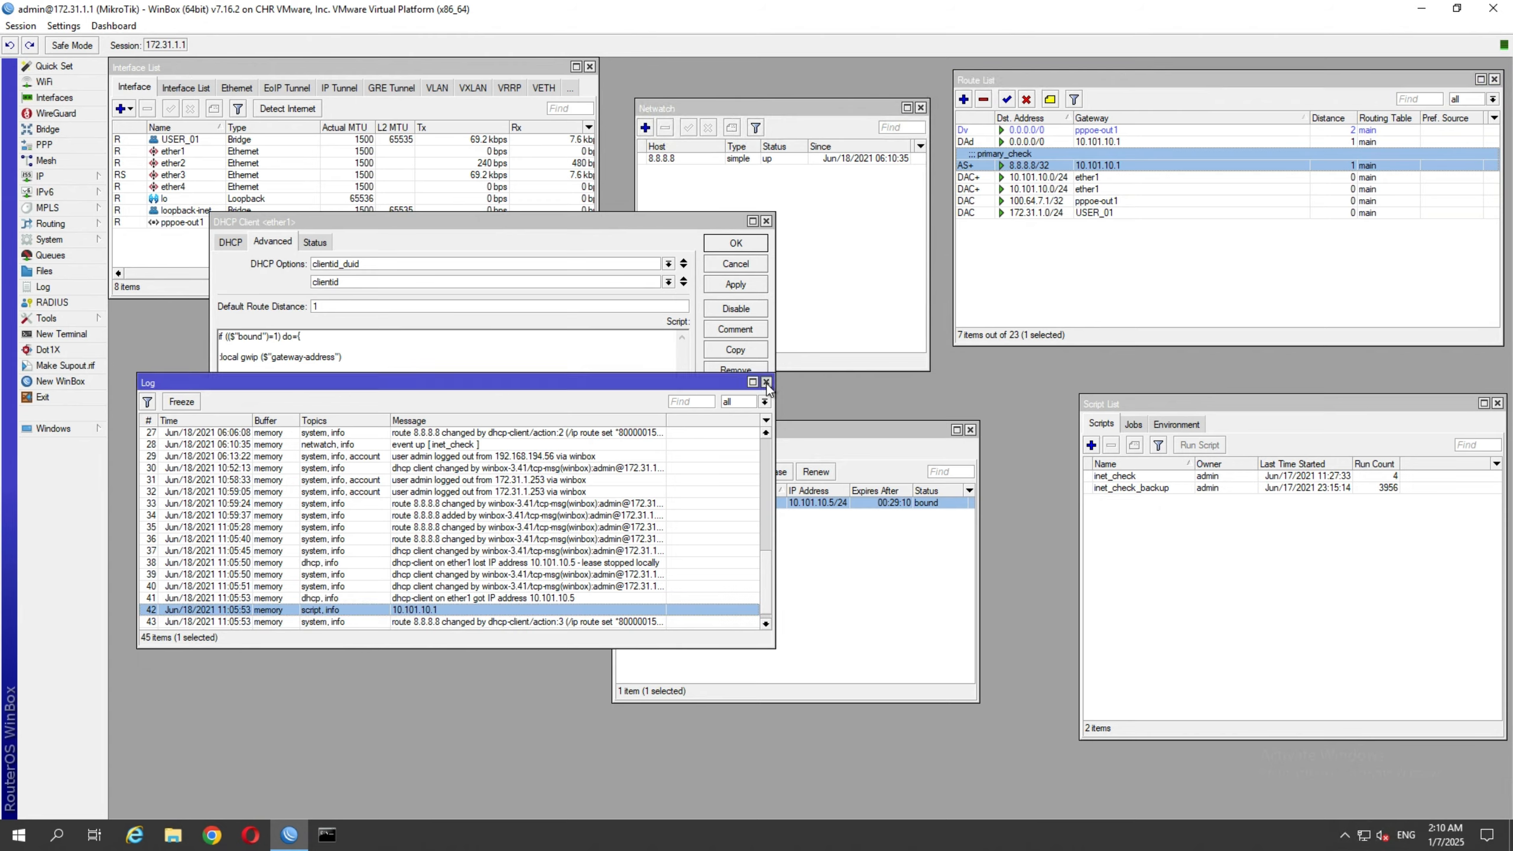
{"action": "left_click", "coordinate": [767, 384]}
{"action": "left_click", "coordinate": [735, 244]}
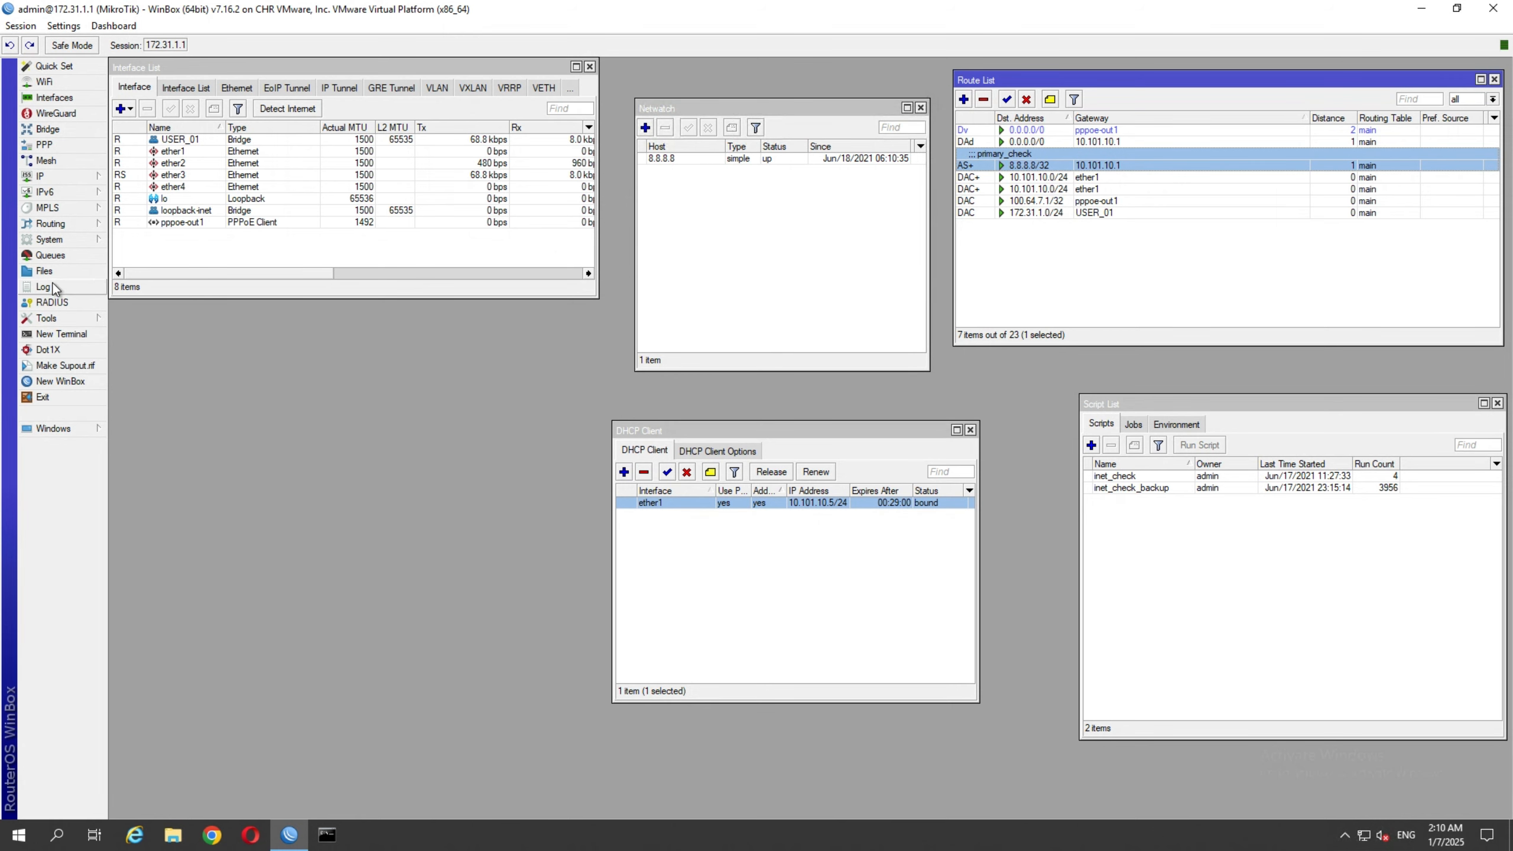
- Open the Scheduler and place its window below the interface list, beside the DHCP Client window
{"action": "left_click", "coordinate": [49, 239]}
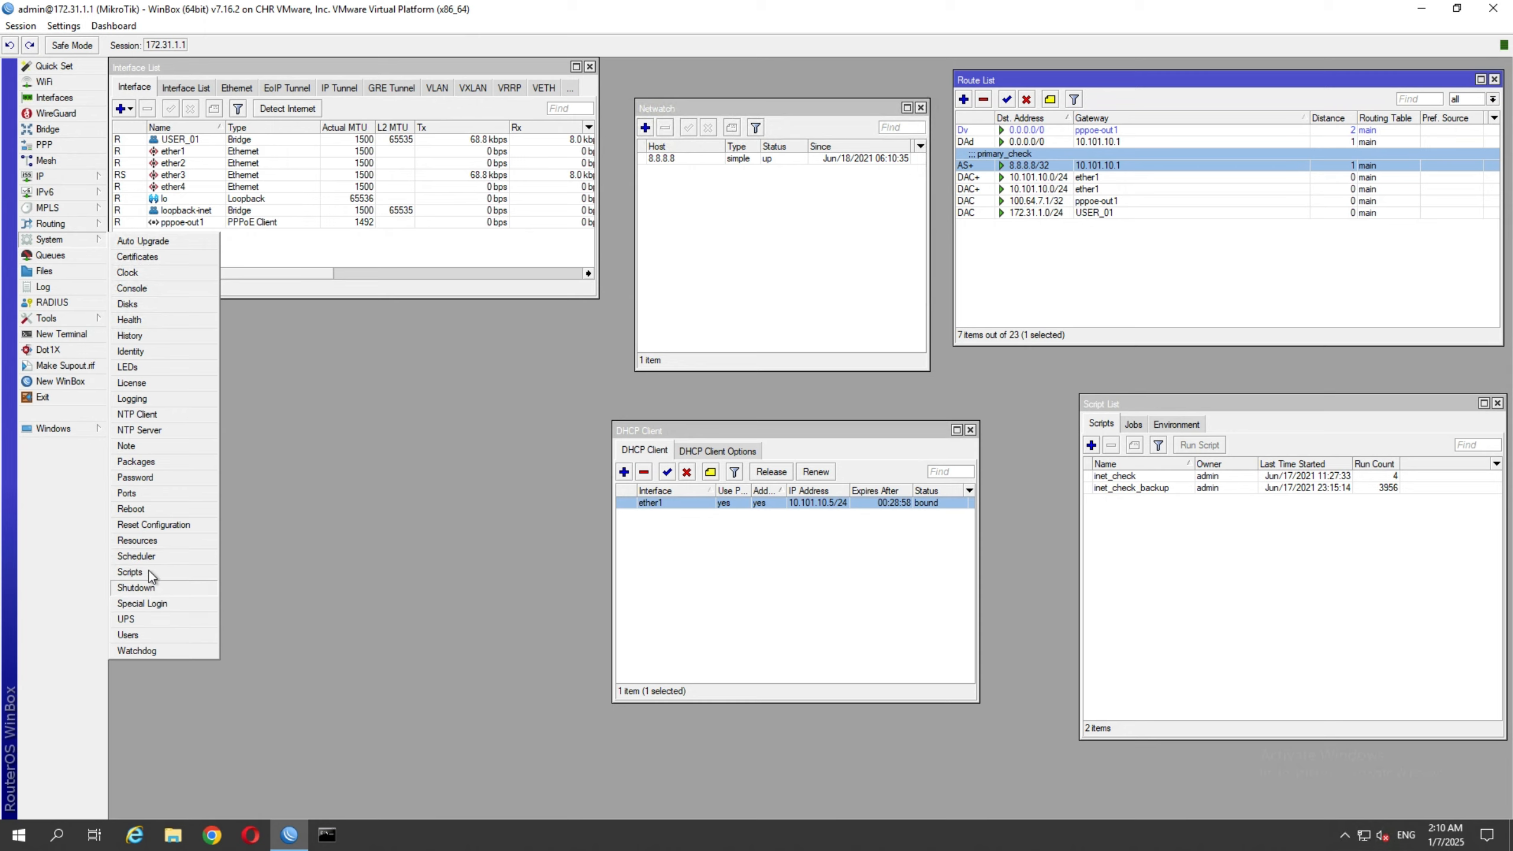
{"action": "left_click", "coordinate": [136, 556]}
{"action": "left_click_drag", "start_coordinate": [625, 417], "coordinate": [322, 420]}
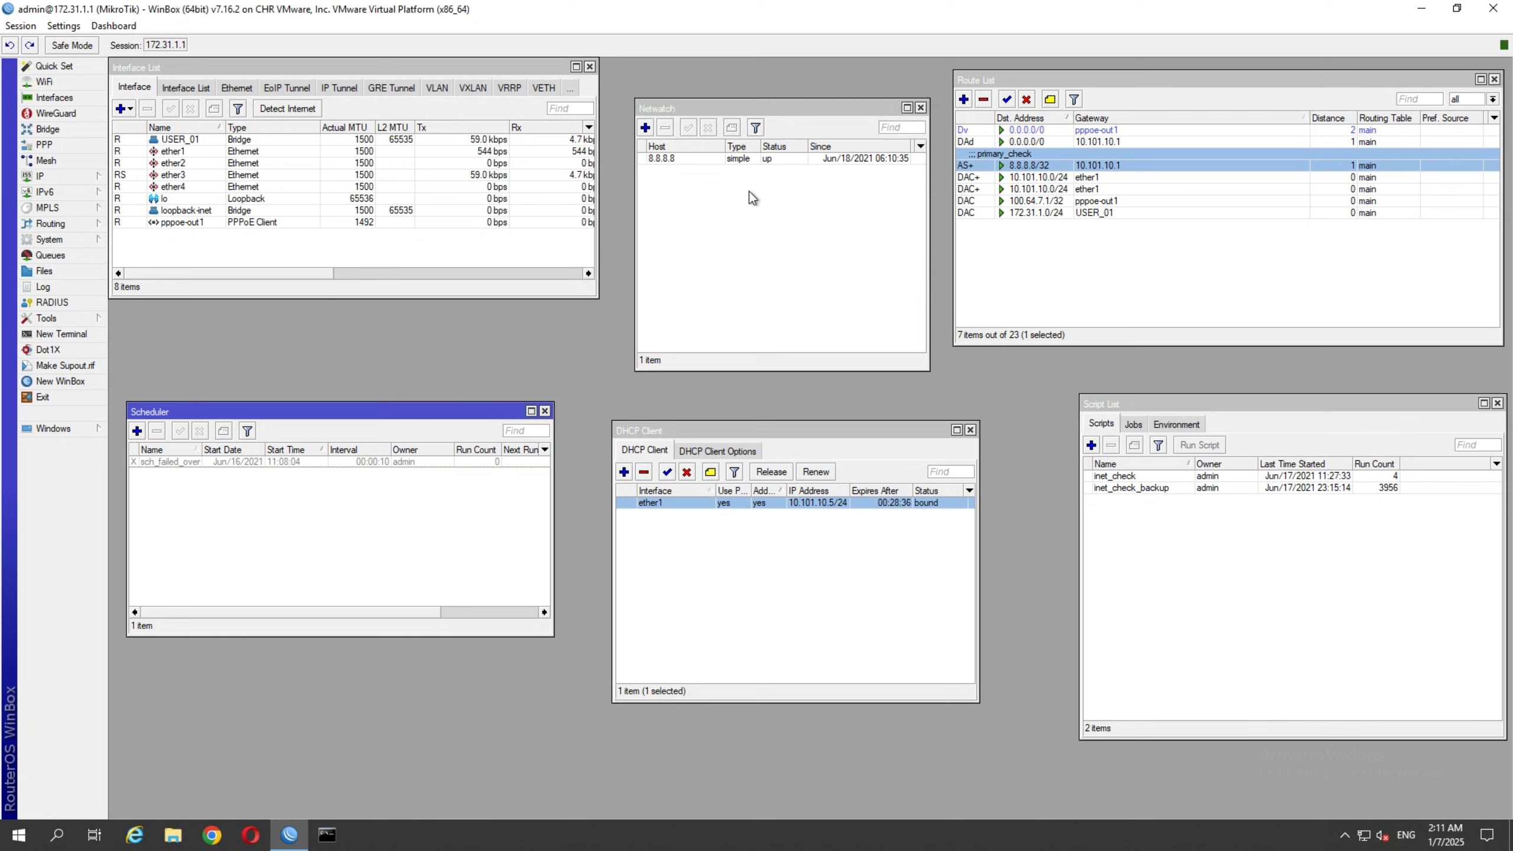
- Monitor the 8.8.8.8 Netwatch host, the inet_check script and the pppoe-out1 default route during the failover test
{"action": "left_click", "coordinate": [768, 160]}
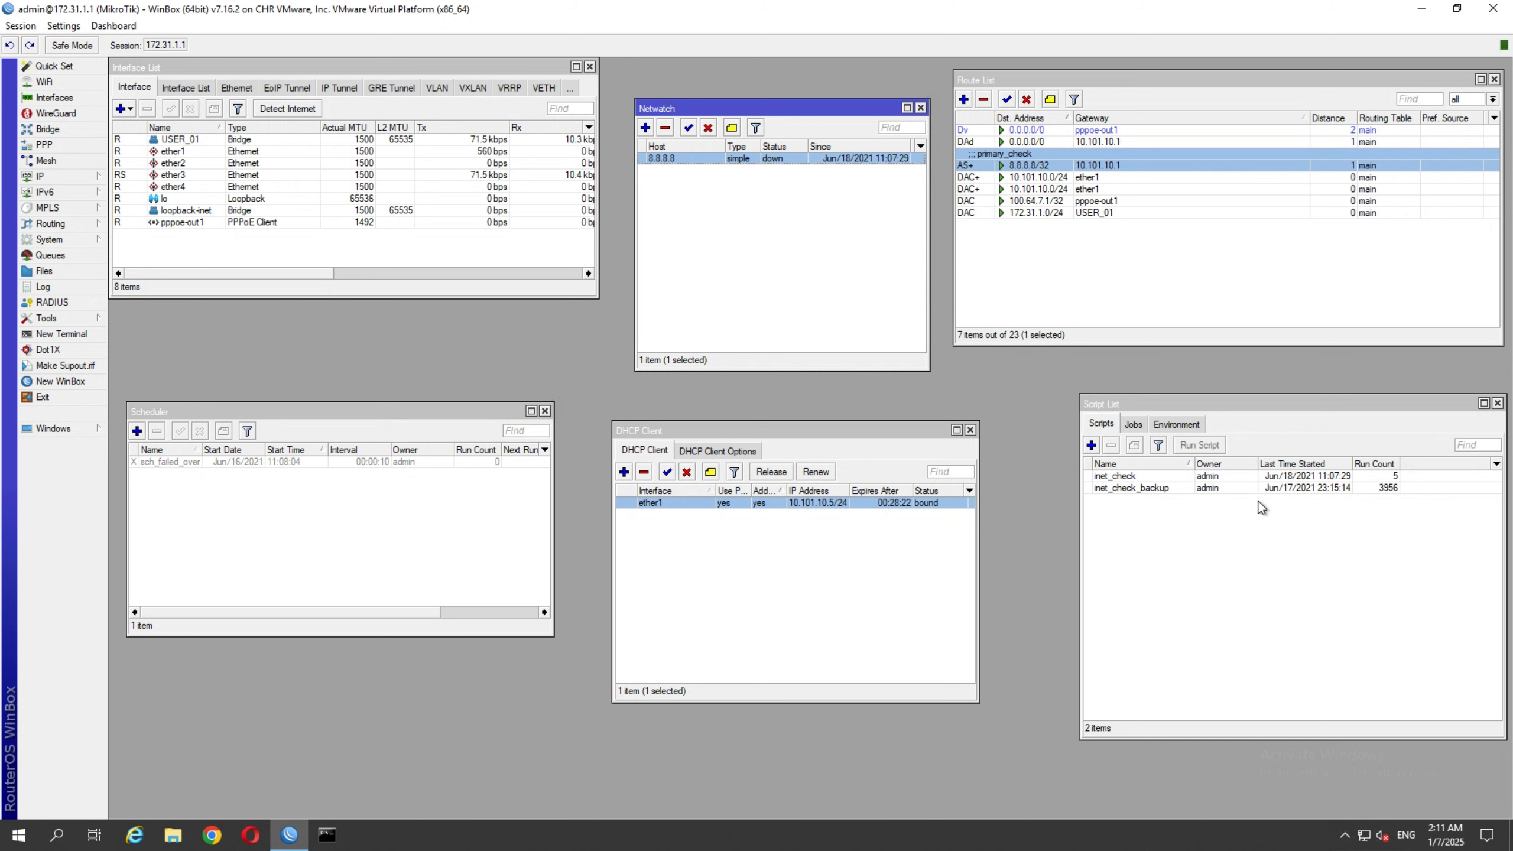
{"action": "left_click", "coordinate": [1152, 476]}
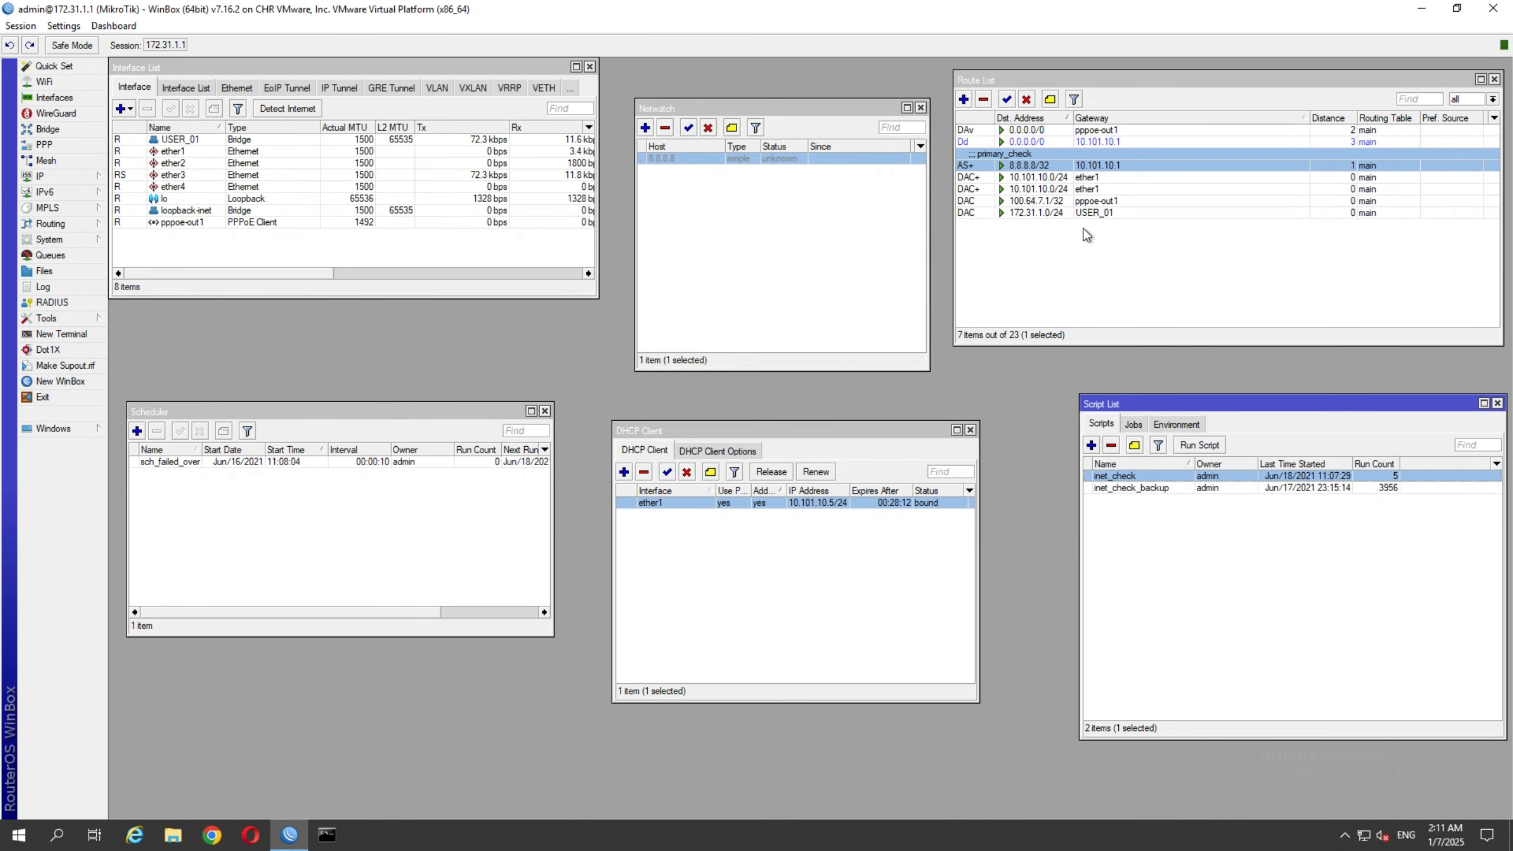
{"action": "left_click", "coordinate": [1046, 131]}
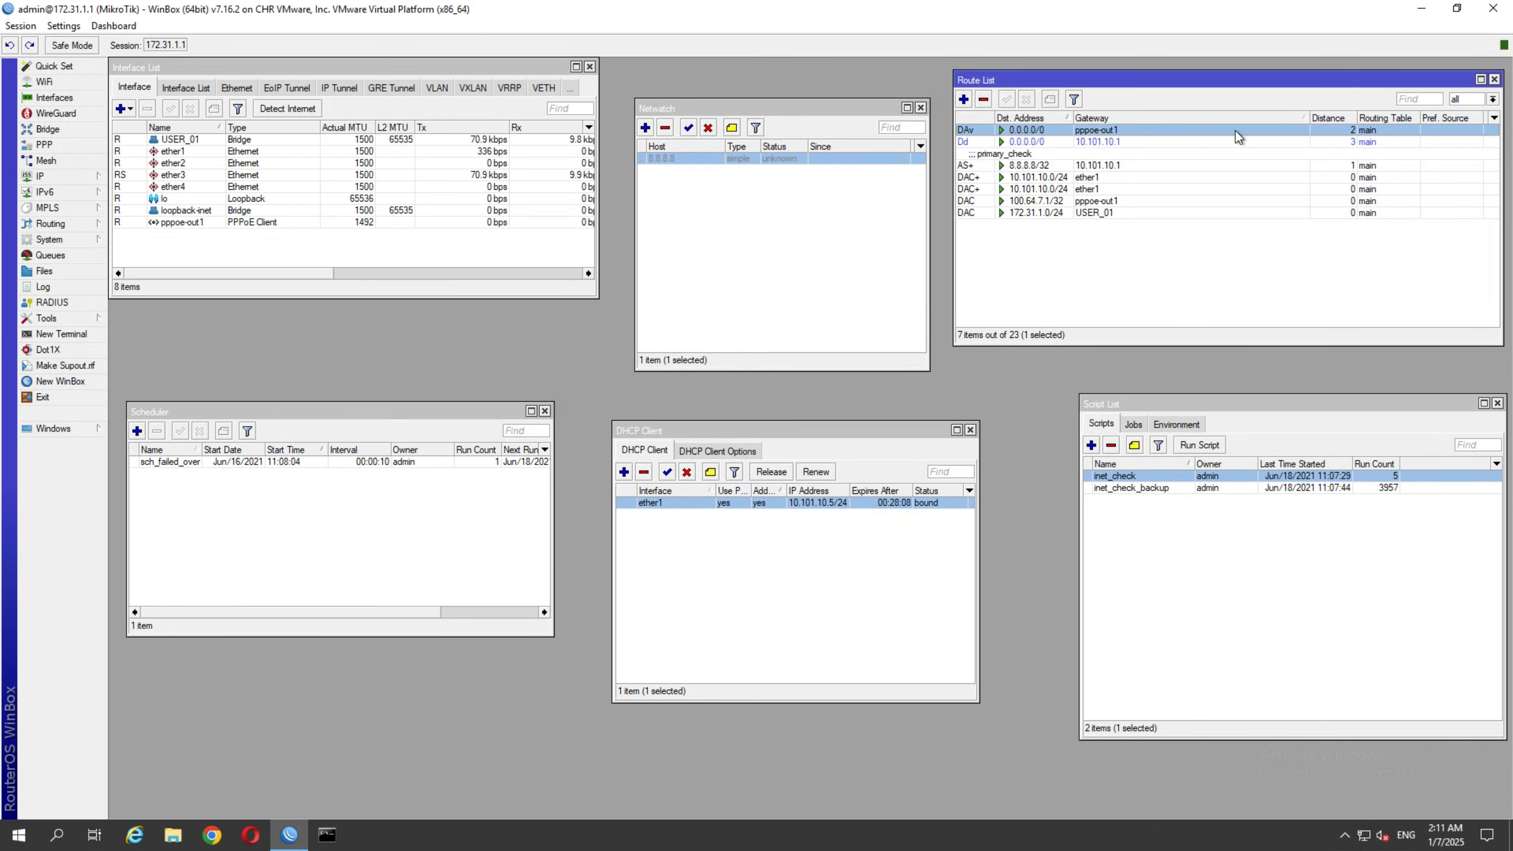
- In Command Prompt, ping 1.1.1.1 and trace the route to it without name resolution, then close the window
{"action": "left_click", "coordinate": [326, 835]}
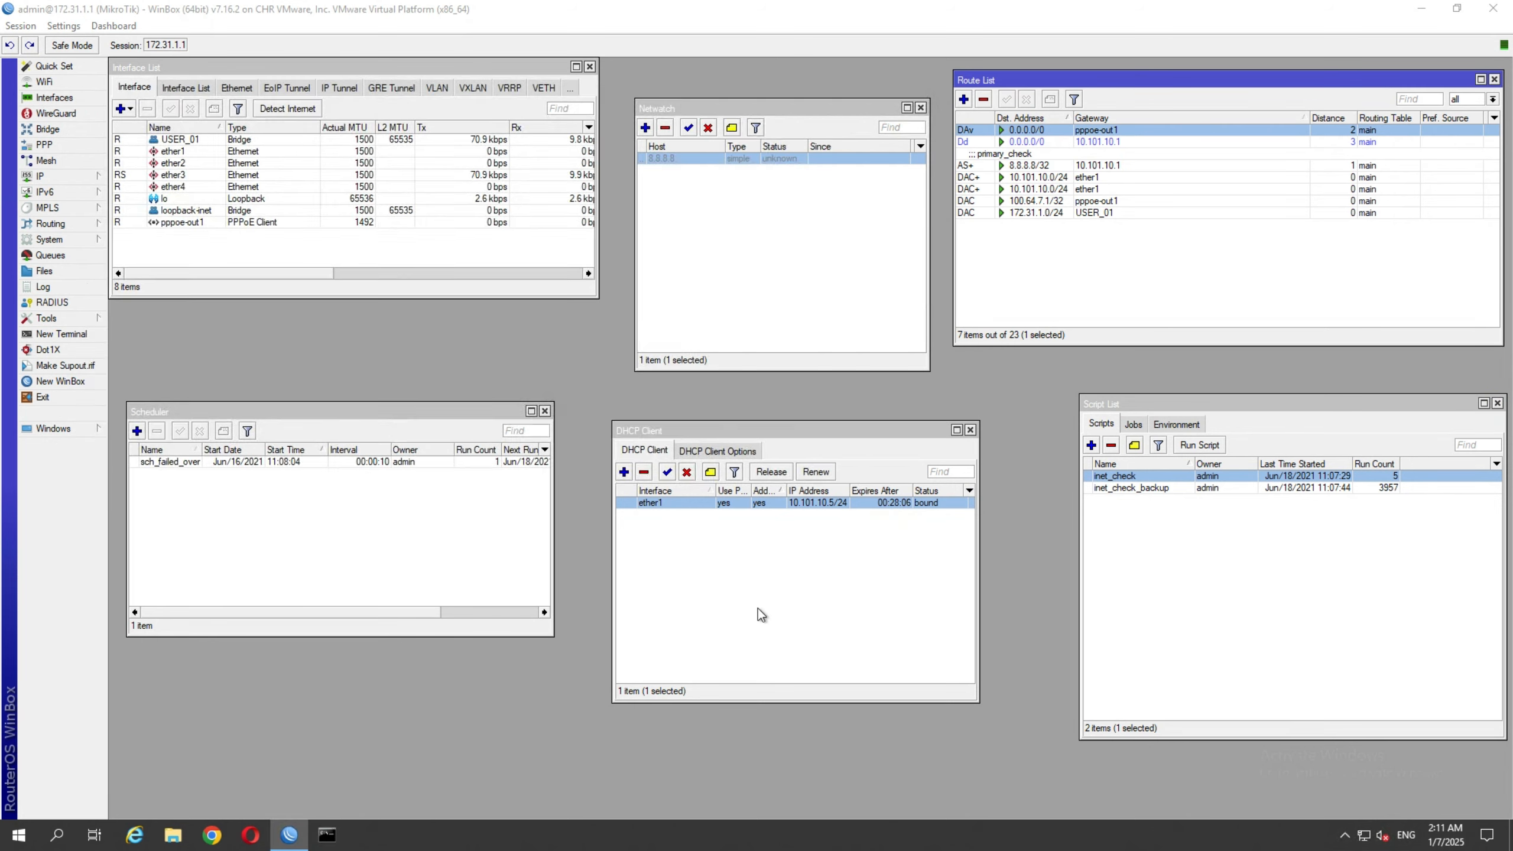
{"action": "type", "text": "ping"}
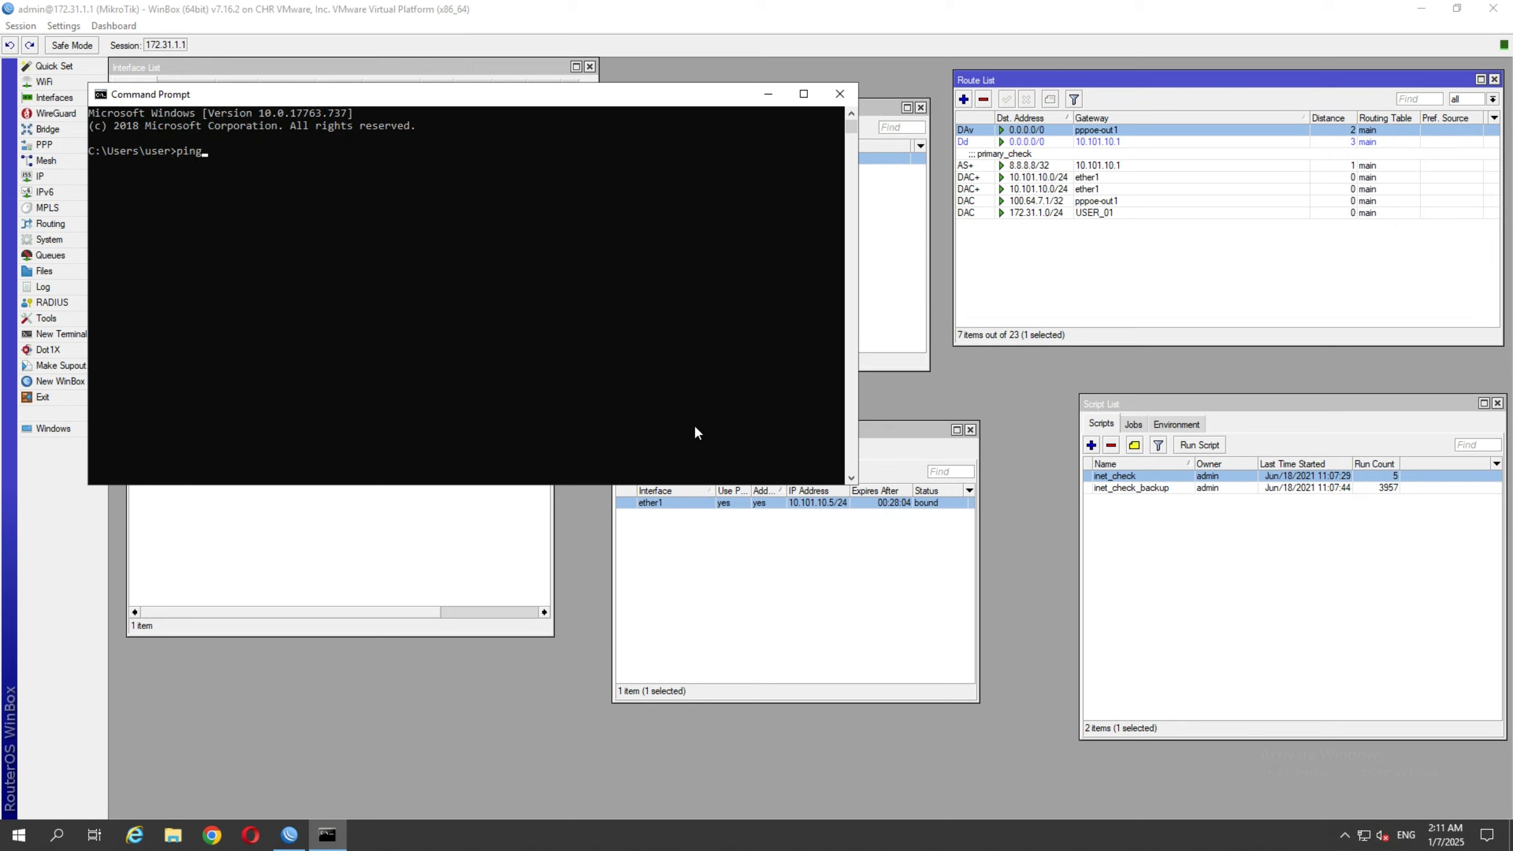
{"action": "type", "text": " 1.1.1.1"}
{"action": "key", "text": "Return"}
{"action": "key", "text": "ctrl+c"}
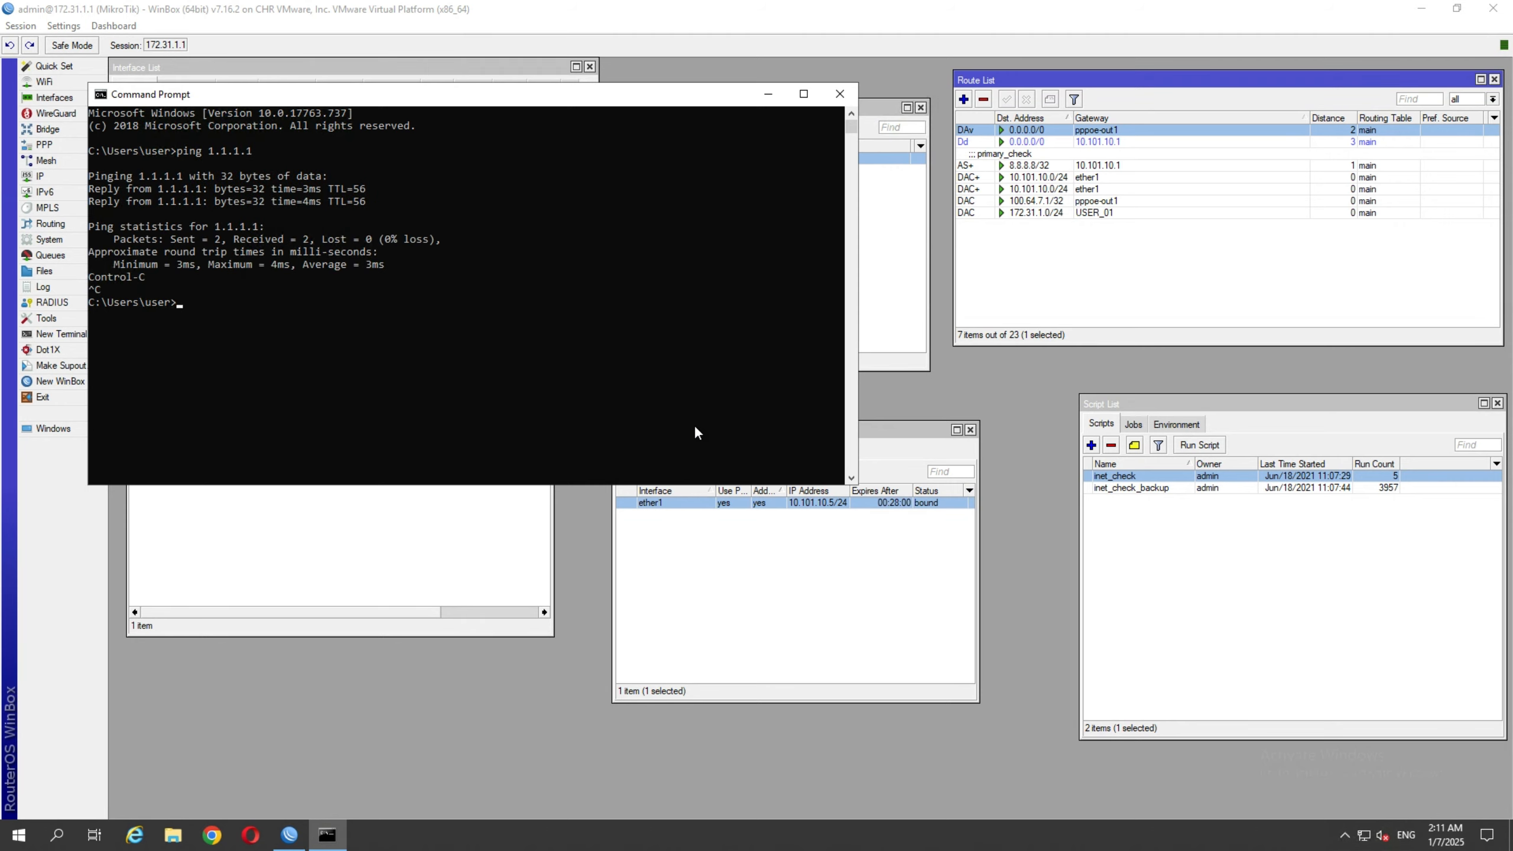
{"action": "type", "text": "tracert -d 1.1.1.1"}
{"action": "key", "text": "Return"}
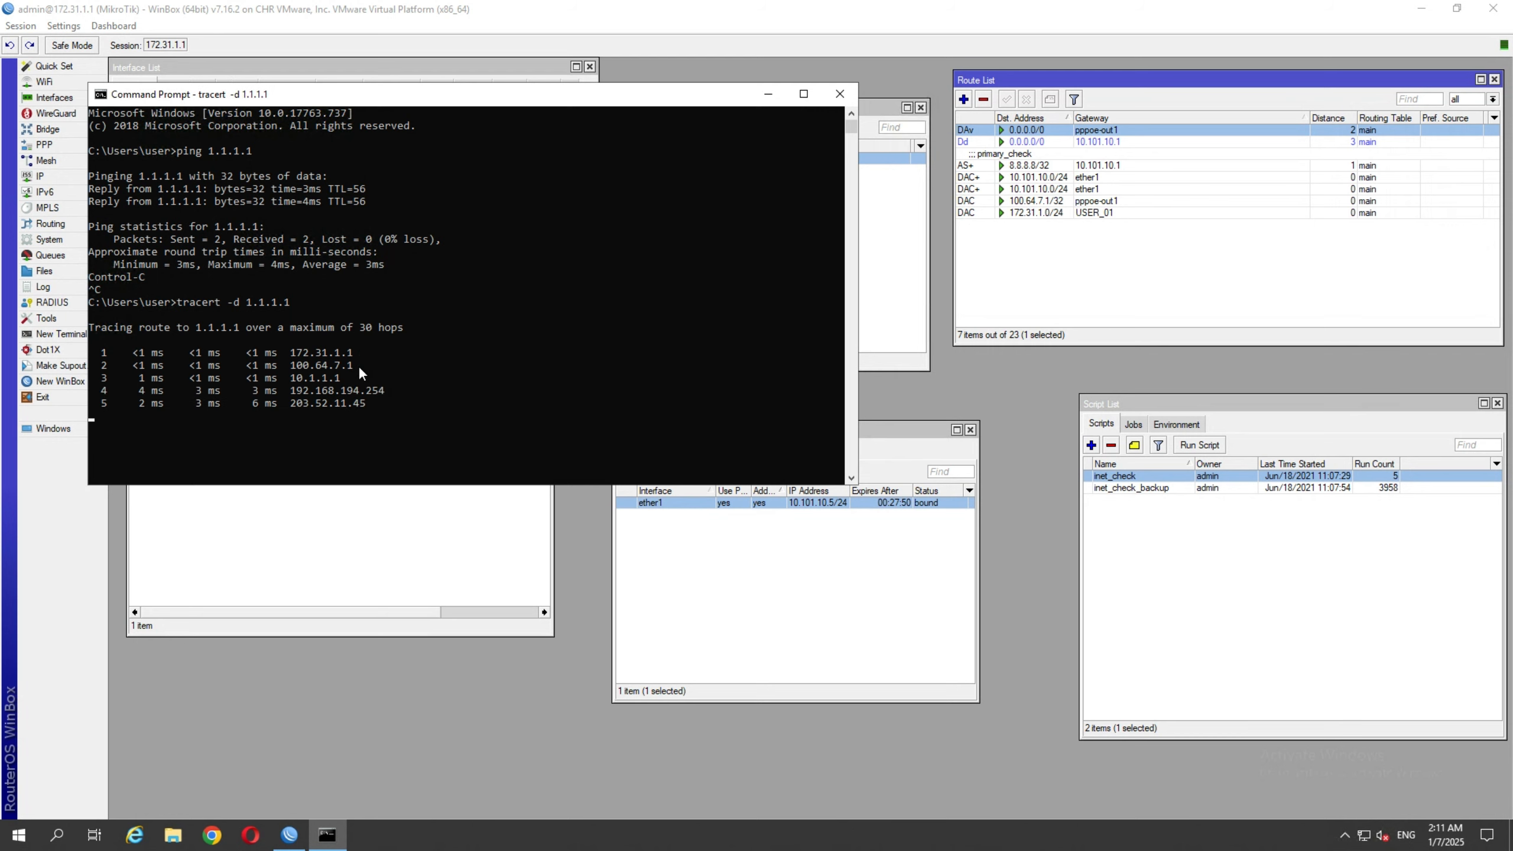
{"action": "left_click", "coordinate": [839, 95]}
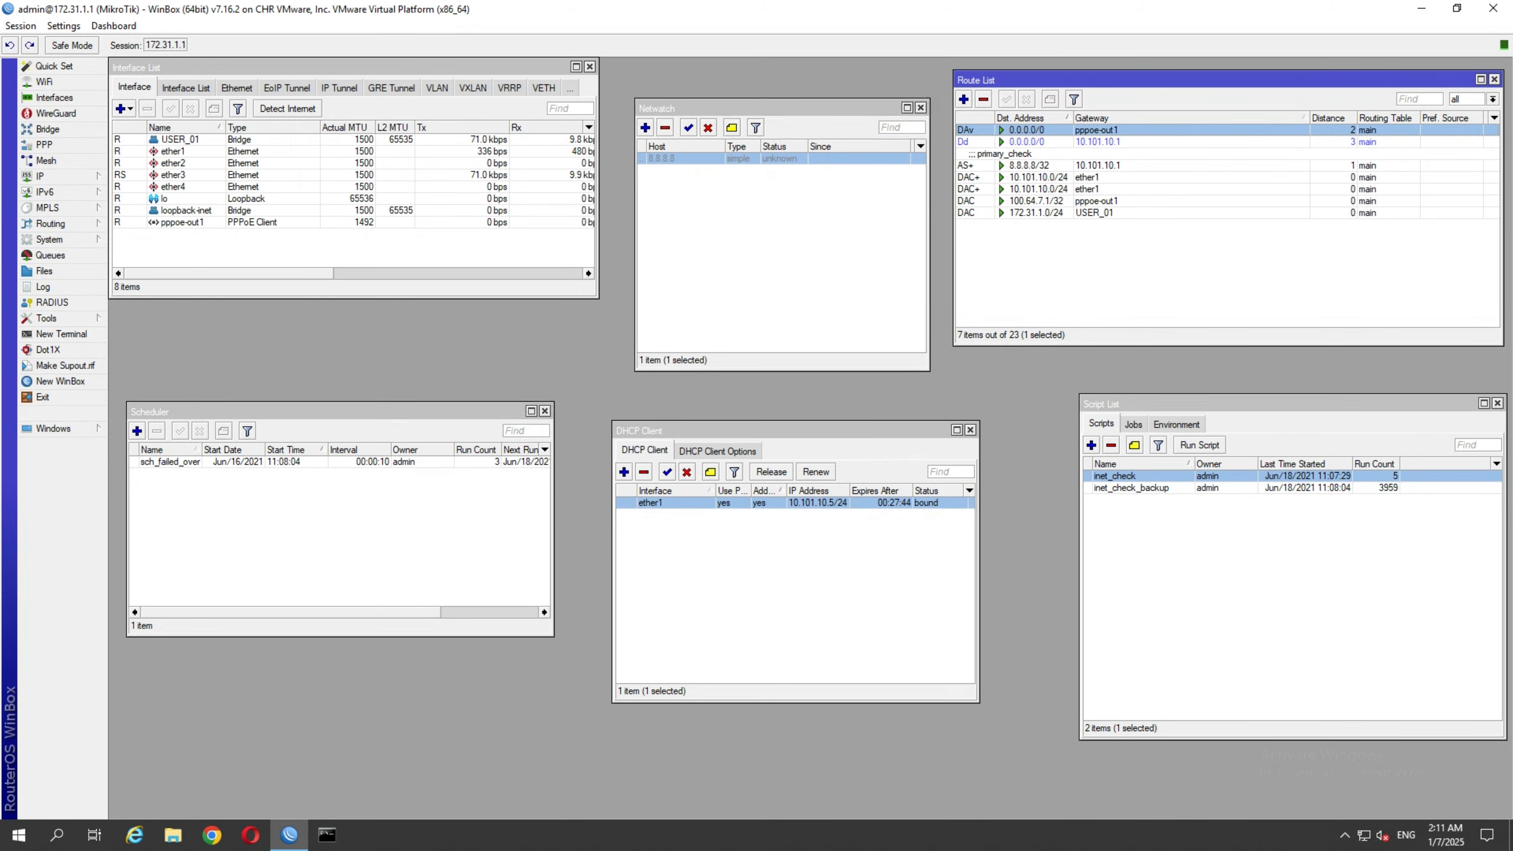
- Check the primary_check route and DHCP default route for failback, and ping 1.1.1.1 from Command Prompt
{"action": "left_click", "coordinate": [1063, 168]}
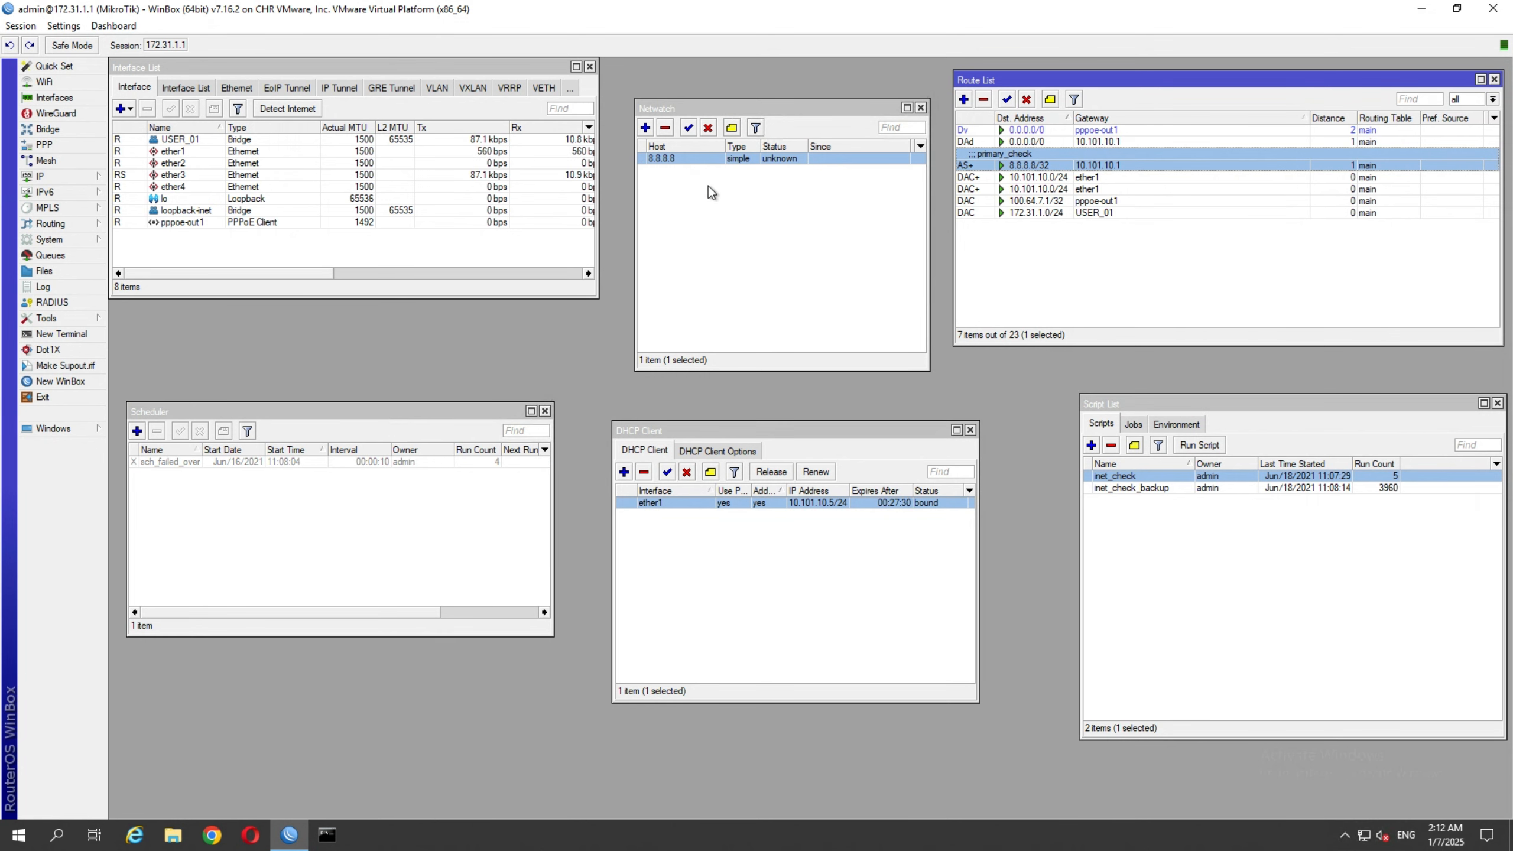
{"action": "left_click", "coordinate": [1123, 143]}
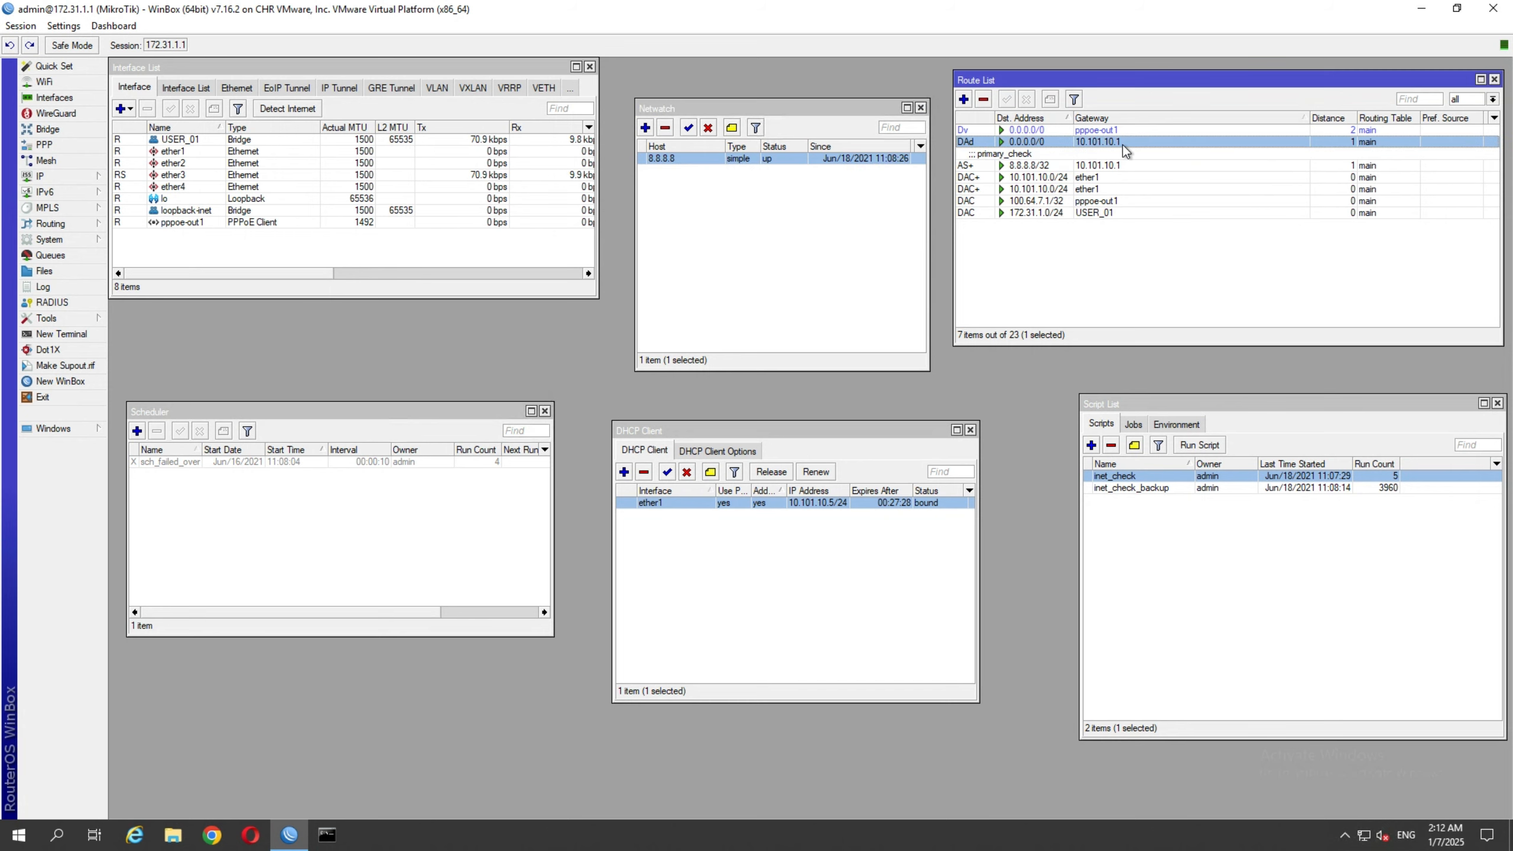
{"action": "left_click", "coordinate": [326, 835]}
{"action": "type", "text": "ping 1.1.1.1"}
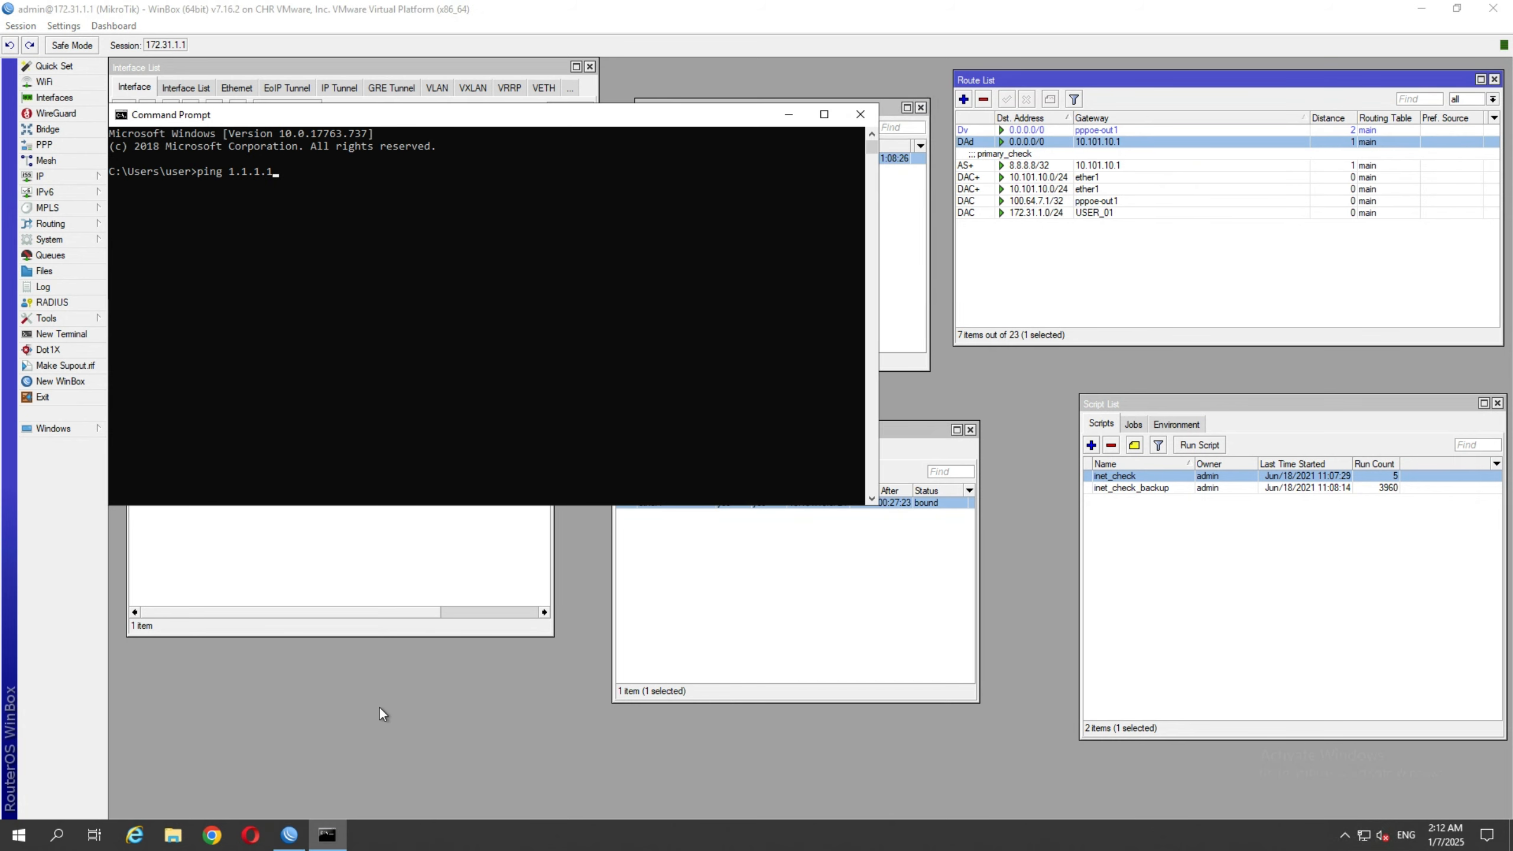
{"action": "key", "text": "Return"}
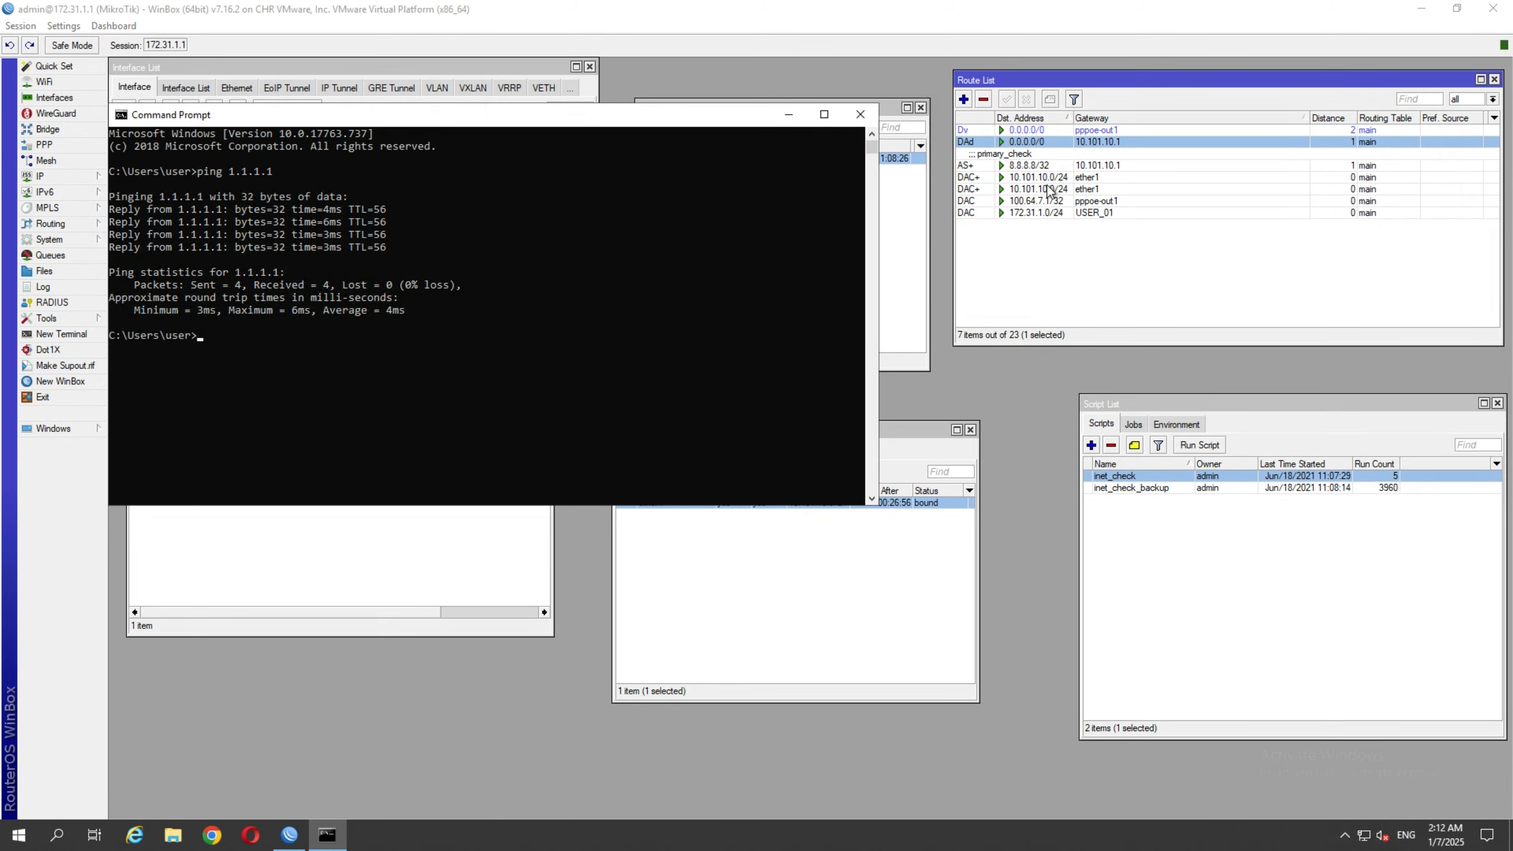
{"action": "left_click", "coordinate": [1018, 261]}
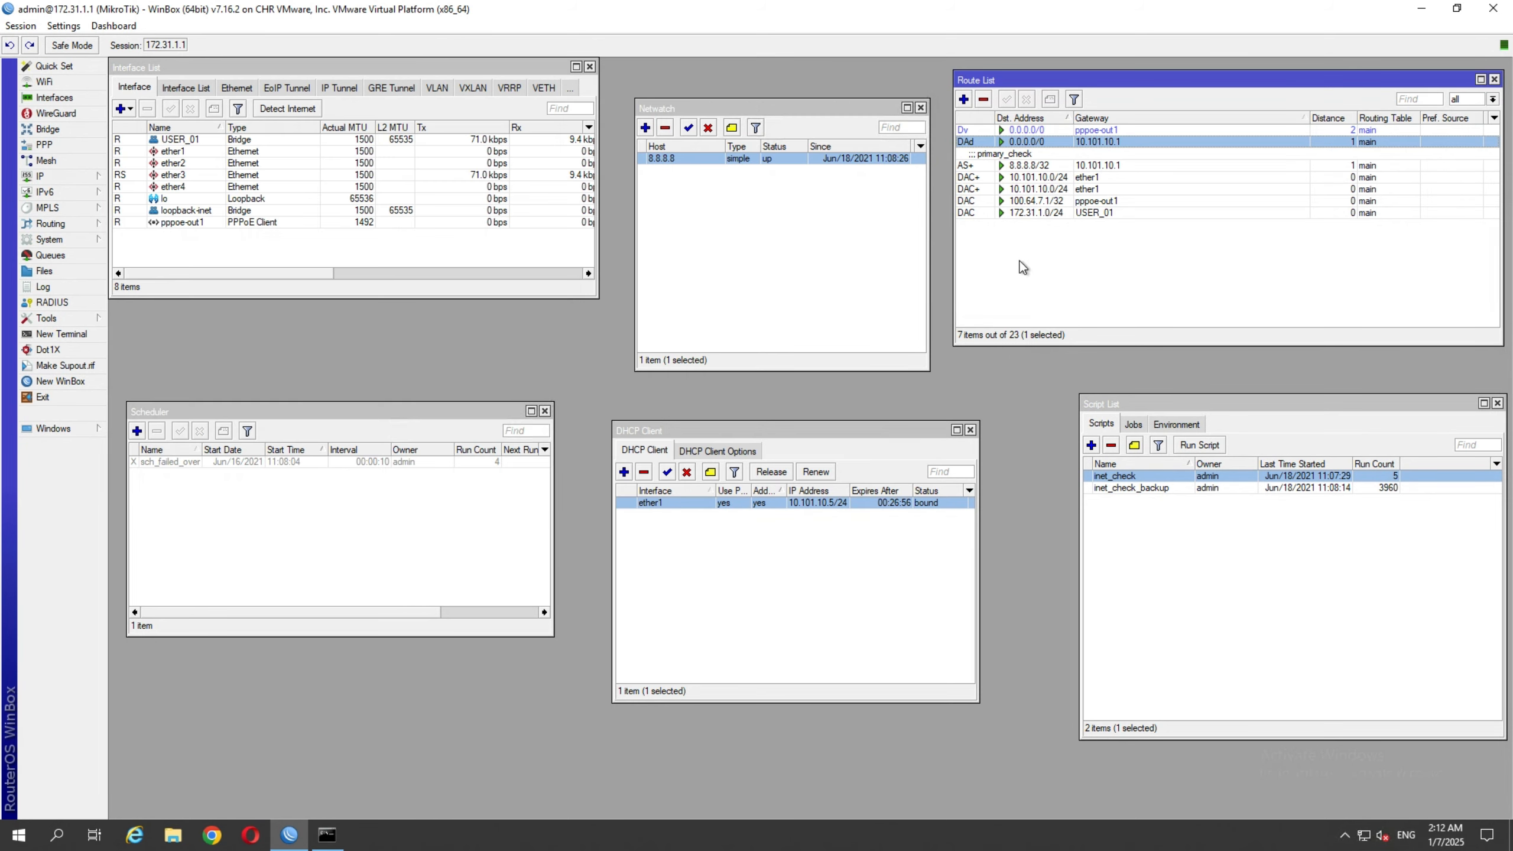
- Check the pppoe-out1 default route and open the inet_check script to review its source
{"action": "left_click", "coordinate": [1064, 130]}
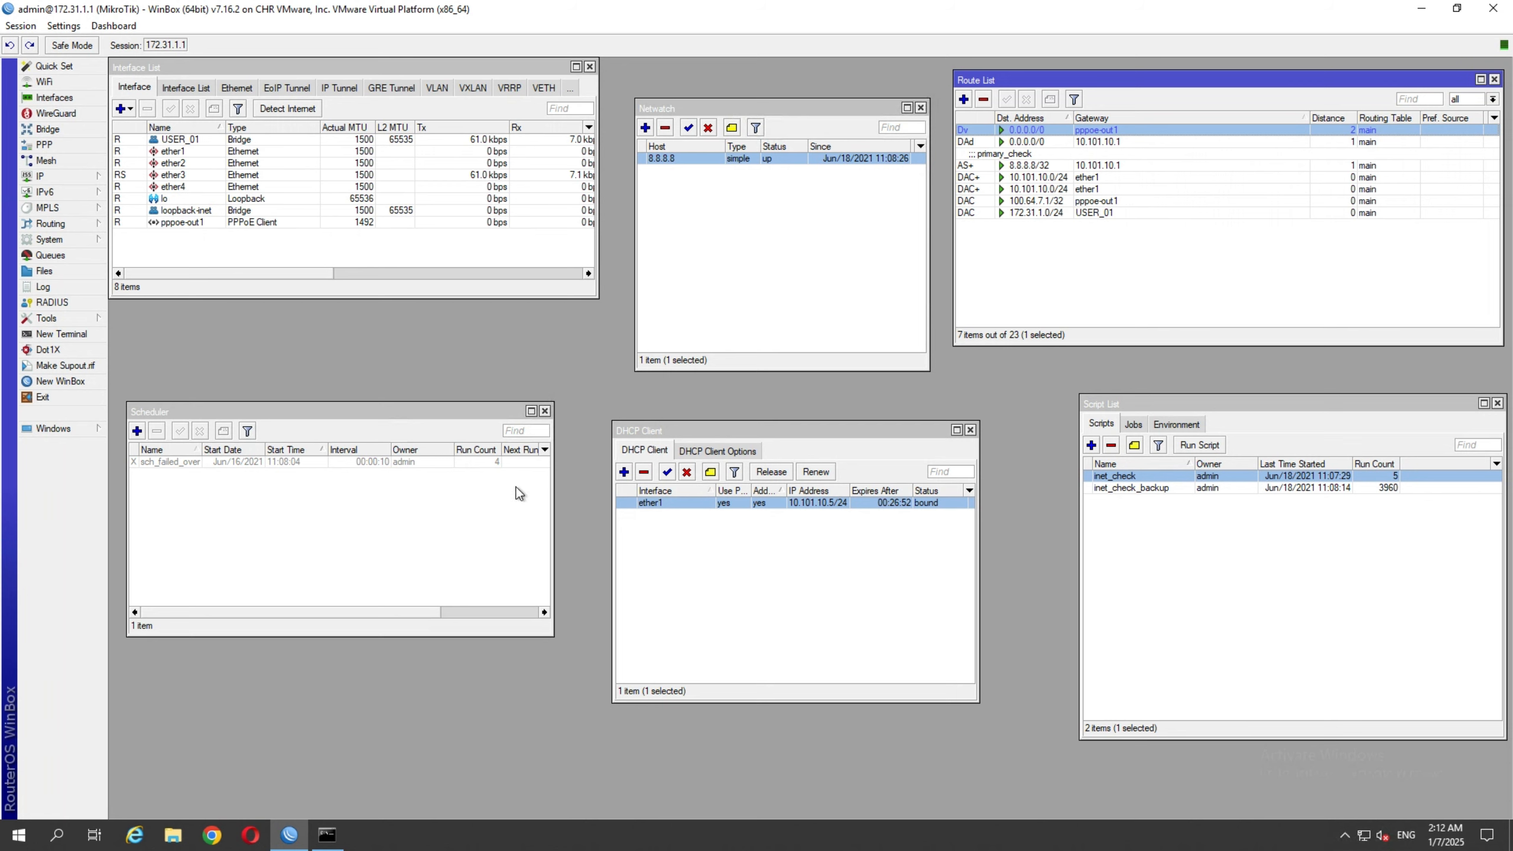
{"action": "double_click", "coordinate": [1193, 481]}
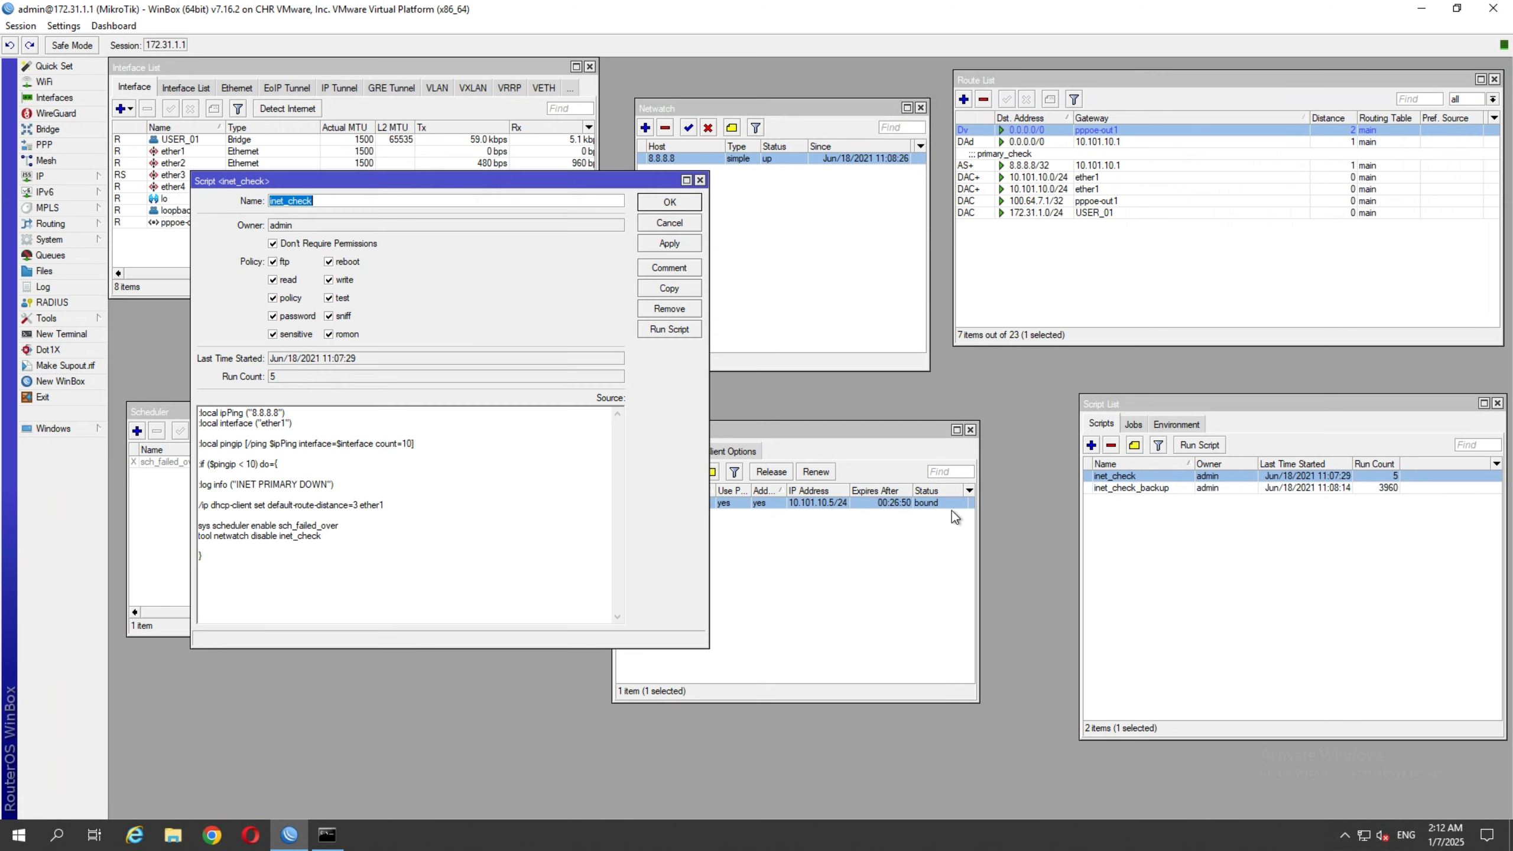